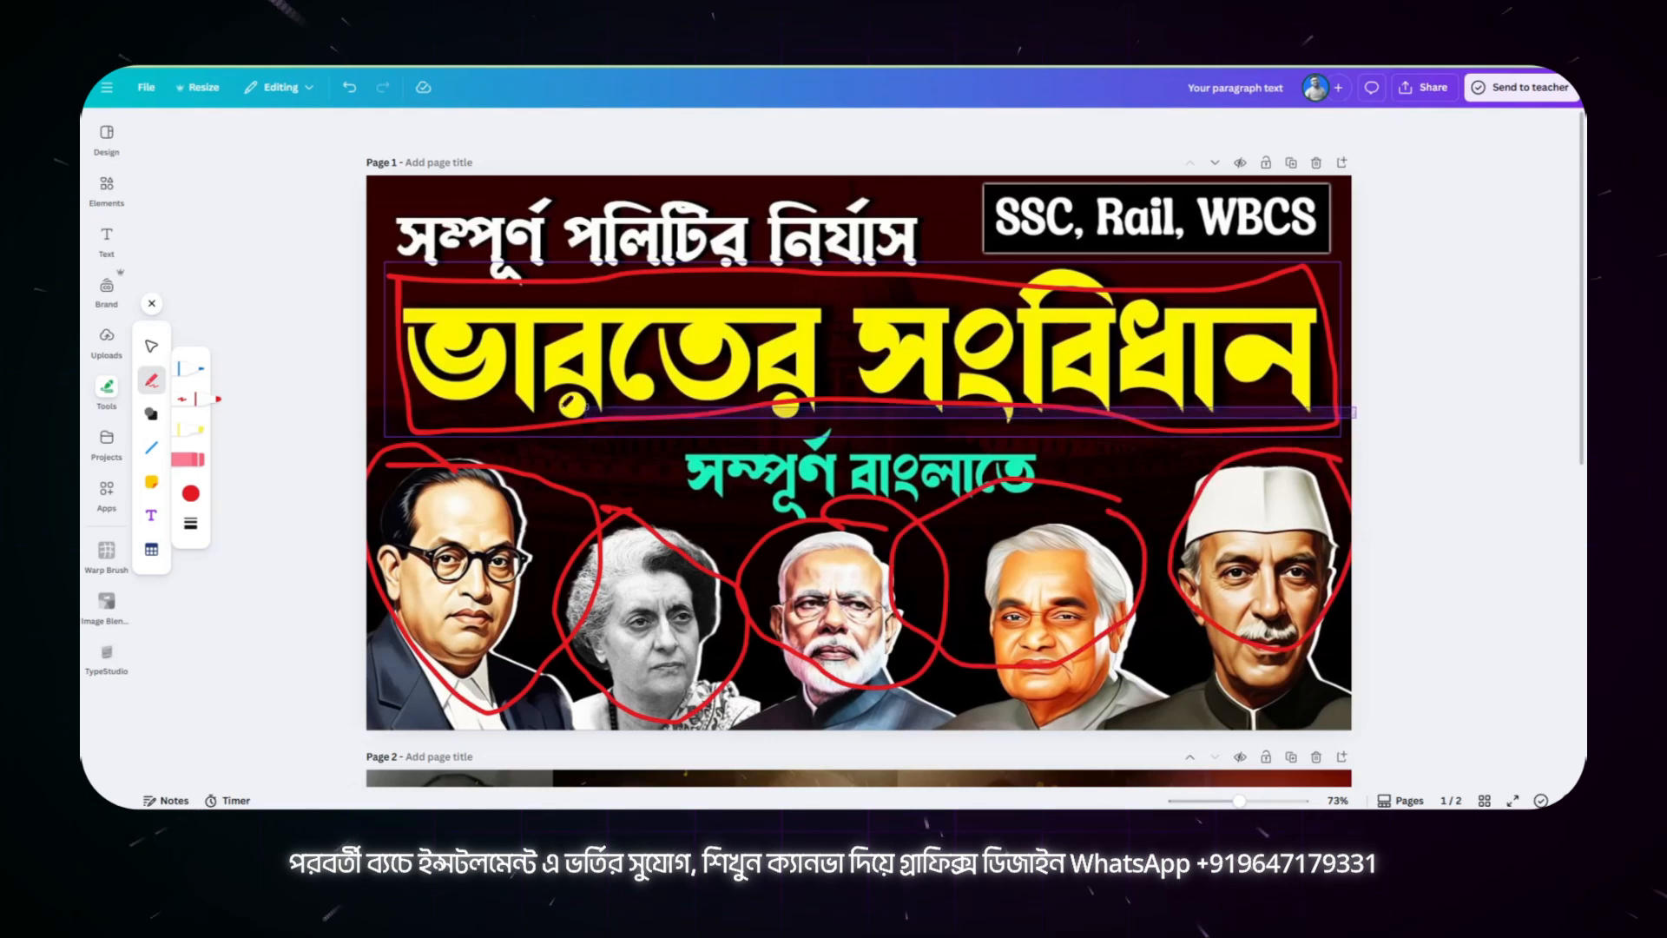
Step: Undo all red pen annotations drawn over the titles and portraits on the page 1 thumbnail
mouse_move(647, 451)
left_mouse_down()
mouse_move(646, 361)
mouse_move(615, 378)
mouse_move(679, 359)
left_mouse_up()
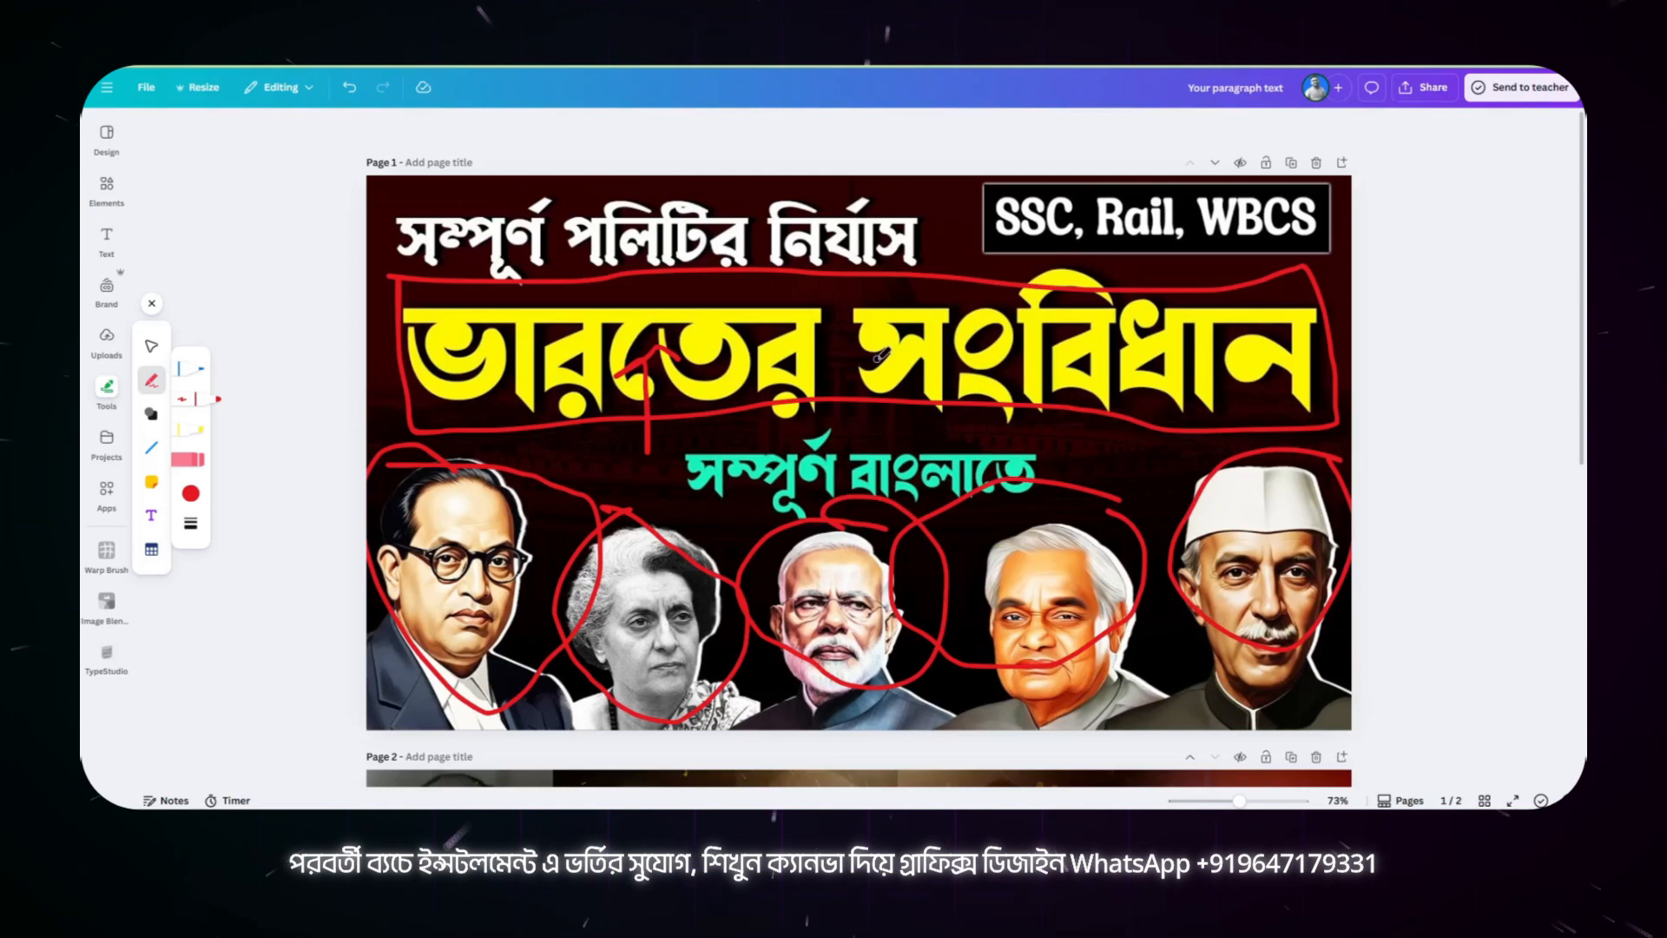
key("ctrl+z")
key("ctrl+z")
key("ctrl+z")
key("ctrl+z")
key("ctrl+z")
key("ctrl+z")
key("ctrl+z")
key("ctrl+z")
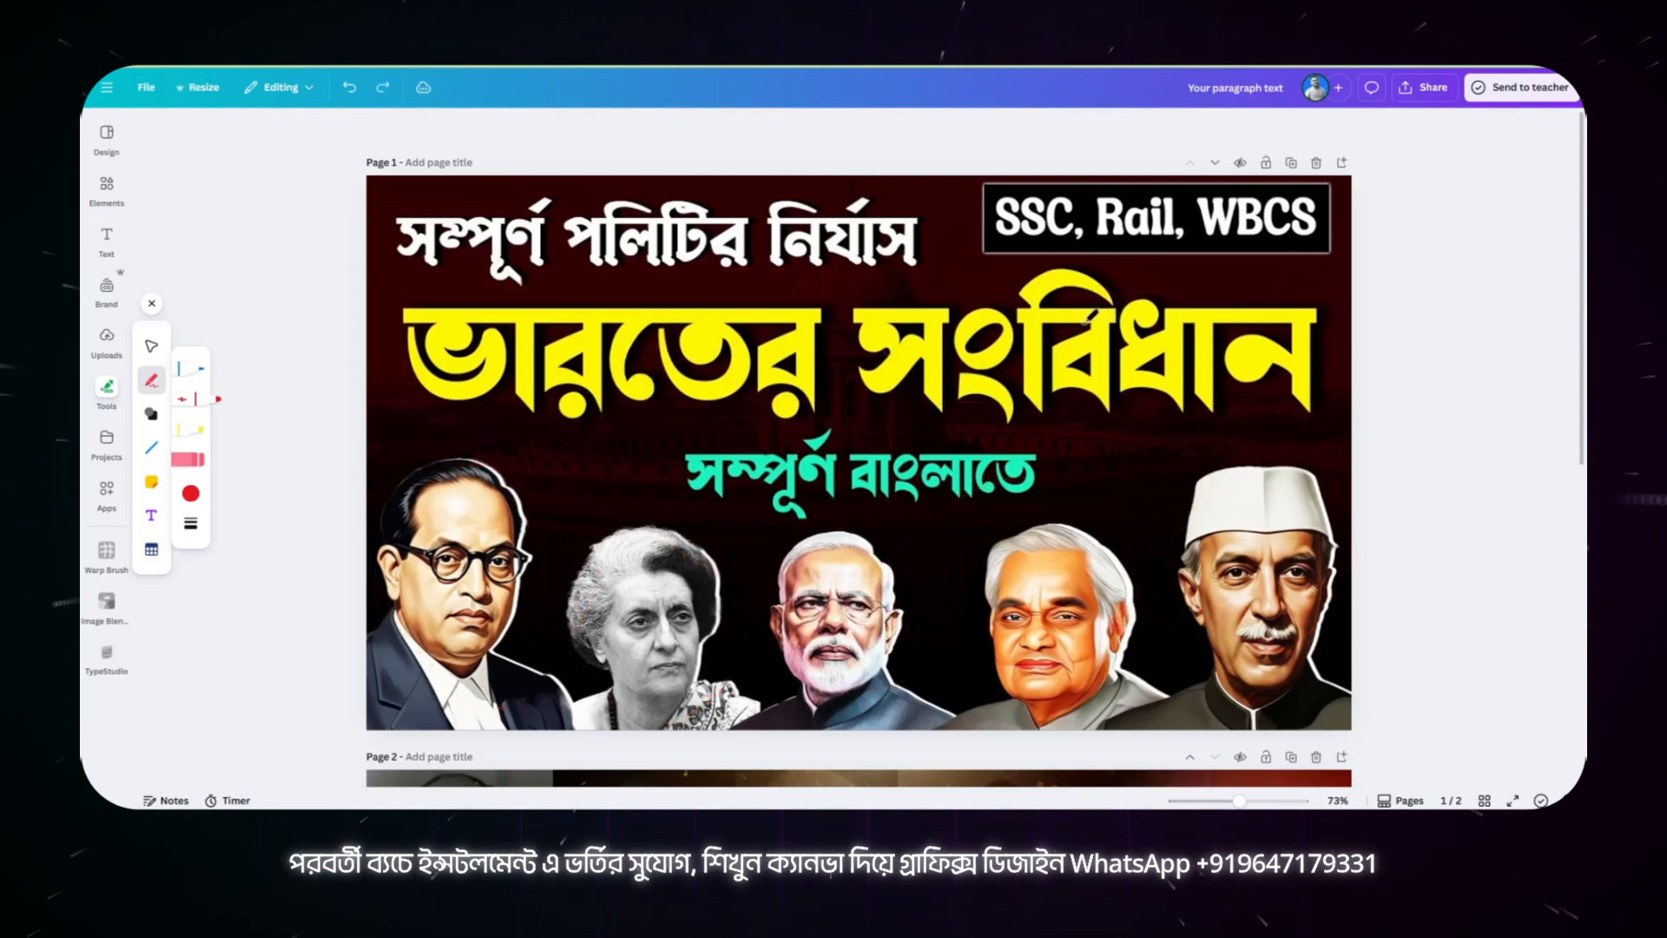
Step: Outline the end of the yellow title, the rightmost portrait area, the title text and the portrait row with the red pen
mouse_move(1214, 275)
left_mouse_down()
mouse_move(1112, 300)
mouse_move(1104, 365)
mouse_move(1233, 388)
mouse_move(1306, 287)
mouse_move(1203, 292)
left_mouse_up()
mouse_move(1130, 384)
left_mouse_down()
mouse_move(1041, 524)
mouse_move(1057, 709)
mouse_move(1165, 718)
mouse_move(1326, 708)
mouse_move(1291, 375)
left_mouse_up()
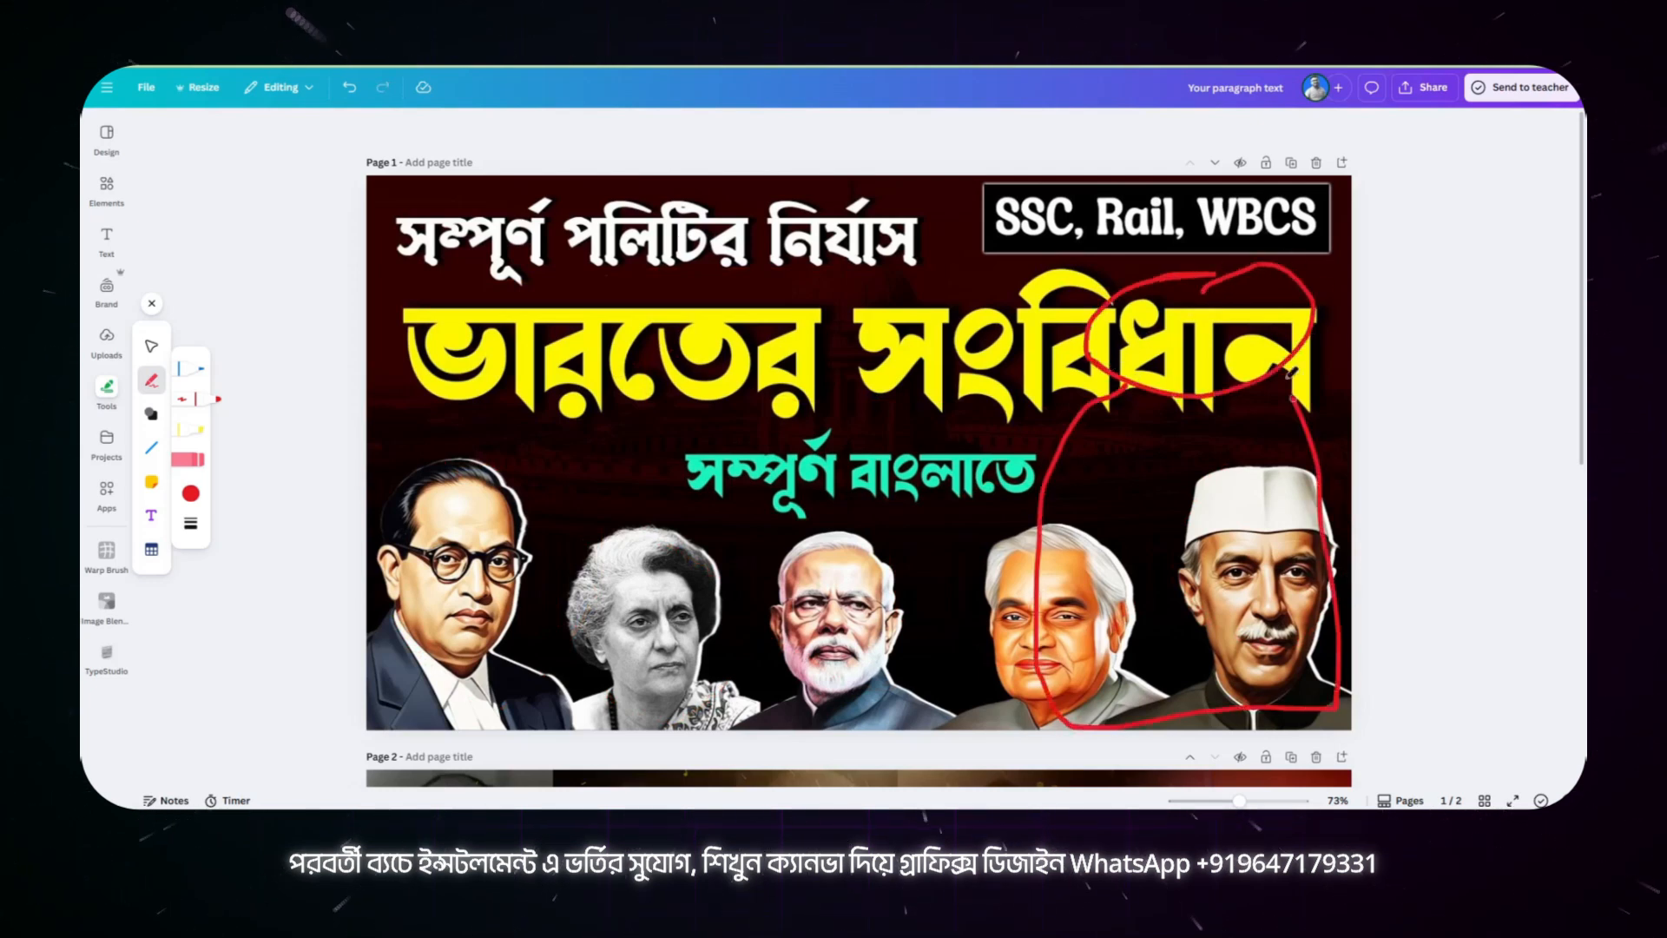
left_click_drag(1093, 447, 964, 556)
left_click_drag(1248, 444, 1350, 480)
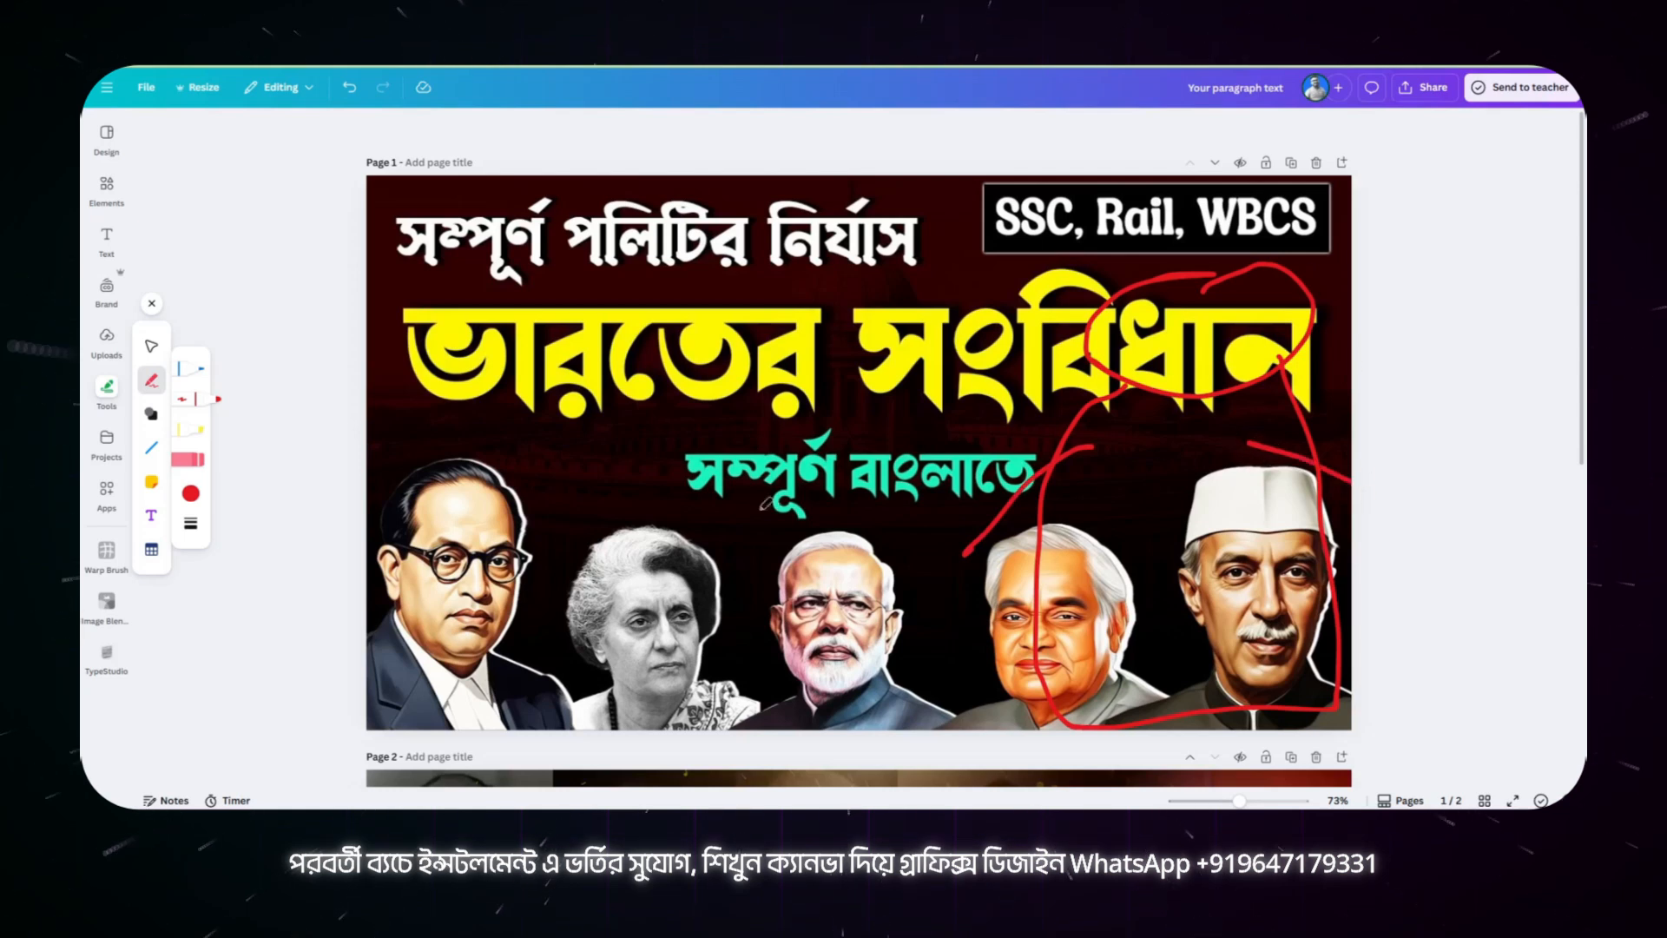
mouse_move(399, 517)
left_mouse_down()
mouse_move(988, 500)
mouse_move(1001, 657)
mouse_move(382, 655)
mouse_move(388, 522)
left_mouse_up()
mouse_move(406, 221)
left_mouse_down()
mouse_move(428, 415)
mouse_move(967, 372)
mouse_move(966, 276)
mouse_move(920, 247)
mouse_move(404, 243)
left_mouse_up()
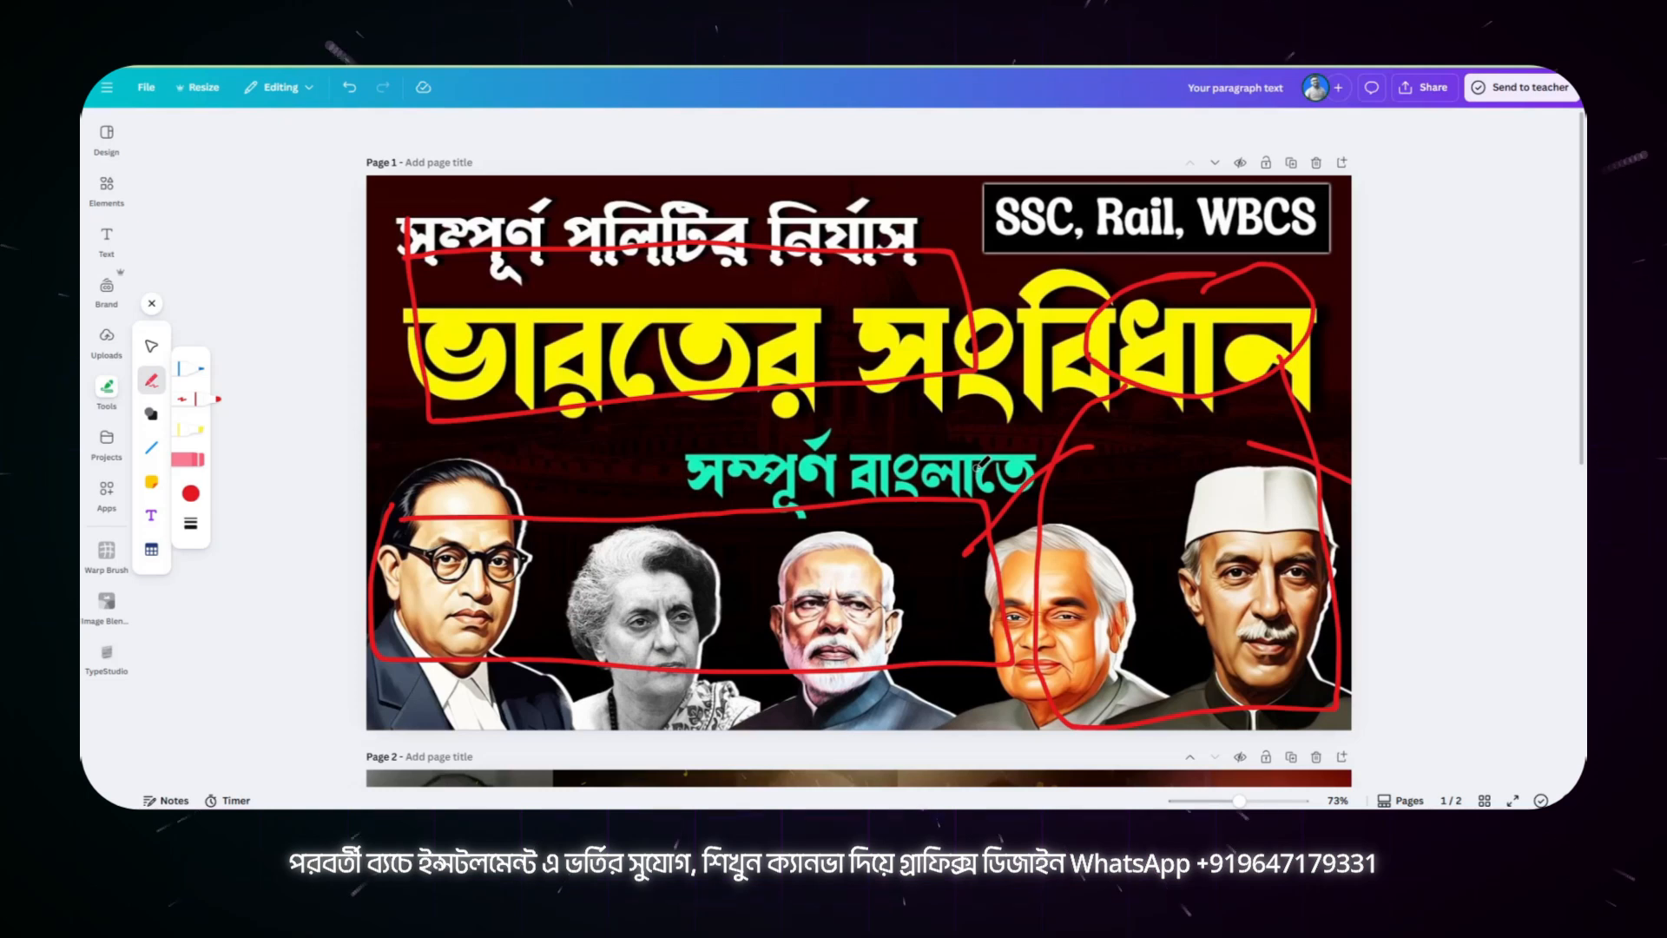
Step: Draw red pen crosses over the headings and first portrait, an arrow to the rightmost portrait, and short strokes in the surrounding gaps
left_click_drag(607, 203, 707, 268)
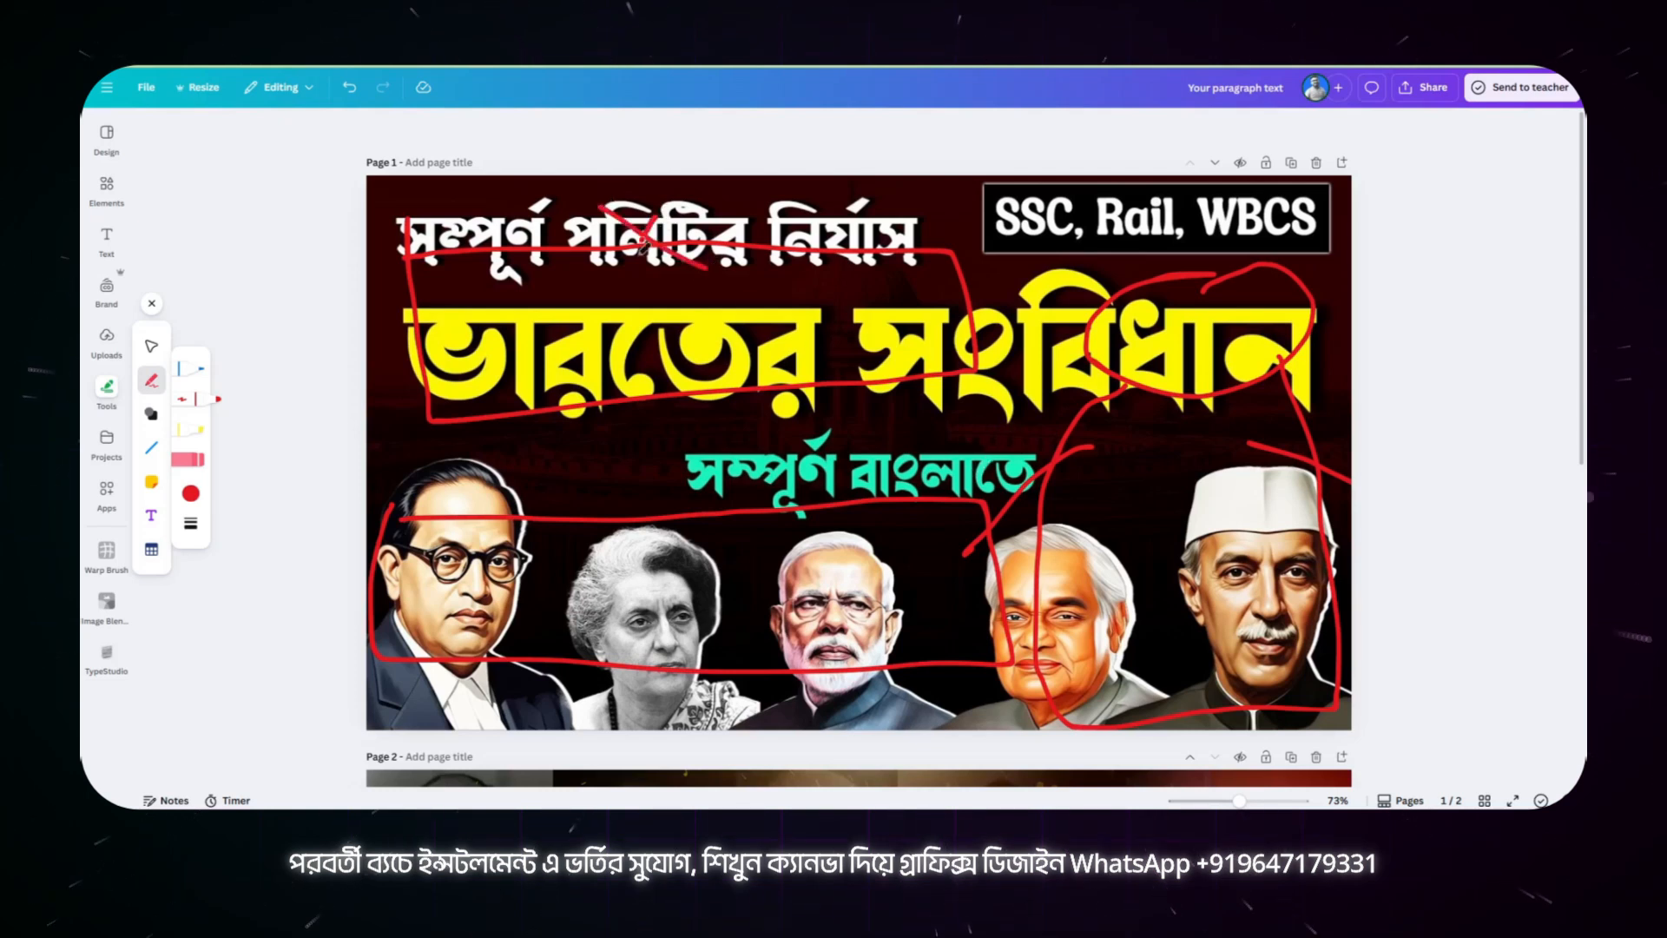
mouse_move(791, 323)
left_mouse_down()
mouse_move(857, 338)
mouse_move(897, 373)
mouse_move(813, 443)
mouse_move(880, 500)
mouse_move(829, 514)
left_mouse_up()
mouse_move(444, 519)
left_mouse_down()
mouse_move(513, 555)
mouse_move(469, 569)
mouse_move(998, 613)
mouse_move(1242, 600)
mouse_move(1168, 647)
left_mouse_up()
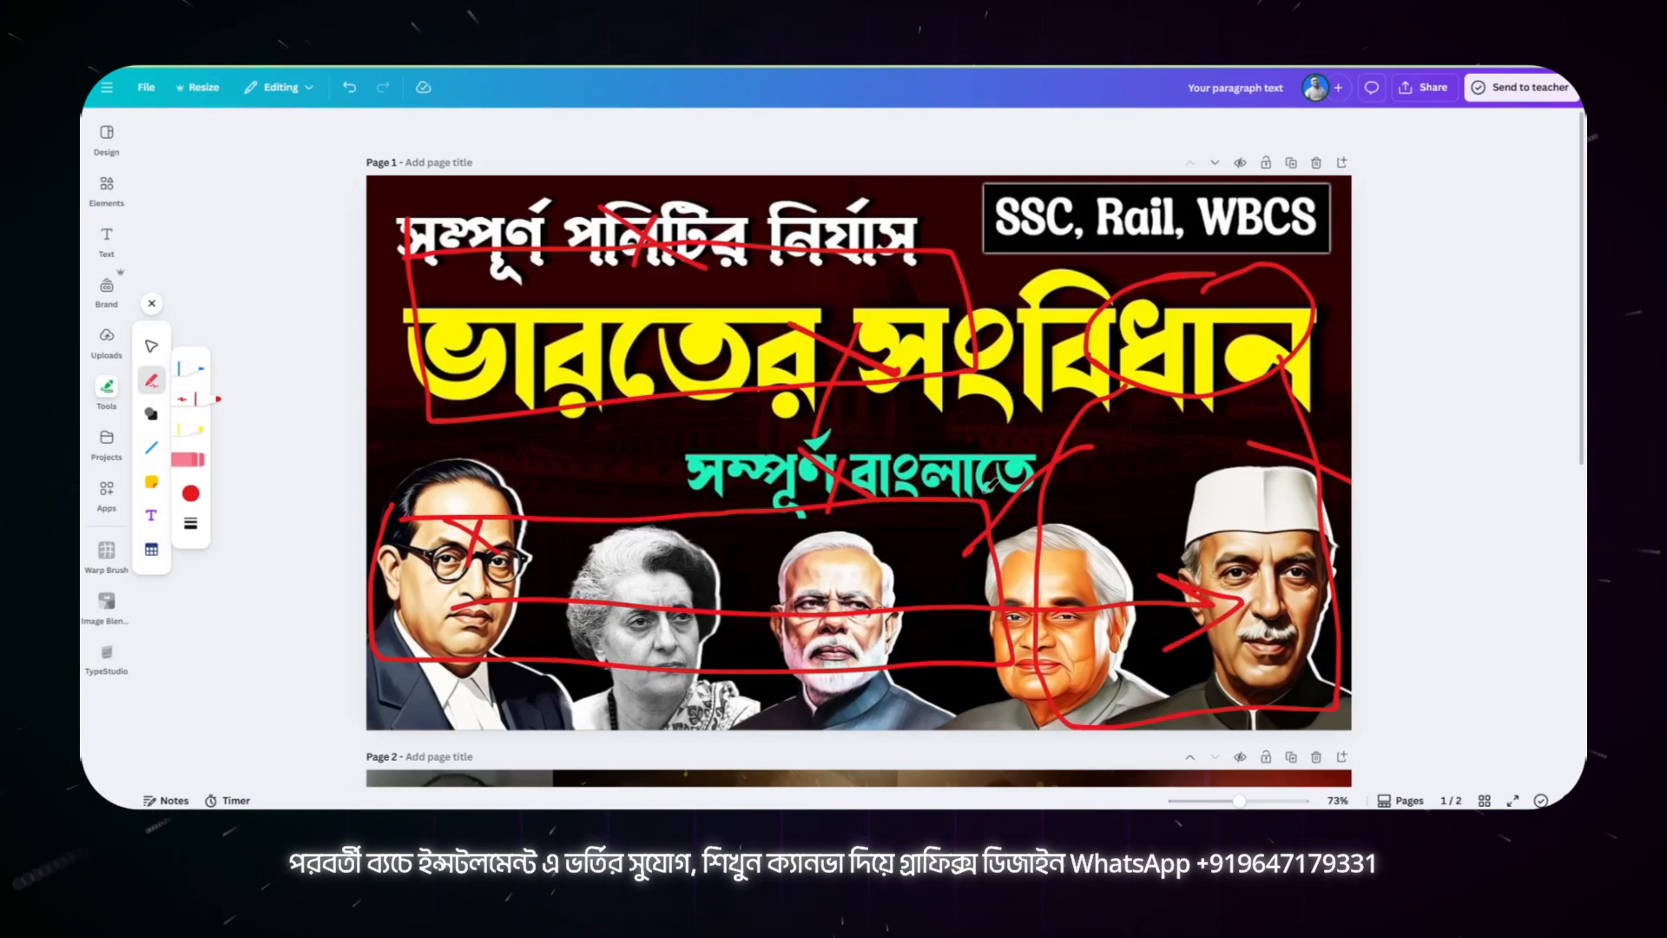
left_click_drag(955, 200, 974, 236)
left_click_drag(1162, 434, 1110, 449)
left_click_drag(997, 436, 903, 441)
left_click_drag(656, 450, 528, 453)
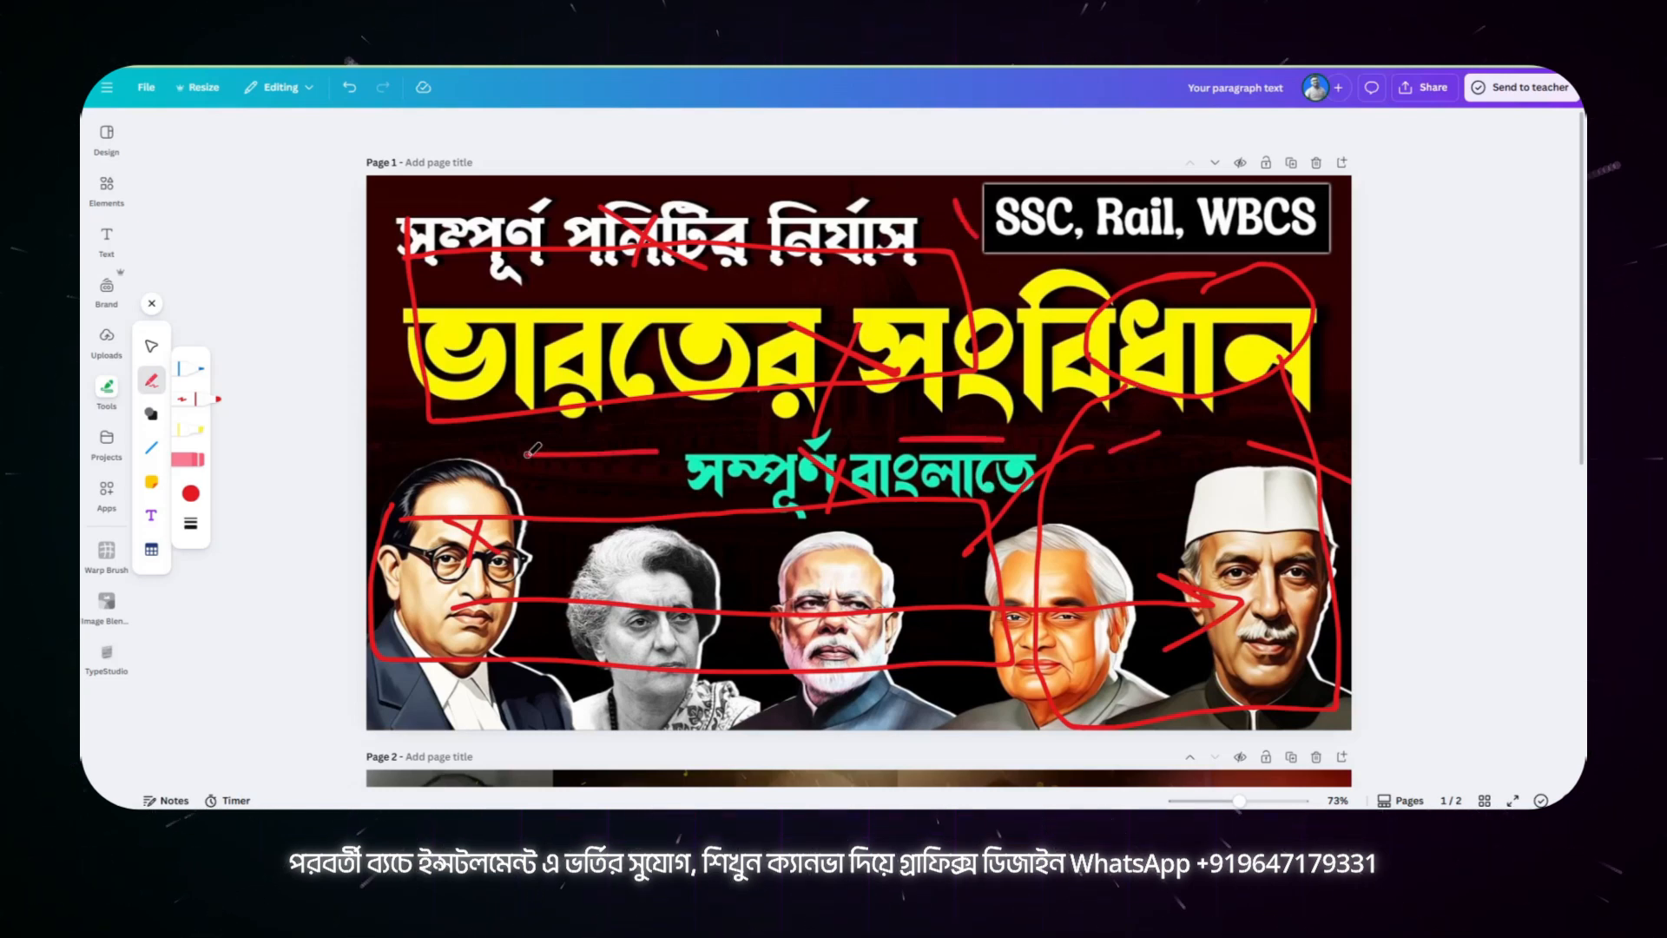
left_click_drag(391, 425, 451, 445)
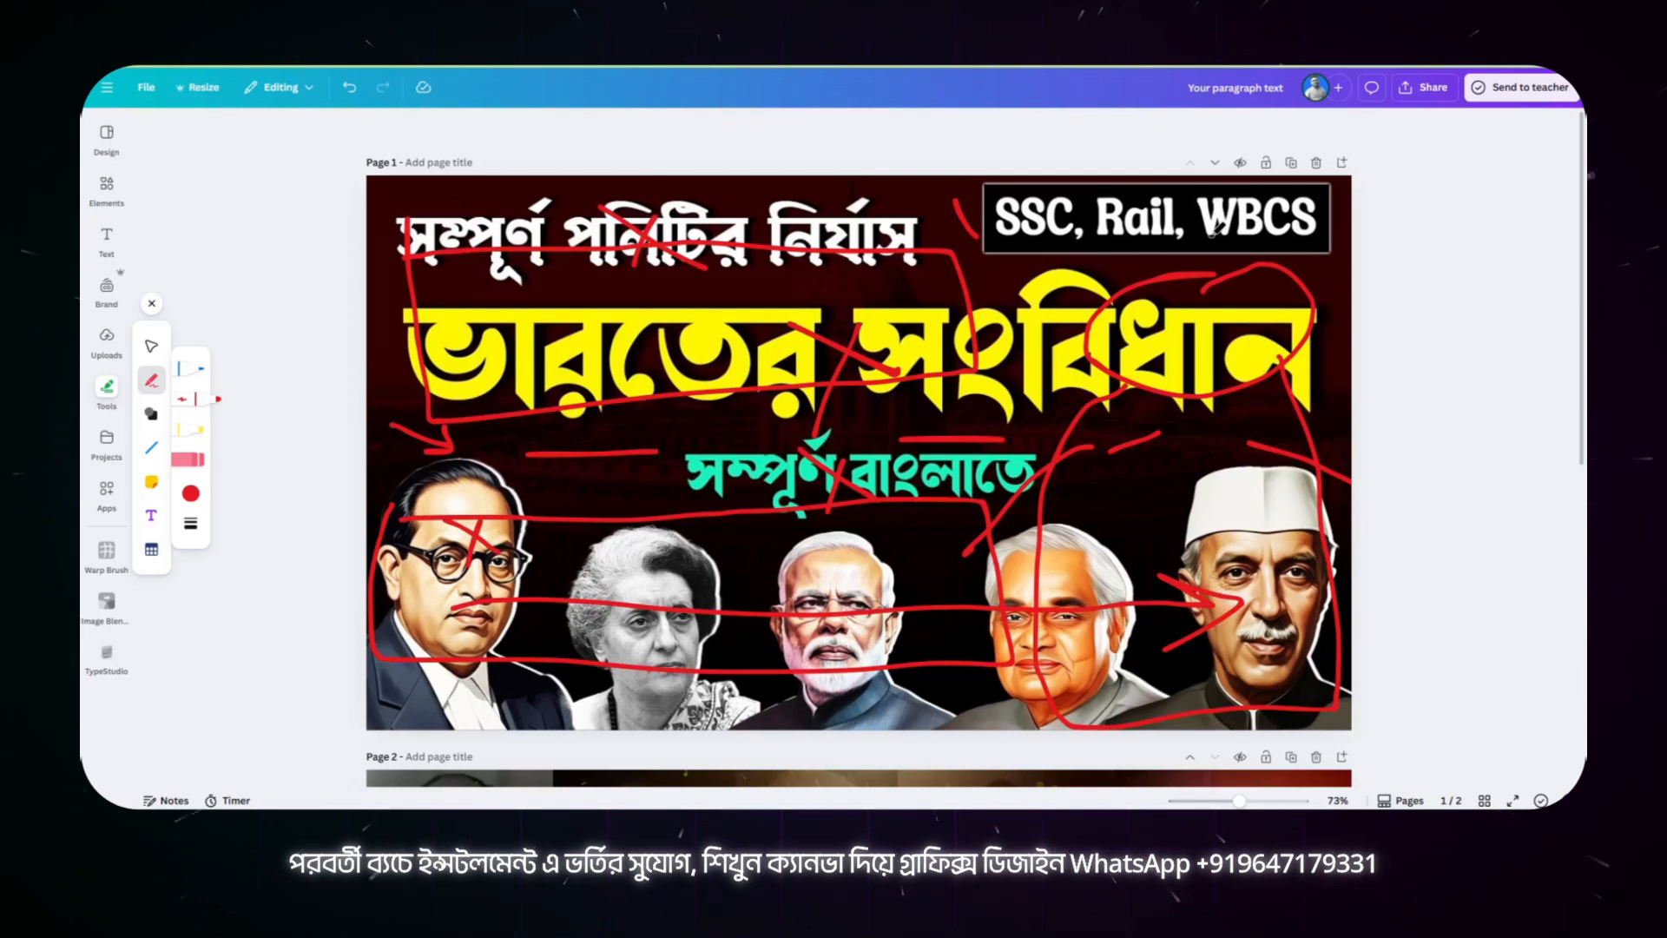
Step: Undo every red pen stroke so the page 1 thumbnail is clear of annotations
key("ctrl+z")
key("ctrl+z")
key("ctrl+z")
key("ctrl+z")
key("ctrl+z")
key("ctrl+z")
key("ctrl+z")
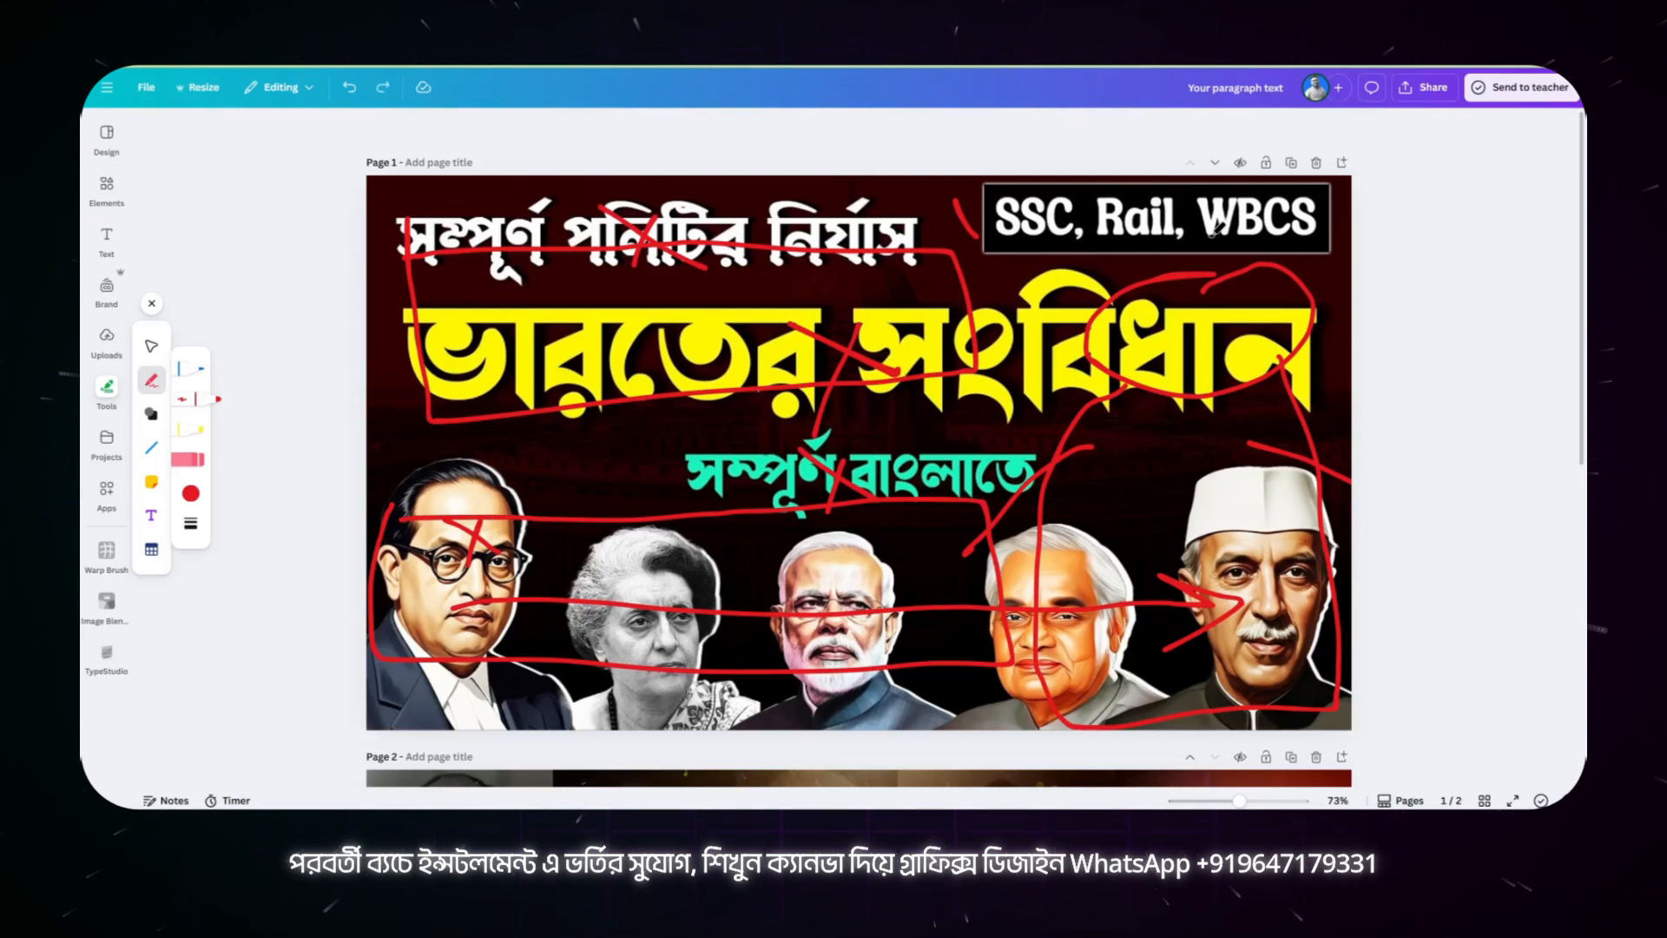
key("ctrl+z")
key("ctrl+z")
key("ctrl+z")
key("ctrl+z")
key("ctrl+z")
key("ctrl+z")
key("ctrl+z")
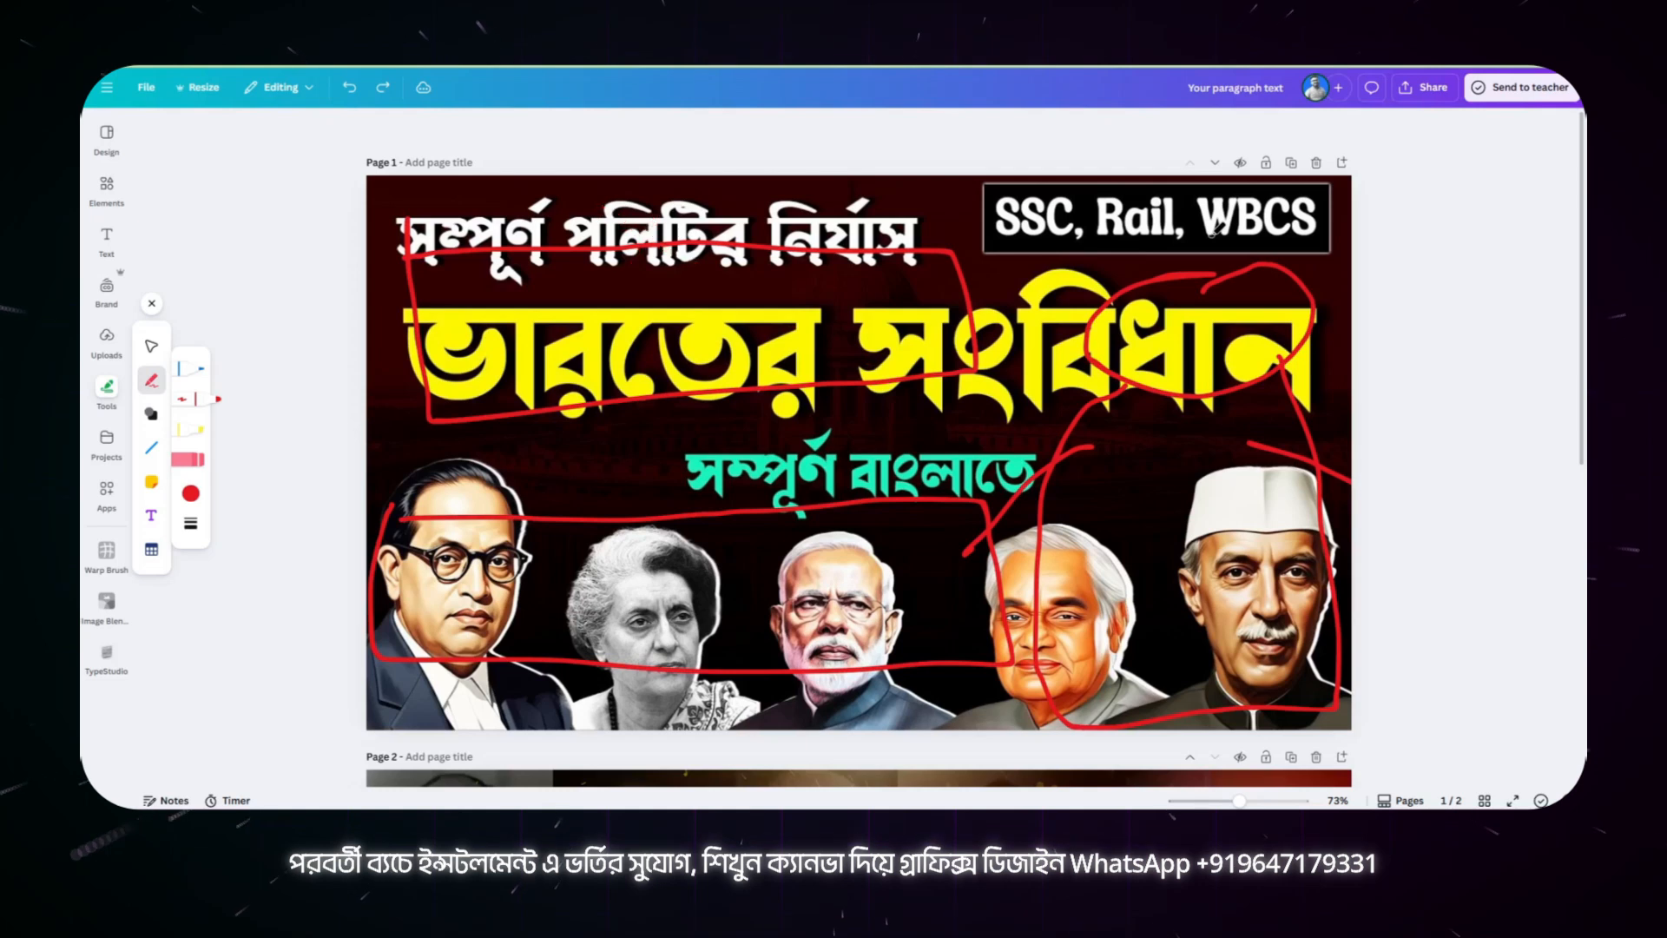
key("ctrl+z")
key("ctrl+z")
key("ctrl+z")
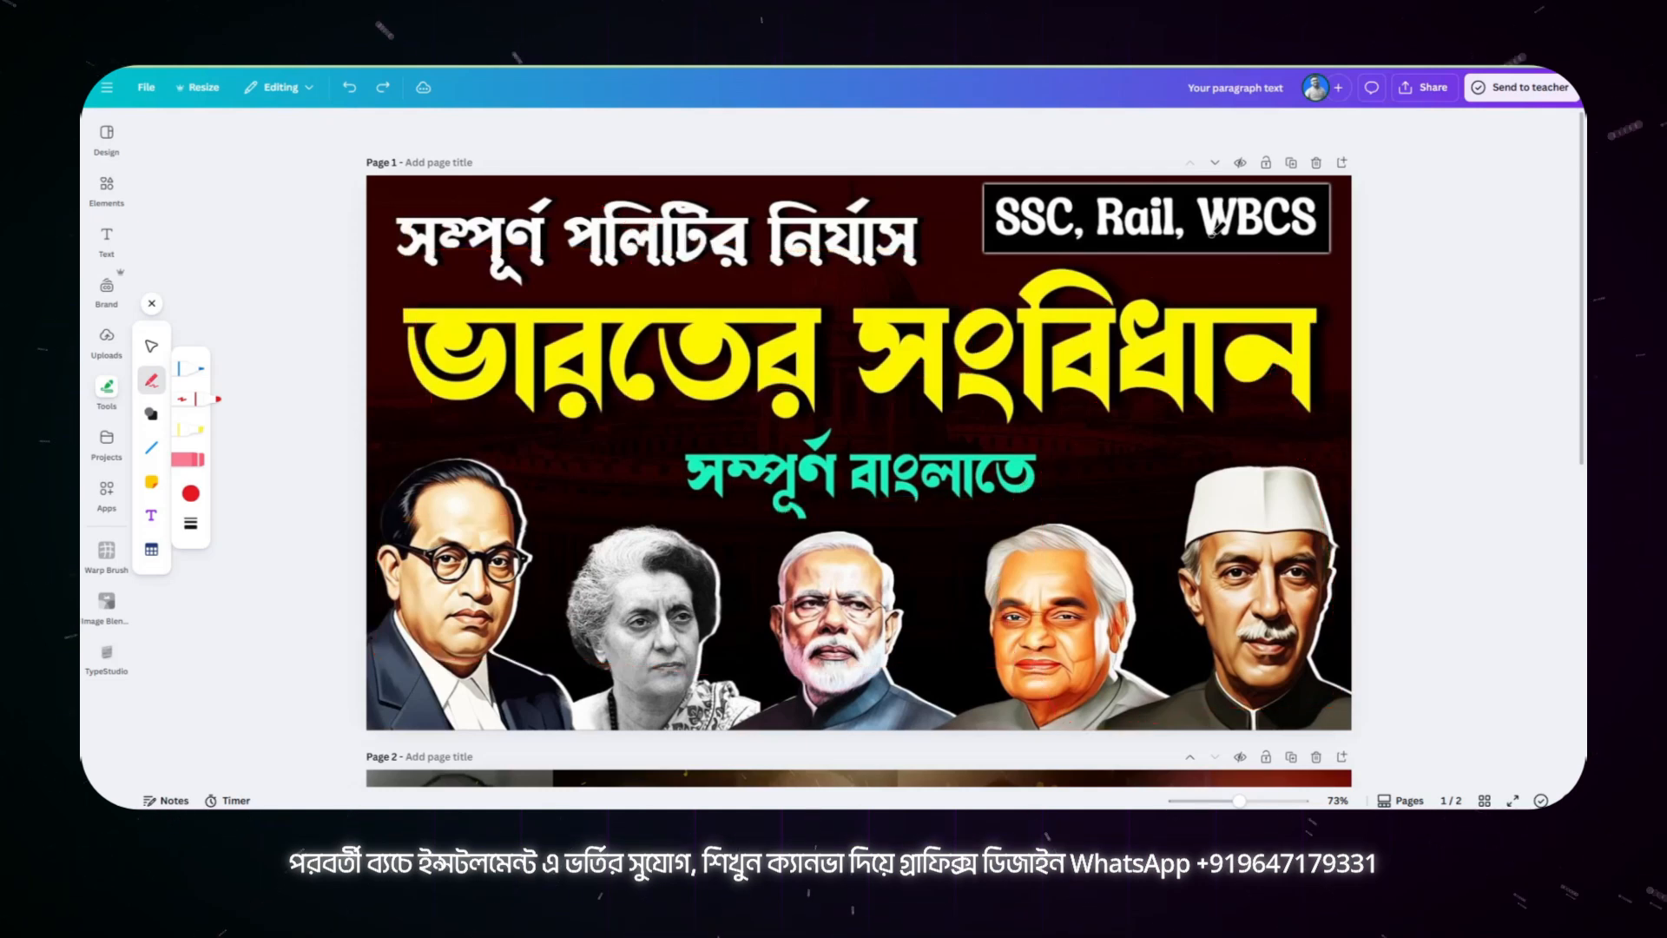
Step: Delete the page with the five portraits and close the drawing tools
left_click(1316, 162)
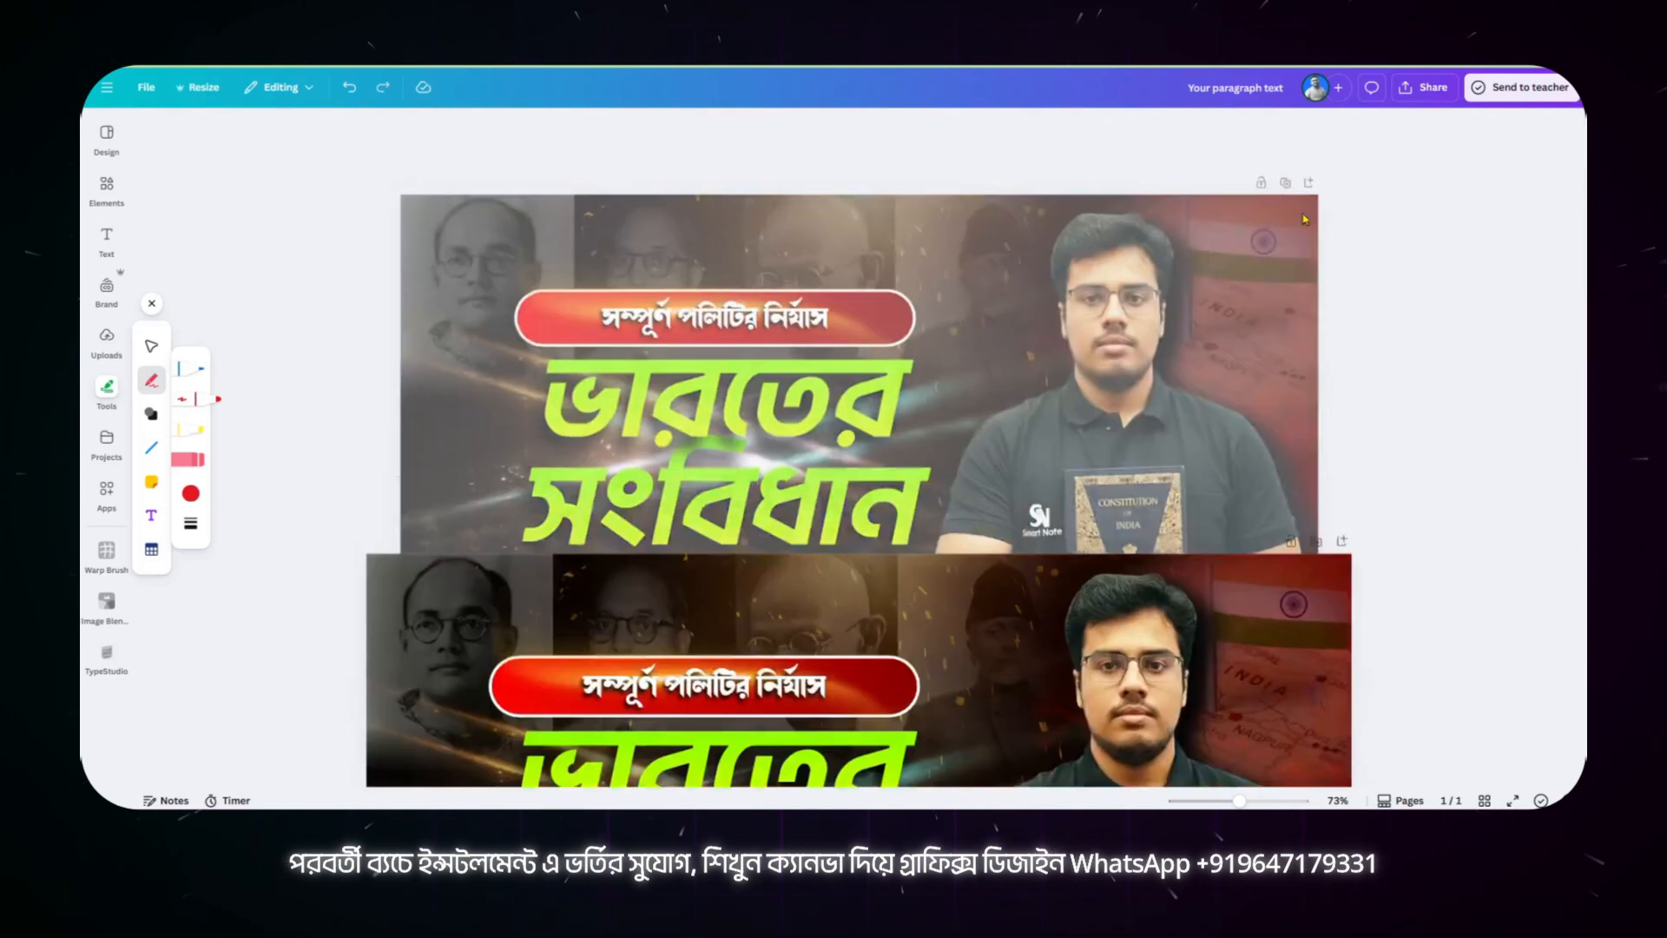
left_click(151, 345)
left_click(153, 306)
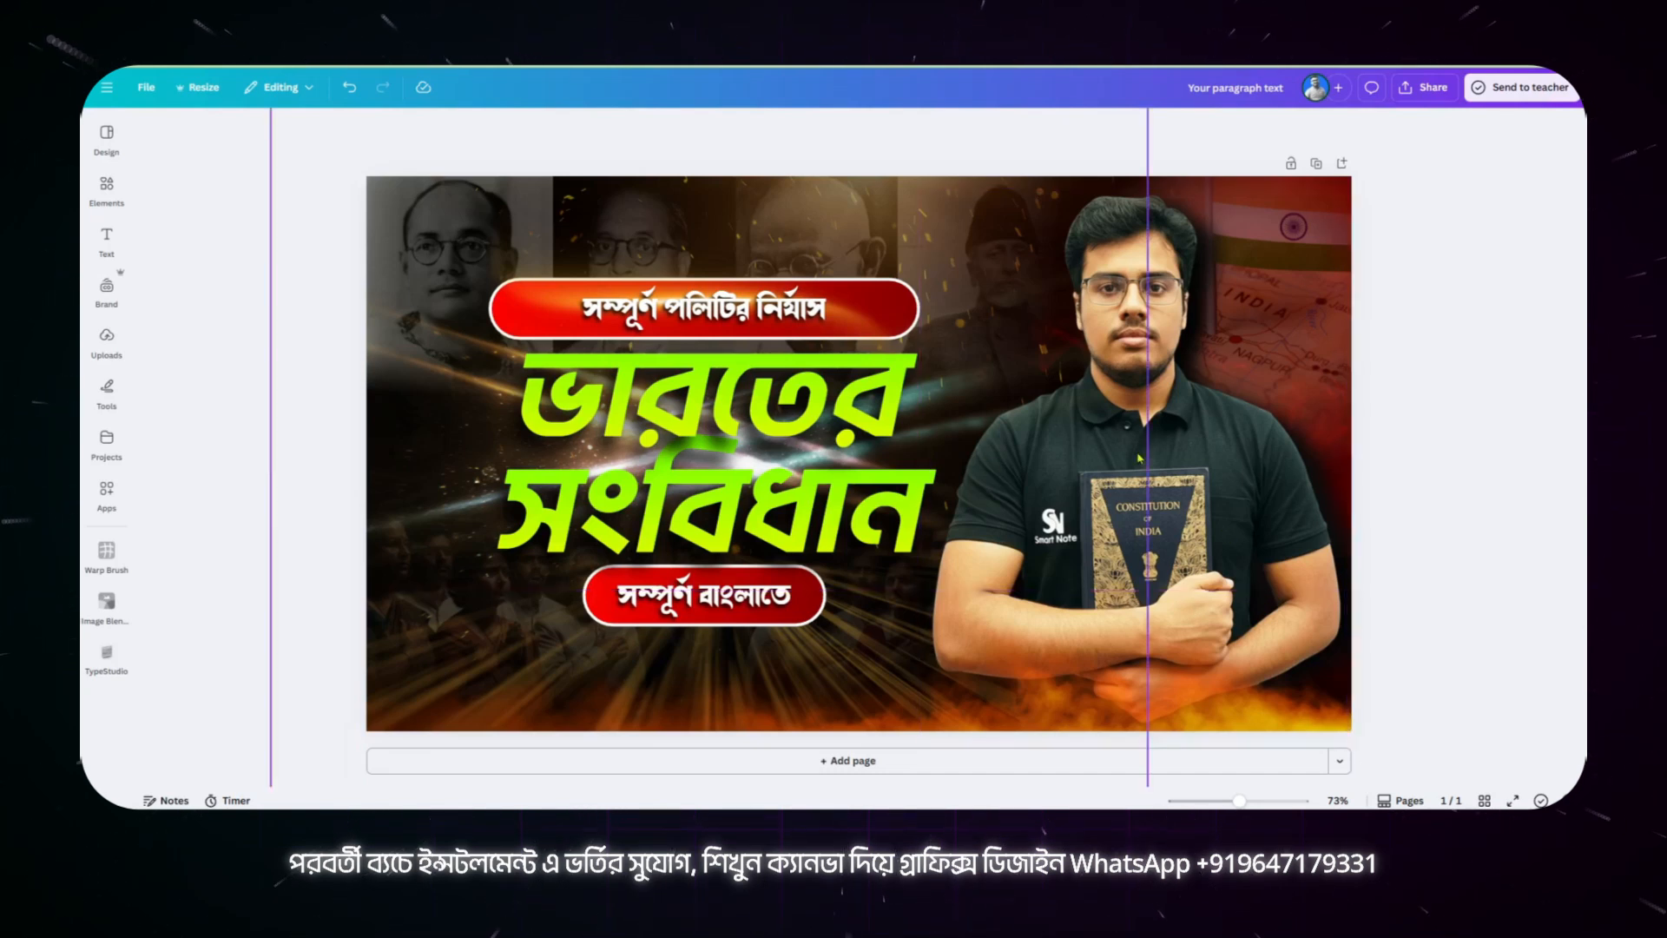
Step: Examine the full layer stack of the remaining thumbnail, from the heading texts to the background photos
left_click(844, 405)
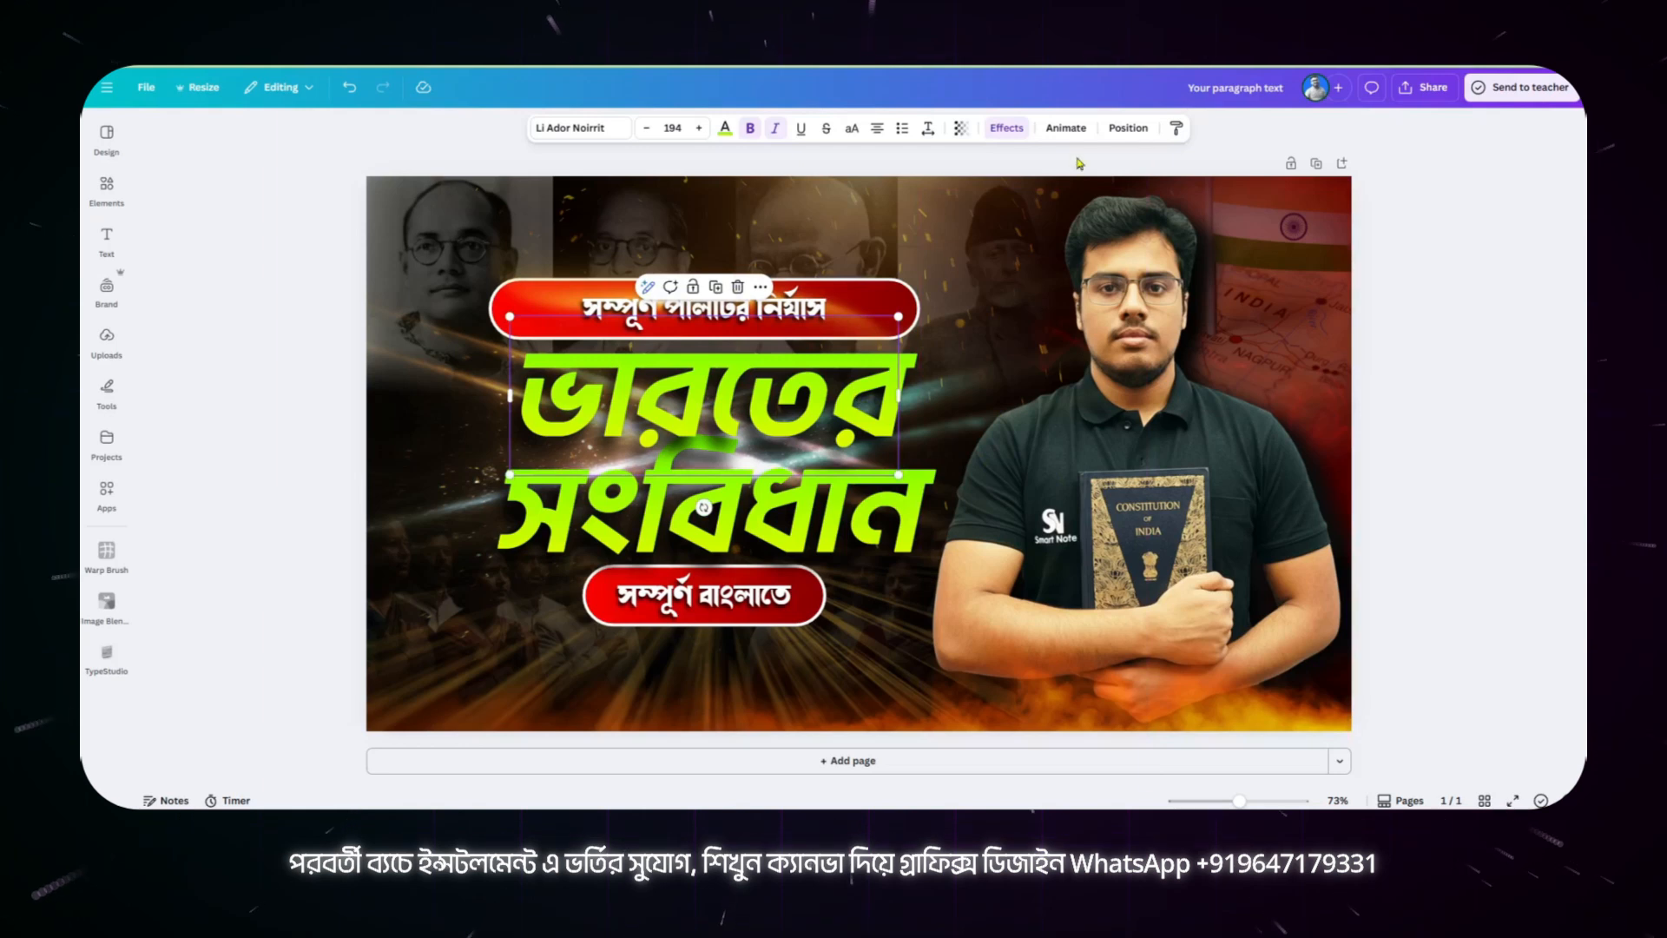
left_click(1128, 128)
left_click(309, 157)
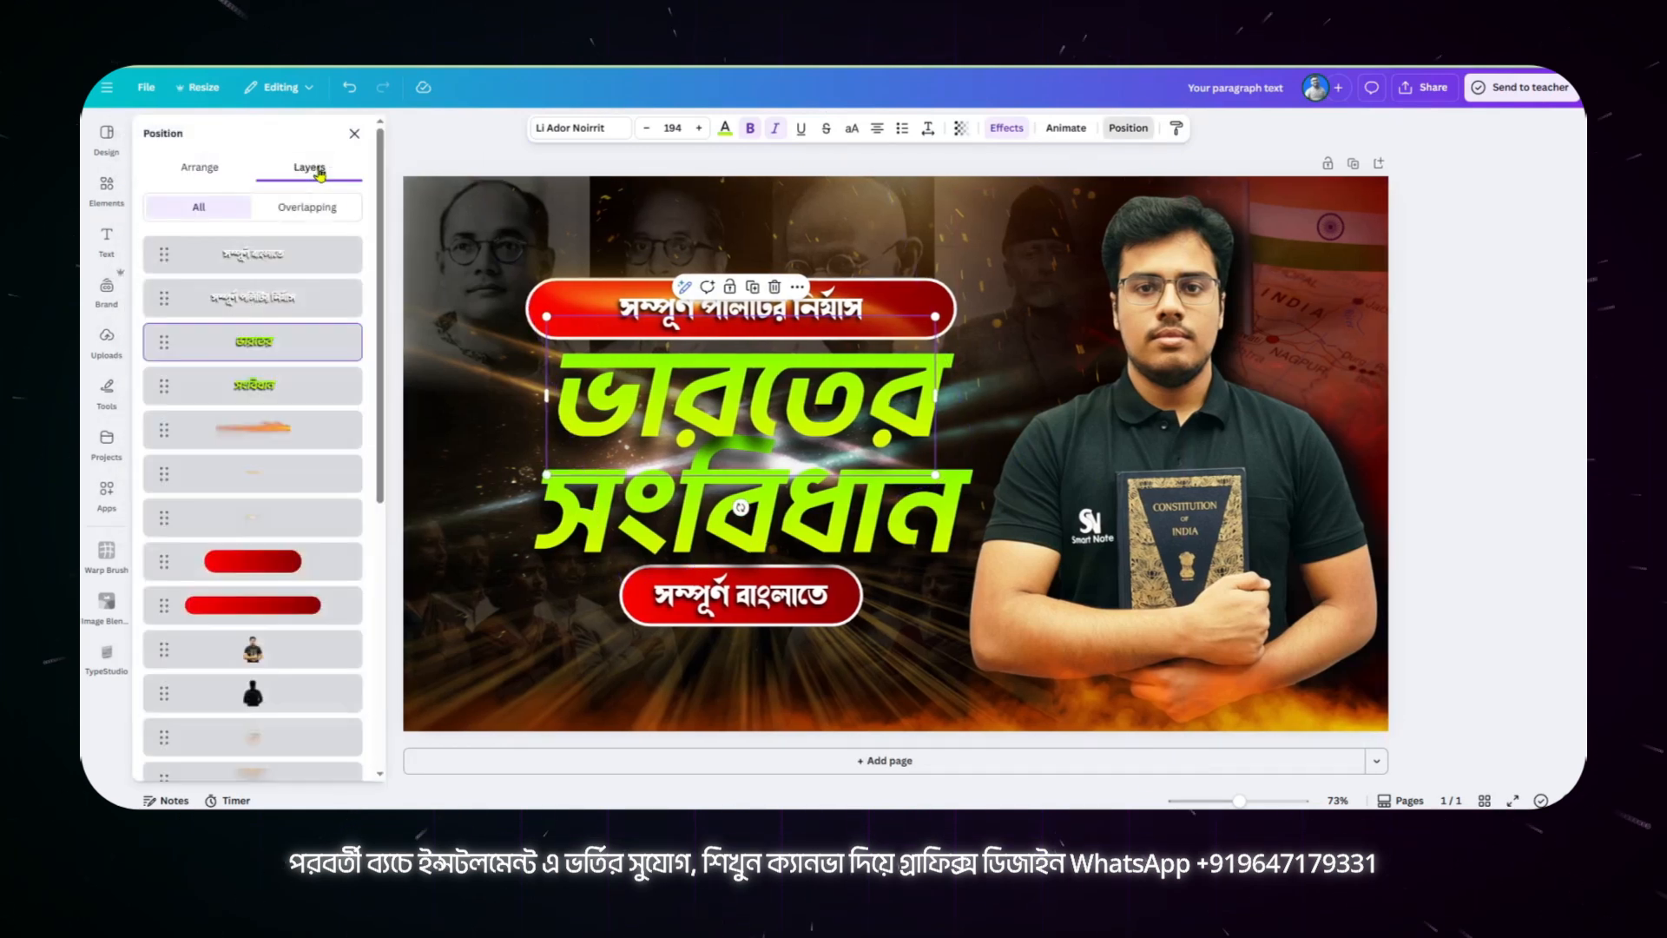
scroll(311, 321, "down", 5)
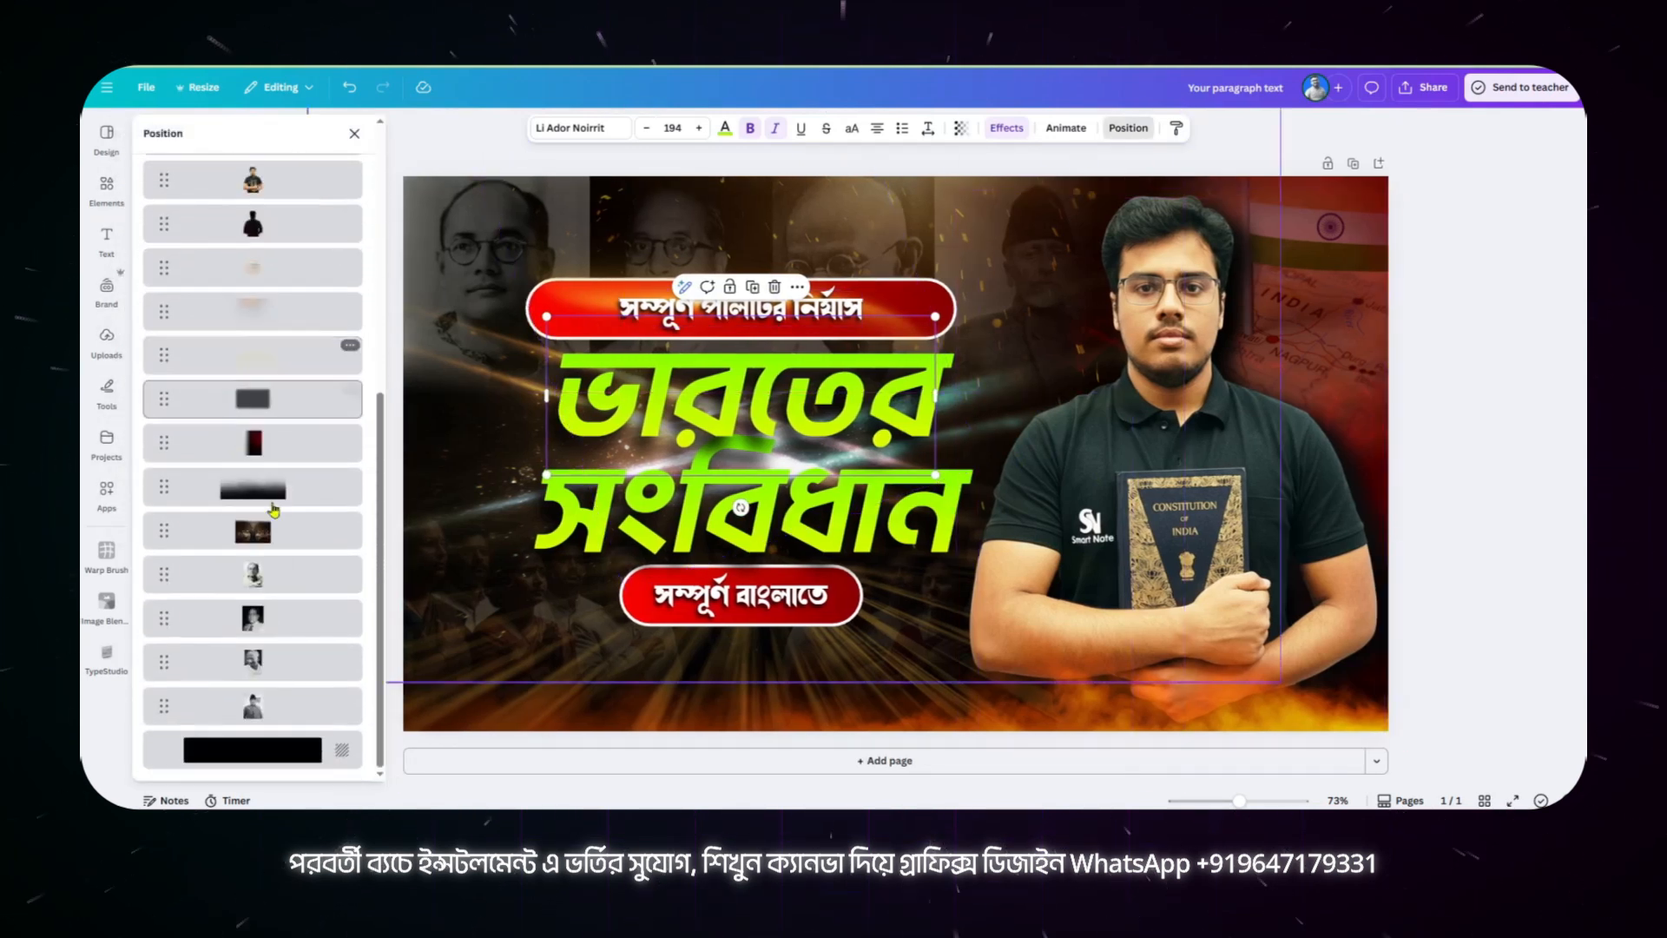
scroll(286, 575, "up", 3)
scroll(286, 576, "up", 3)
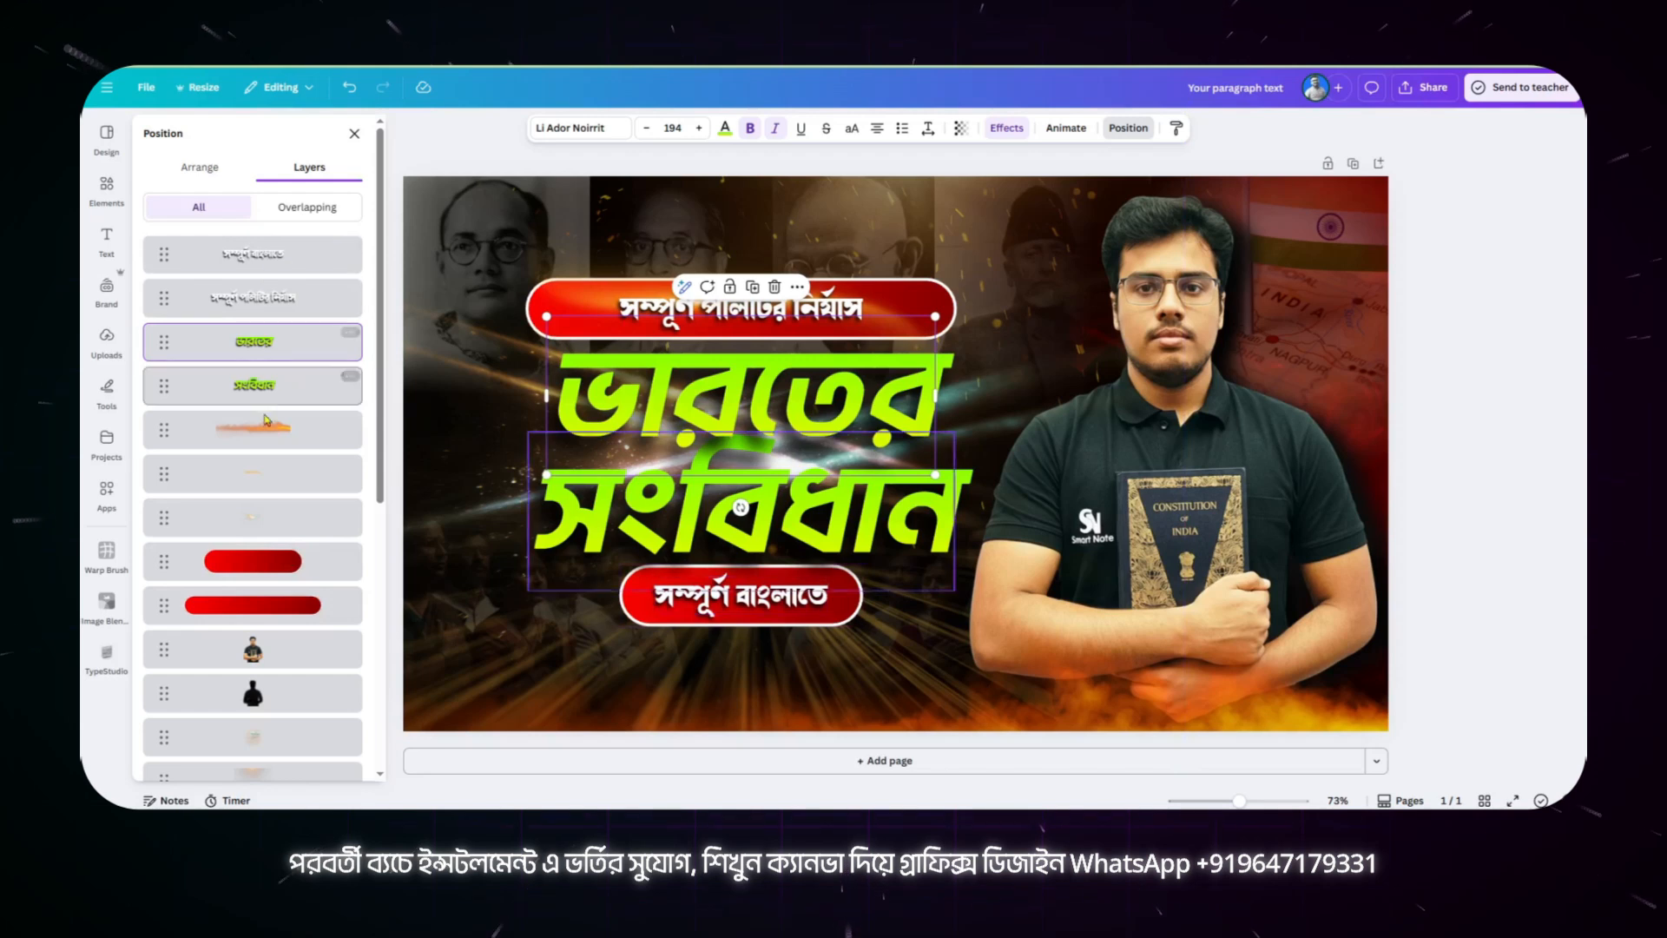
scroll(280, 606, "down", 5)
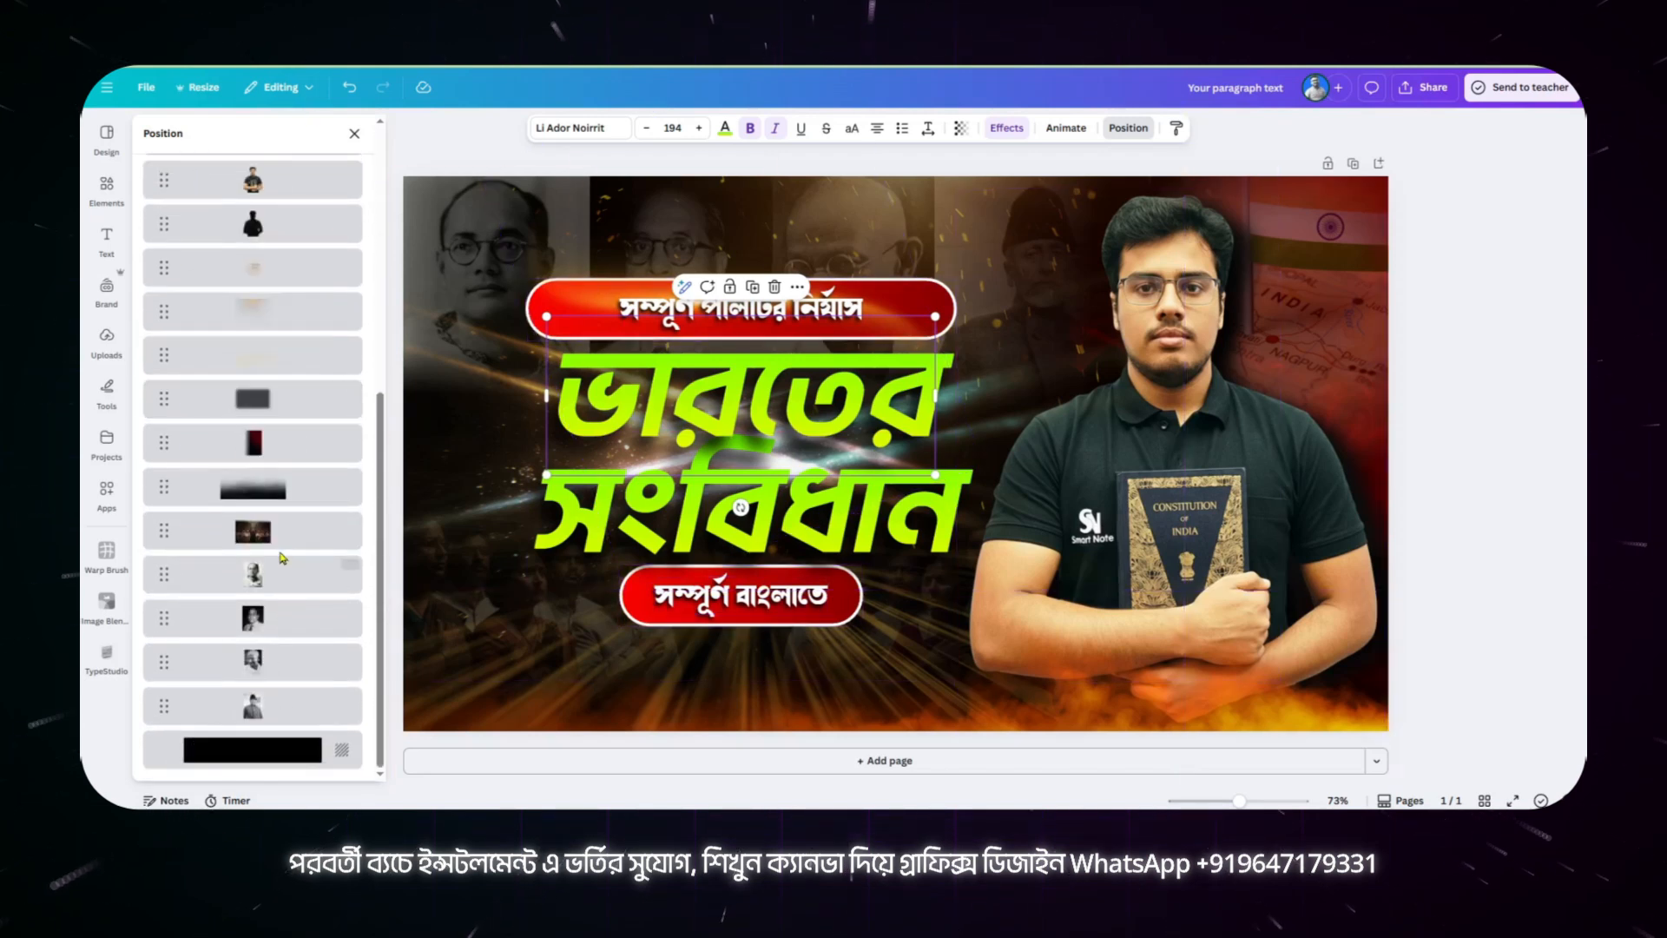
scroll(280, 558, "up", 3)
scroll(282, 558, "up", 2)
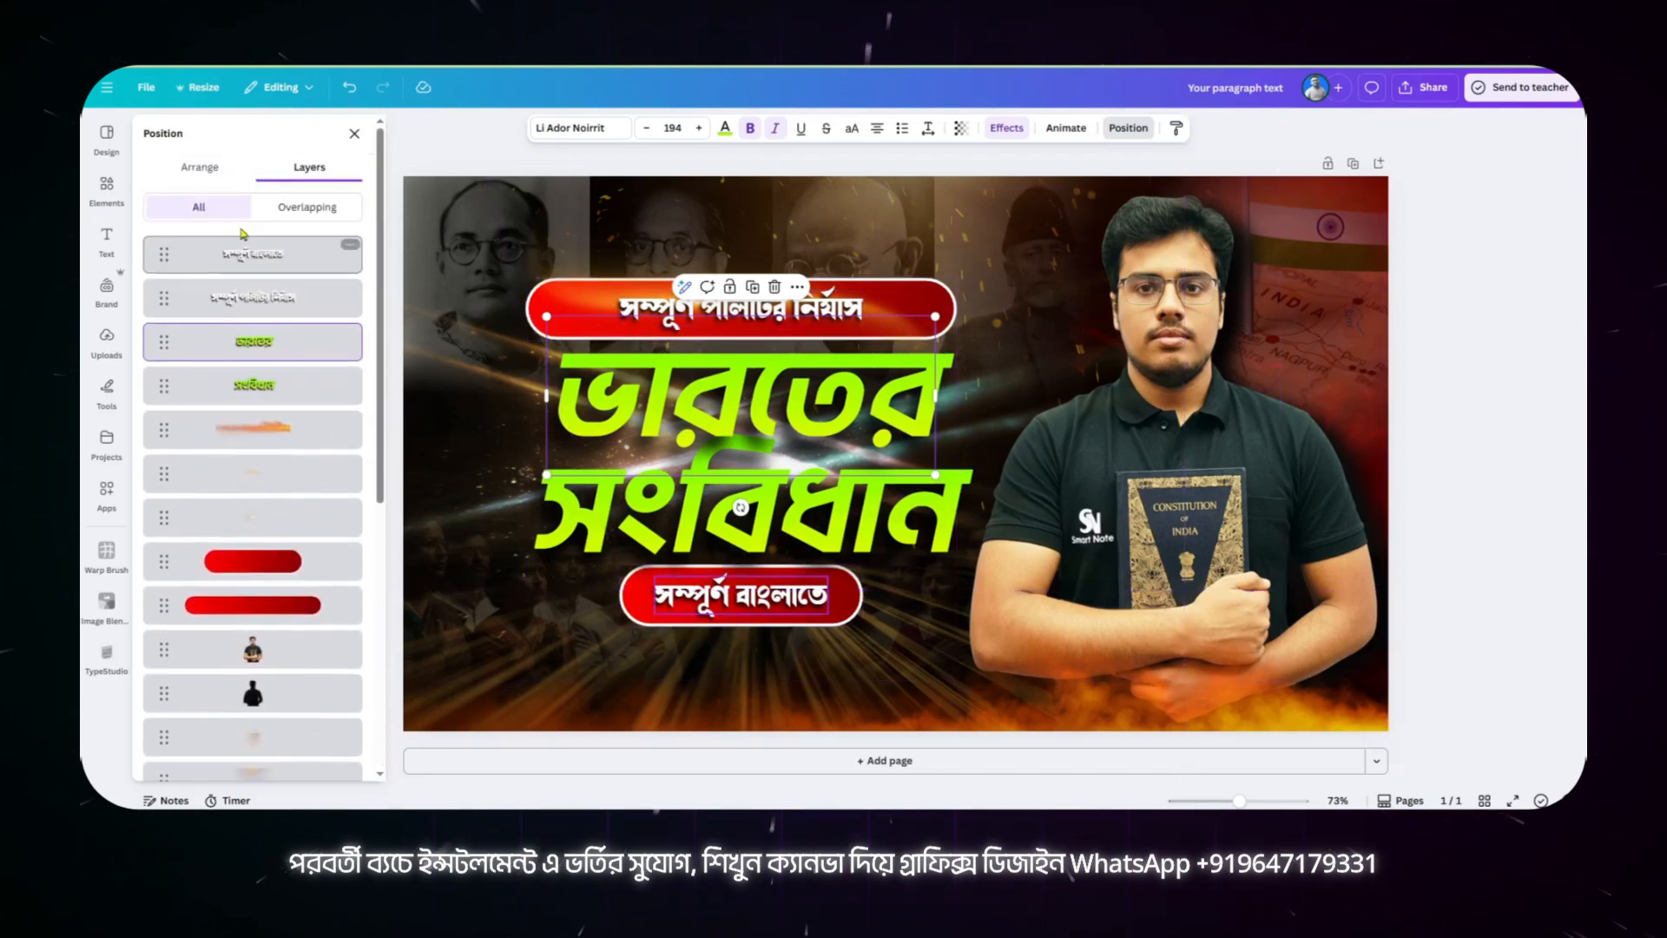
left_click(354, 135)
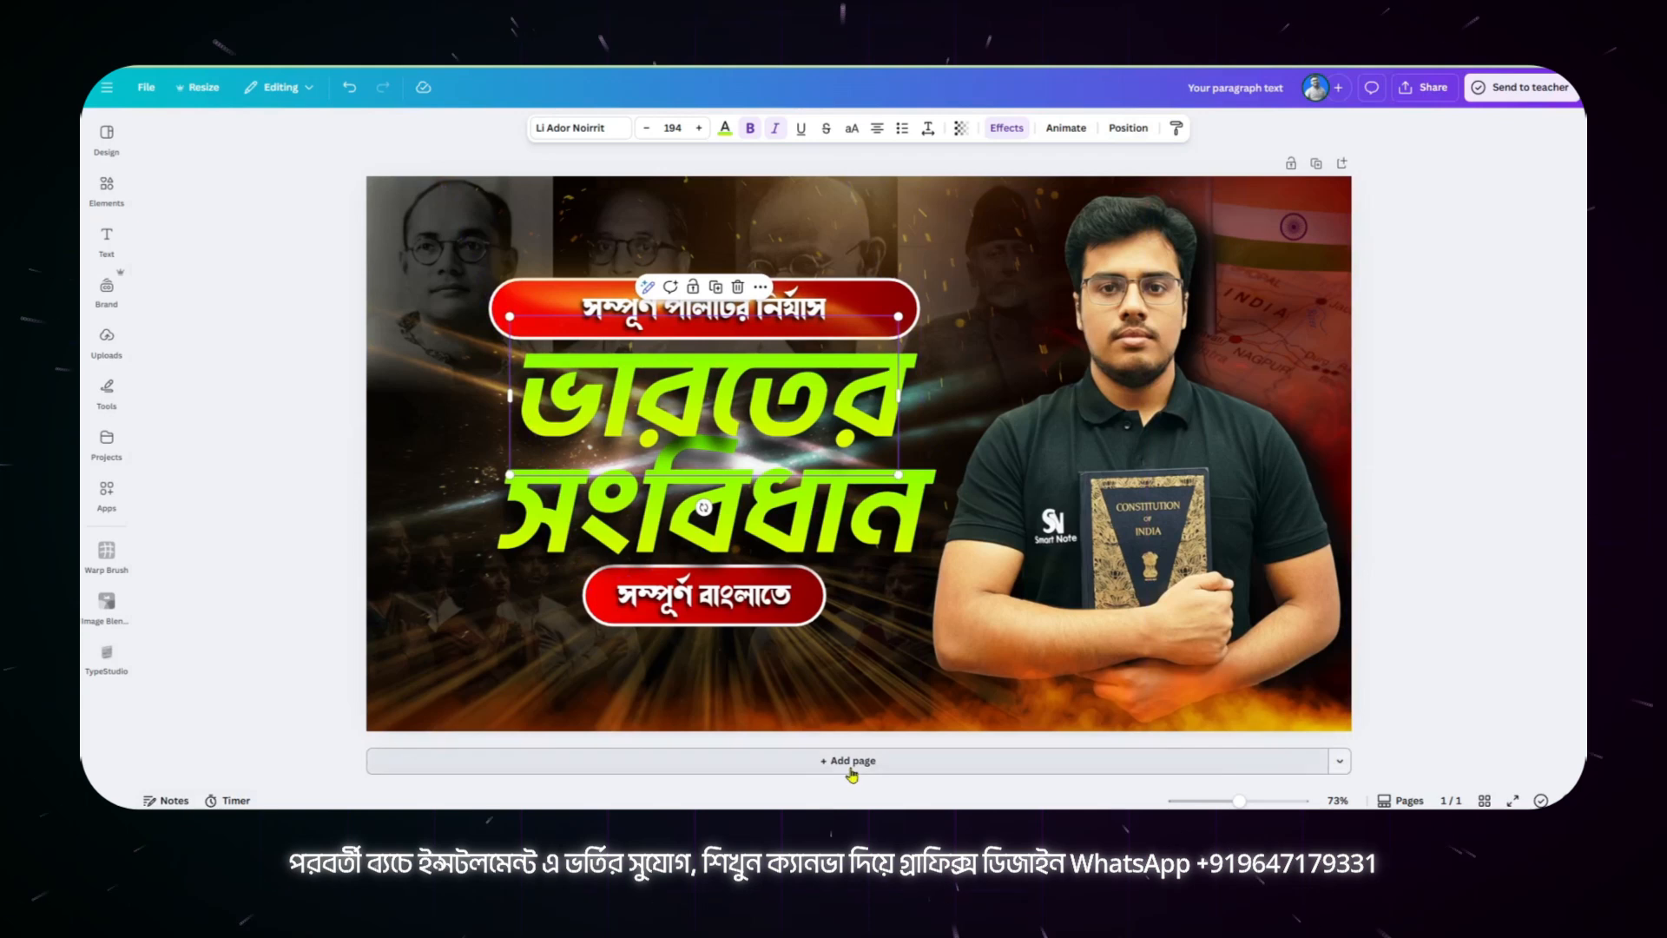
Step: Add a second page, try the bright purple brand colour as its background, and set the background to black
left_click(871, 763)
left_click(955, 467)
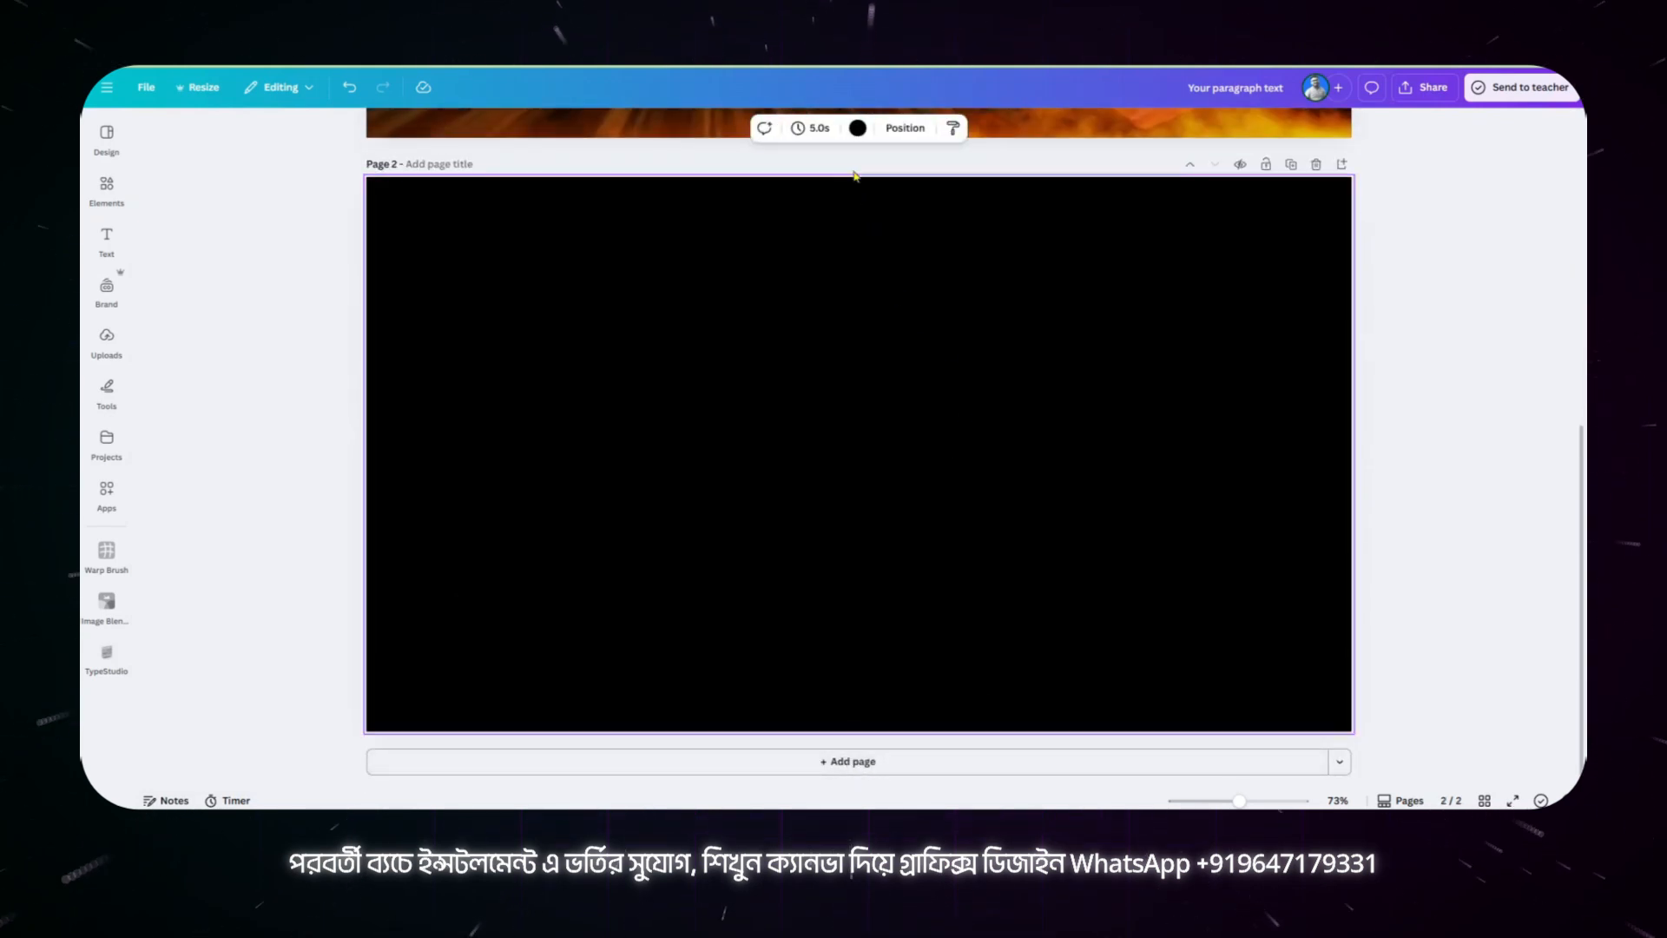
left_click(858, 127)
left_click(220, 328)
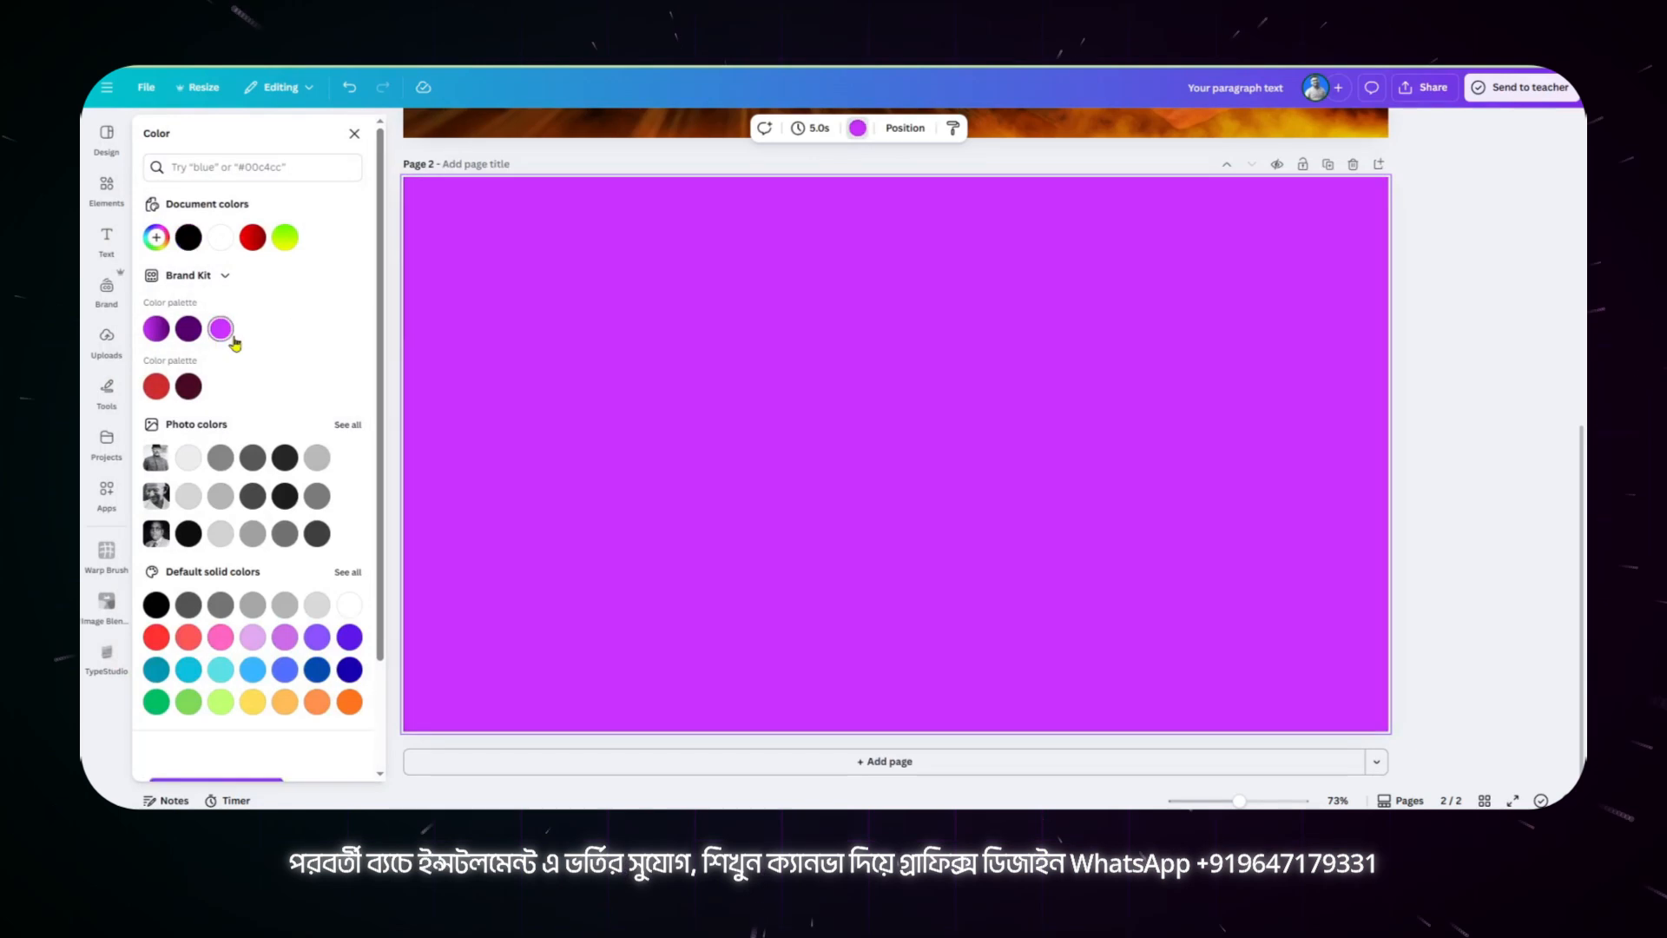
left_click(188, 237)
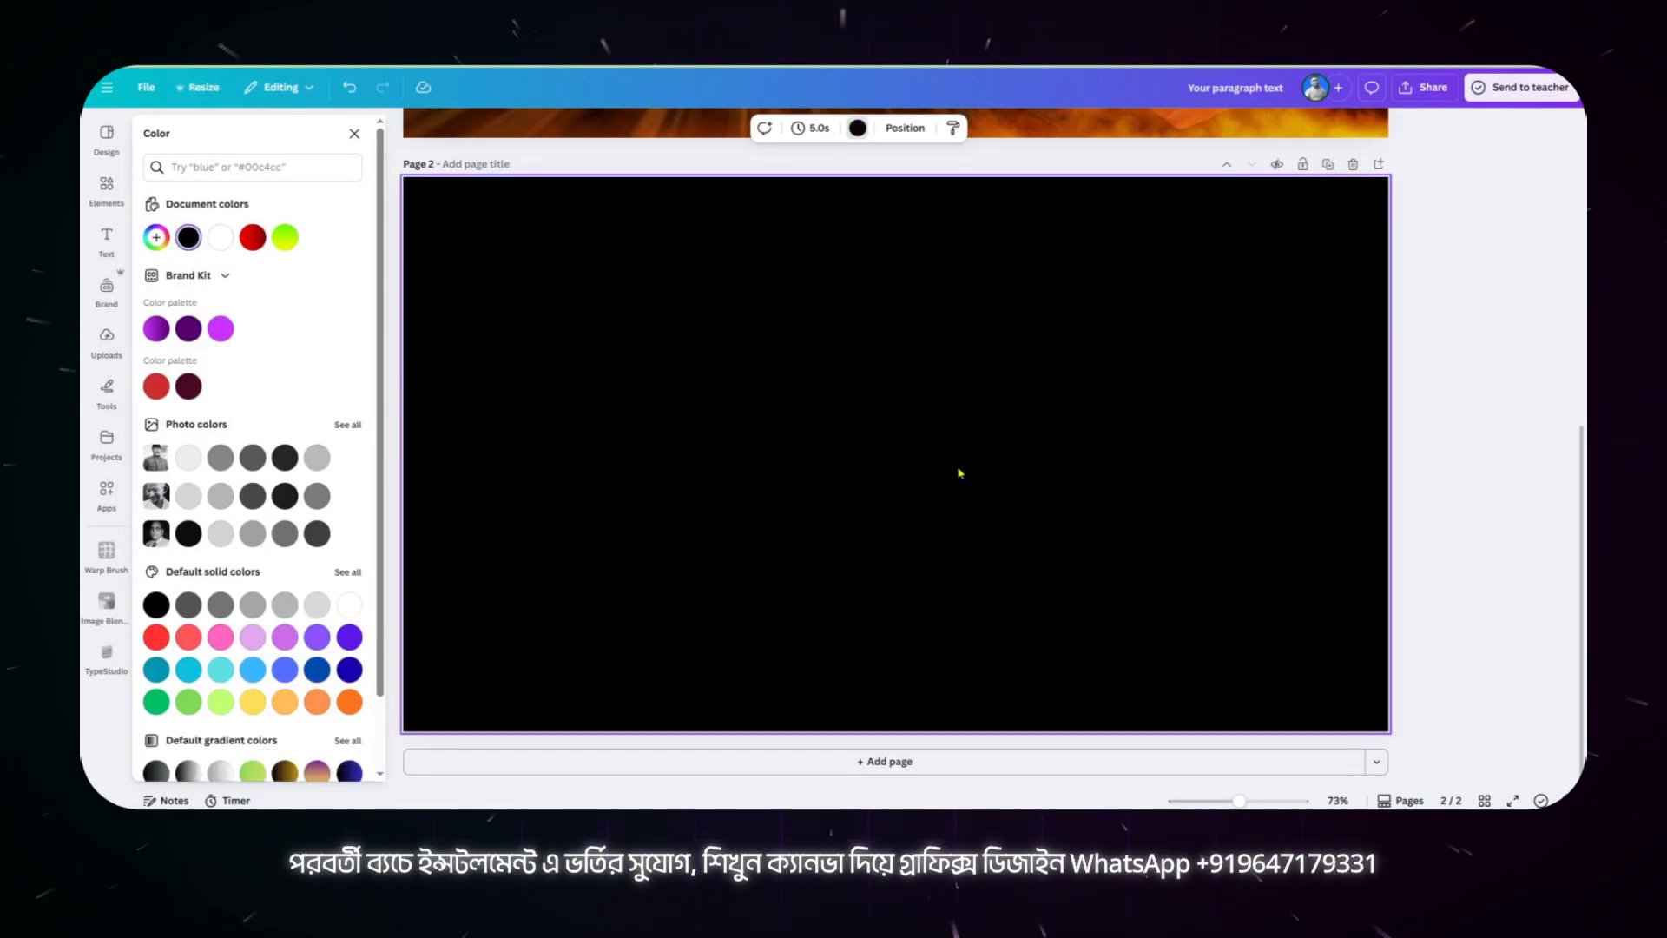
Step: Switch to Gemini and review the chat's prompt "make this image fuifil, add nice hair, retouch skin" with its source photo
scroll(961, 474, "up", 6)
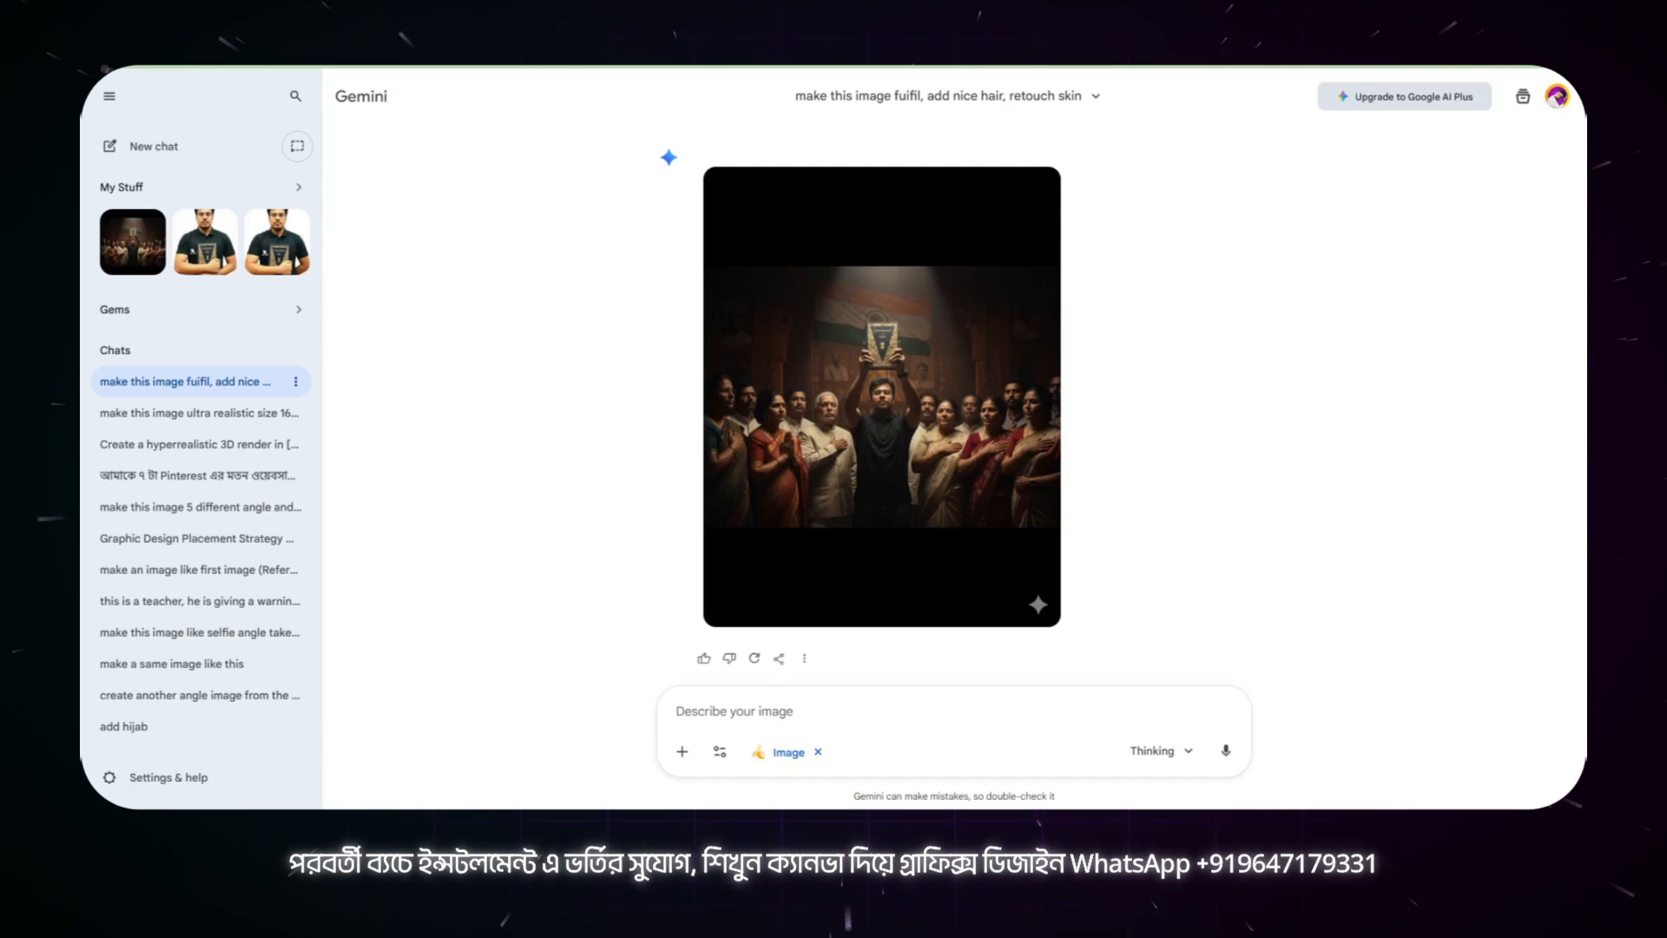
scroll(495, 287, "up", 15)
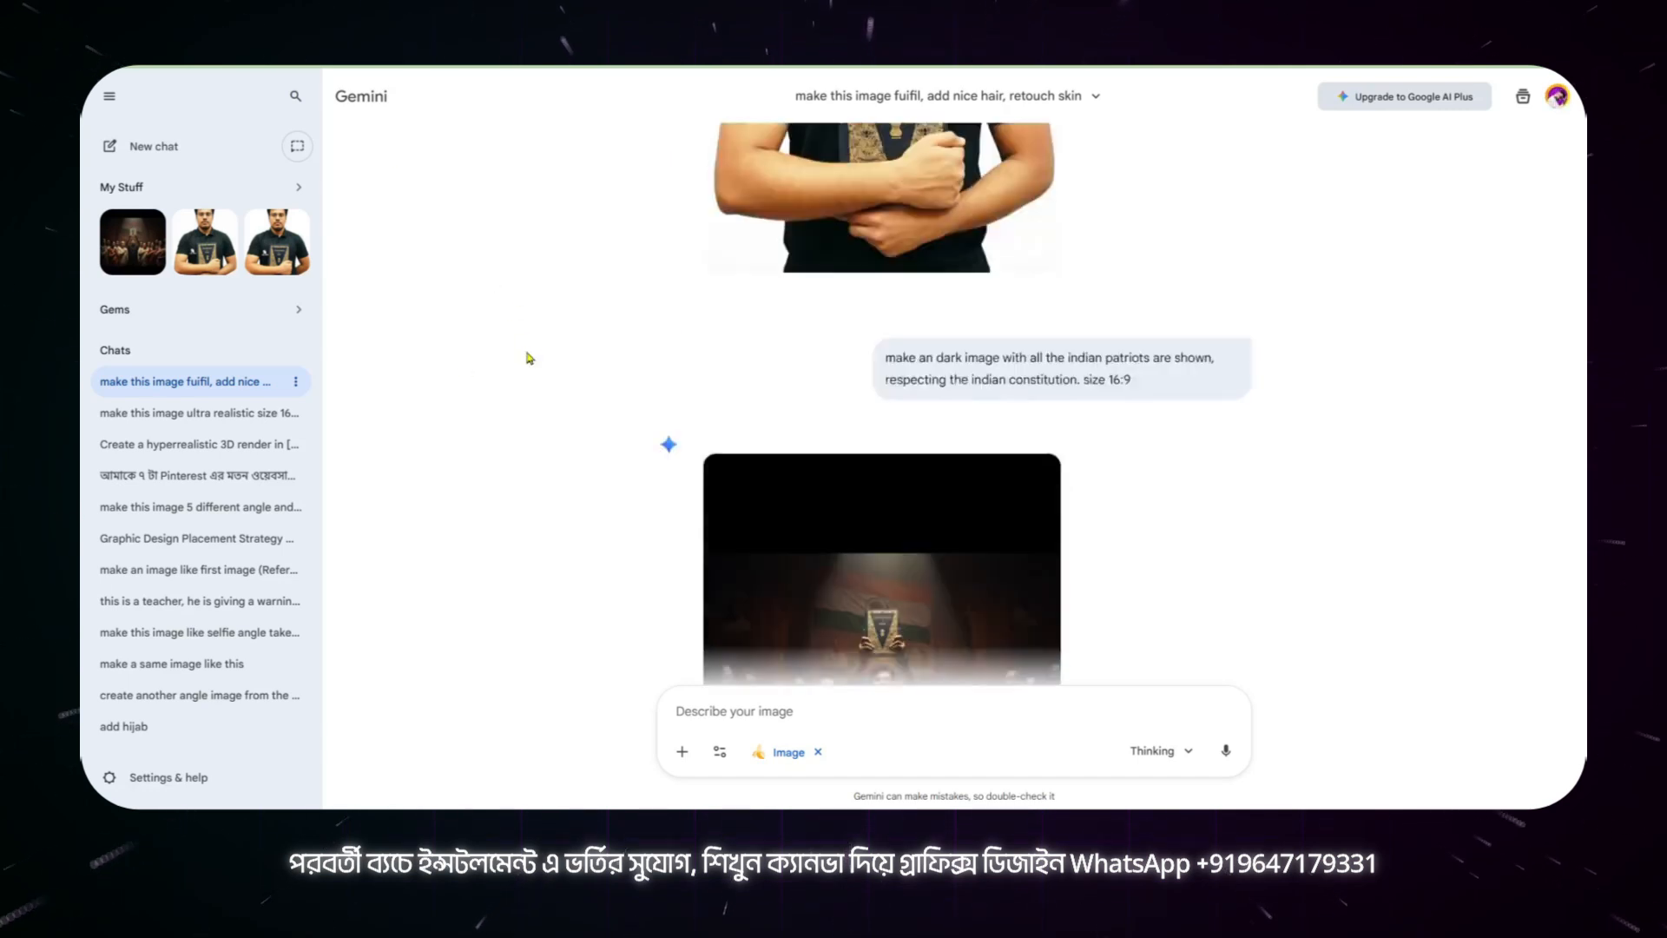
scroll(530, 358, "up", 5)
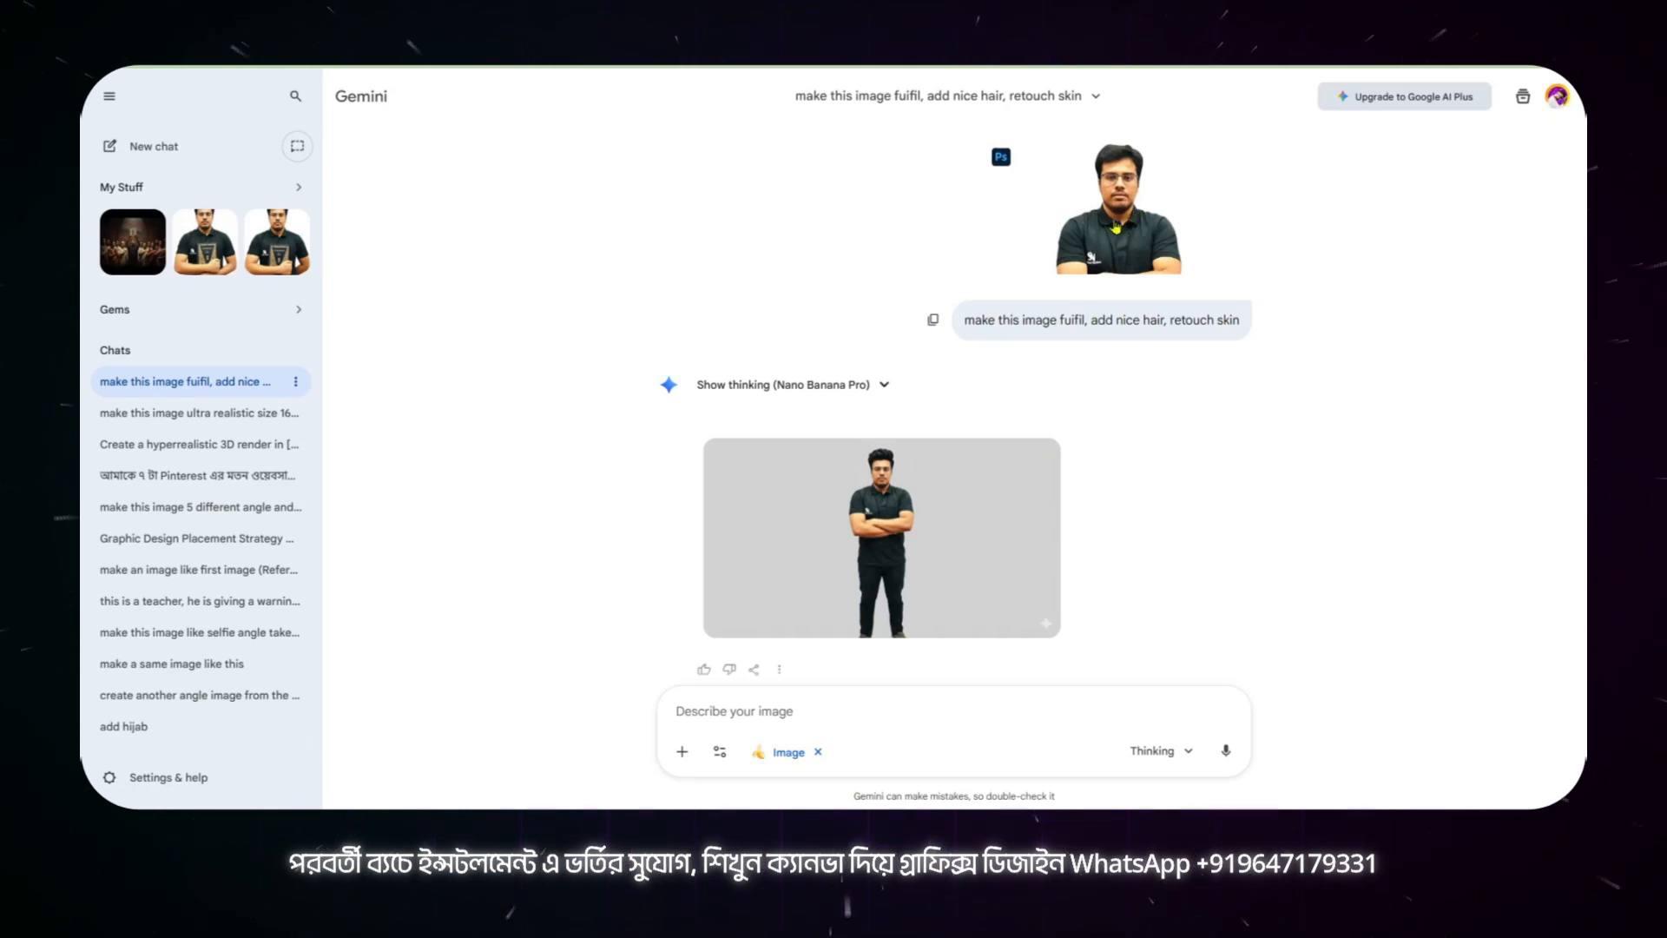
left_click_drag(964, 320, 1247, 334)
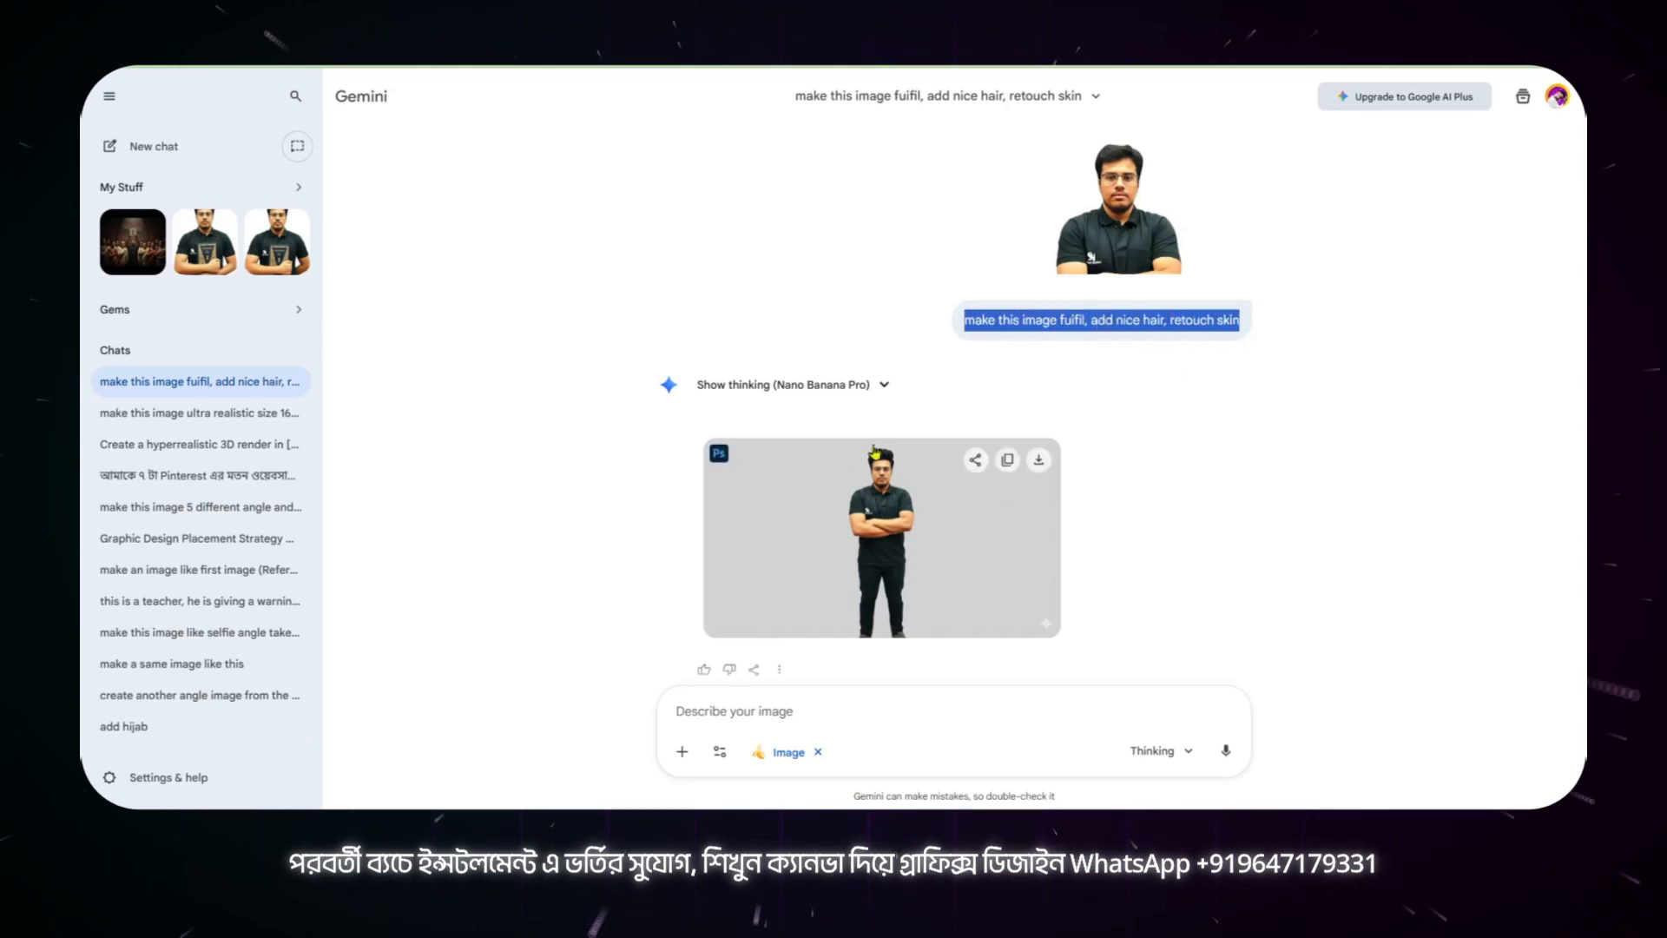
Step: Review the prompt "make this image fulfil, retouch skin make chest height close look" and open its generated portrait in full view
scroll(1045, 408, "down", 12)
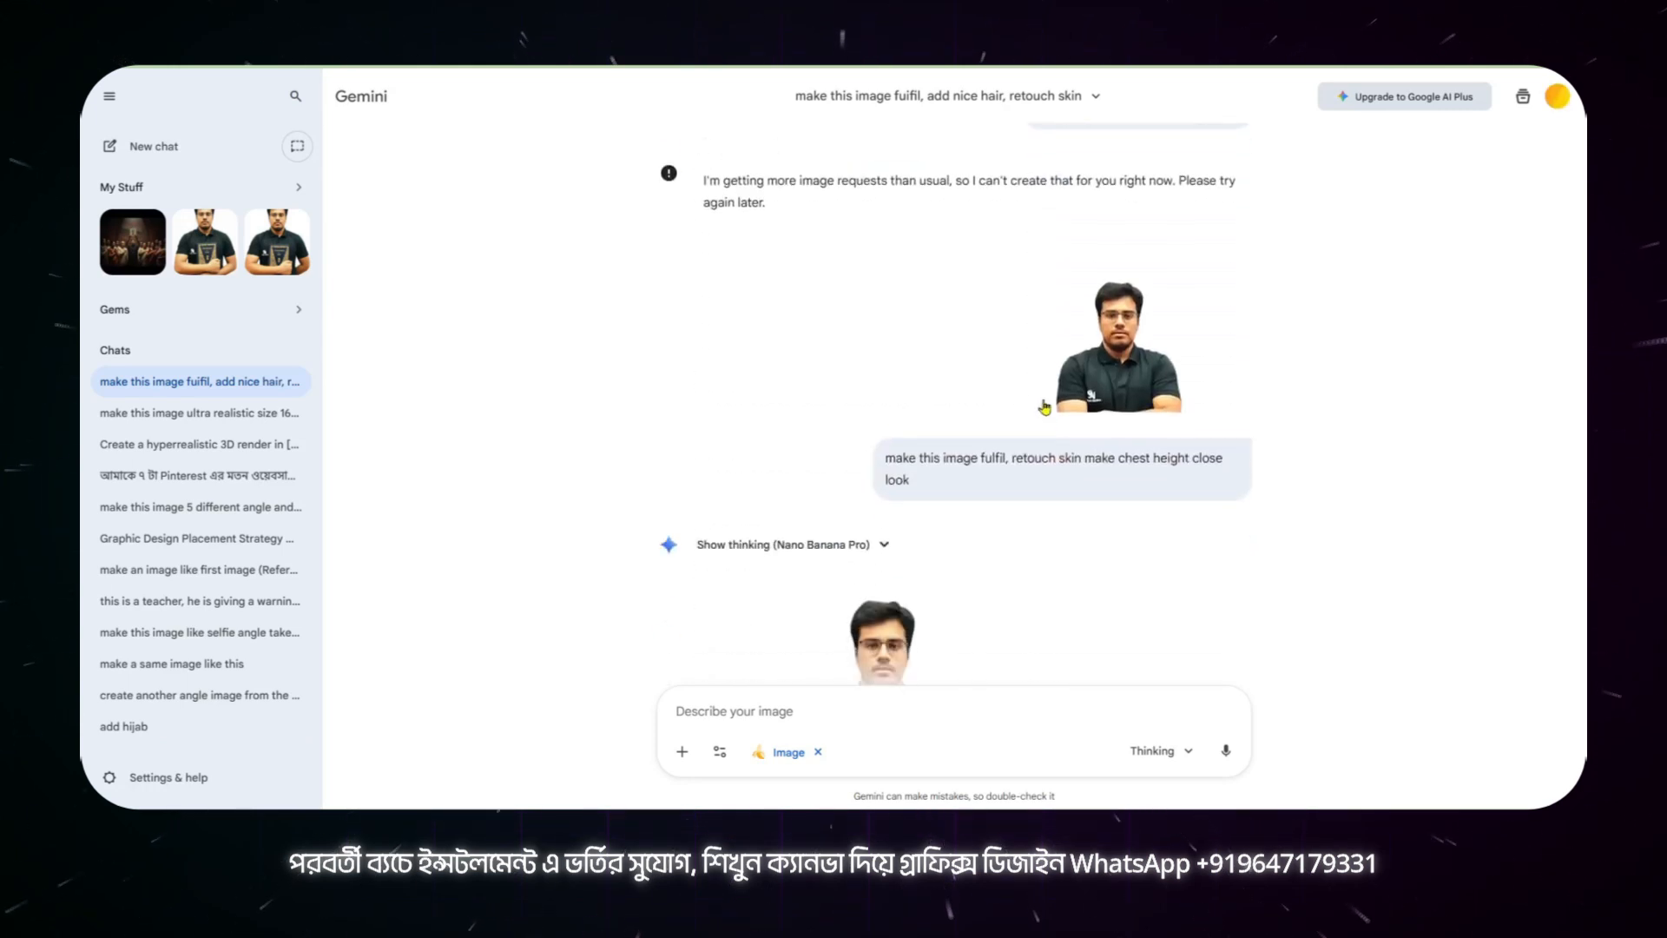
scroll(1137, 343, "down", 1)
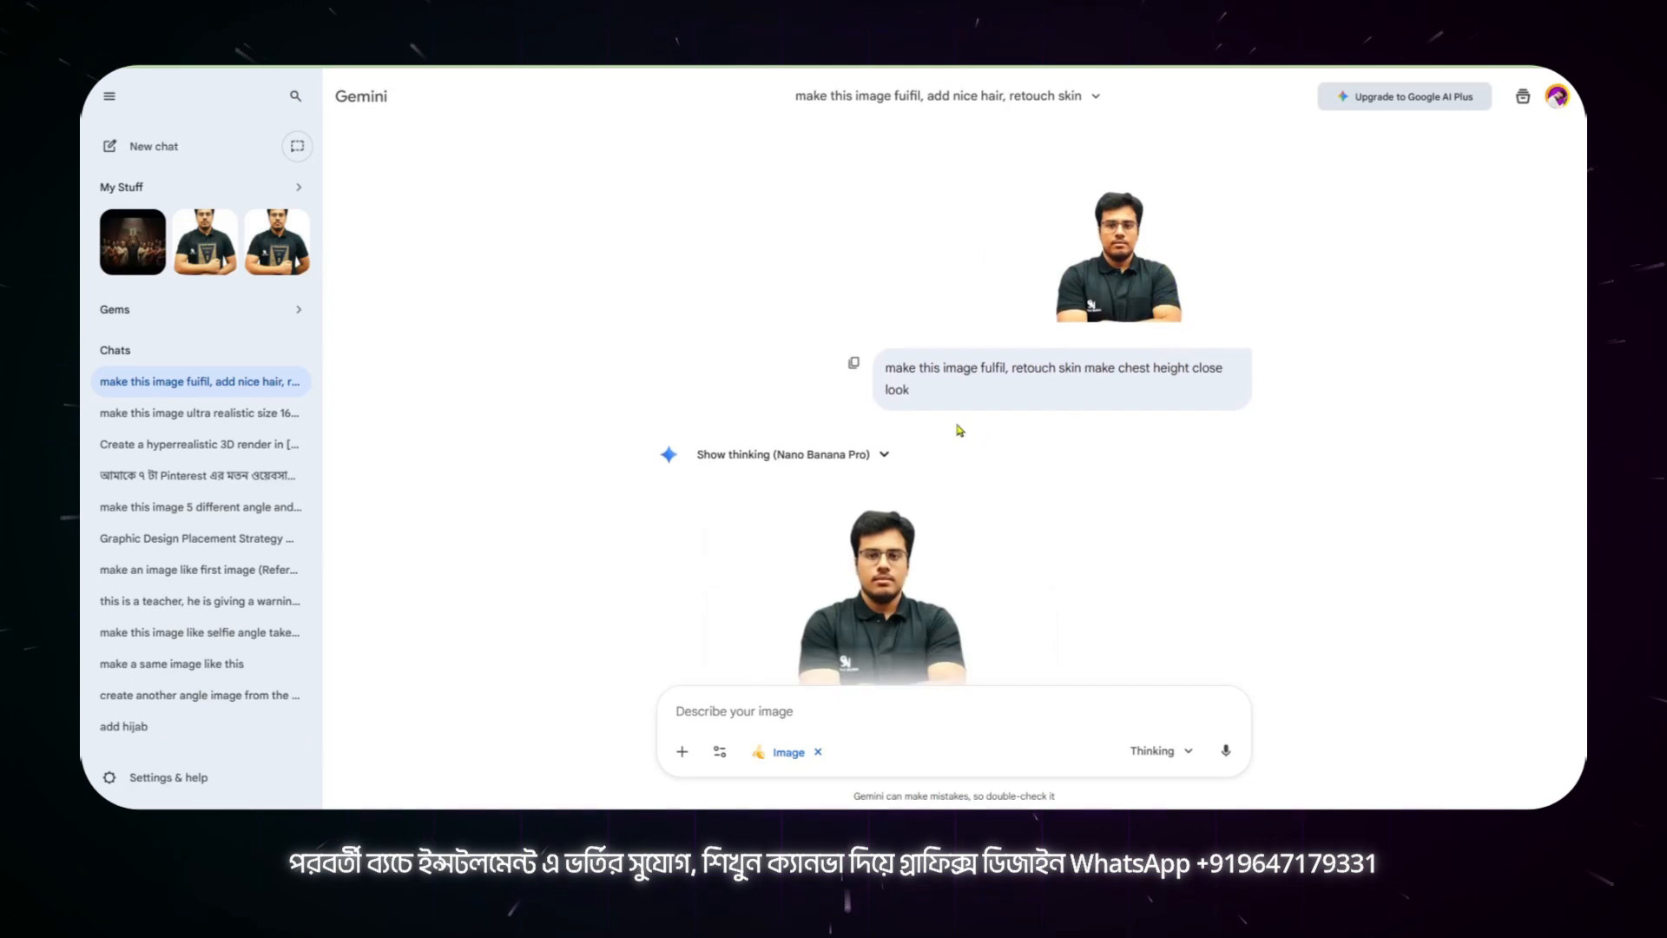
left_click_drag(885, 366, 998, 388)
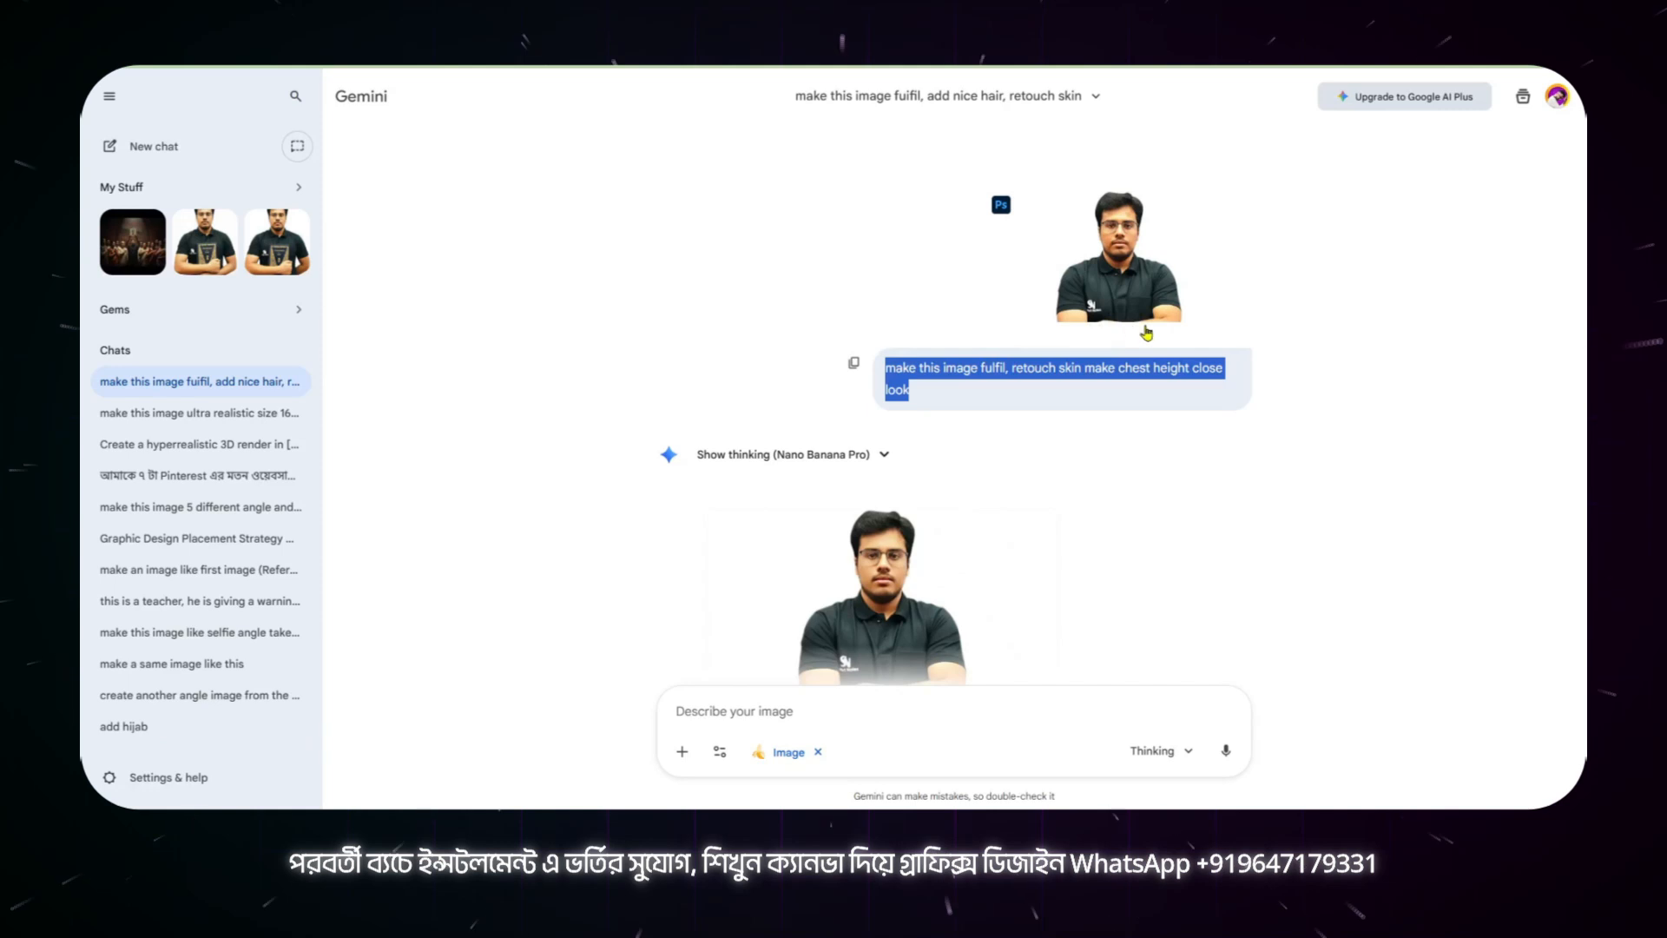
scroll(1146, 333, "down", 4)
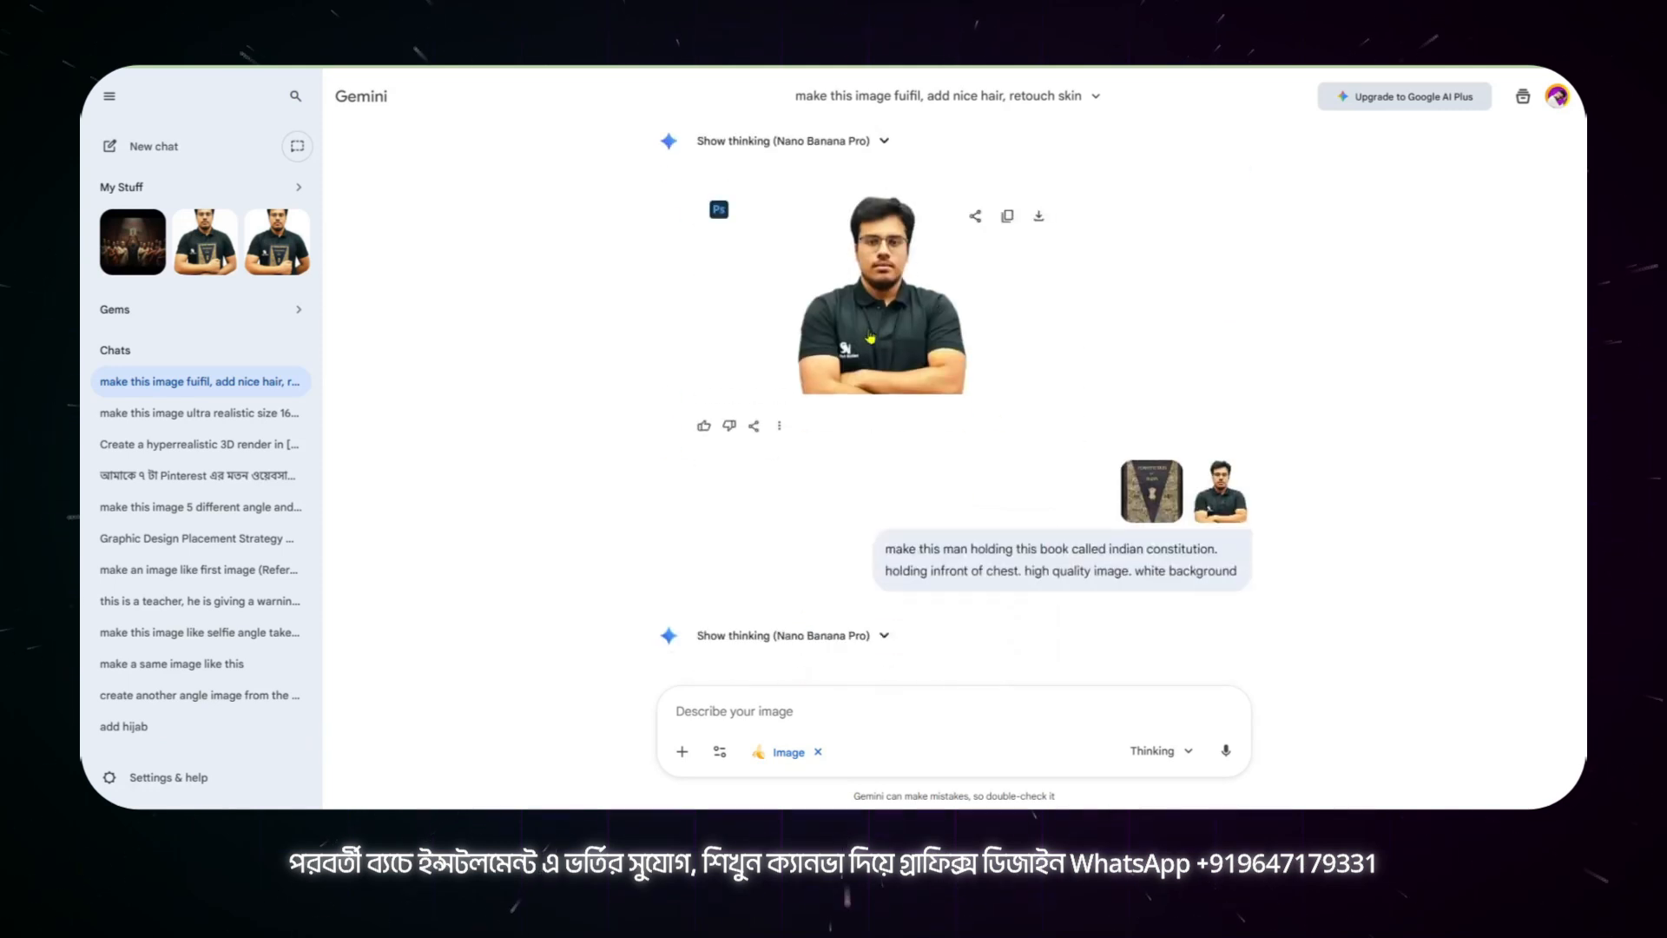
left_click(909, 321)
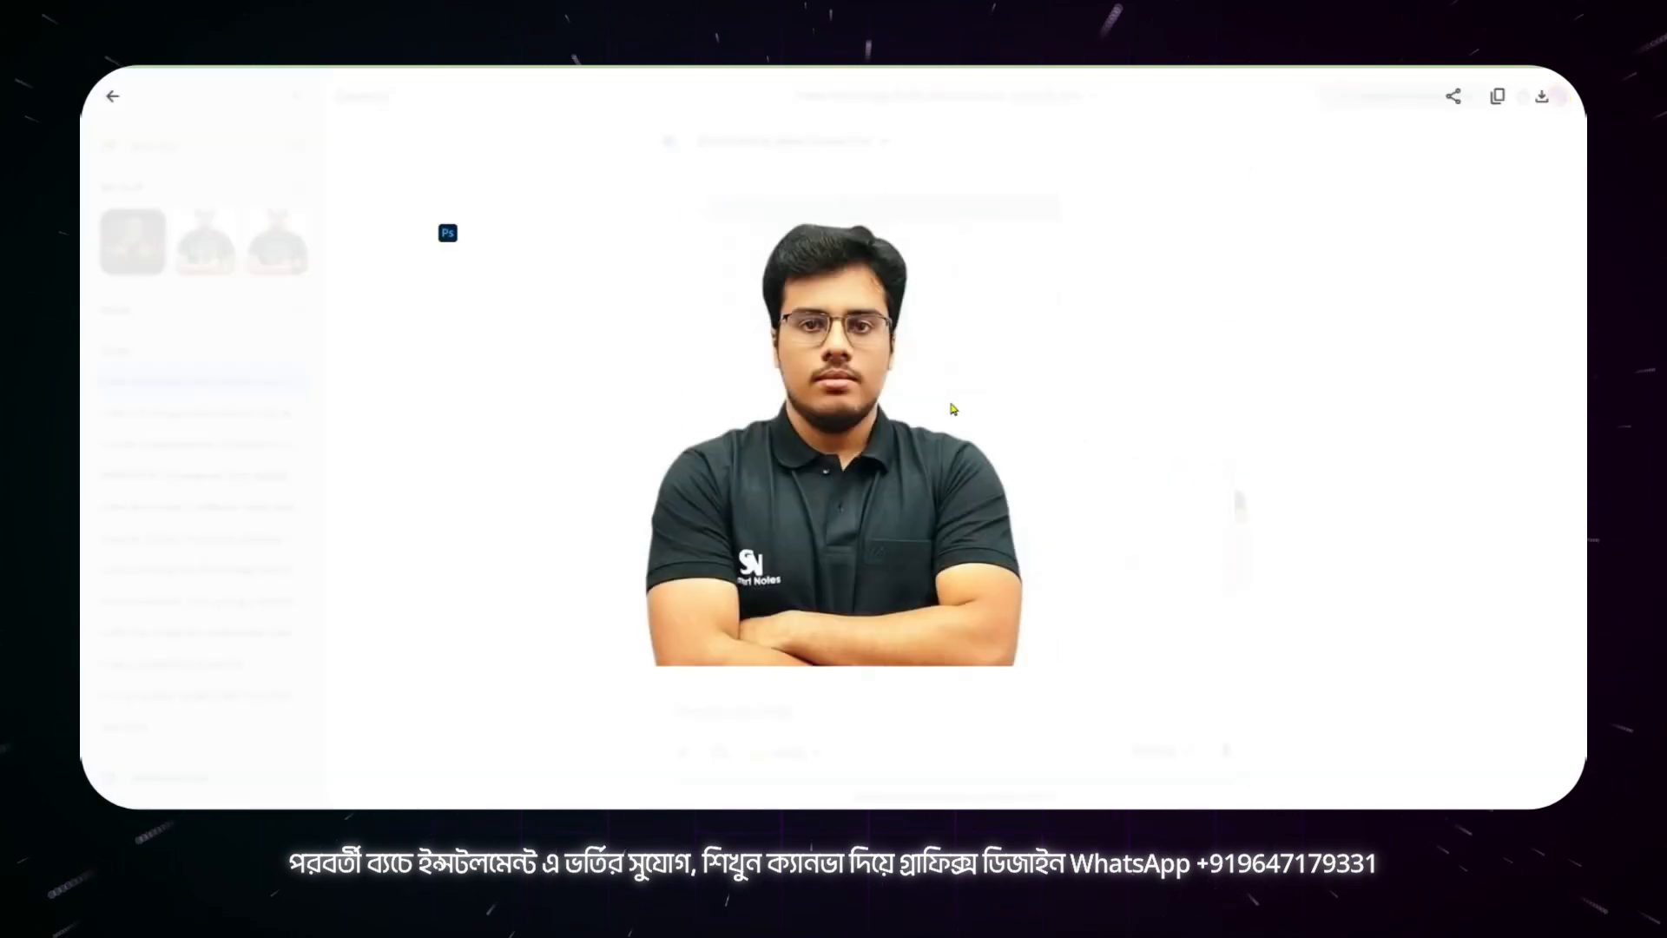
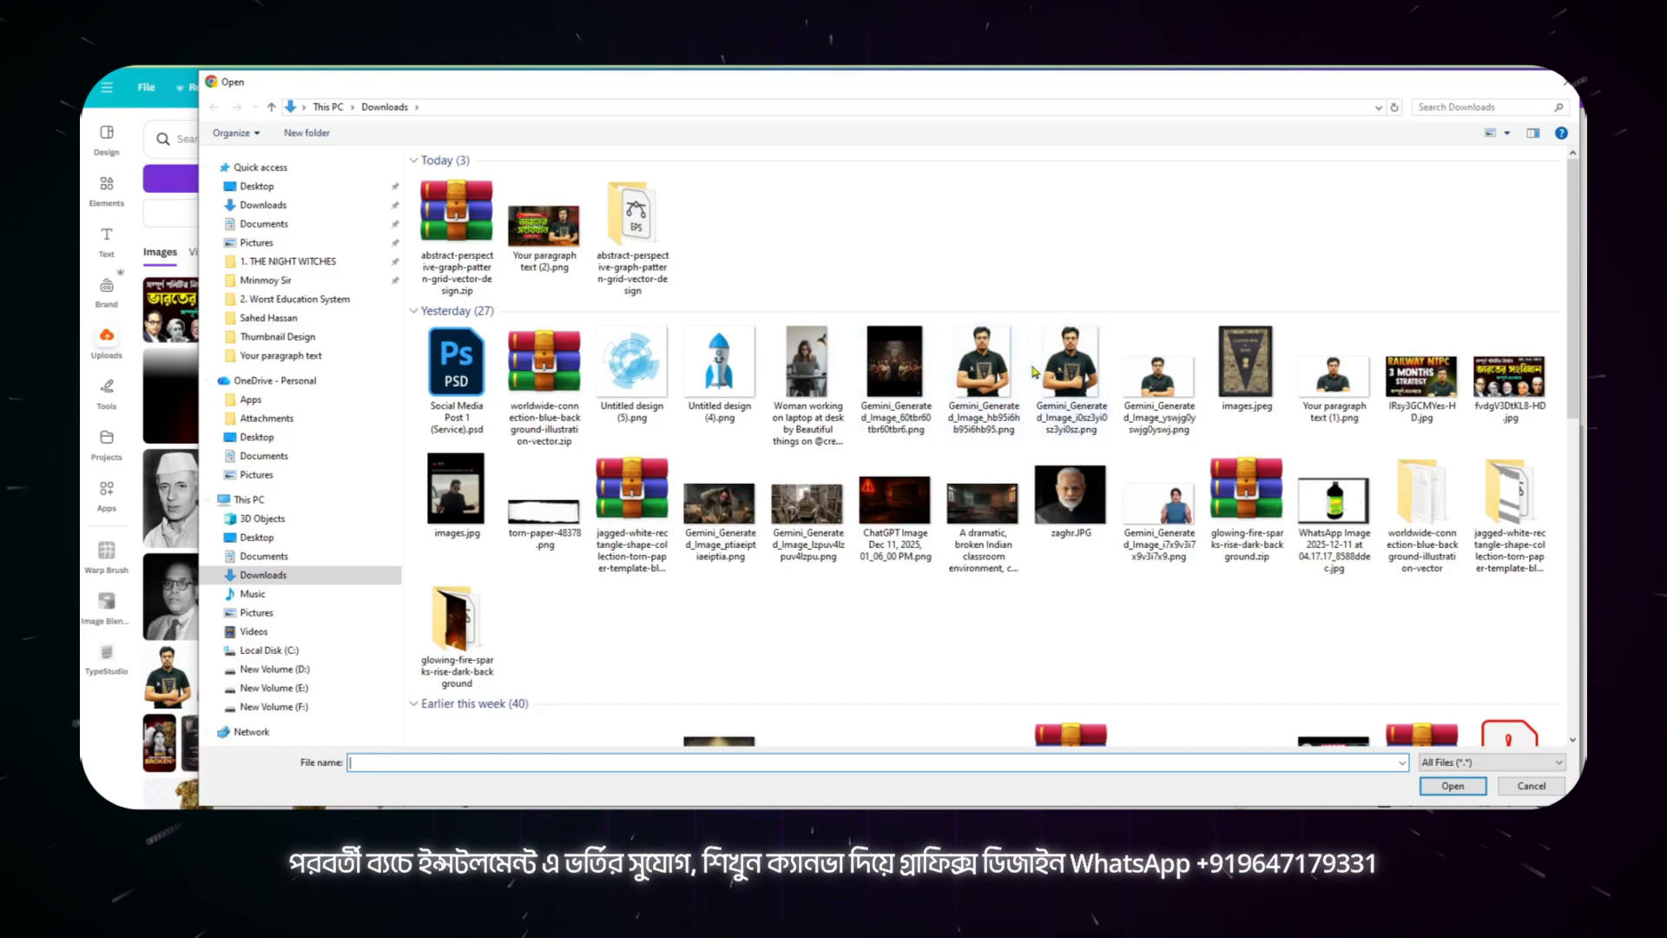
Step: Upload the generated portrait holding the Constitution of India book, place it on page 2, and move it to the page's right half
left_click(998, 383)
left_click(1476, 792)
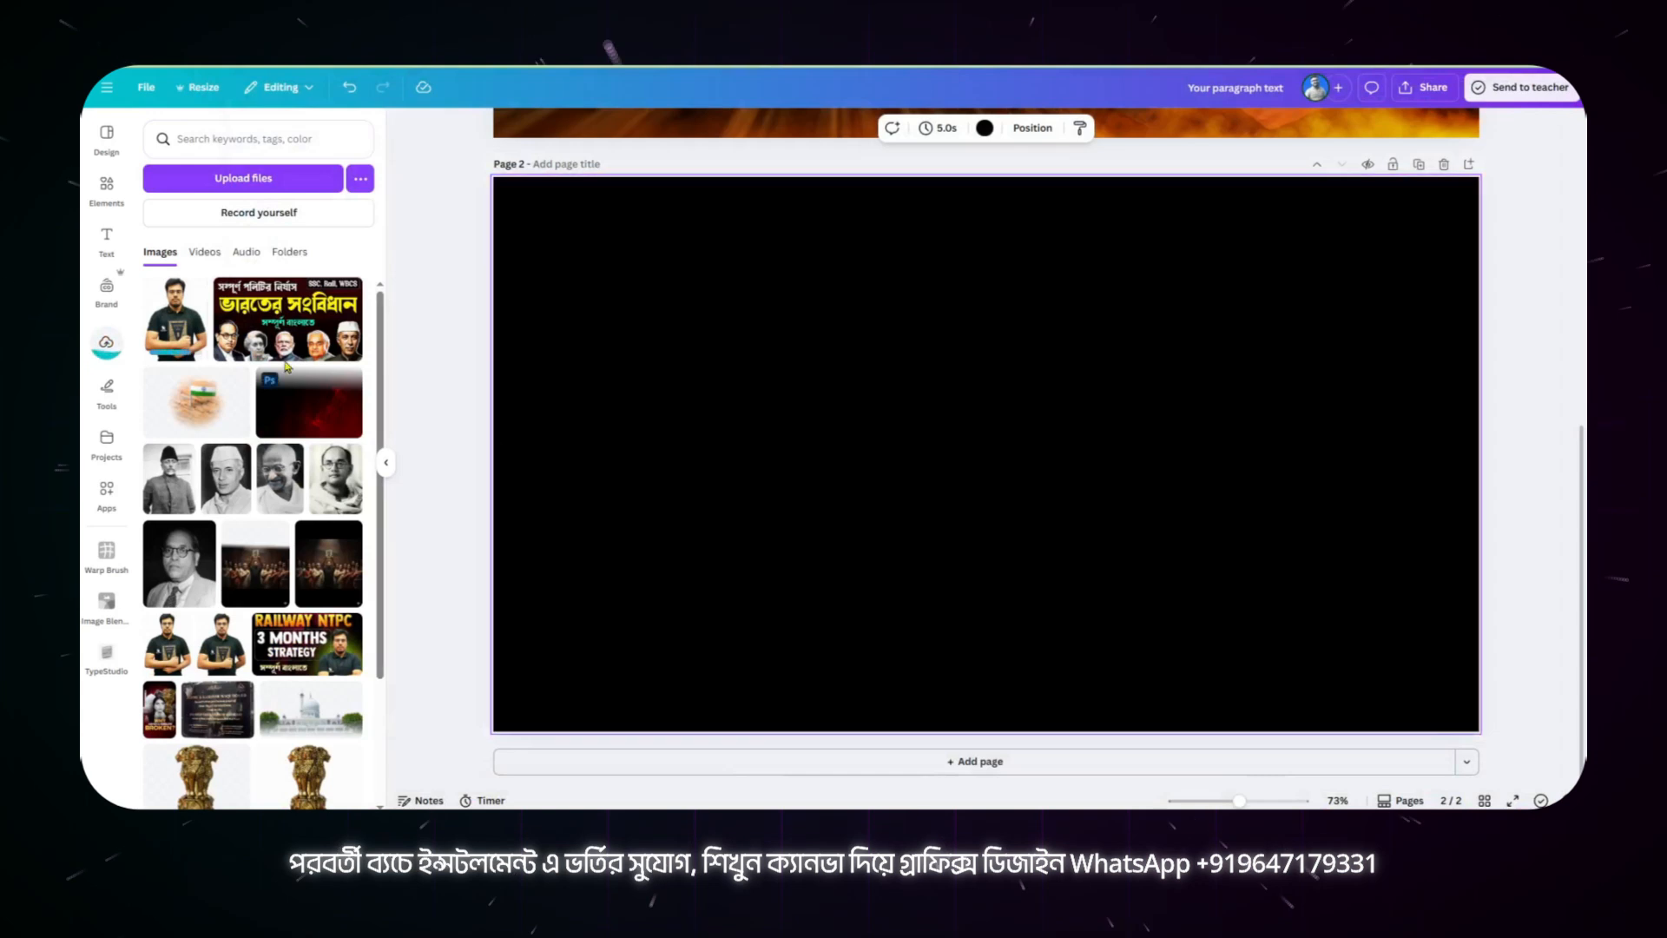
left_click(178, 333)
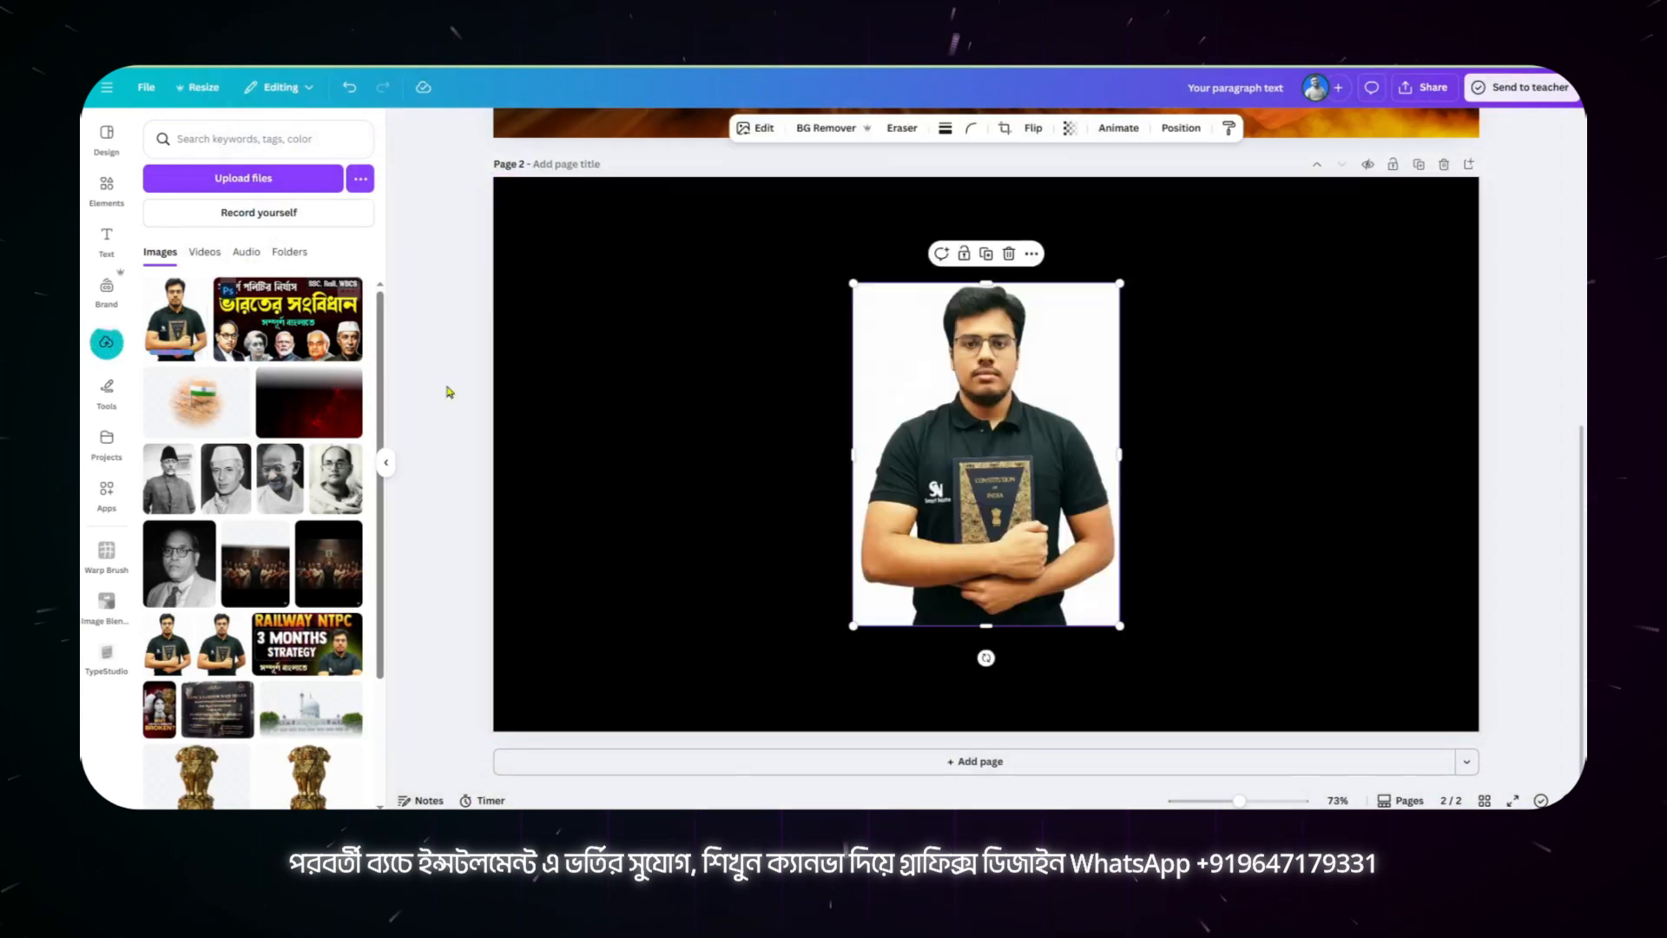
left_click_drag(1078, 433, 1243, 426)
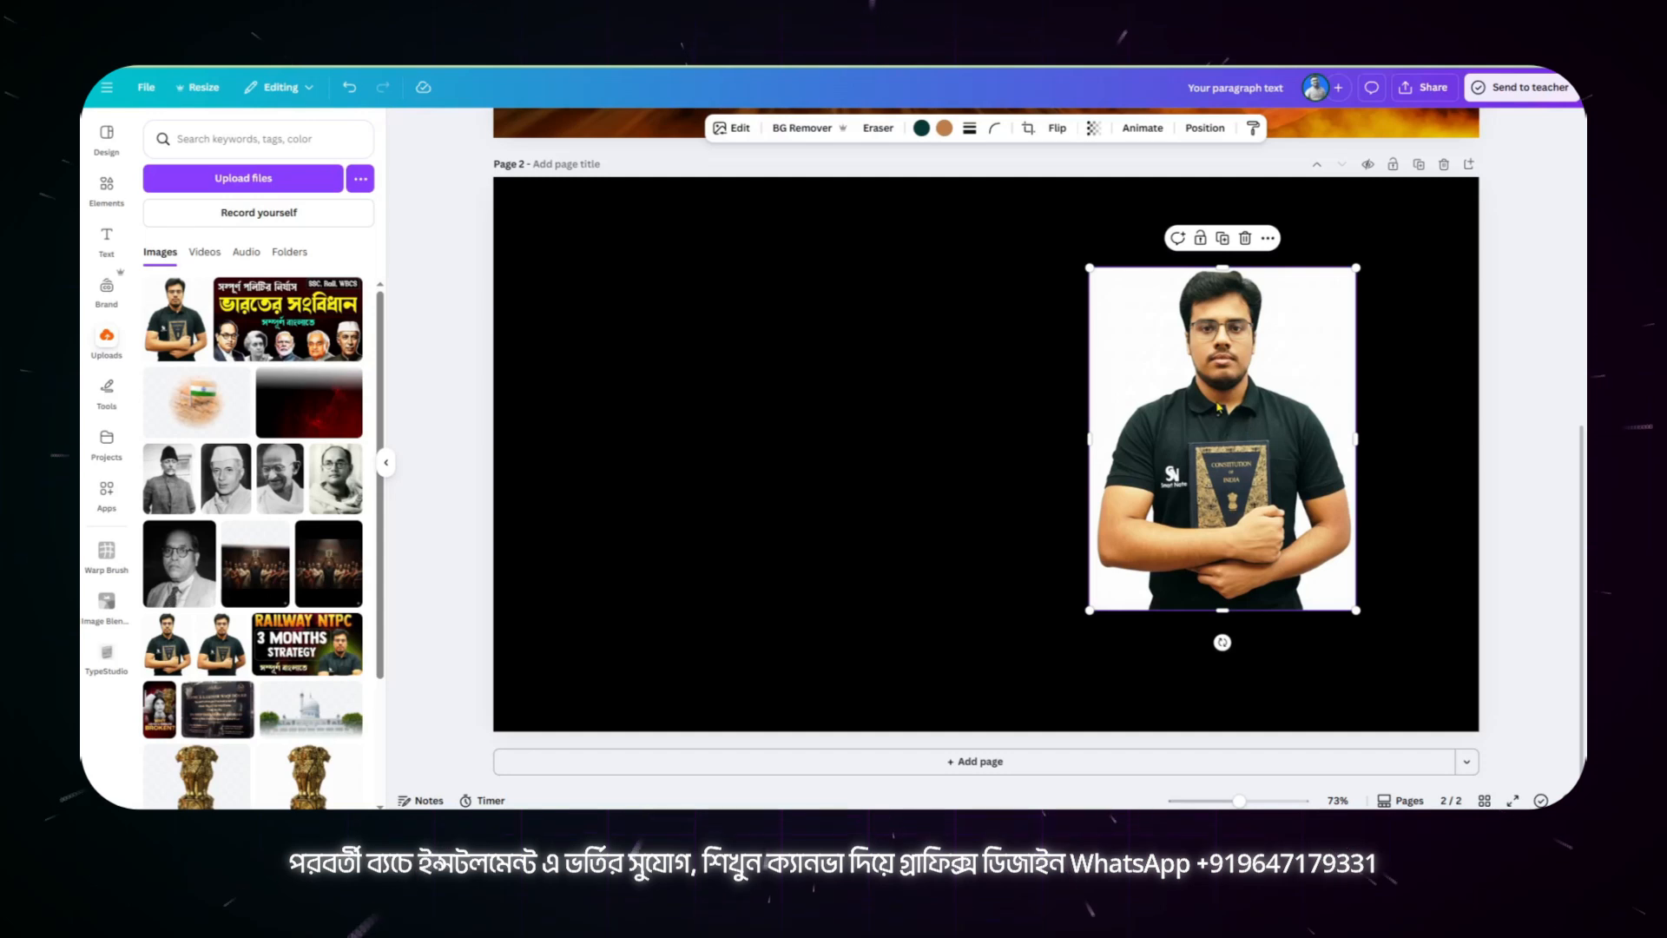
Step: Remove the portrait's background, enlarge it to fill the page height, and position it along the right side of page 2
left_click(780, 129)
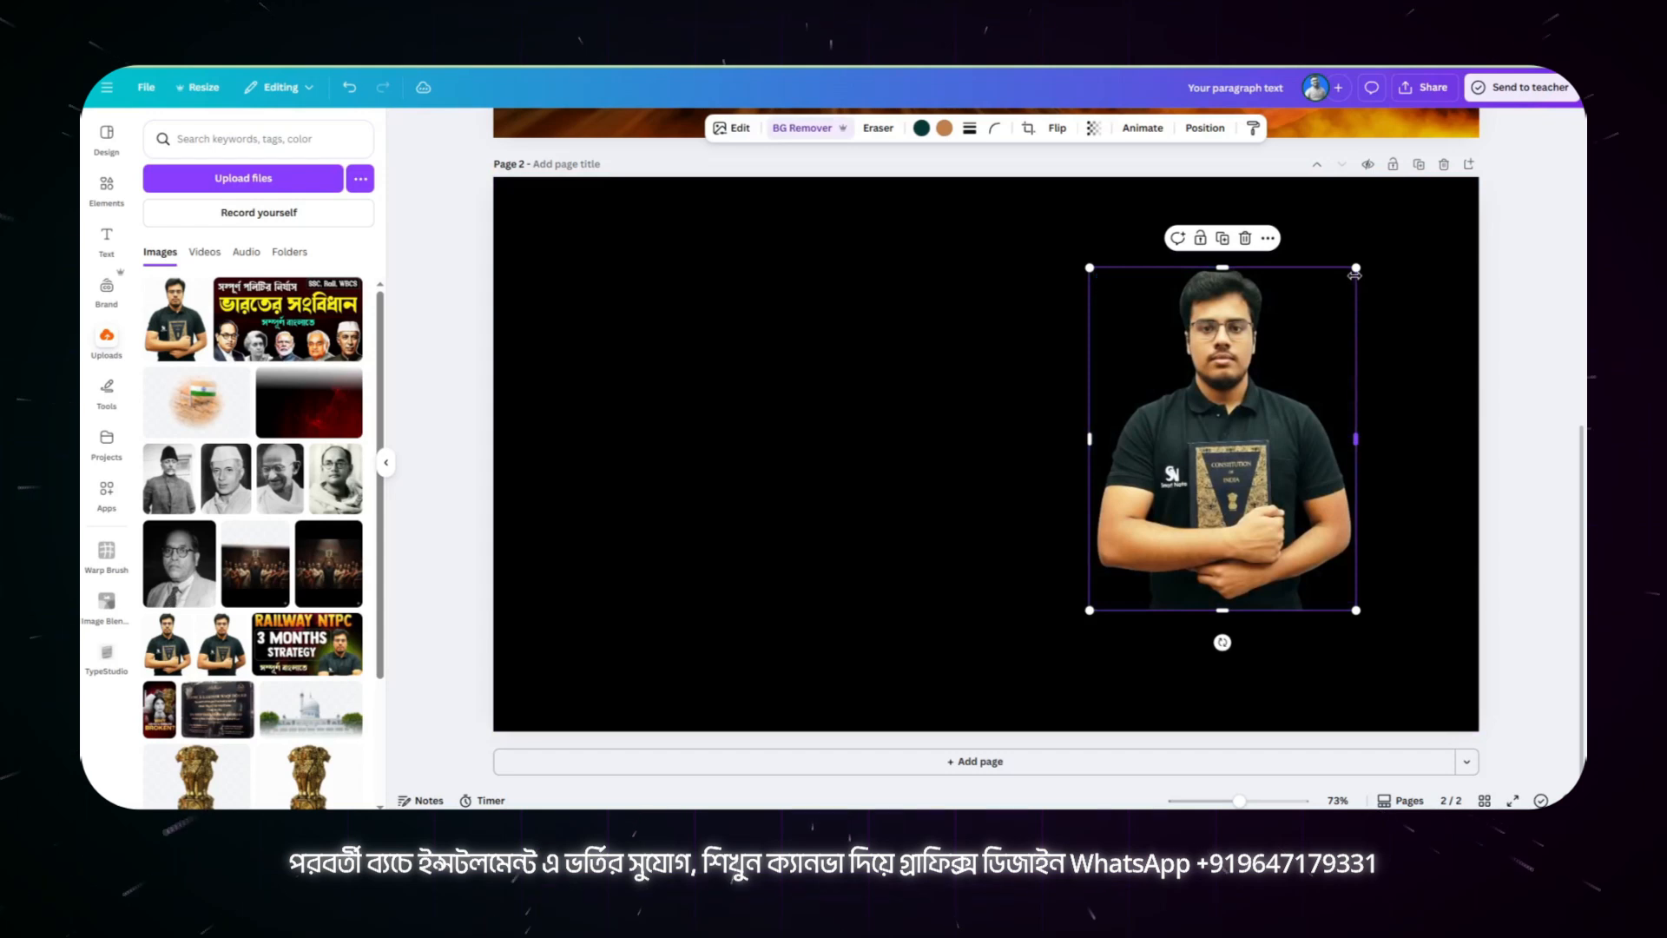
left_click_drag(1355, 268, 1424, 180)
left_click_drag(1090, 605, 981, 749)
left_click_drag(1169, 498, 1211, 492)
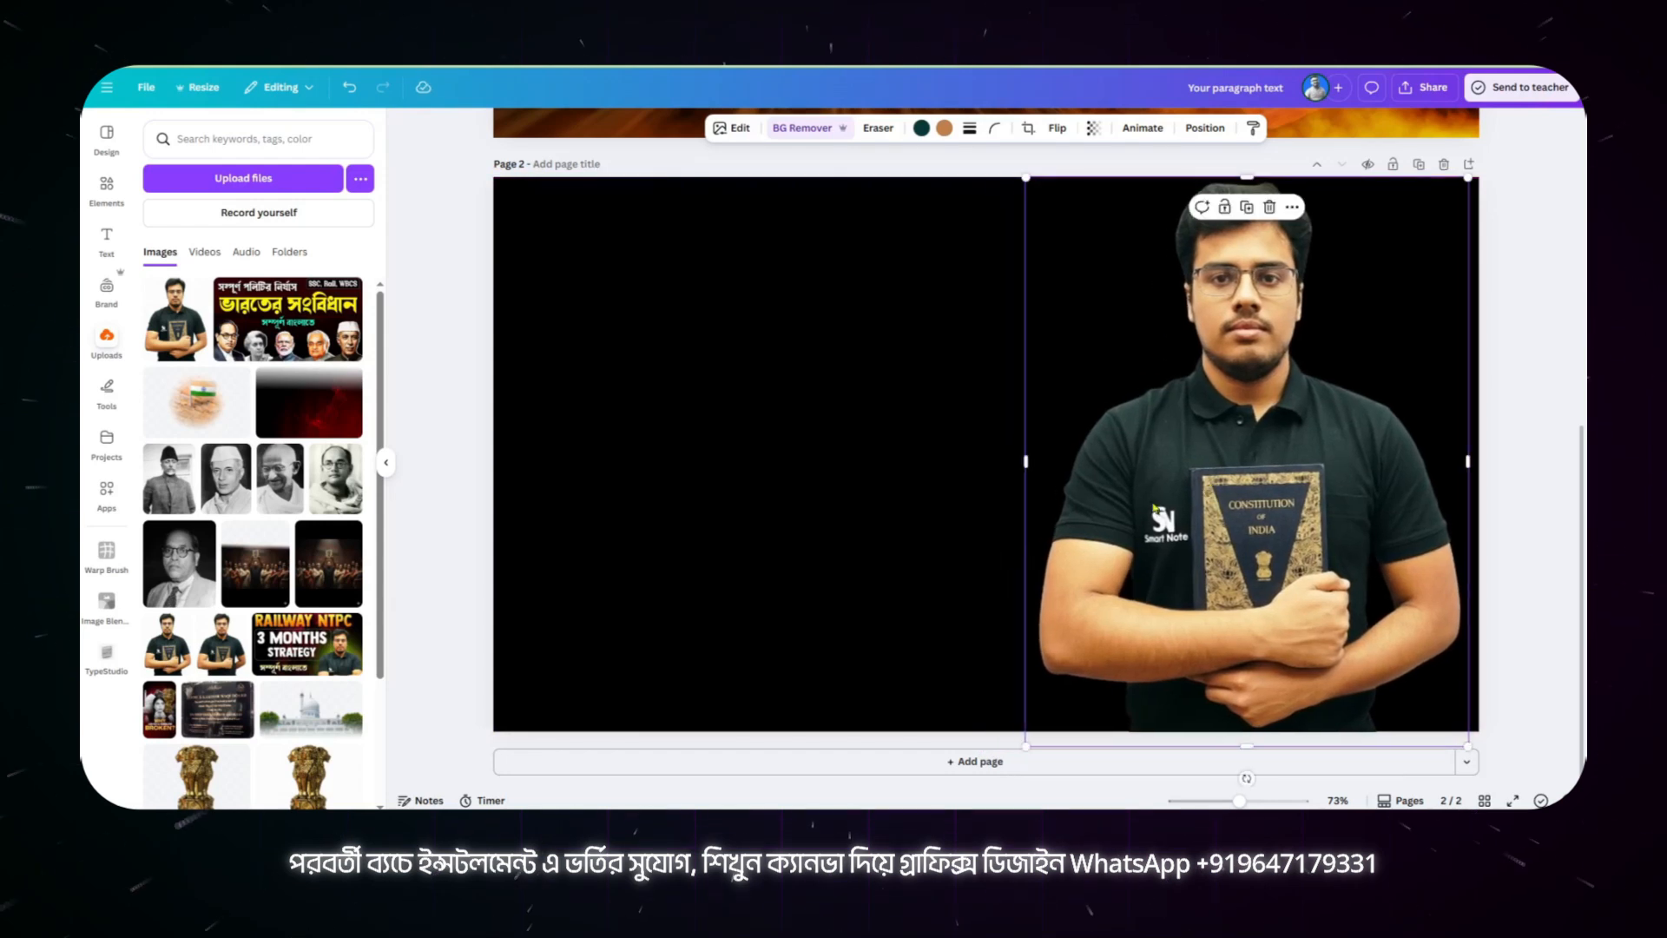
left_click(942, 545)
Step: Using page 1 as the layout reference, add a heading reading "ভারতের" on page 2 in the black area beside the portrait
scroll(946, 542, "up", 3)
scroll(947, 542, "up", 2)
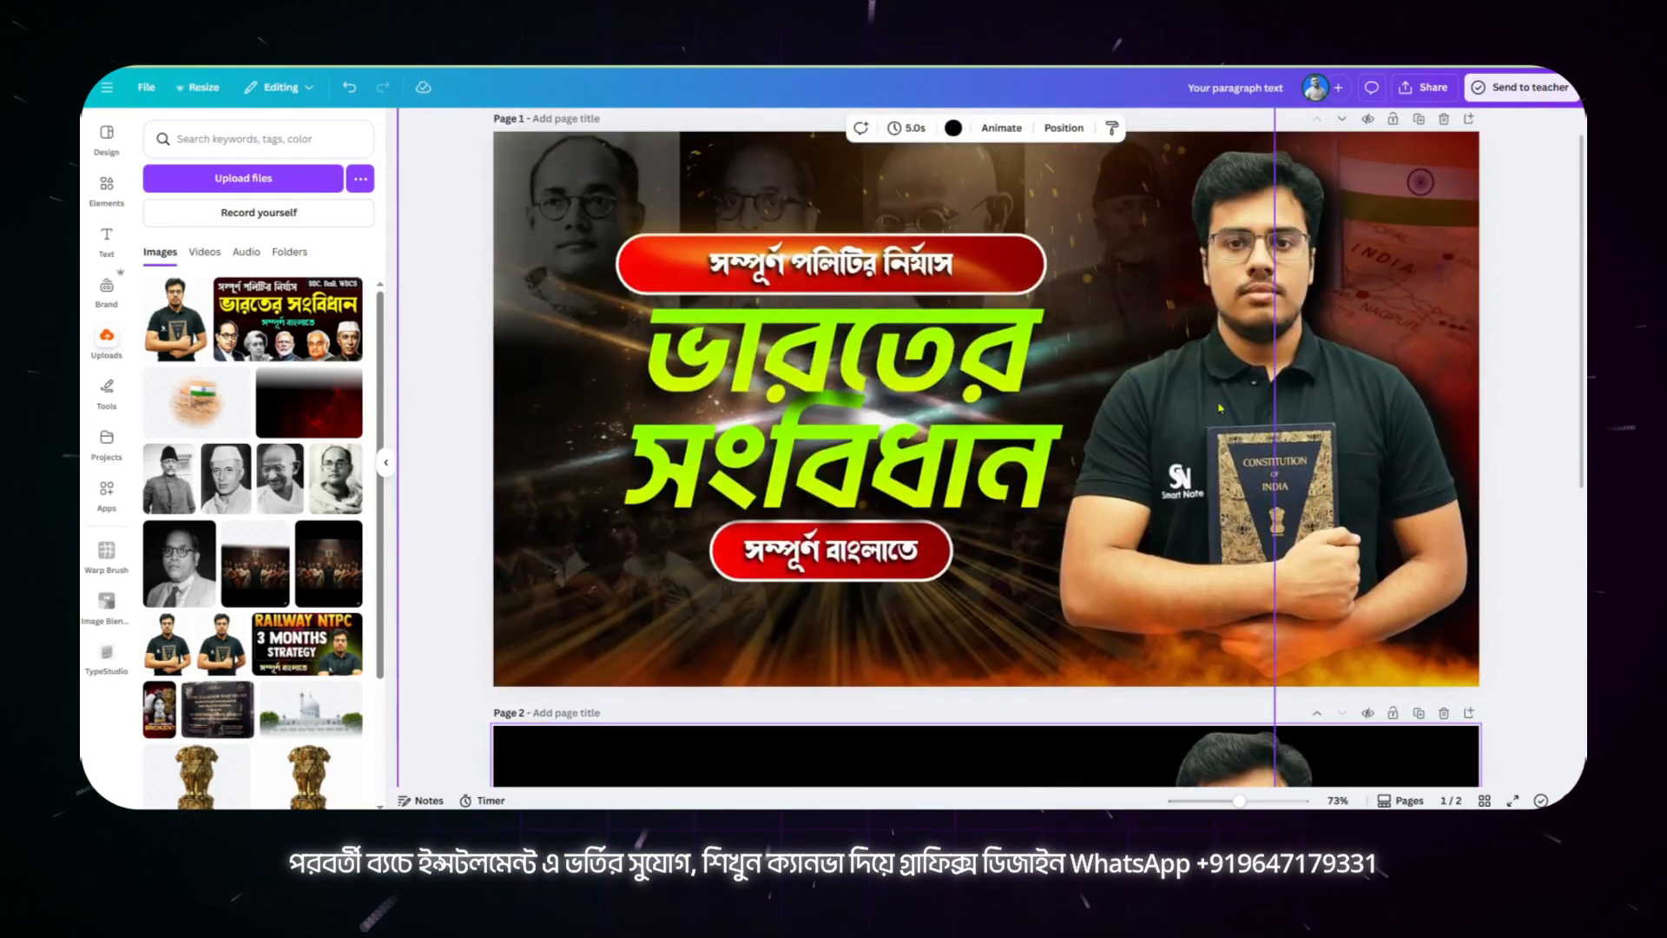
scroll(1254, 488, "down", 3)
scroll(1254, 488, "down", 1)
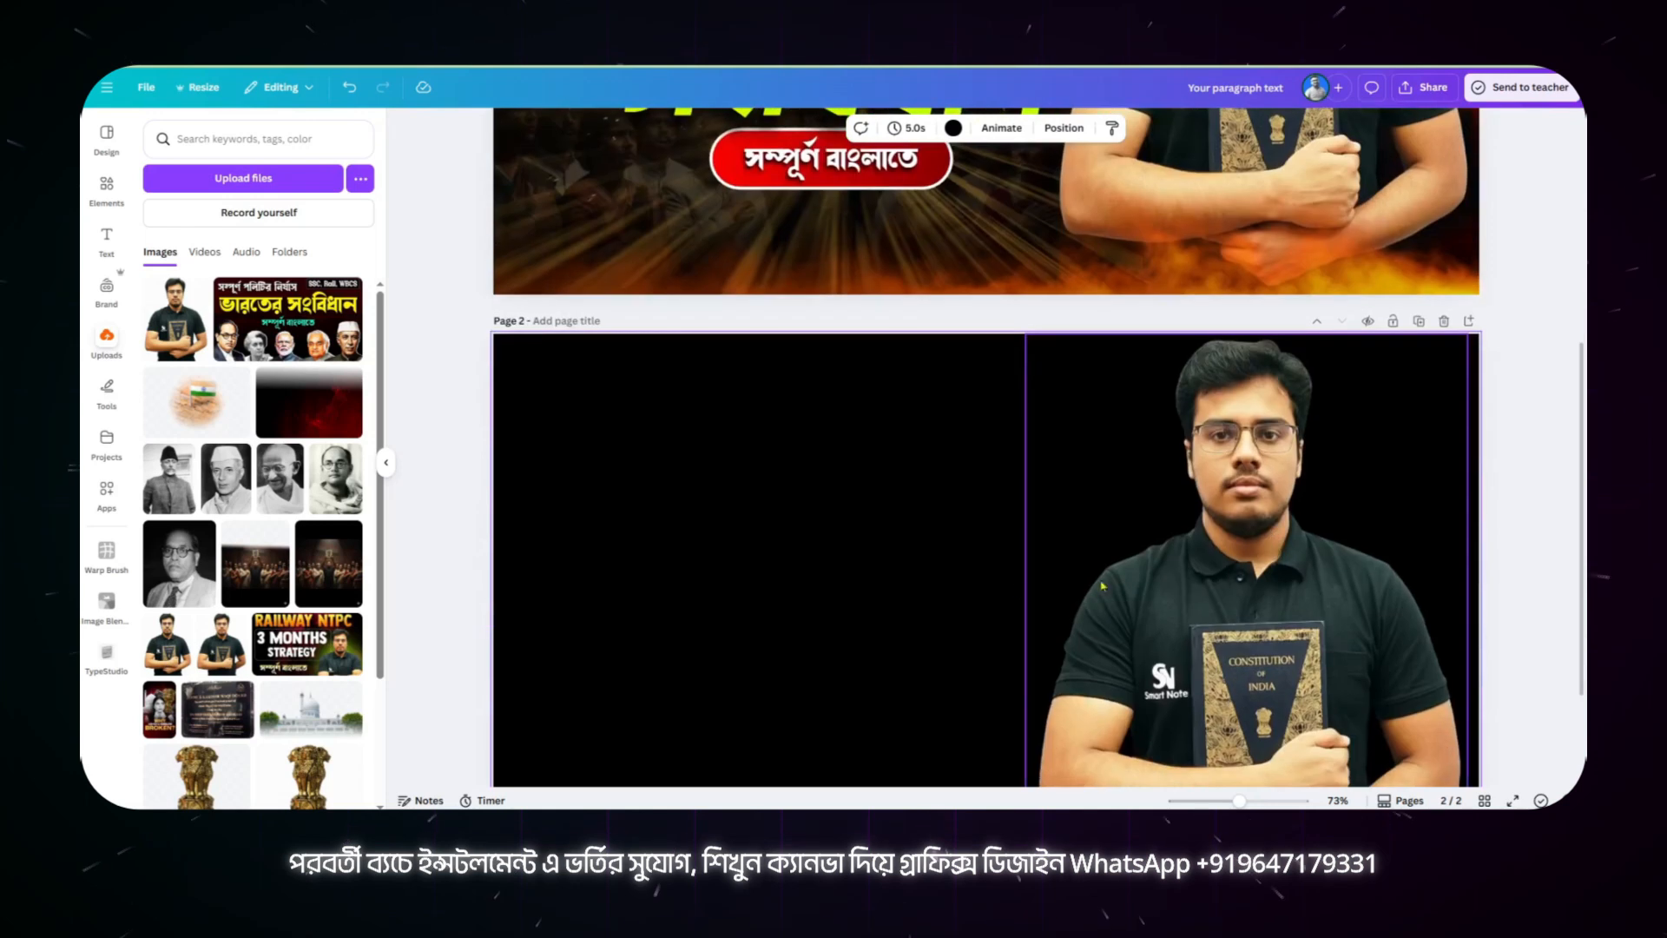
scroll(1254, 488, "up", 5)
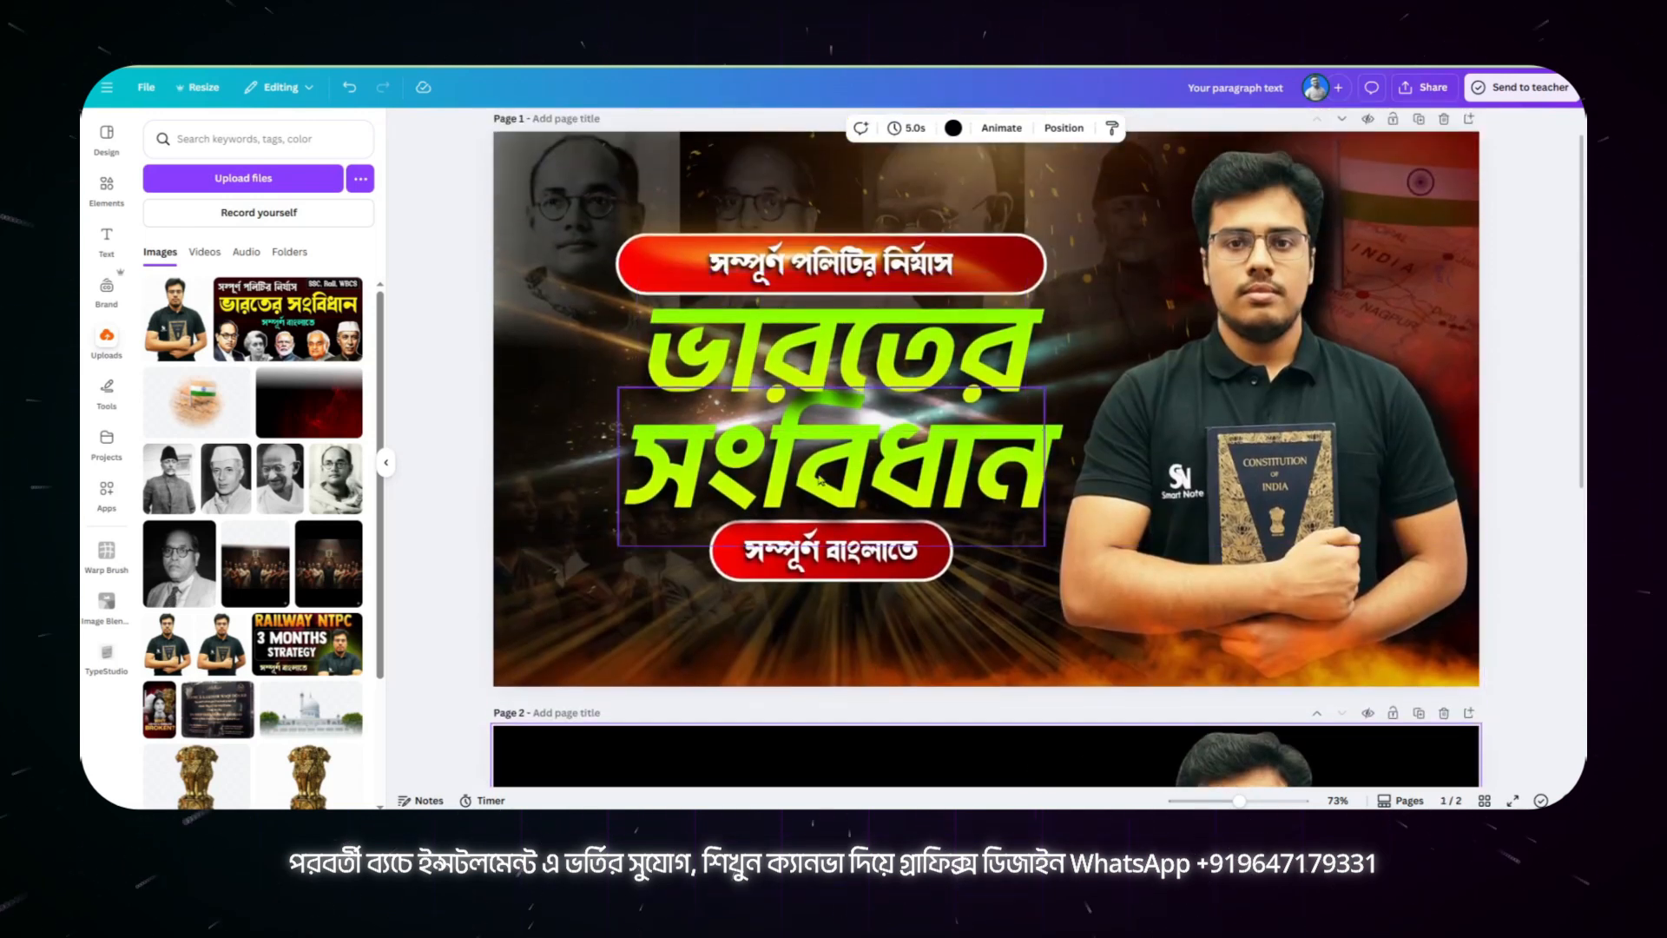
scroll(839, 482, "down", 5)
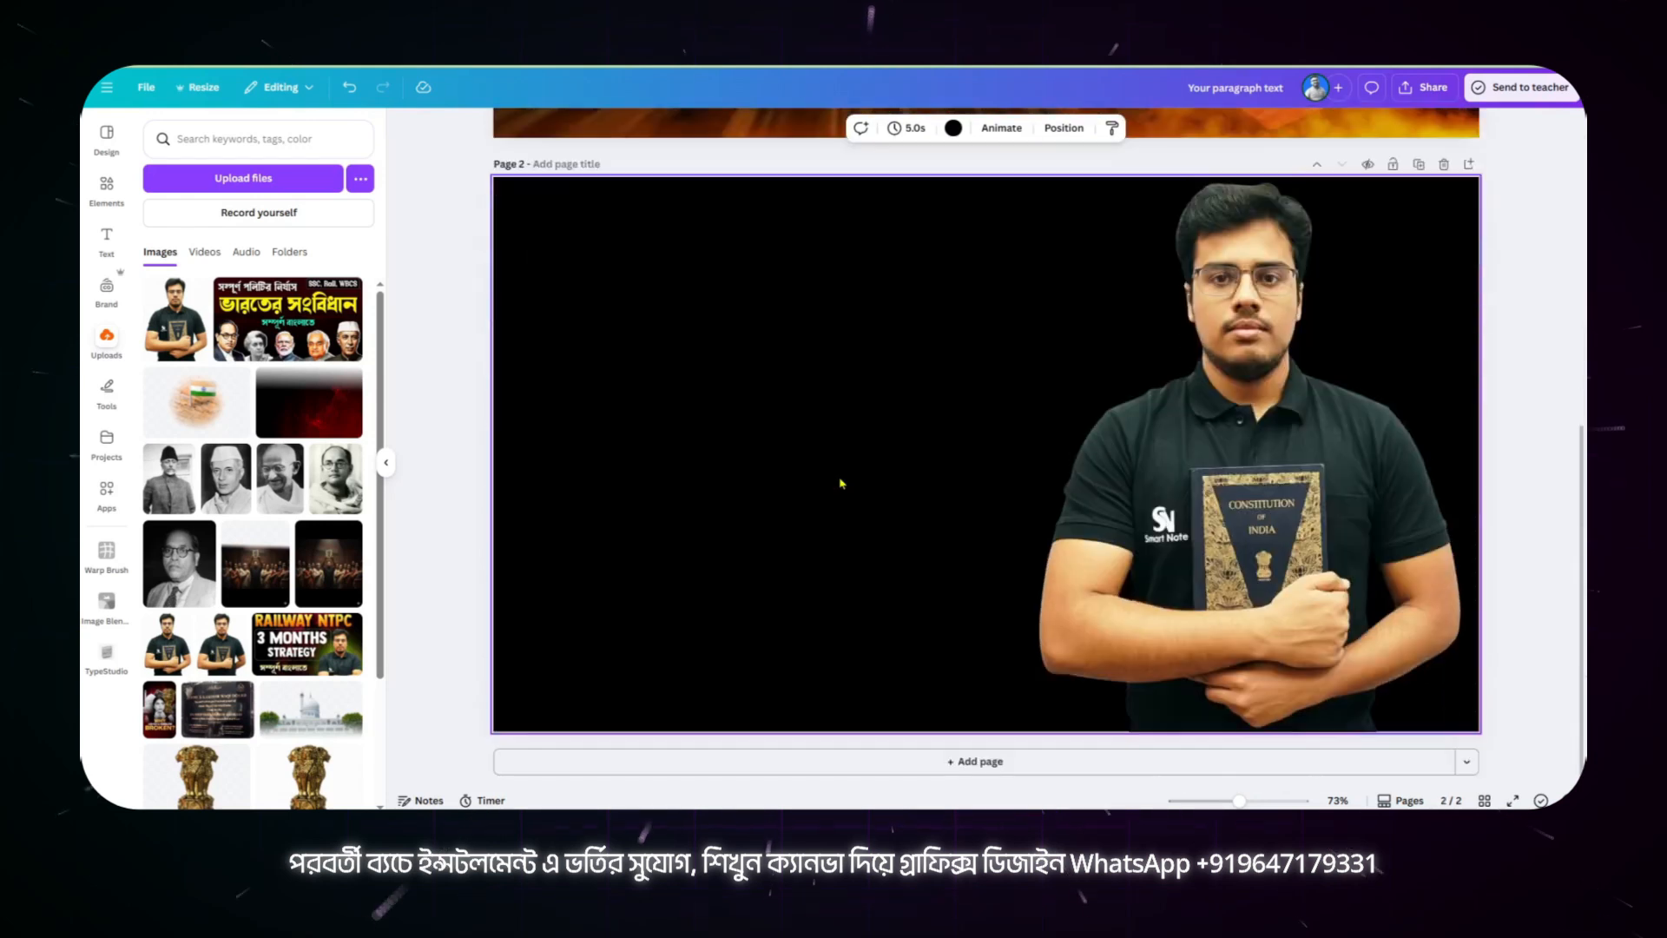
left_click(104, 240)
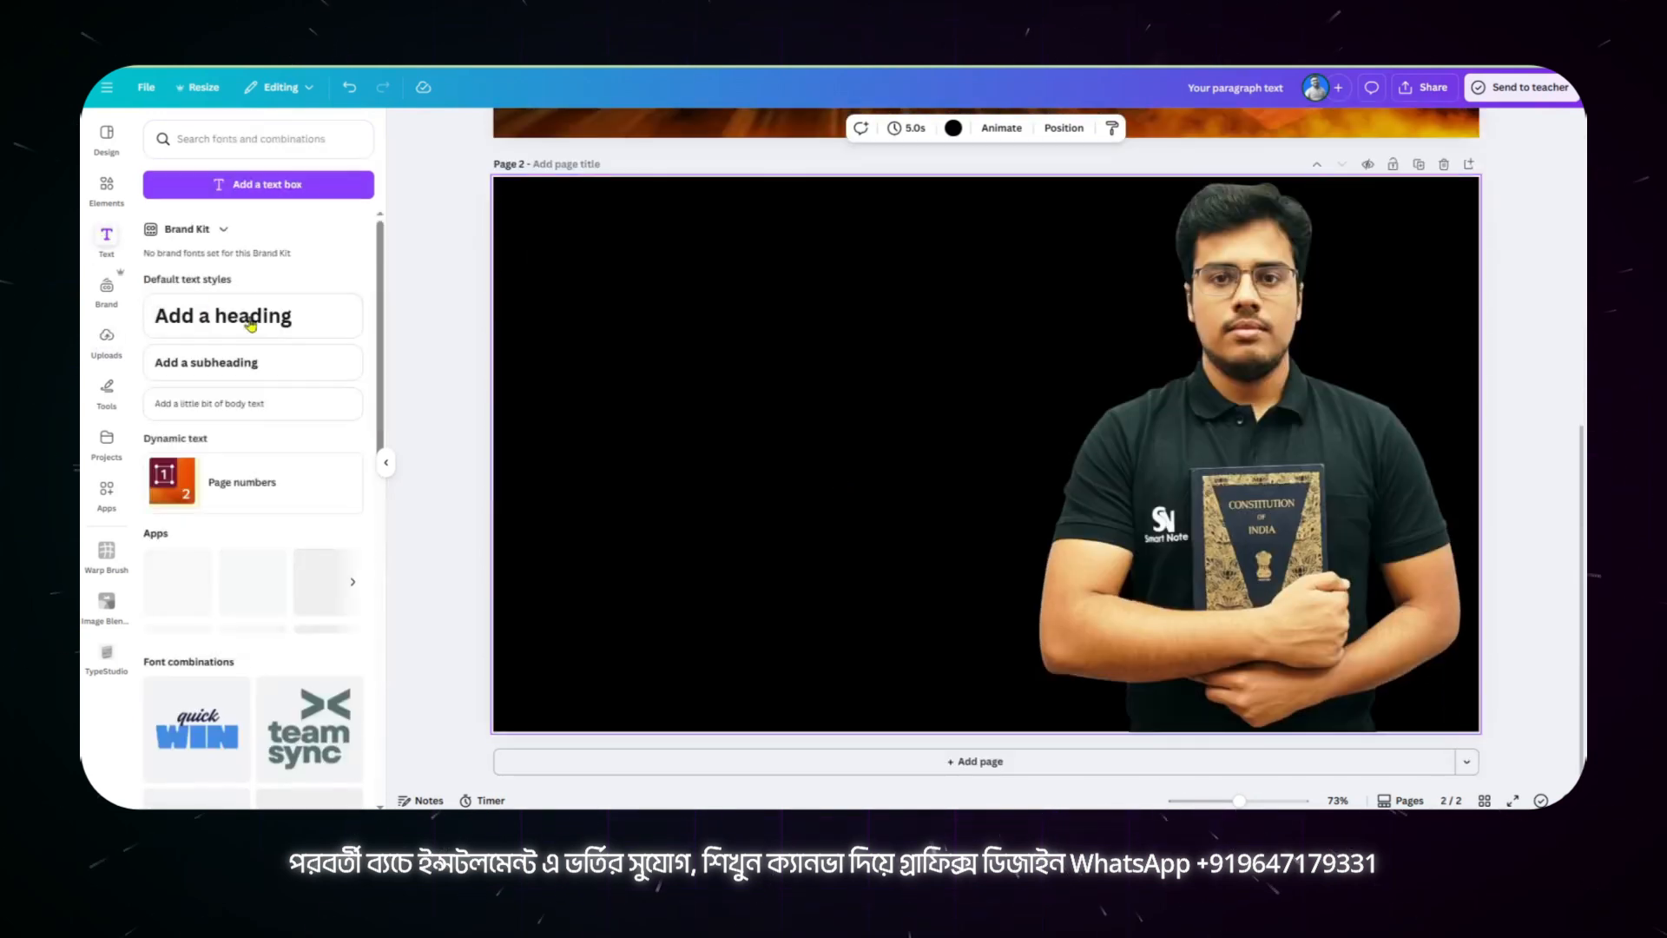
left_click(223, 315)
left_click_drag(926, 452, 772, 376)
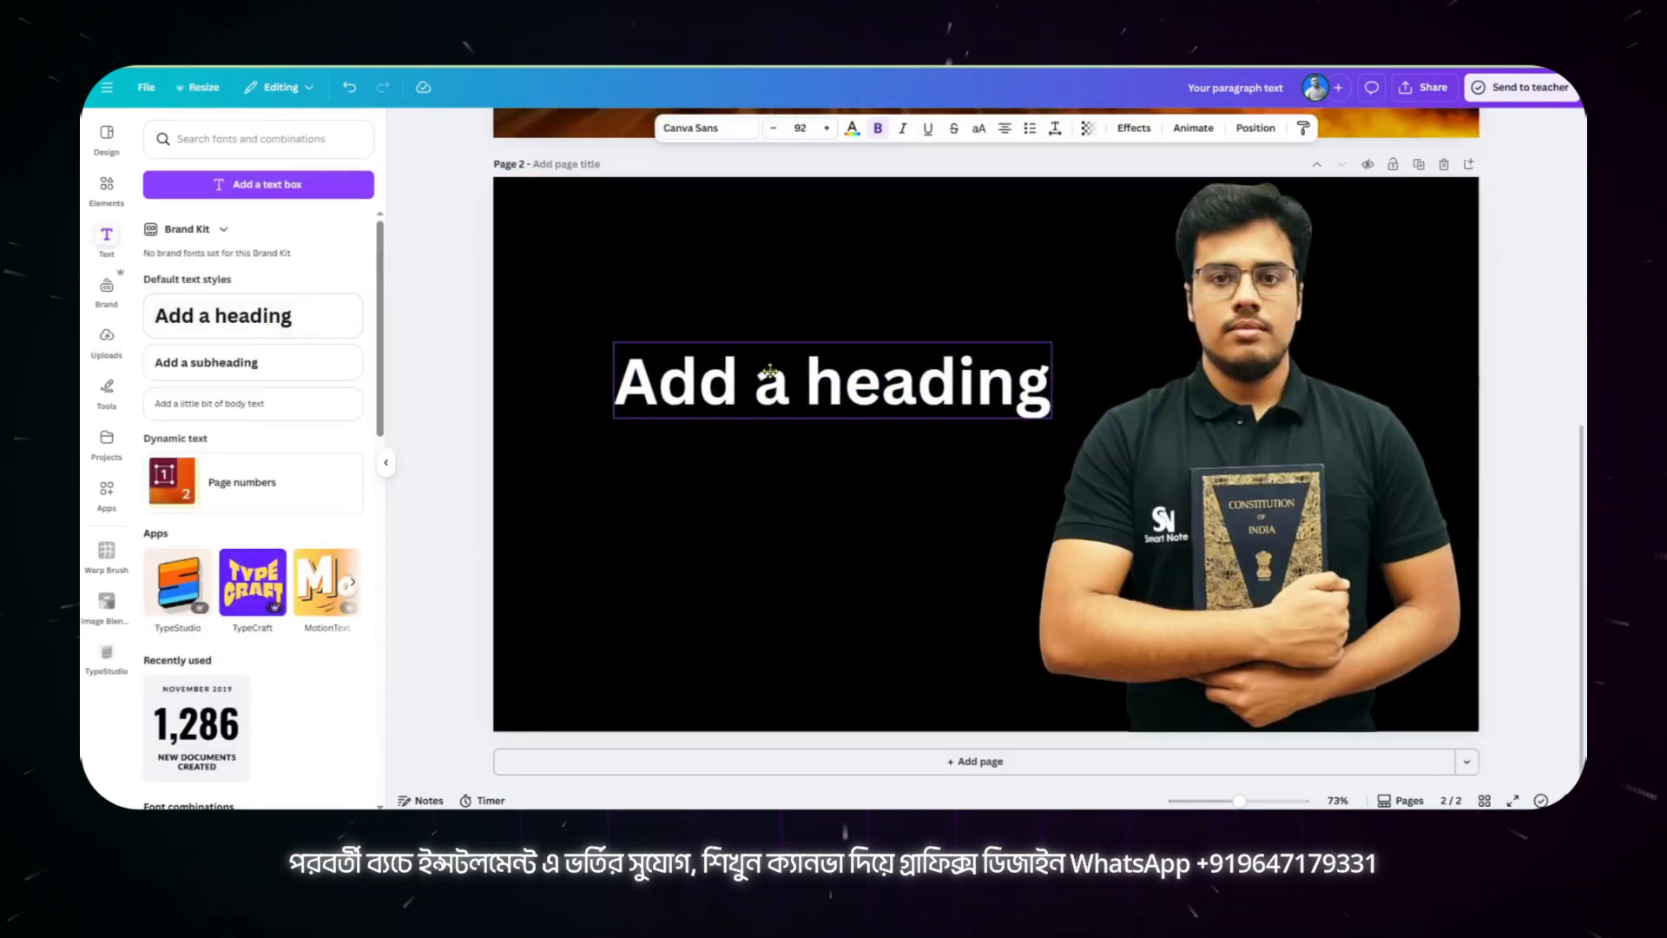
double_click(770, 373)
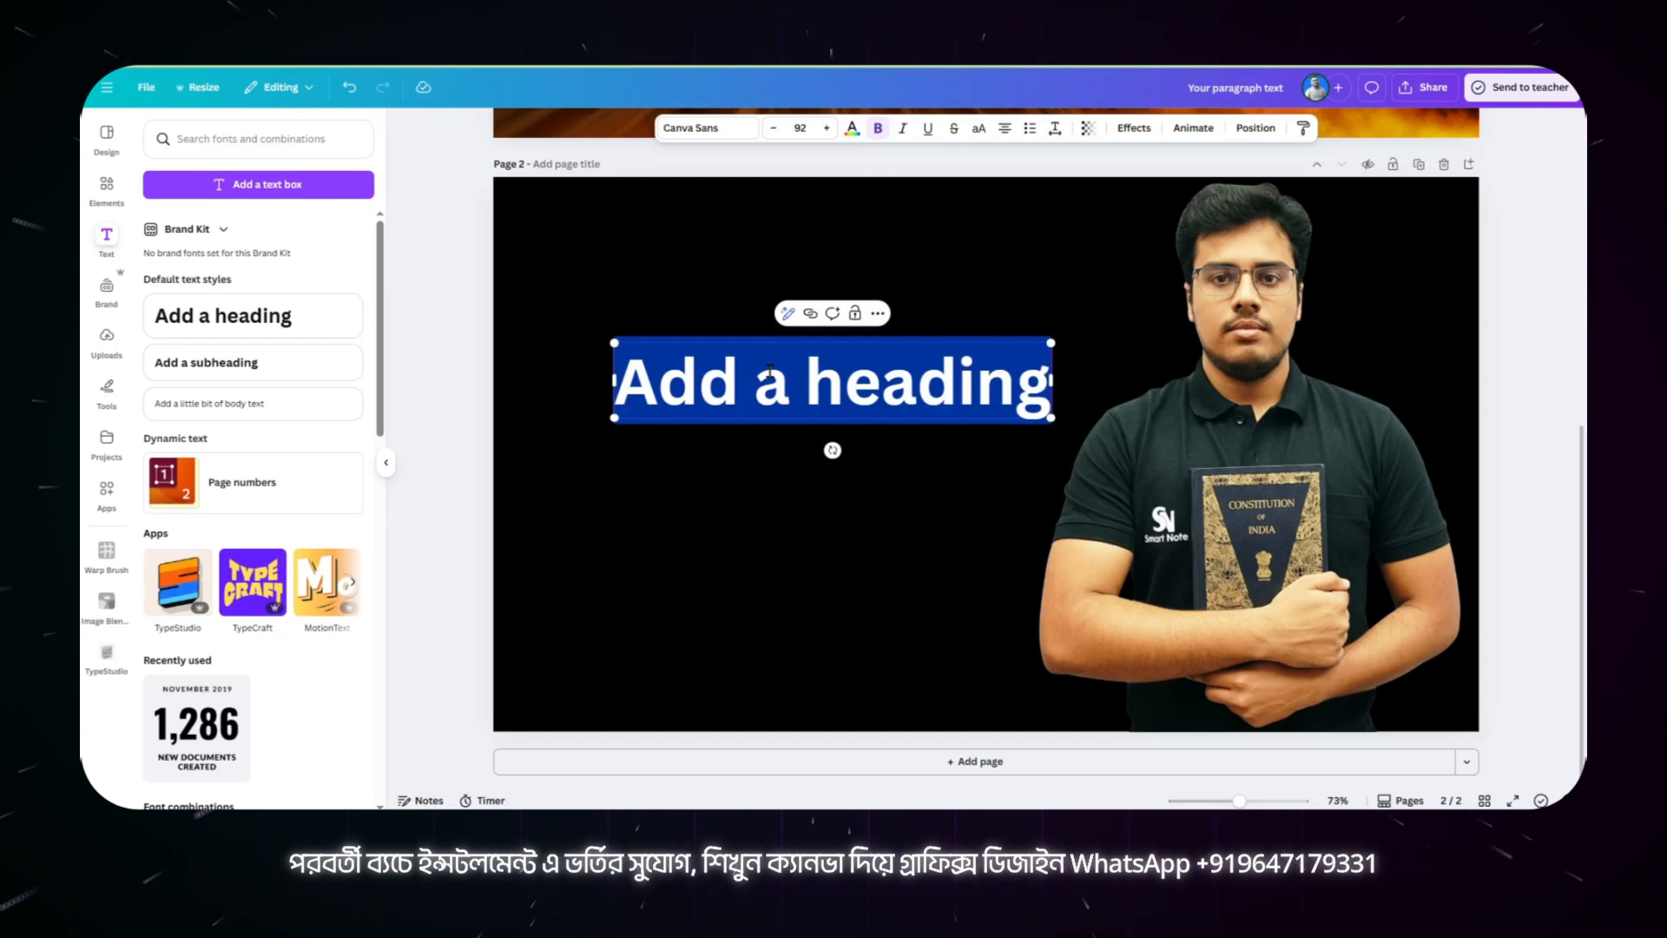
type("ভারতের")
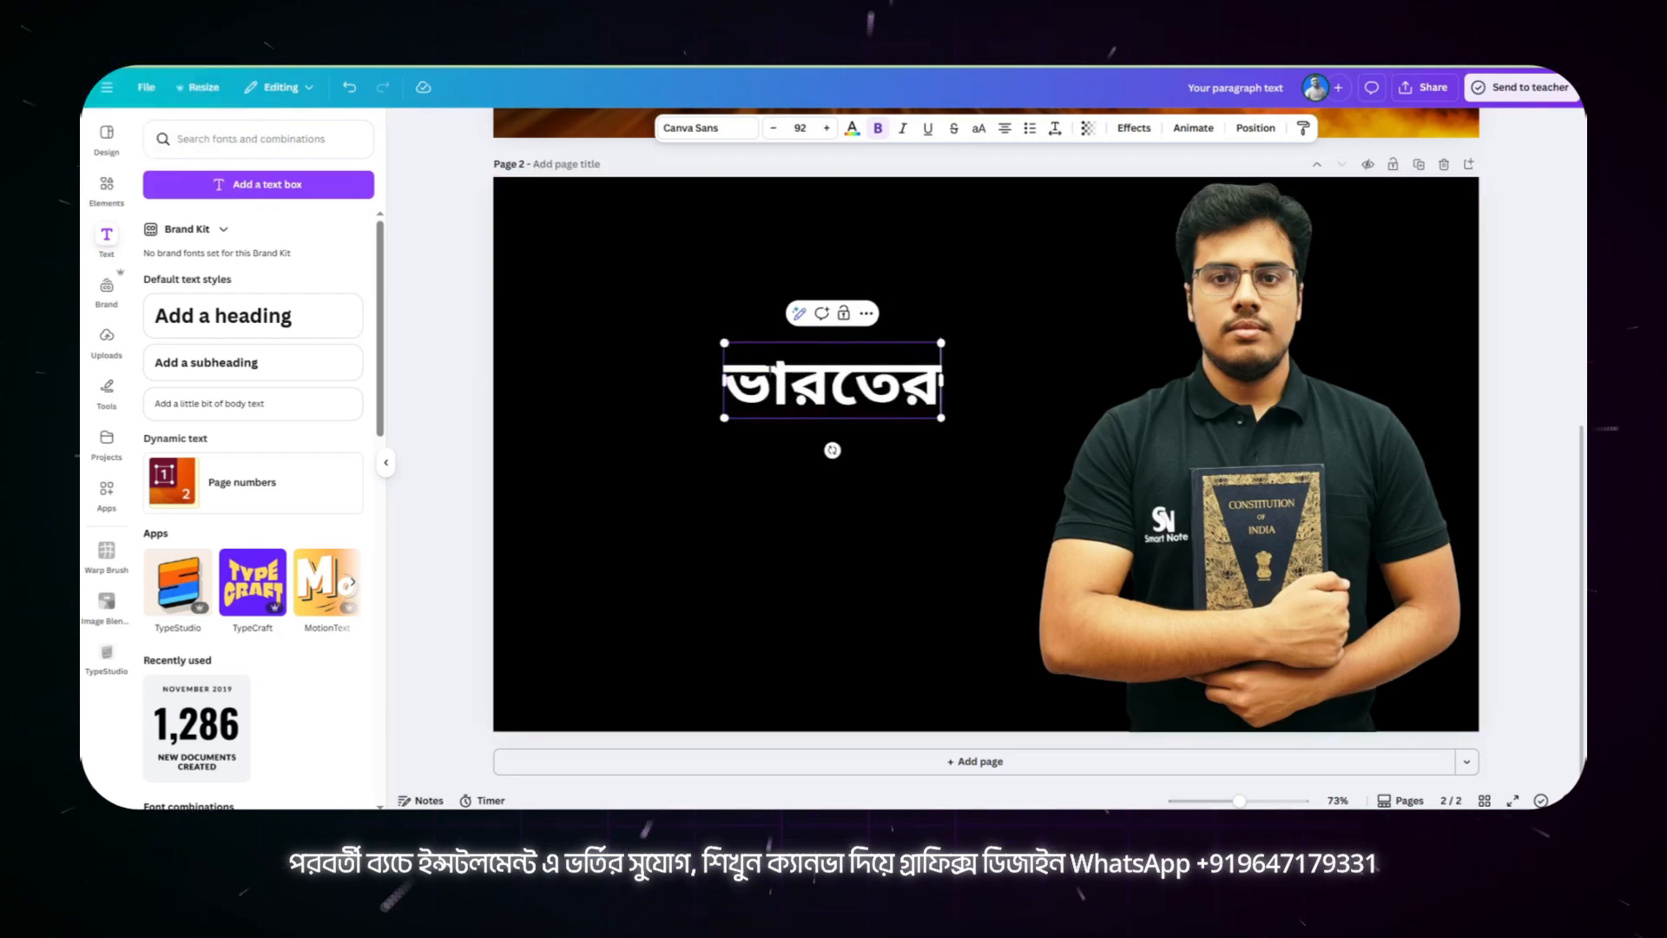
left_click(756, 457)
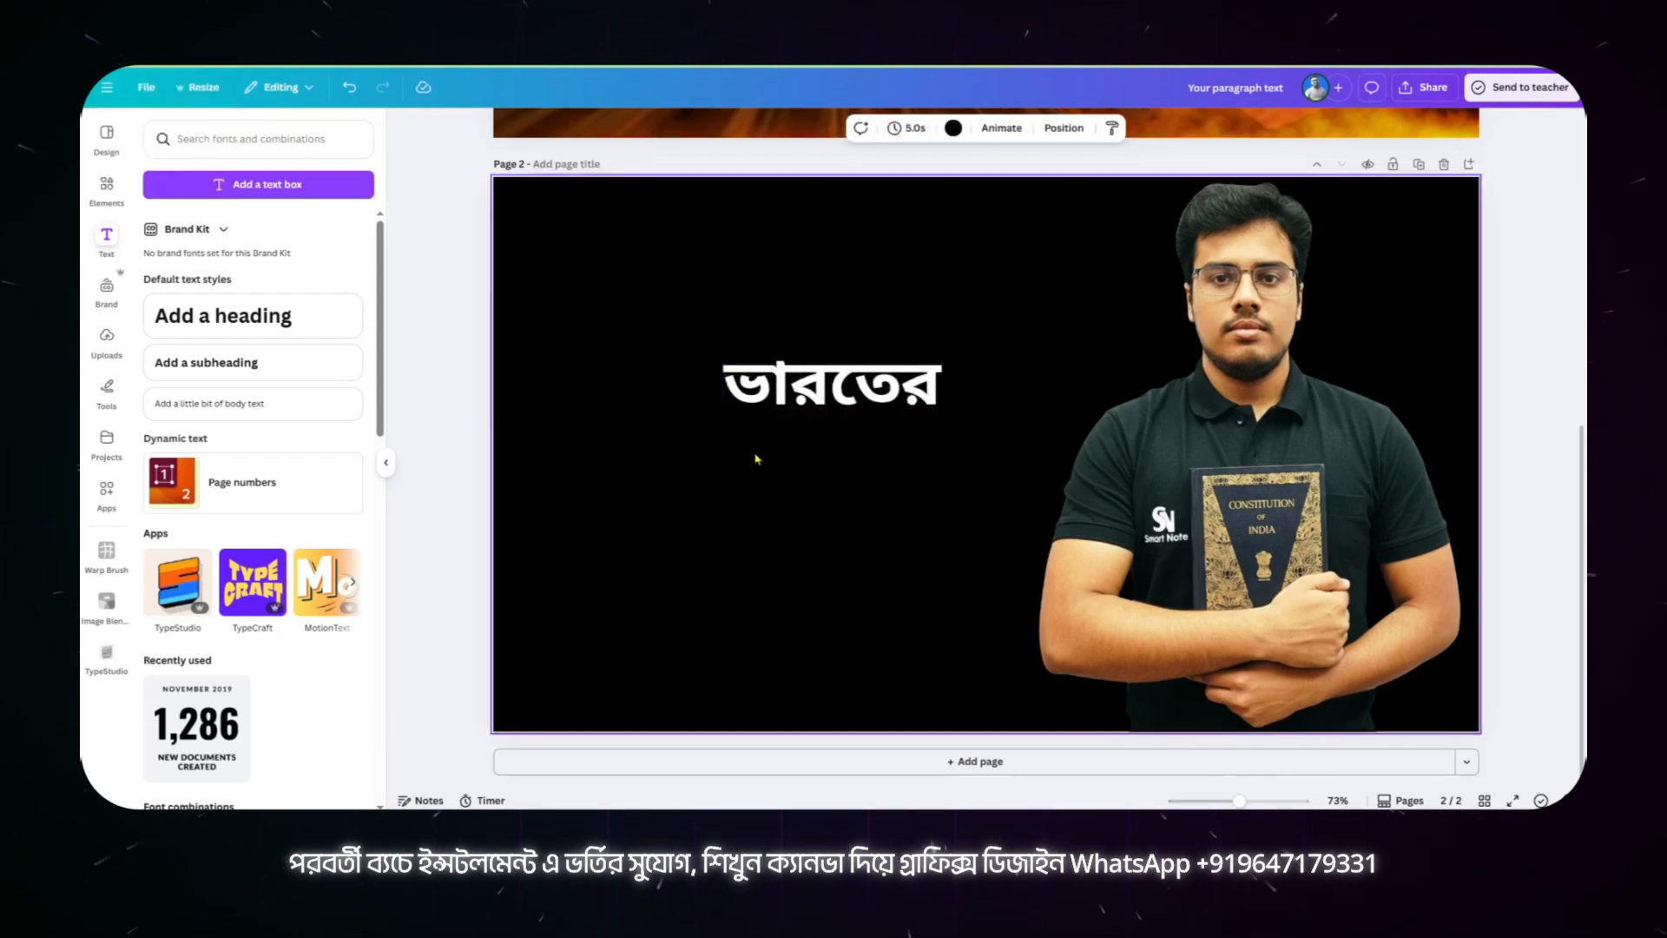
Step: Duplicate the "ভারতের" heading directly below itself and change the copy's text to "সংবিধান"
left_click(796, 385)
left_click_drag(796, 385, 789, 476, "alt")
double_click(788, 476)
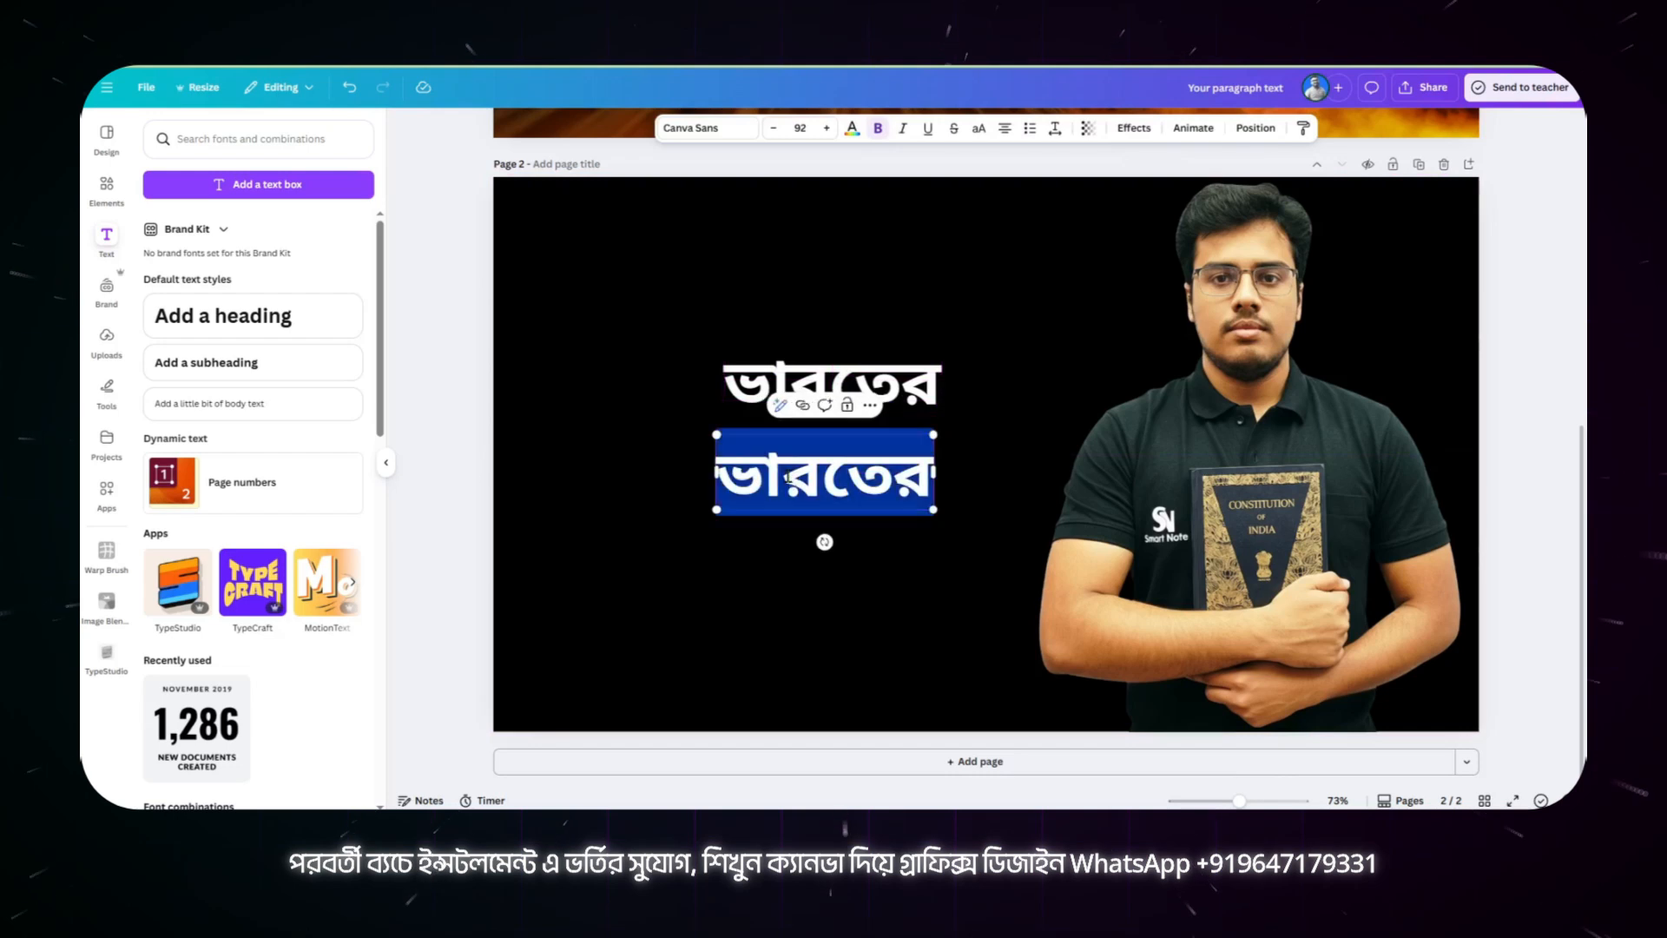
type("সং")
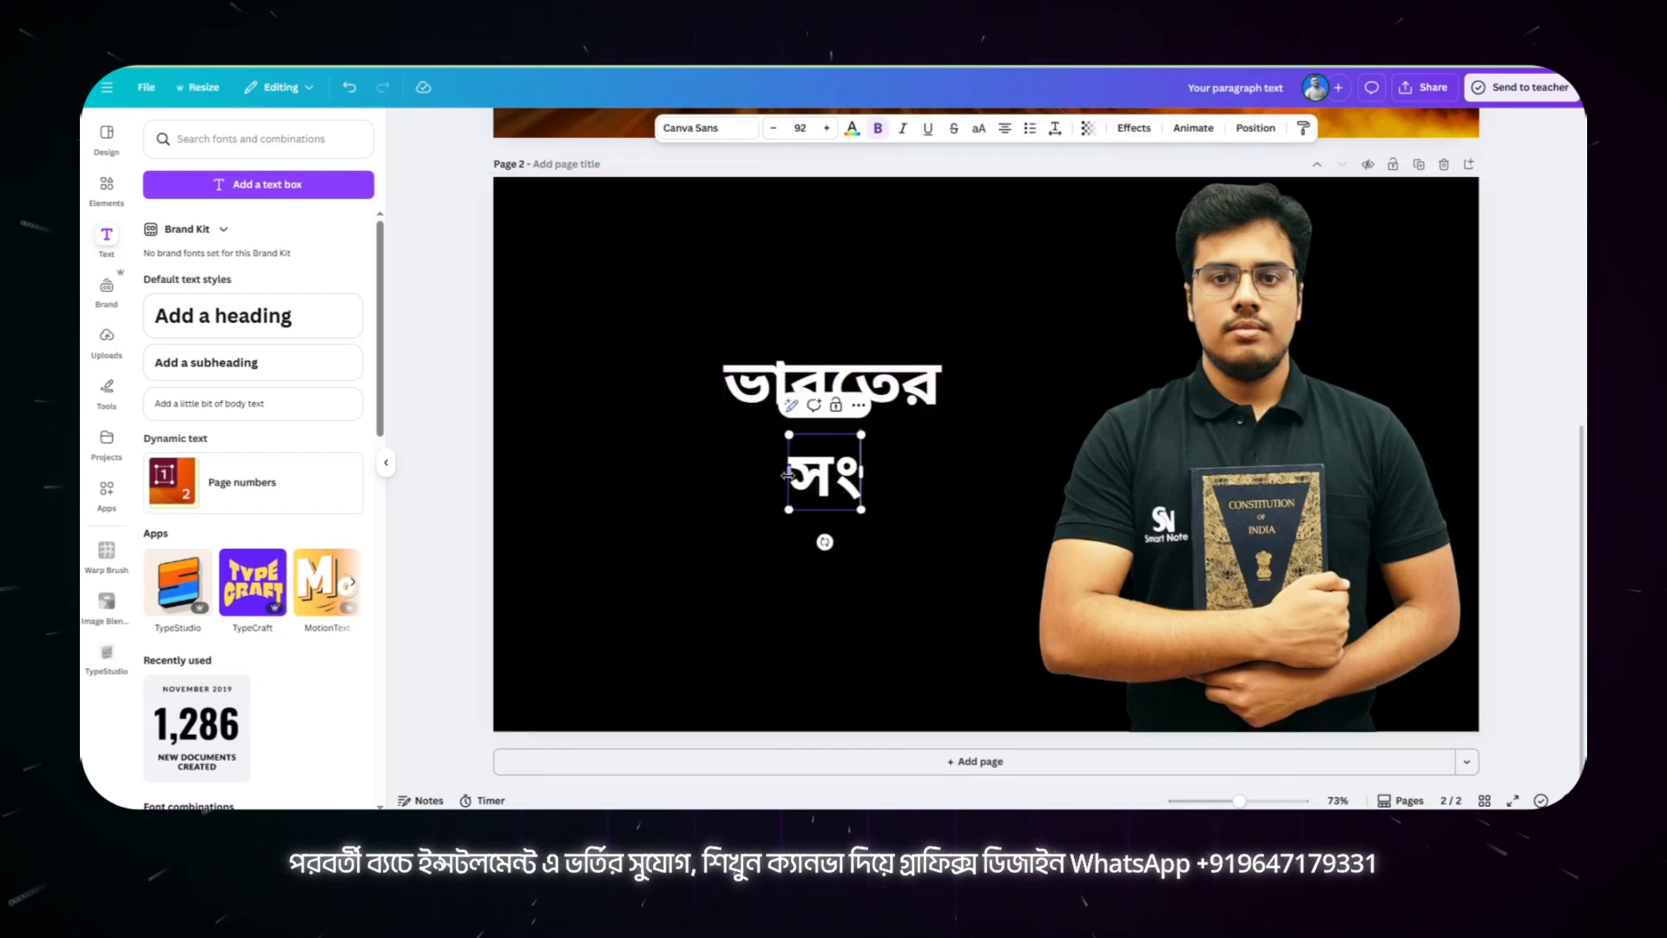
type("বিদান")
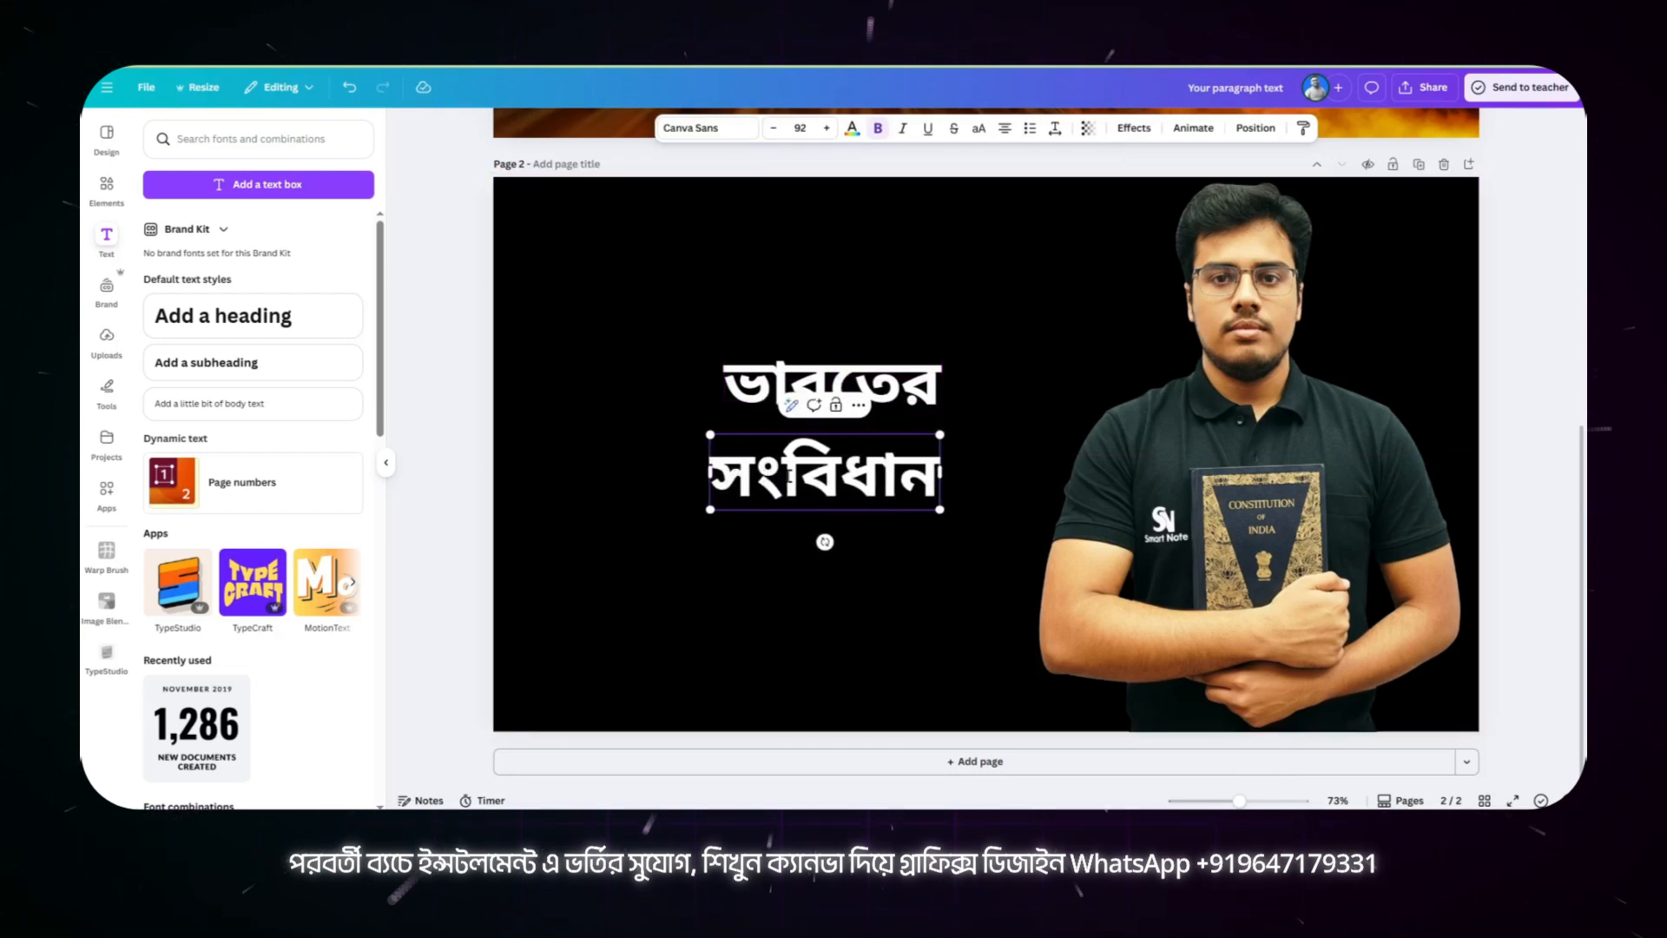
left_click(691, 428)
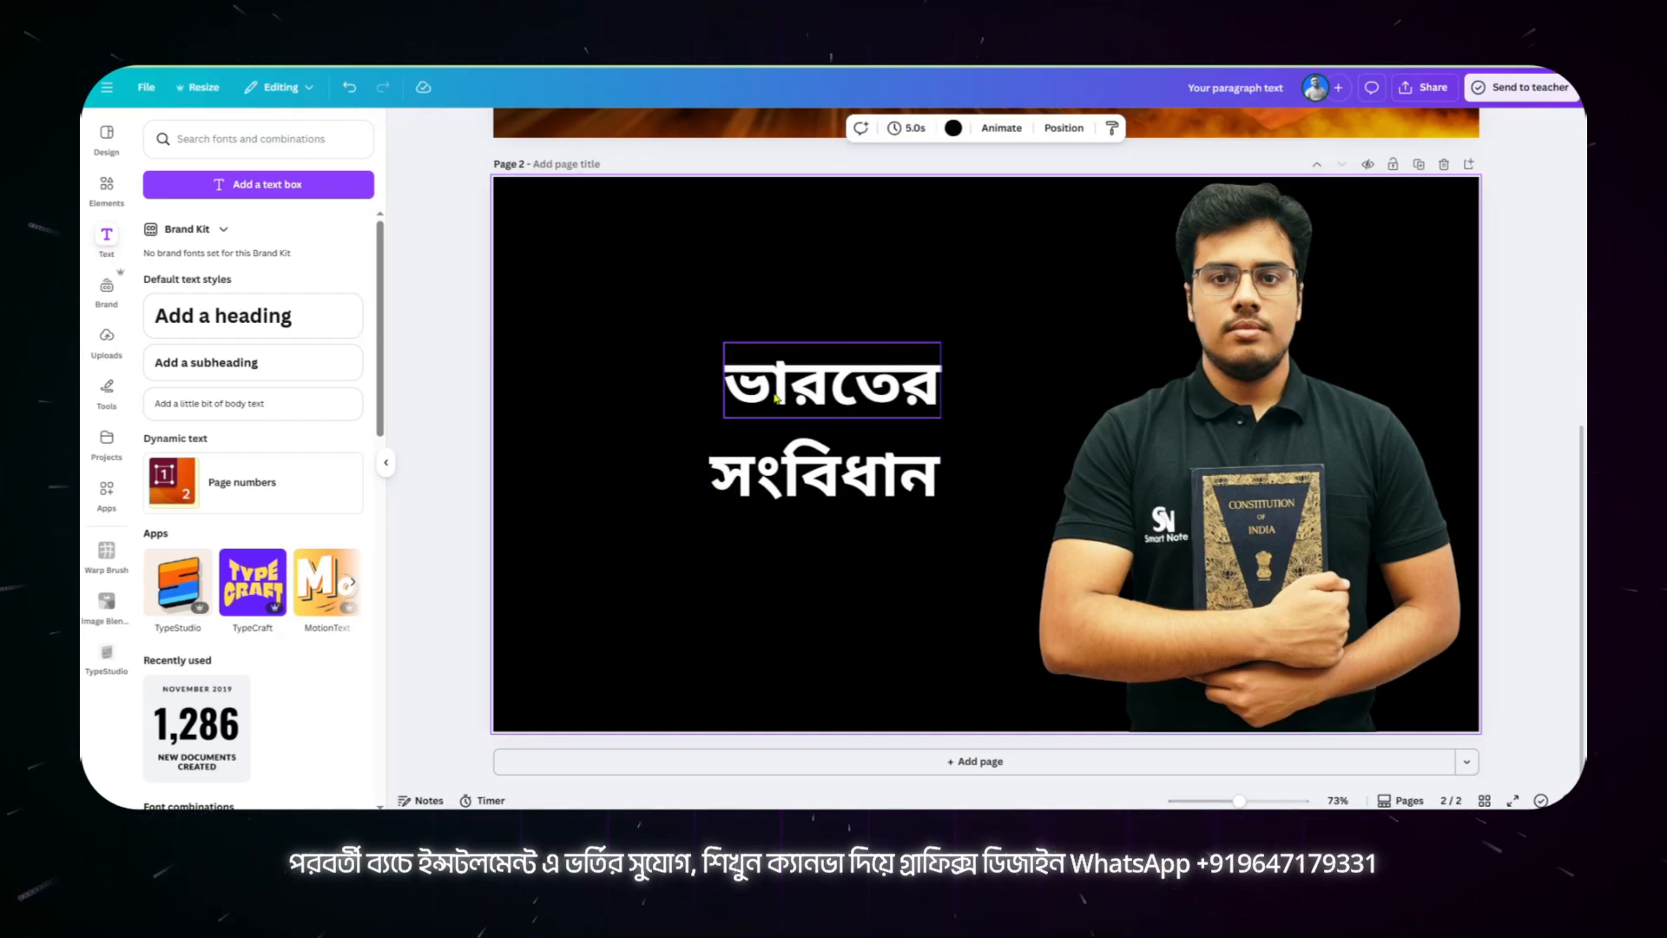
Step: Shift "ভারতের" slightly left and move "সংবিধান" up so it sits centred closely beneath it
left_click(839, 398)
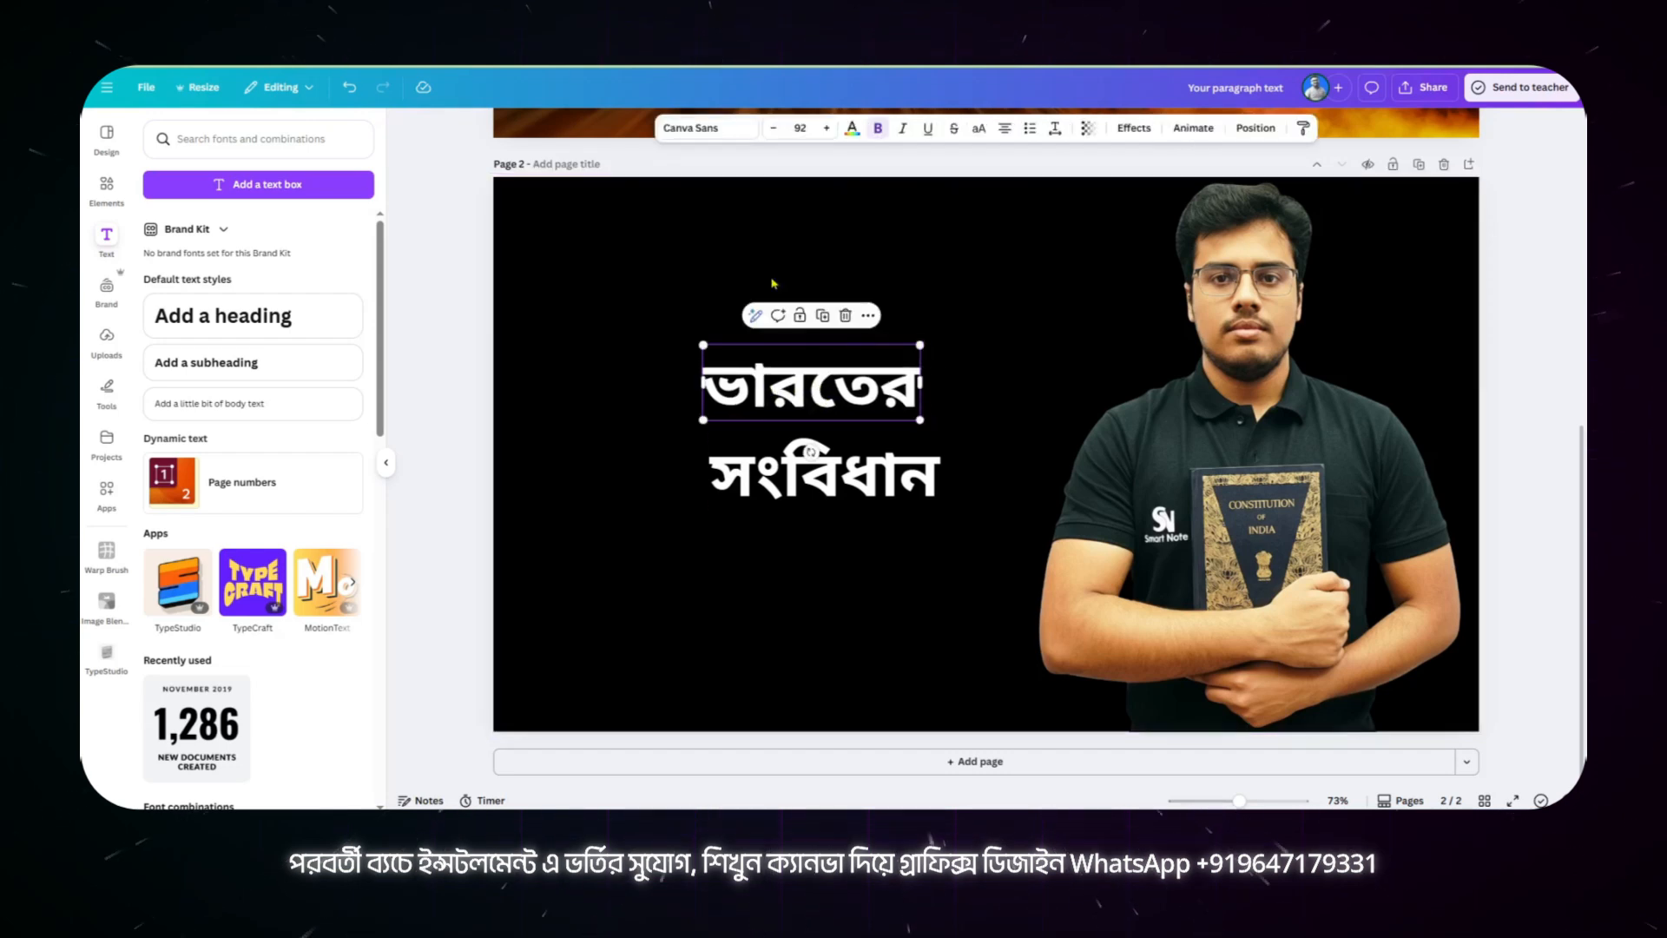
left_click(728, 130)
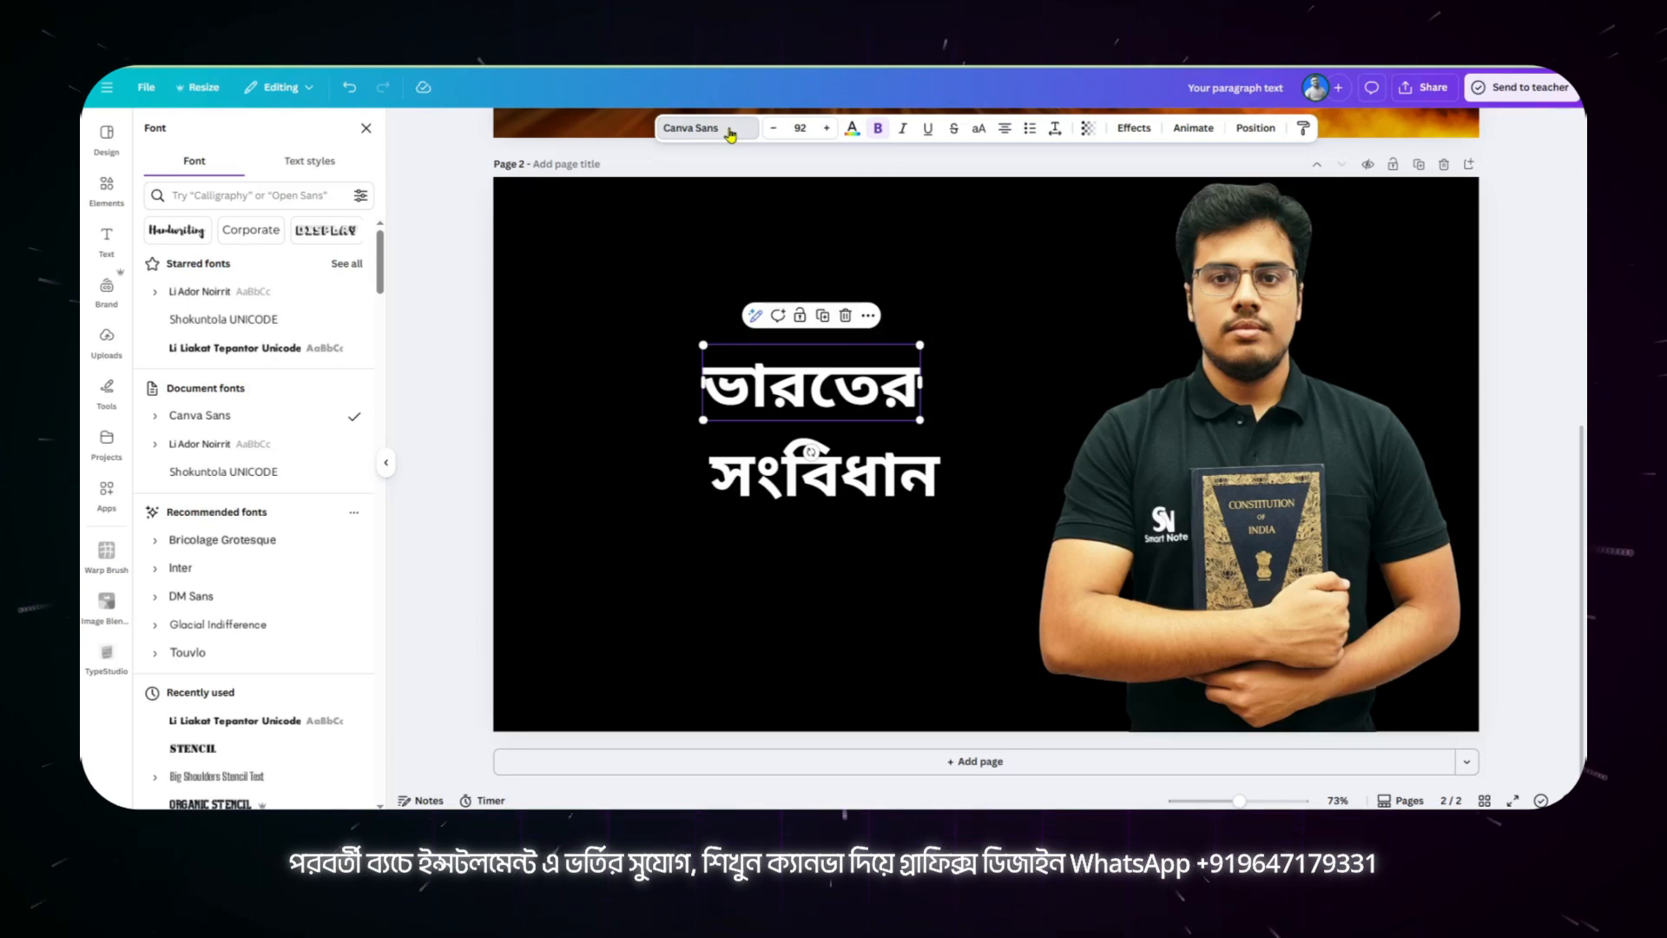
left_click(879, 453)
left_click_drag(879, 453, 859, 428)
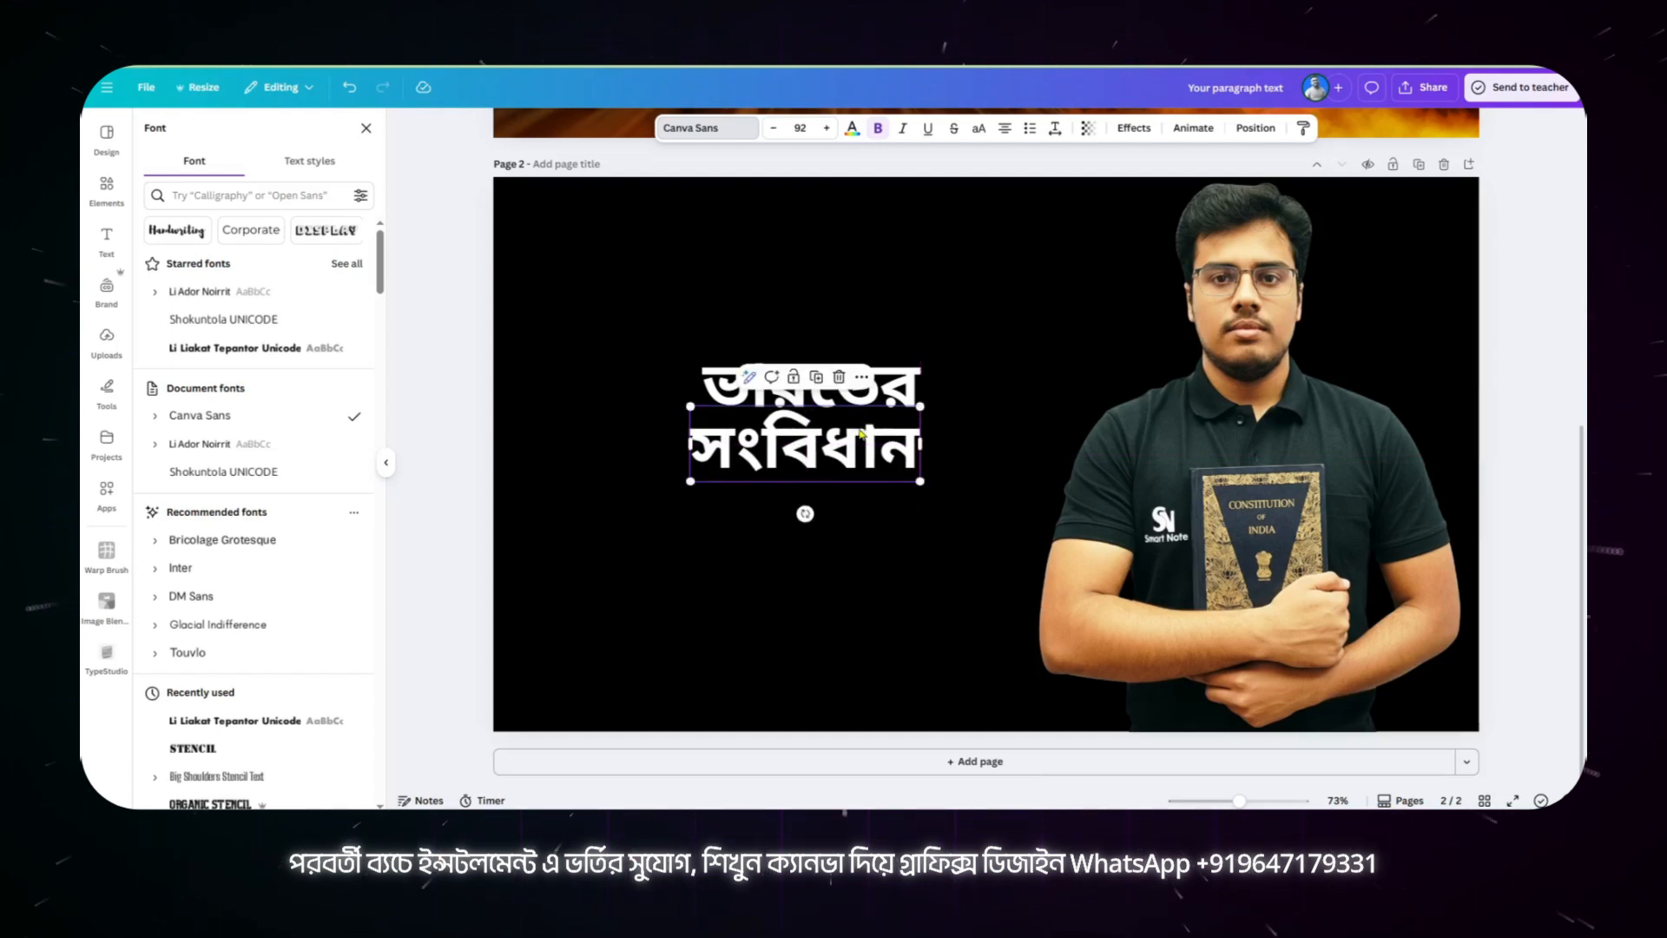
left_click_drag(856, 445, 863, 446)
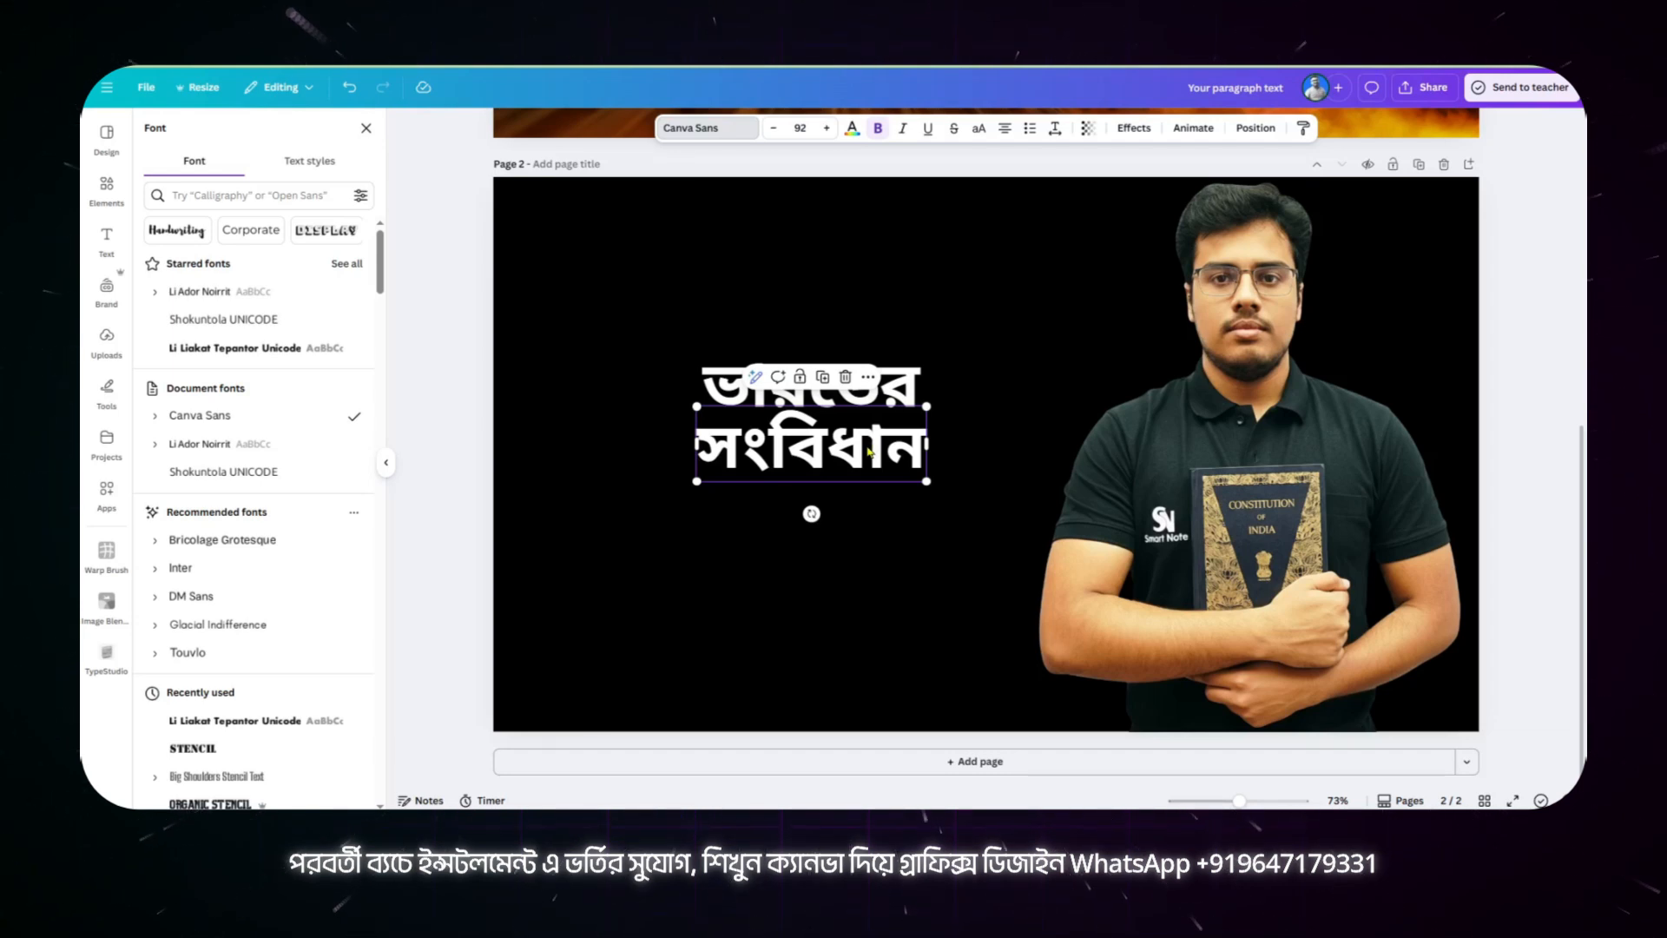
Step: Set the "ভারতের" heading in the Li Ador Noirrit Bold font and make it italic
left_click(726, 376)
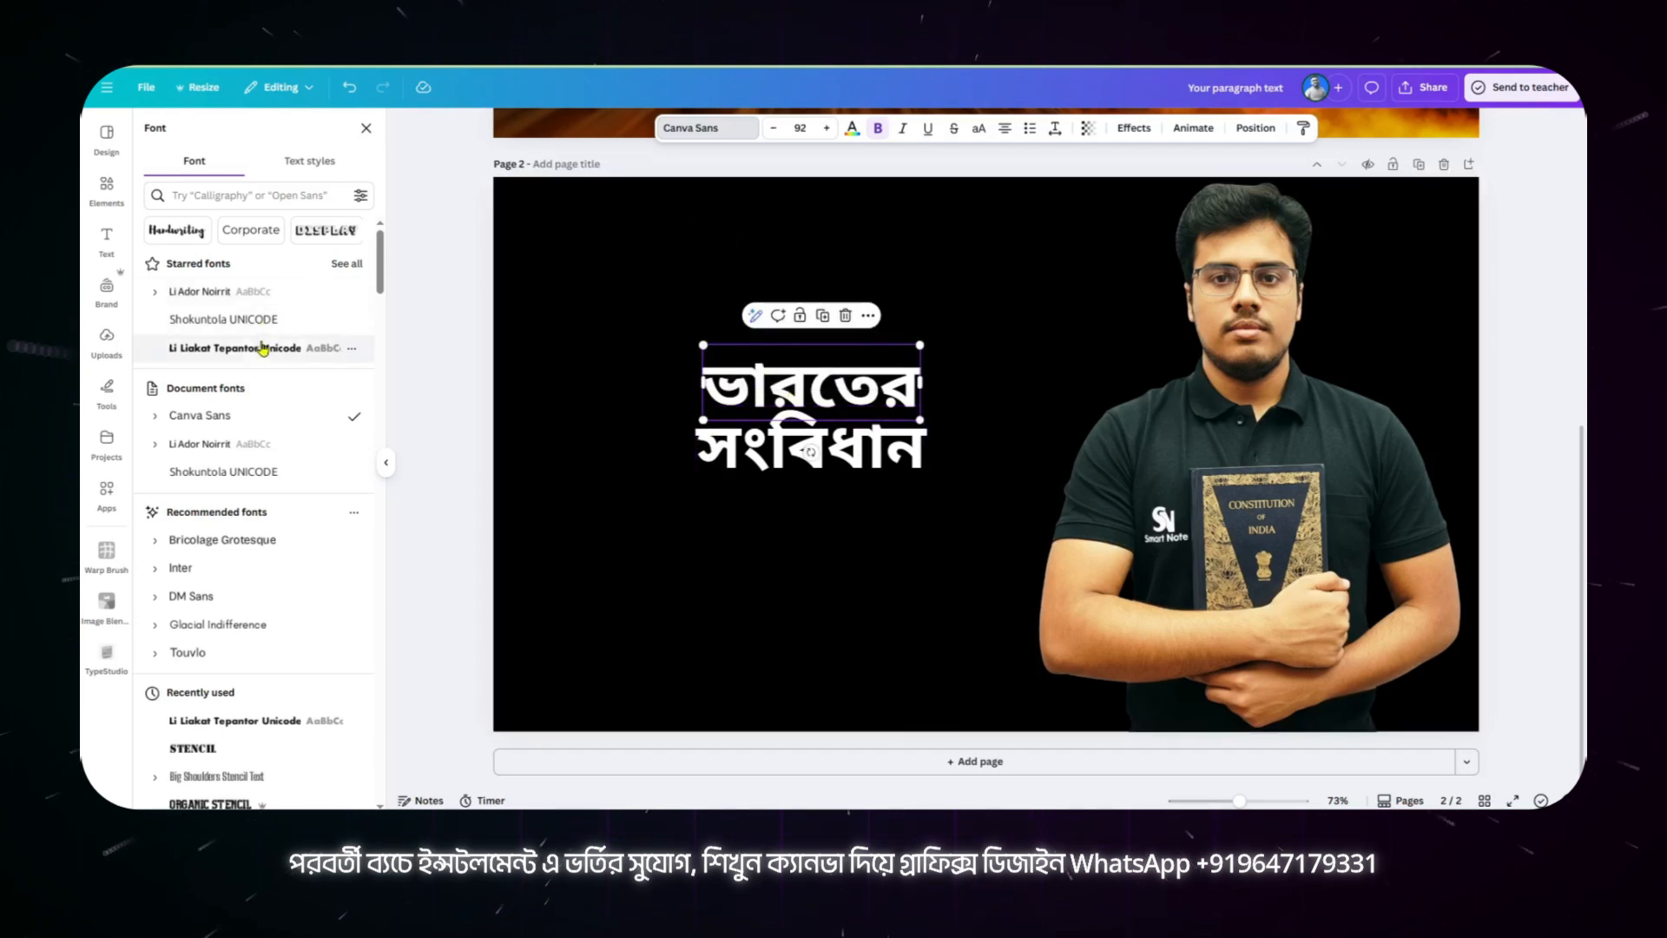
left_click(248, 293)
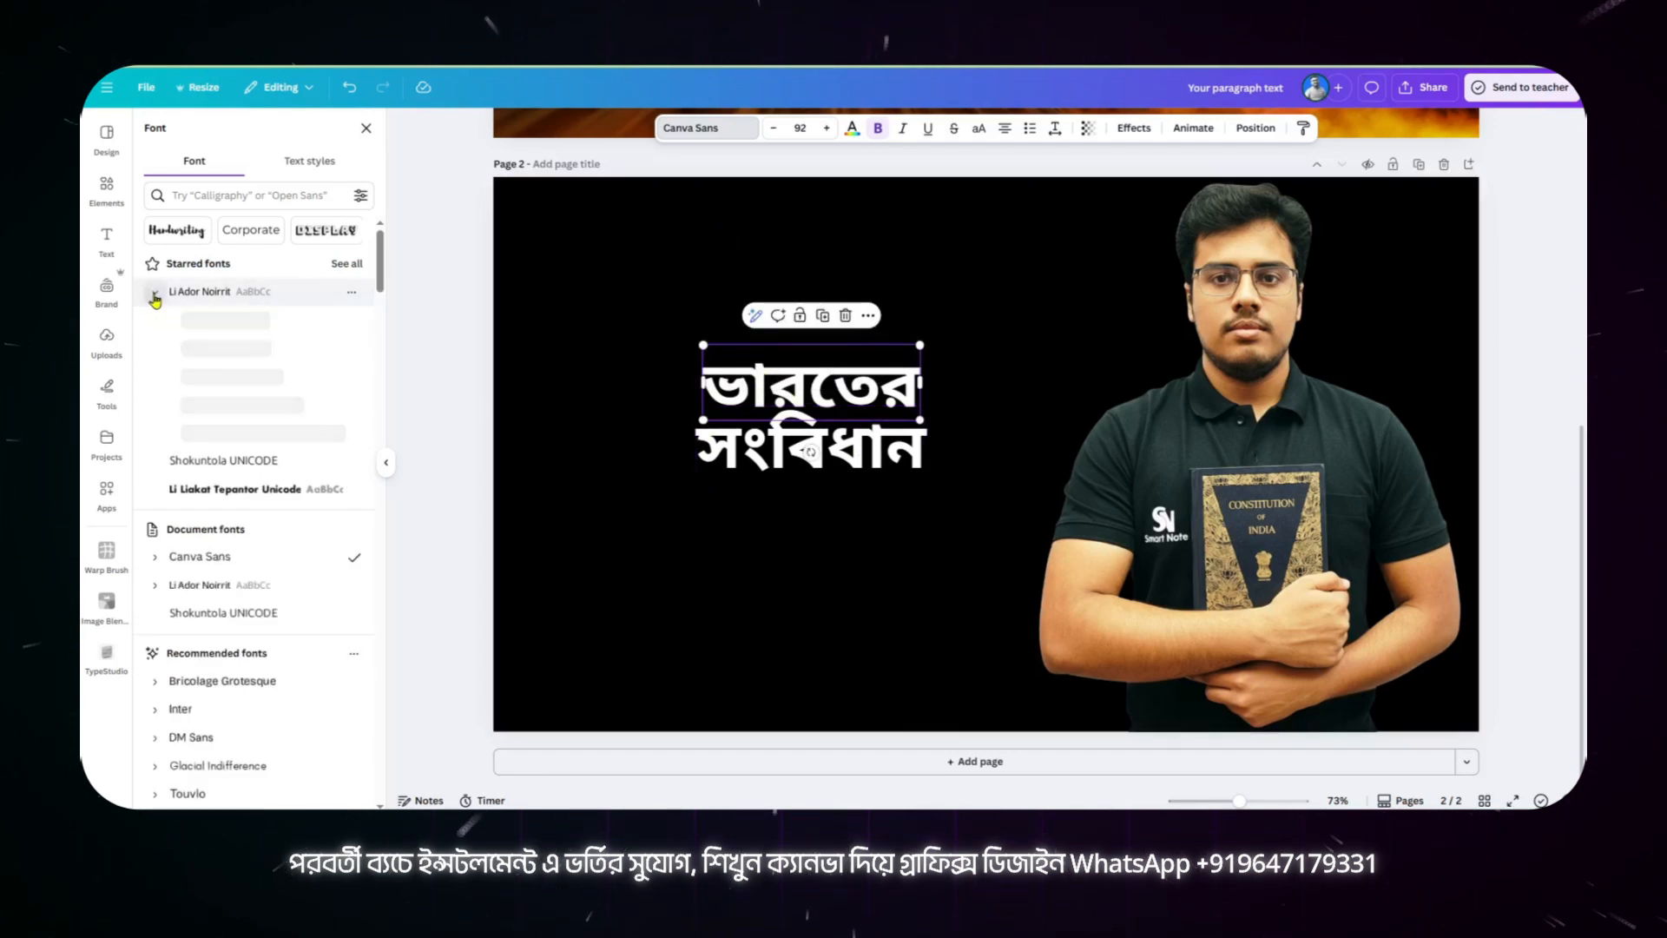
left_click(254, 433)
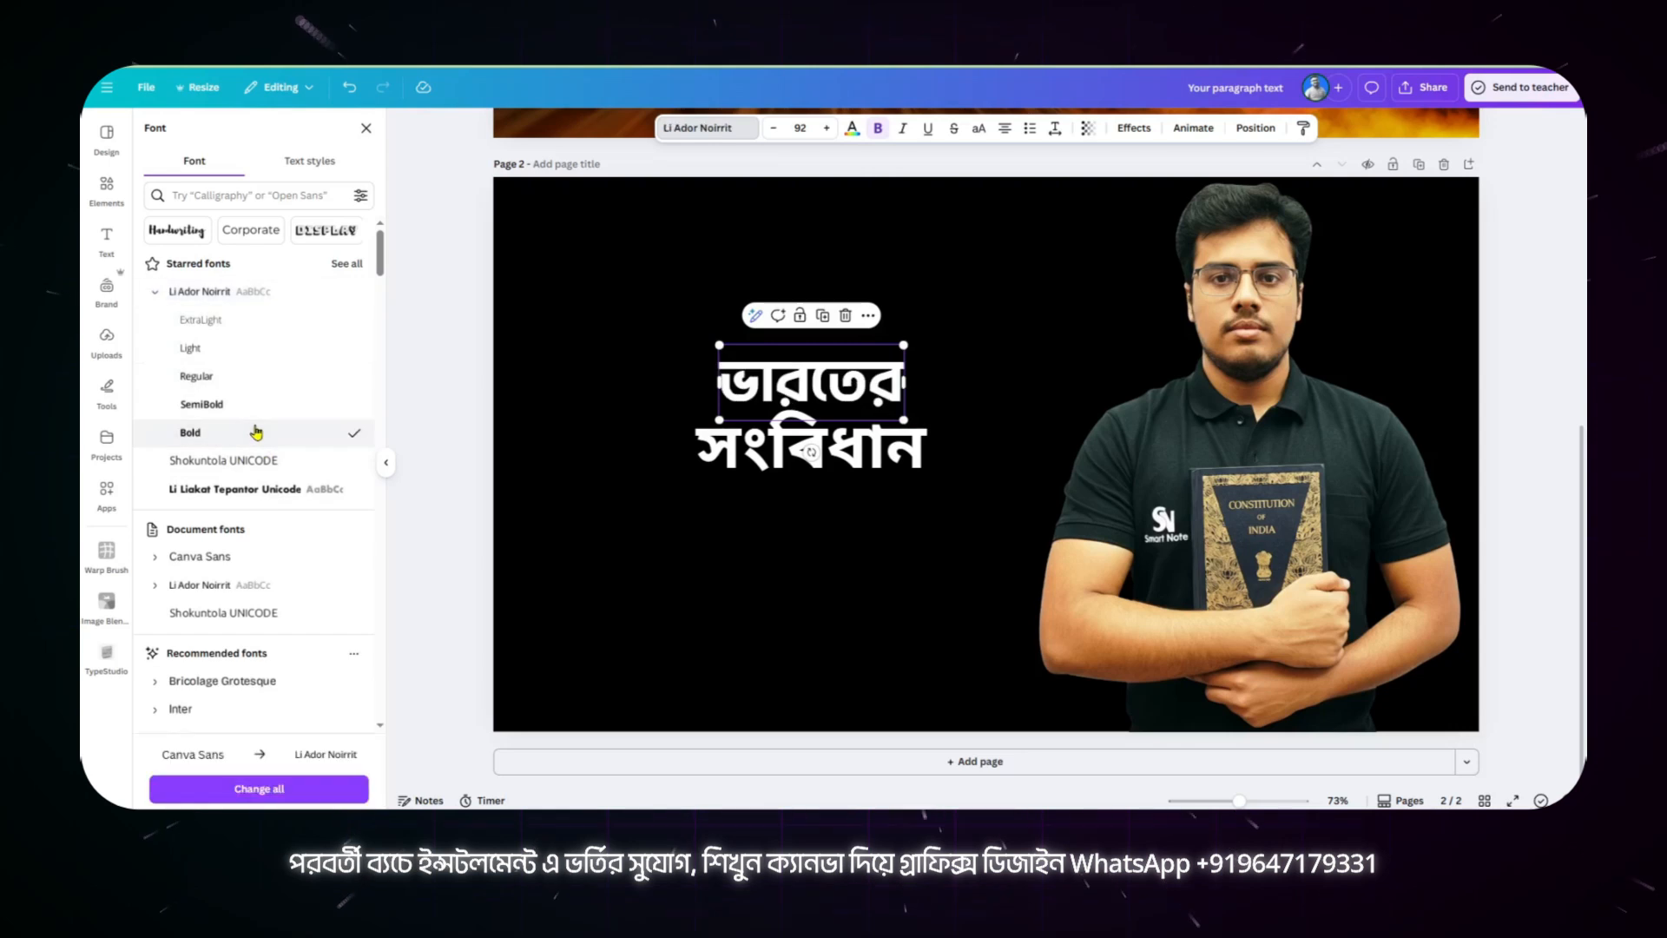
left_click(903, 129)
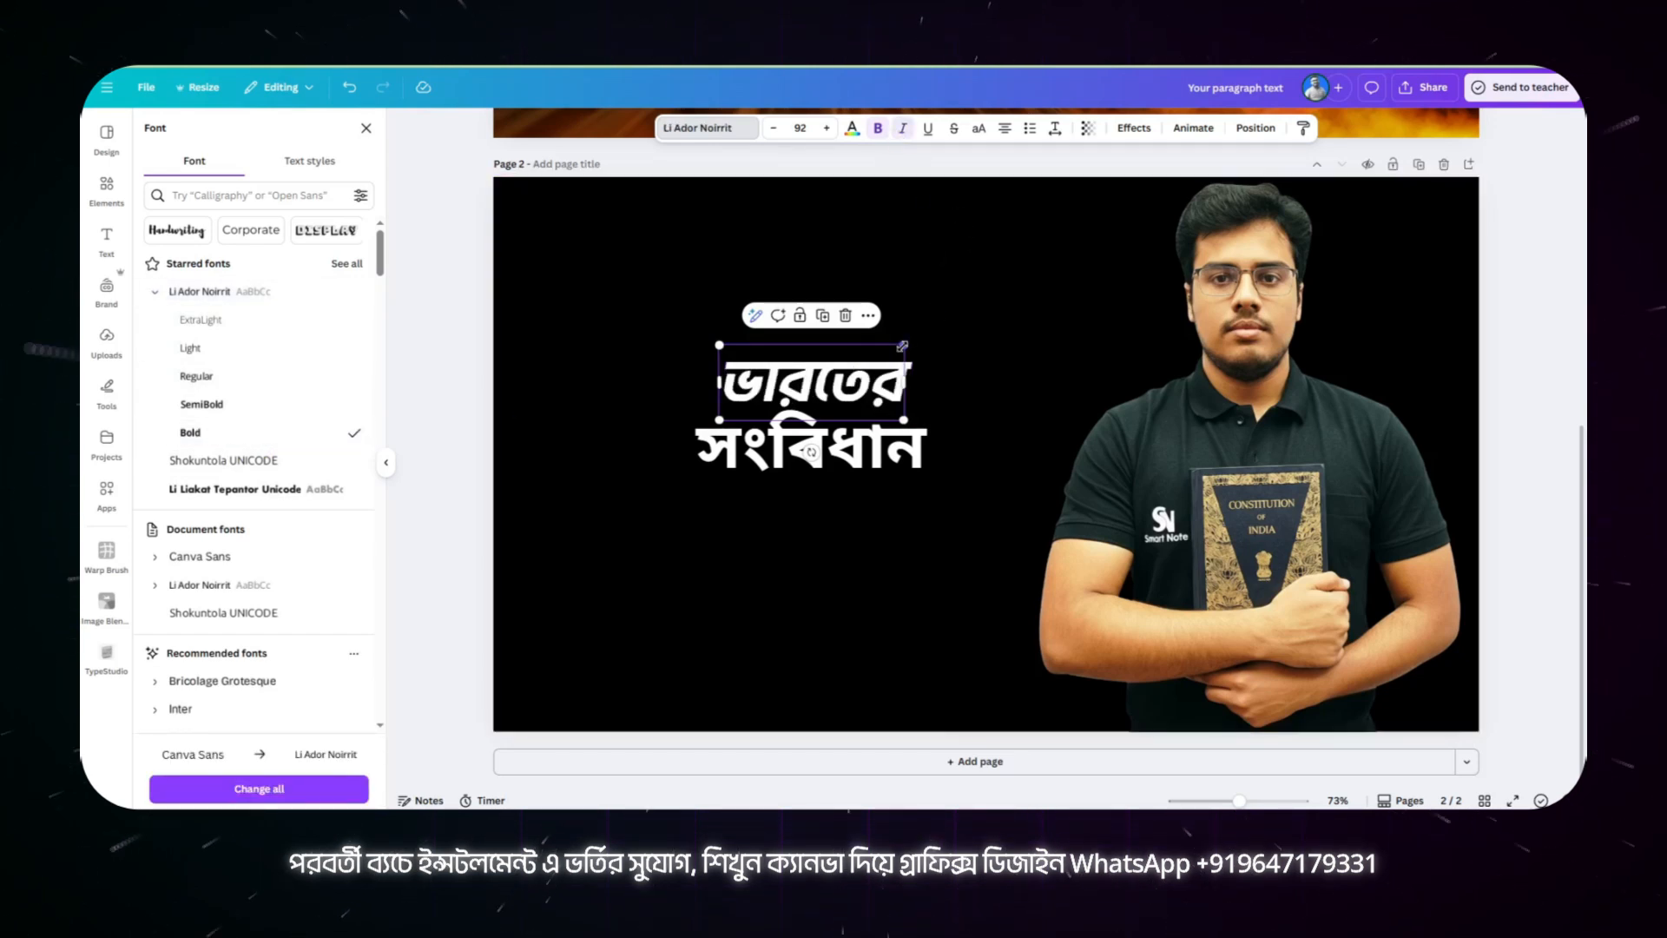
Step: Enlarge "ভারতের" to font size 191, move "সংবিধান" down clear of it, and lower "ভারতের" slightly
left_click_drag(904, 345, 1003, 305)
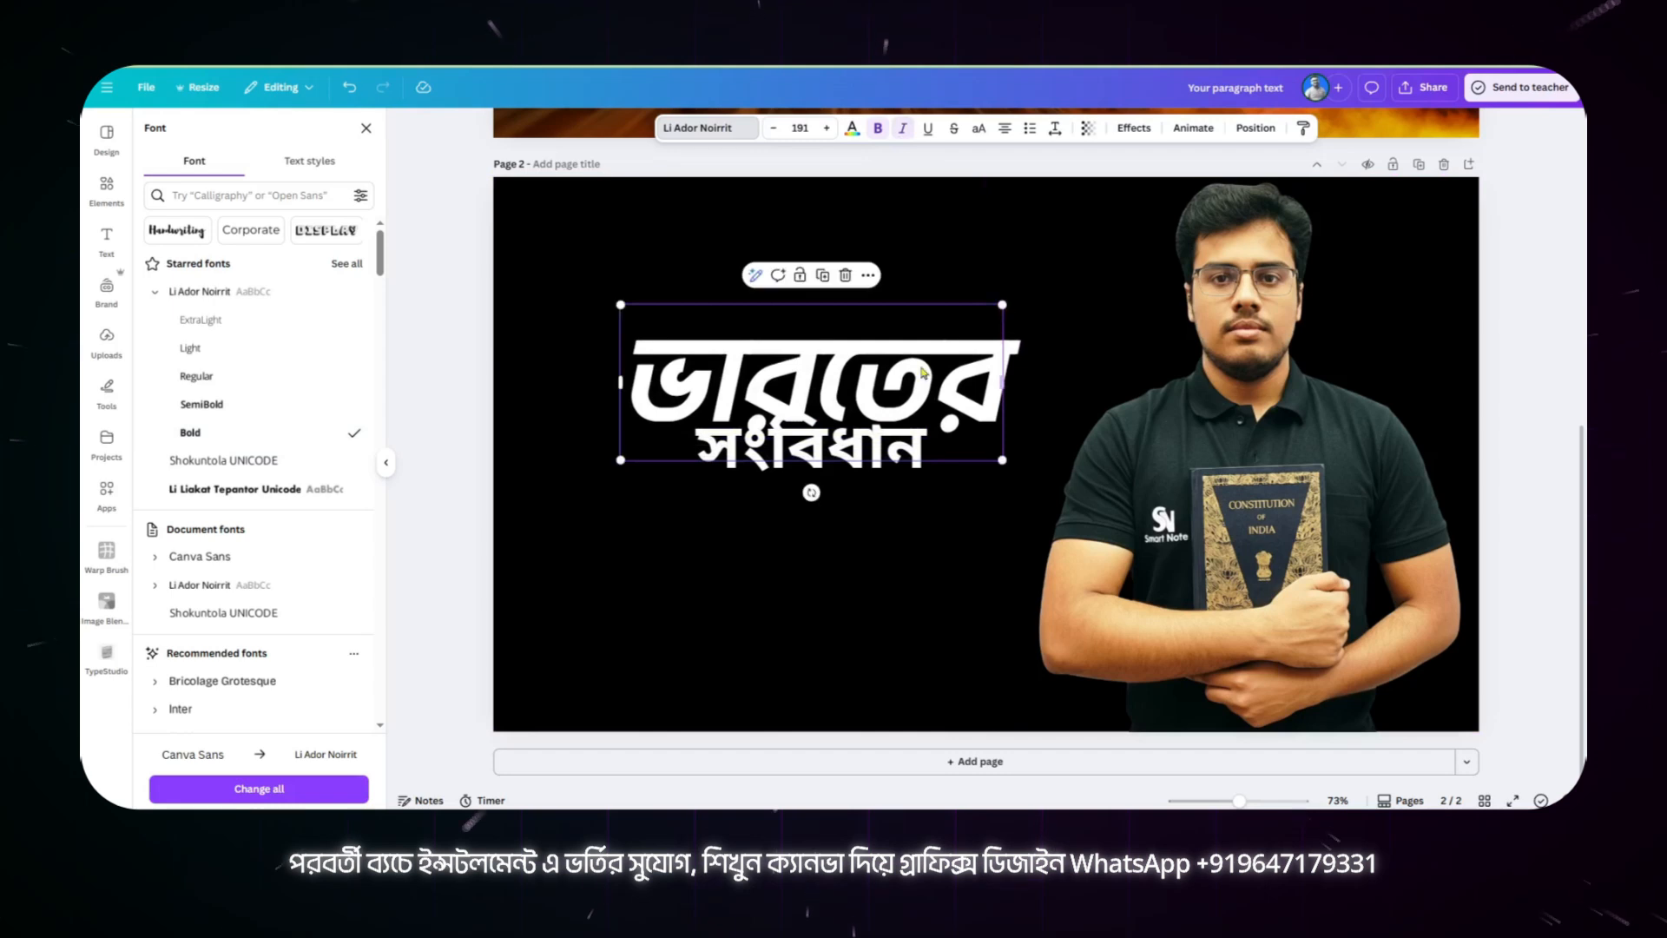
left_click_drag(864, 465, 863, 553)
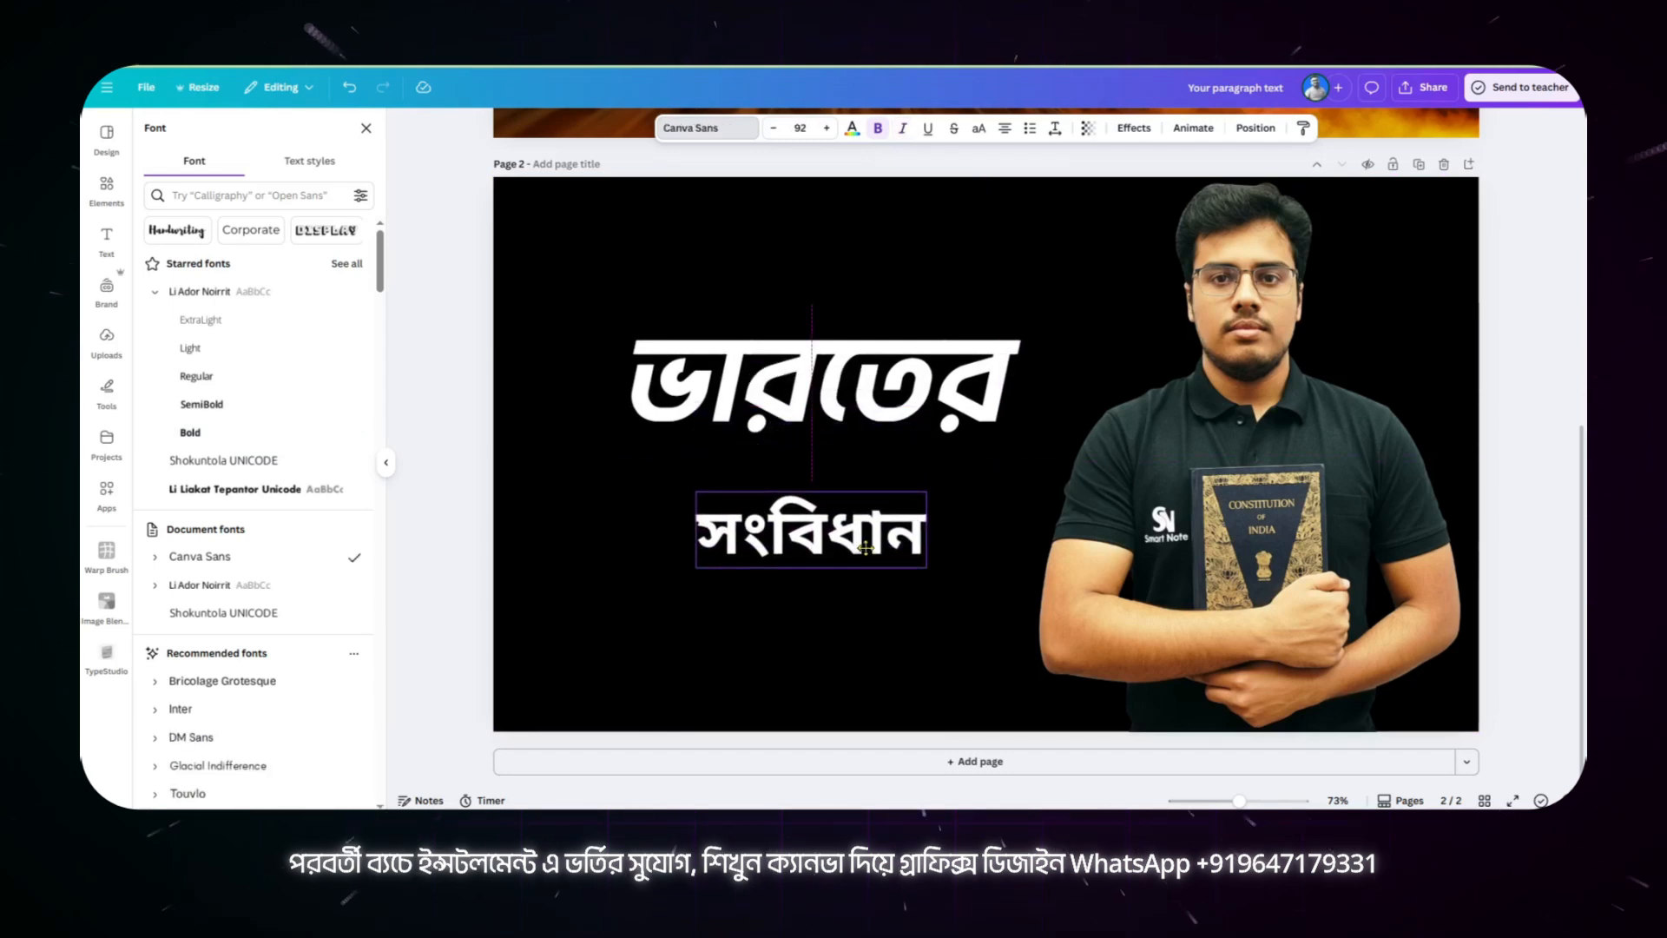
left_click(895, 391)
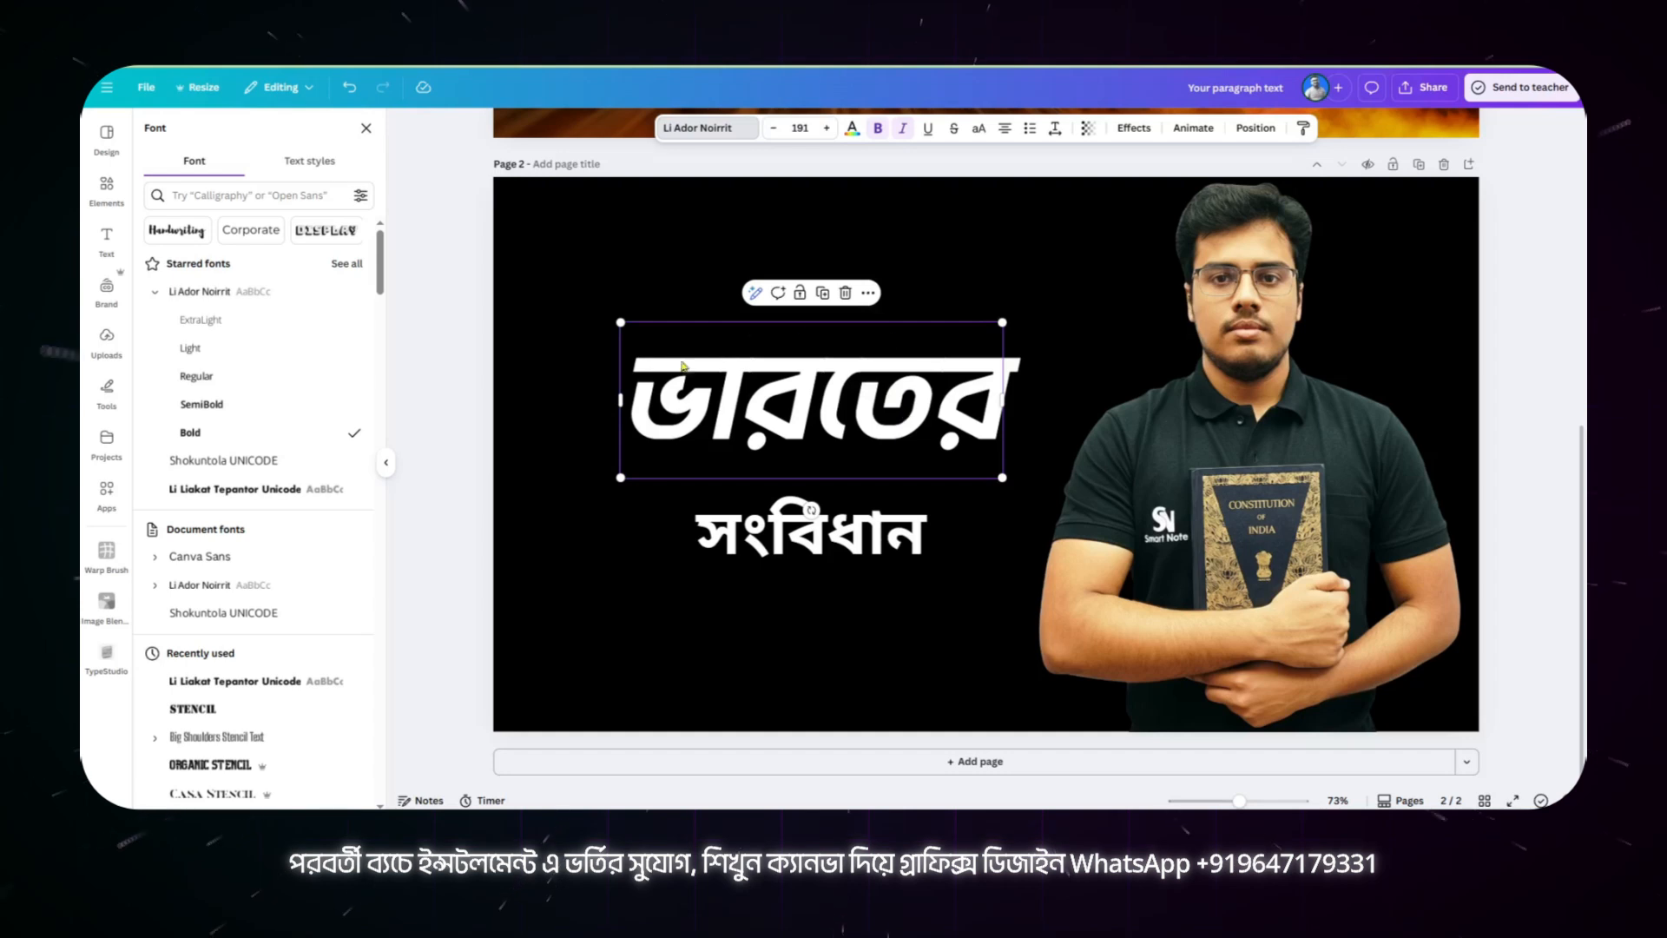
Step: Apply the green-to-yellow document gradient to the "ভারতের" heading and check the gradient's two colour stops
left_click(853, 130)
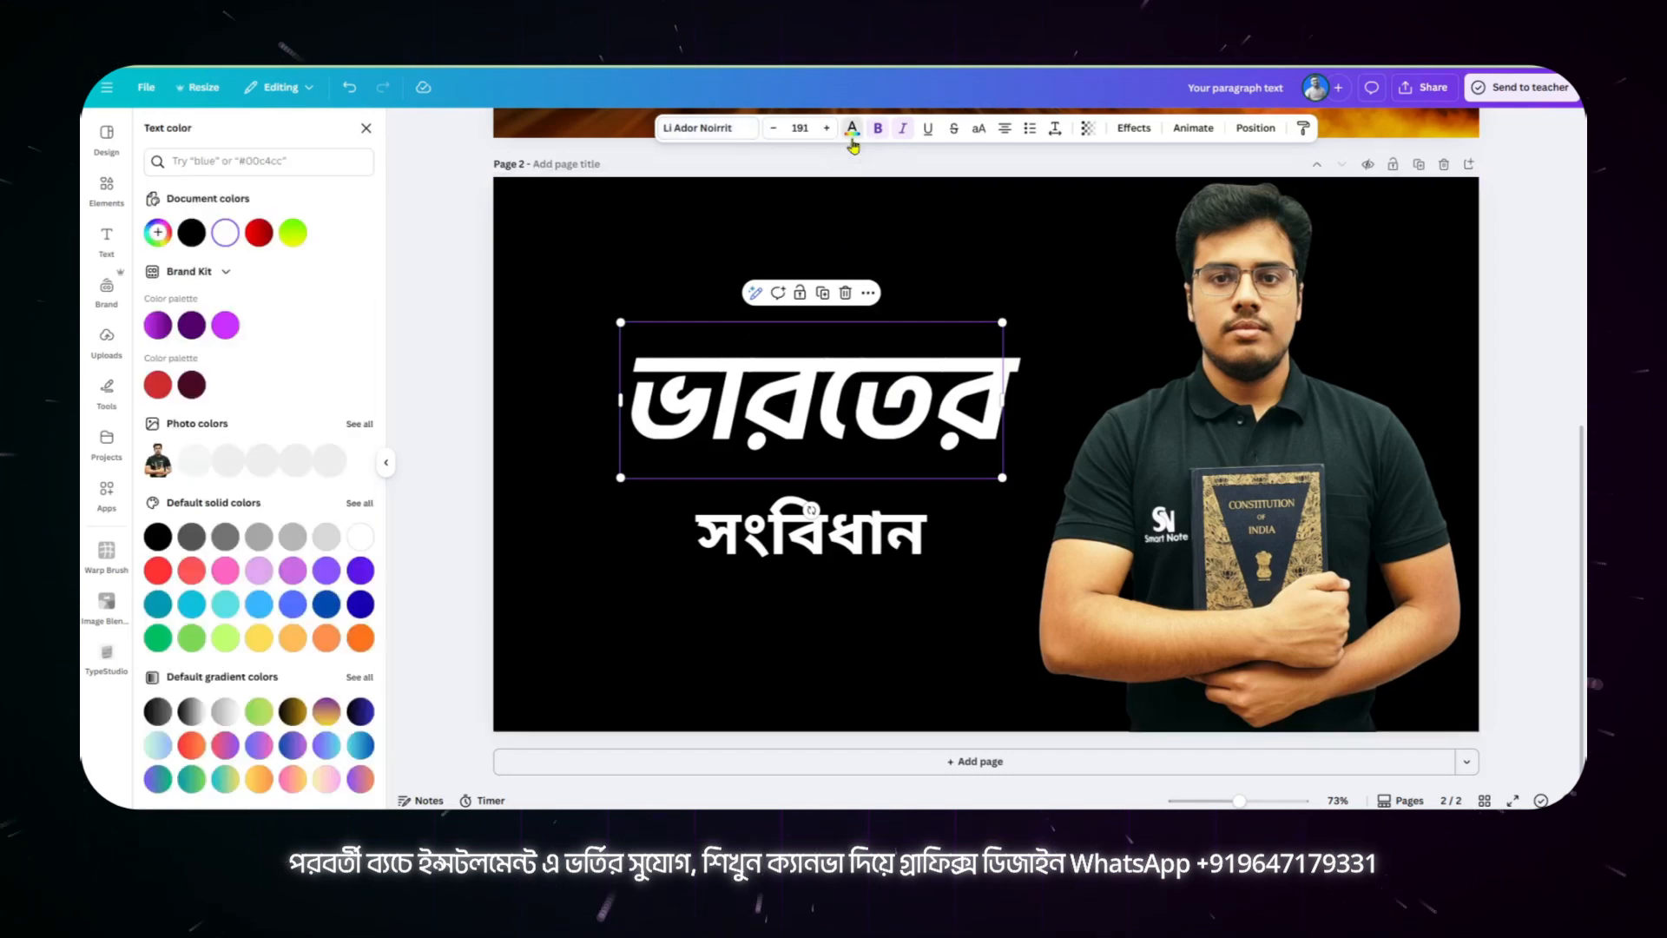
left_click(293, 233)
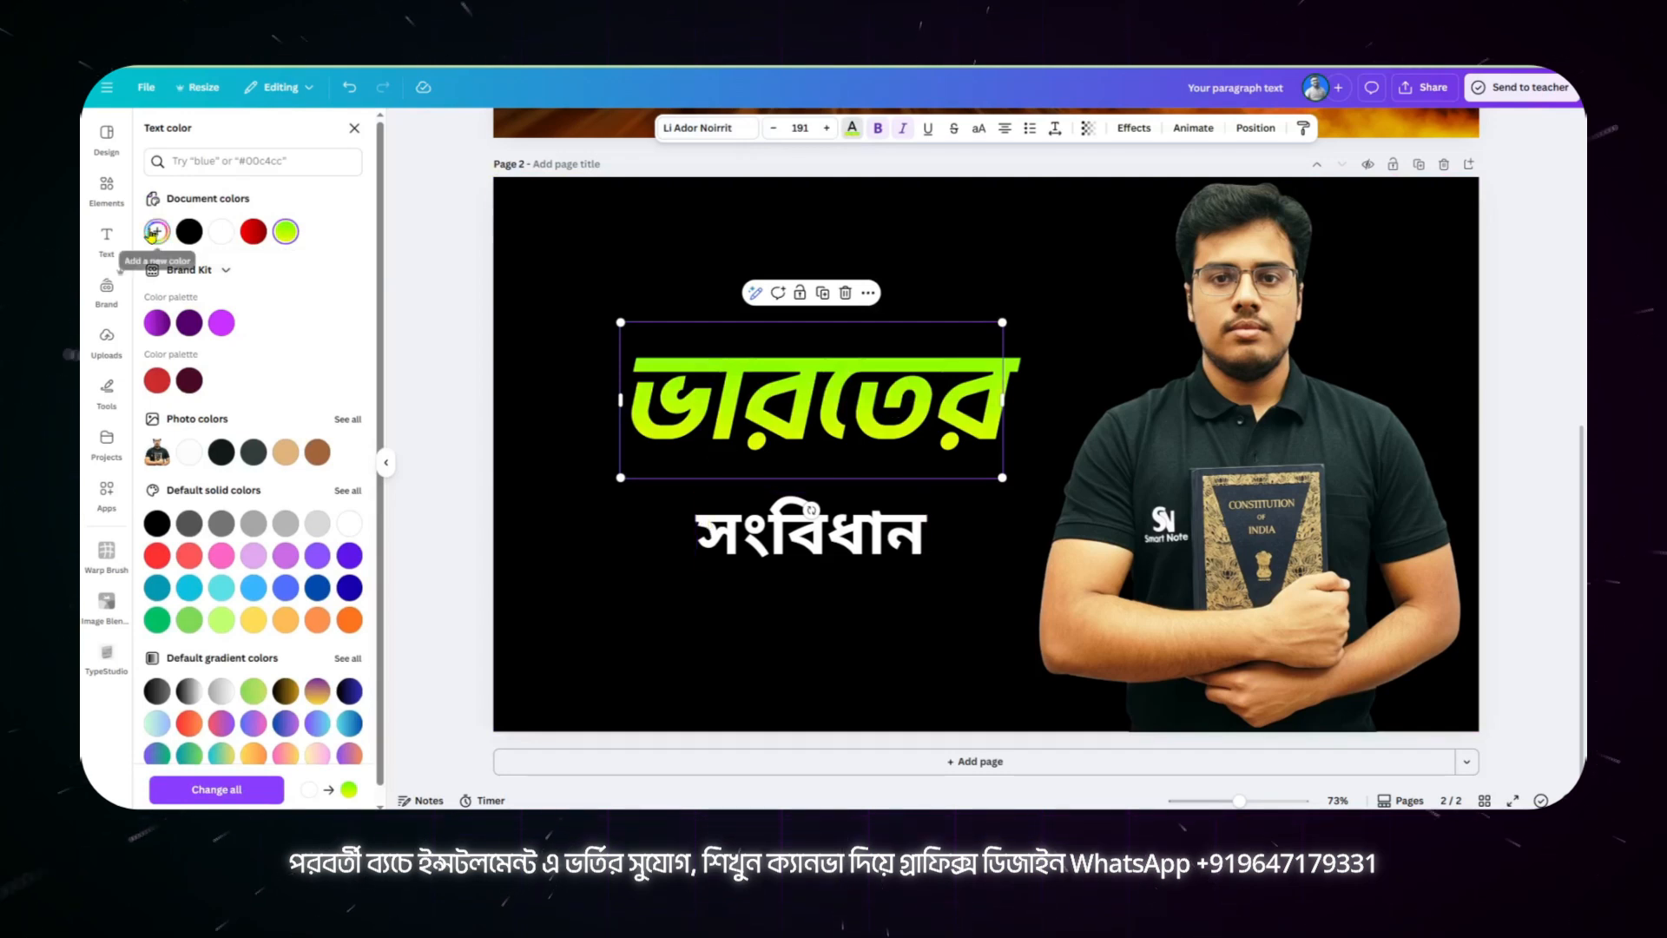
left_click(156, 232)
left_click(305, 269)
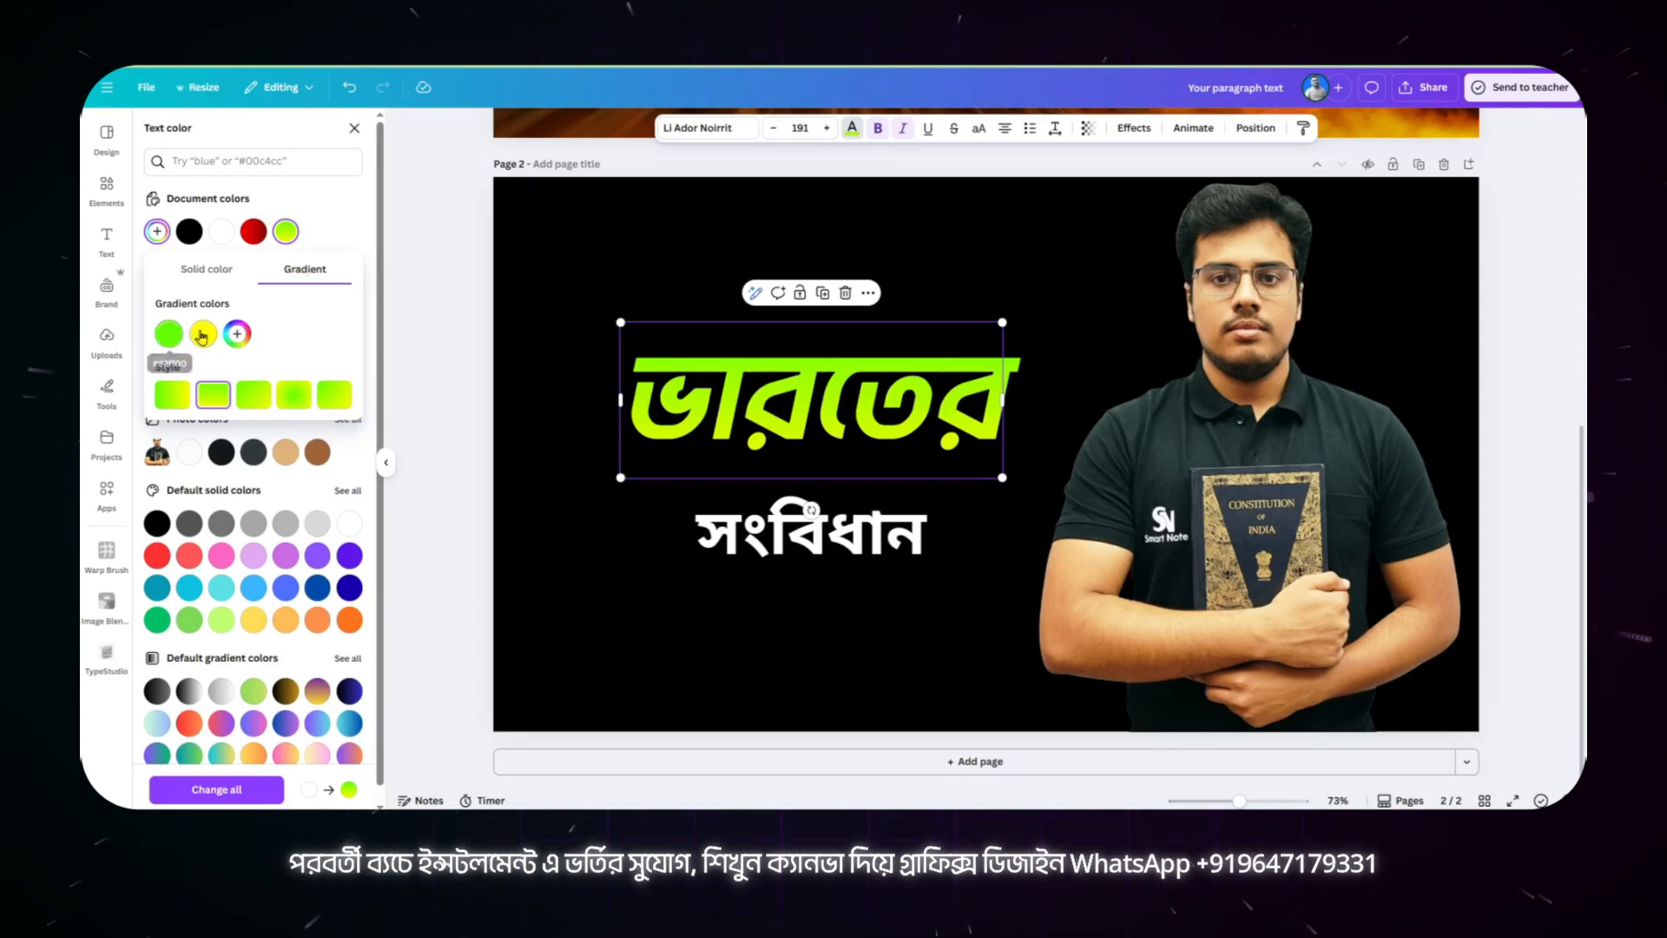
left_click(169, 334)
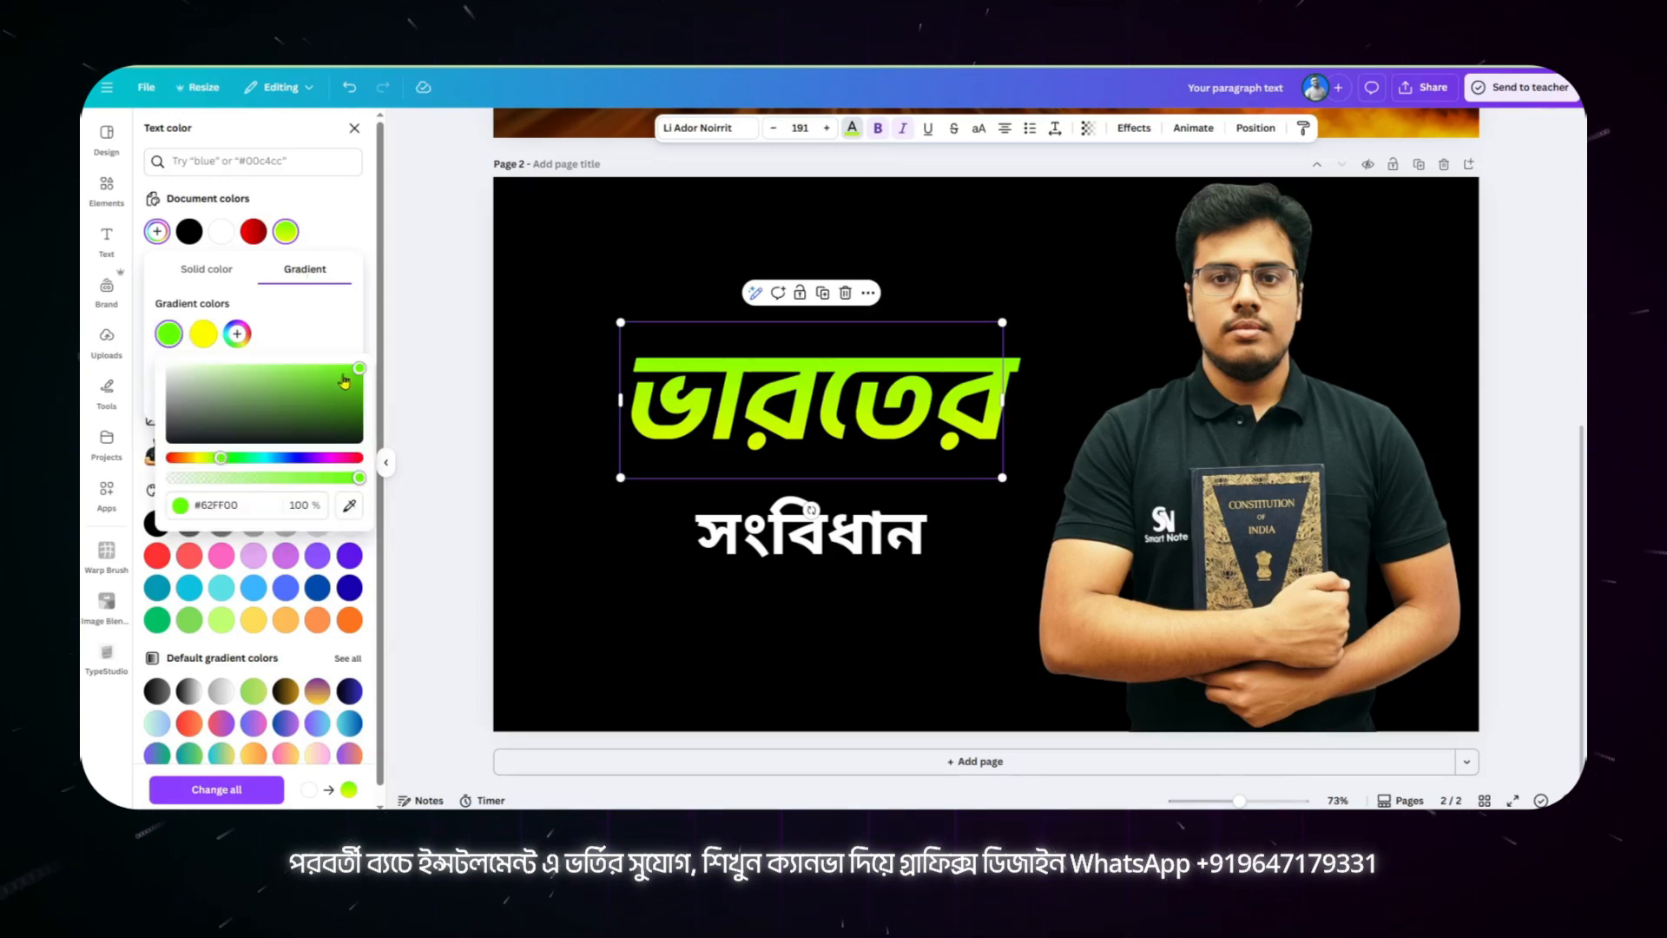
left_click(205, 336)
left_click(213, 338)
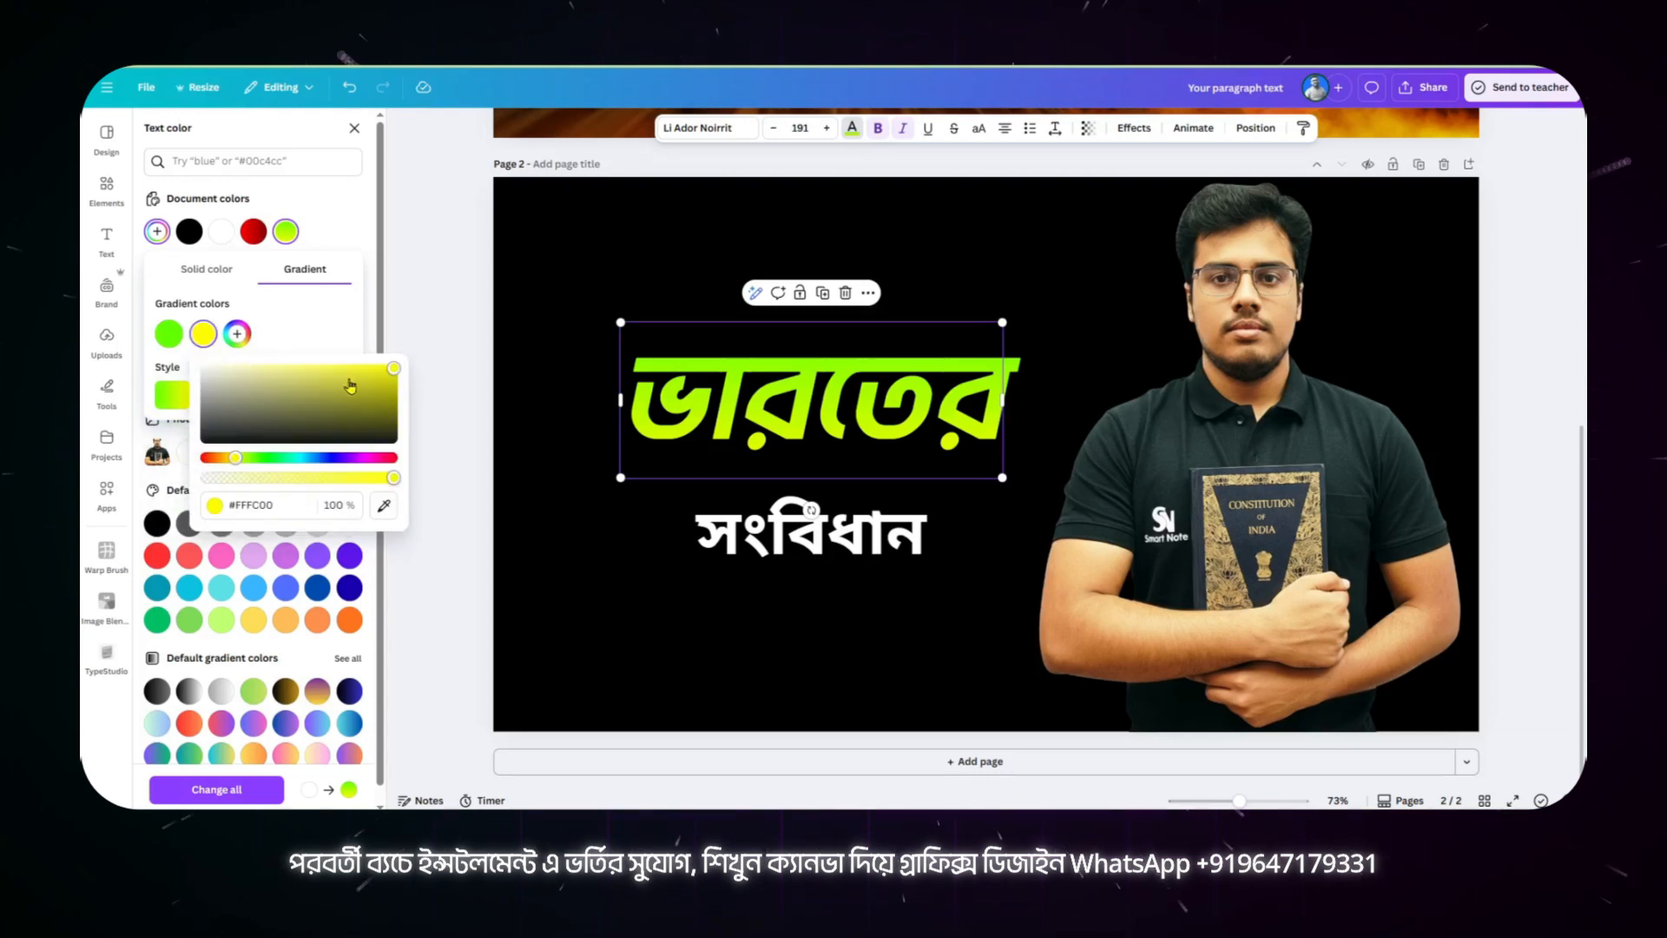
left_click(322, 327)
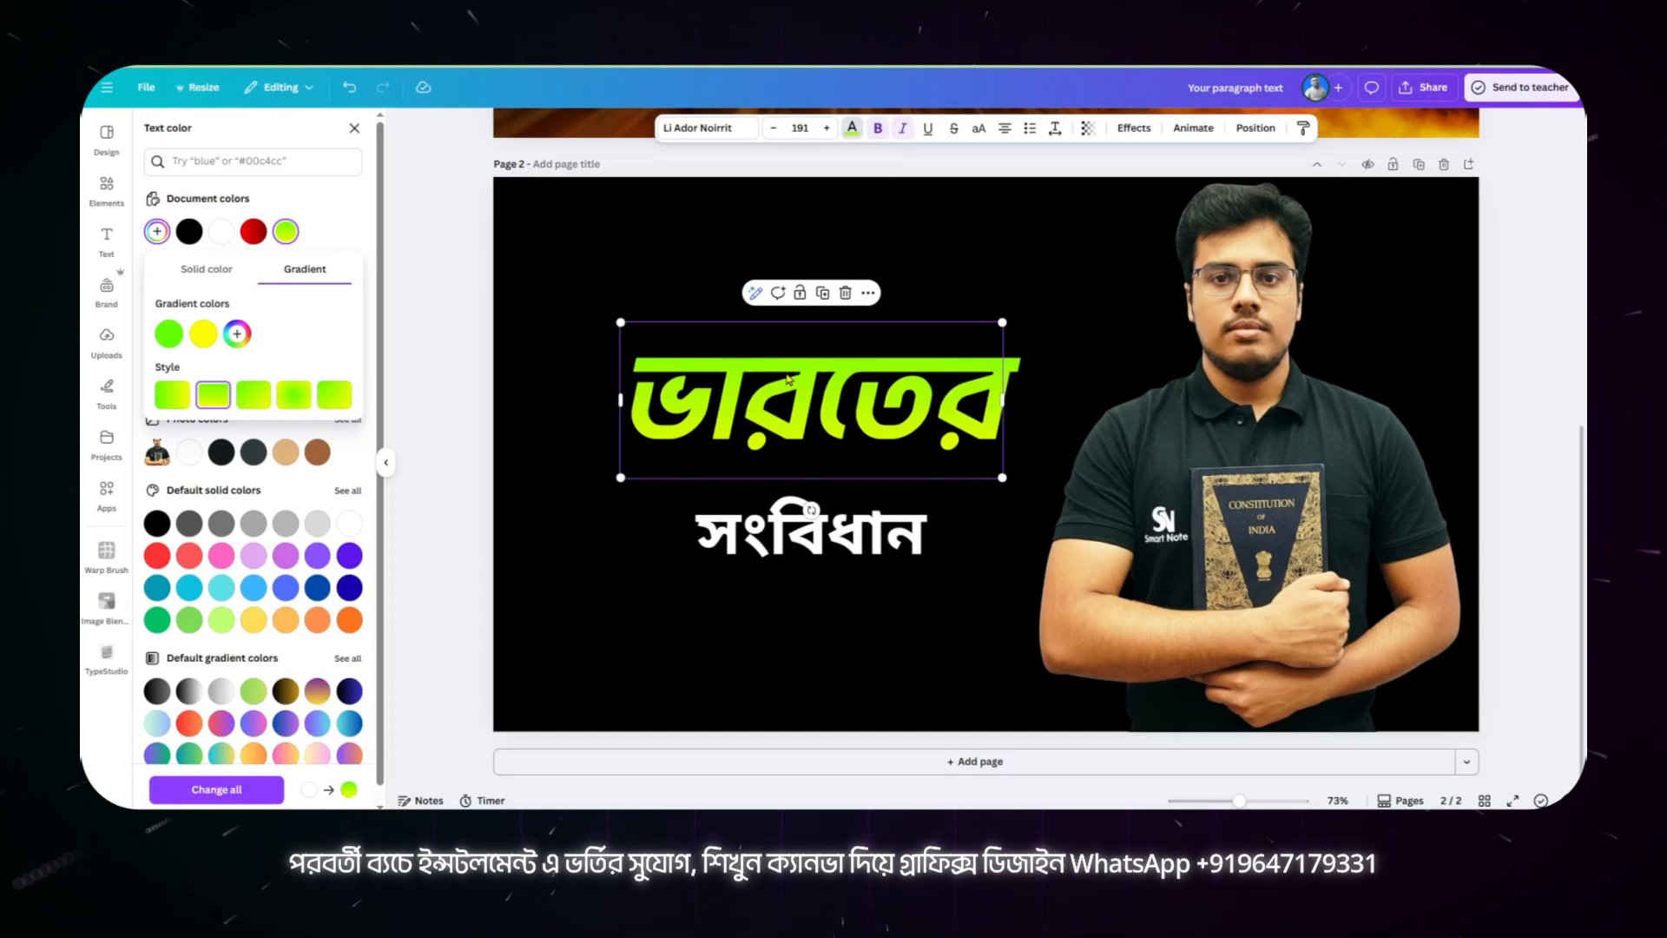
Step: Copy the style of "ভারতের" onto "সংবিধান" and move "সংবিধান" up so it slightly overlaps the heading above
left_click(1303, 132)
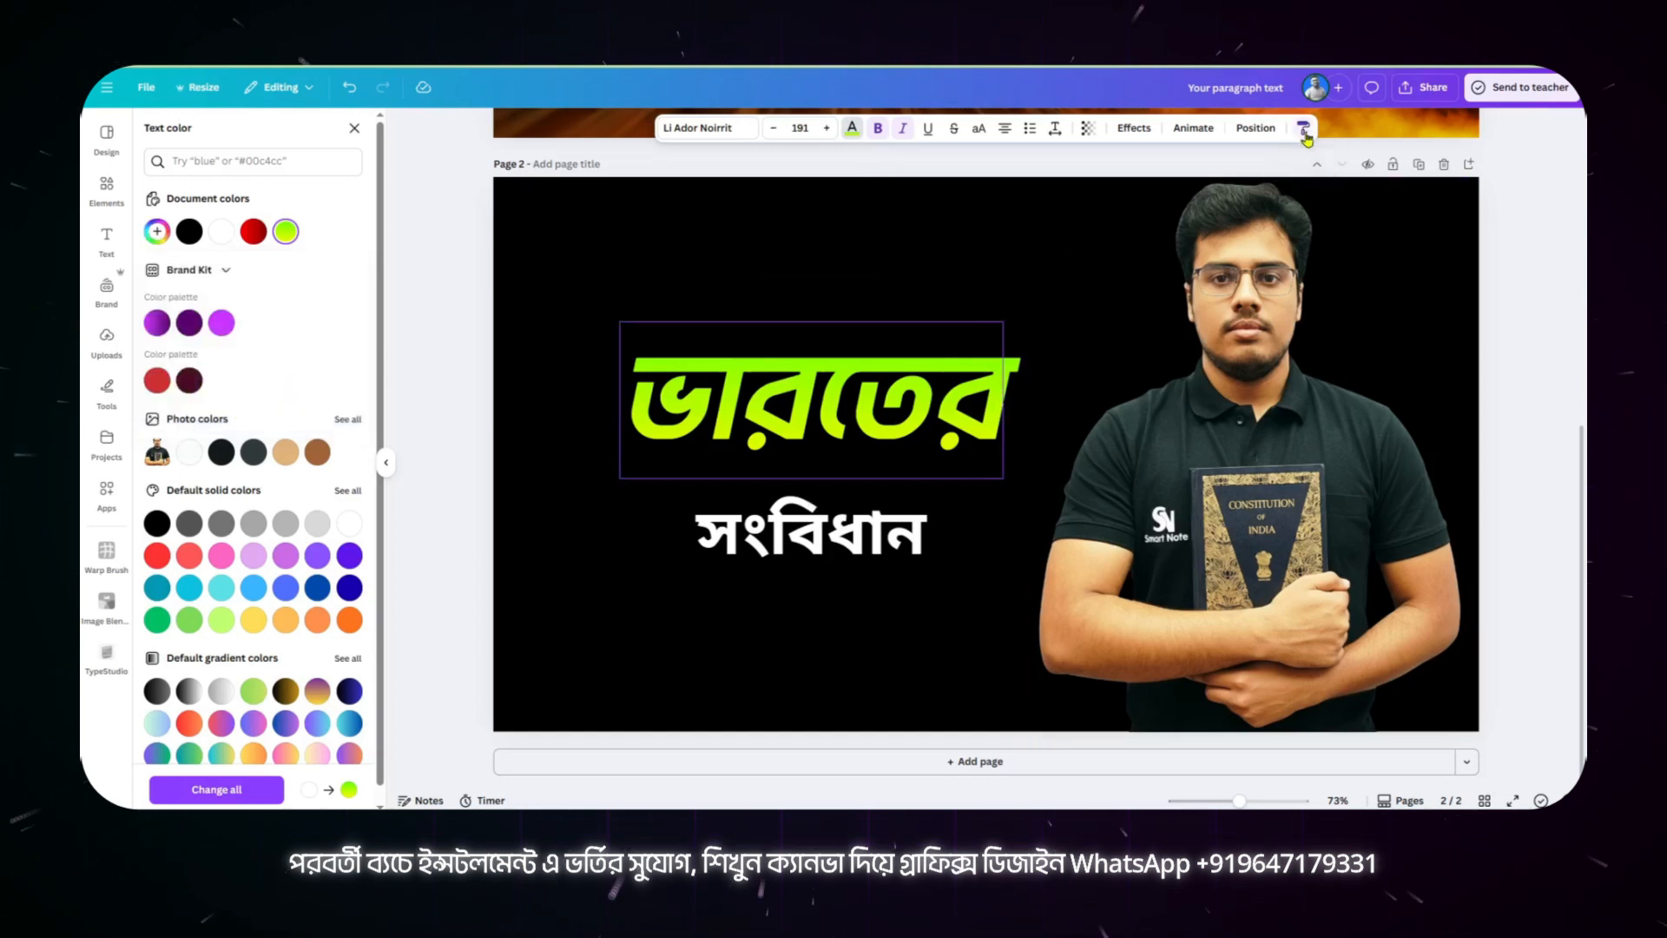
left_click(845, 546)
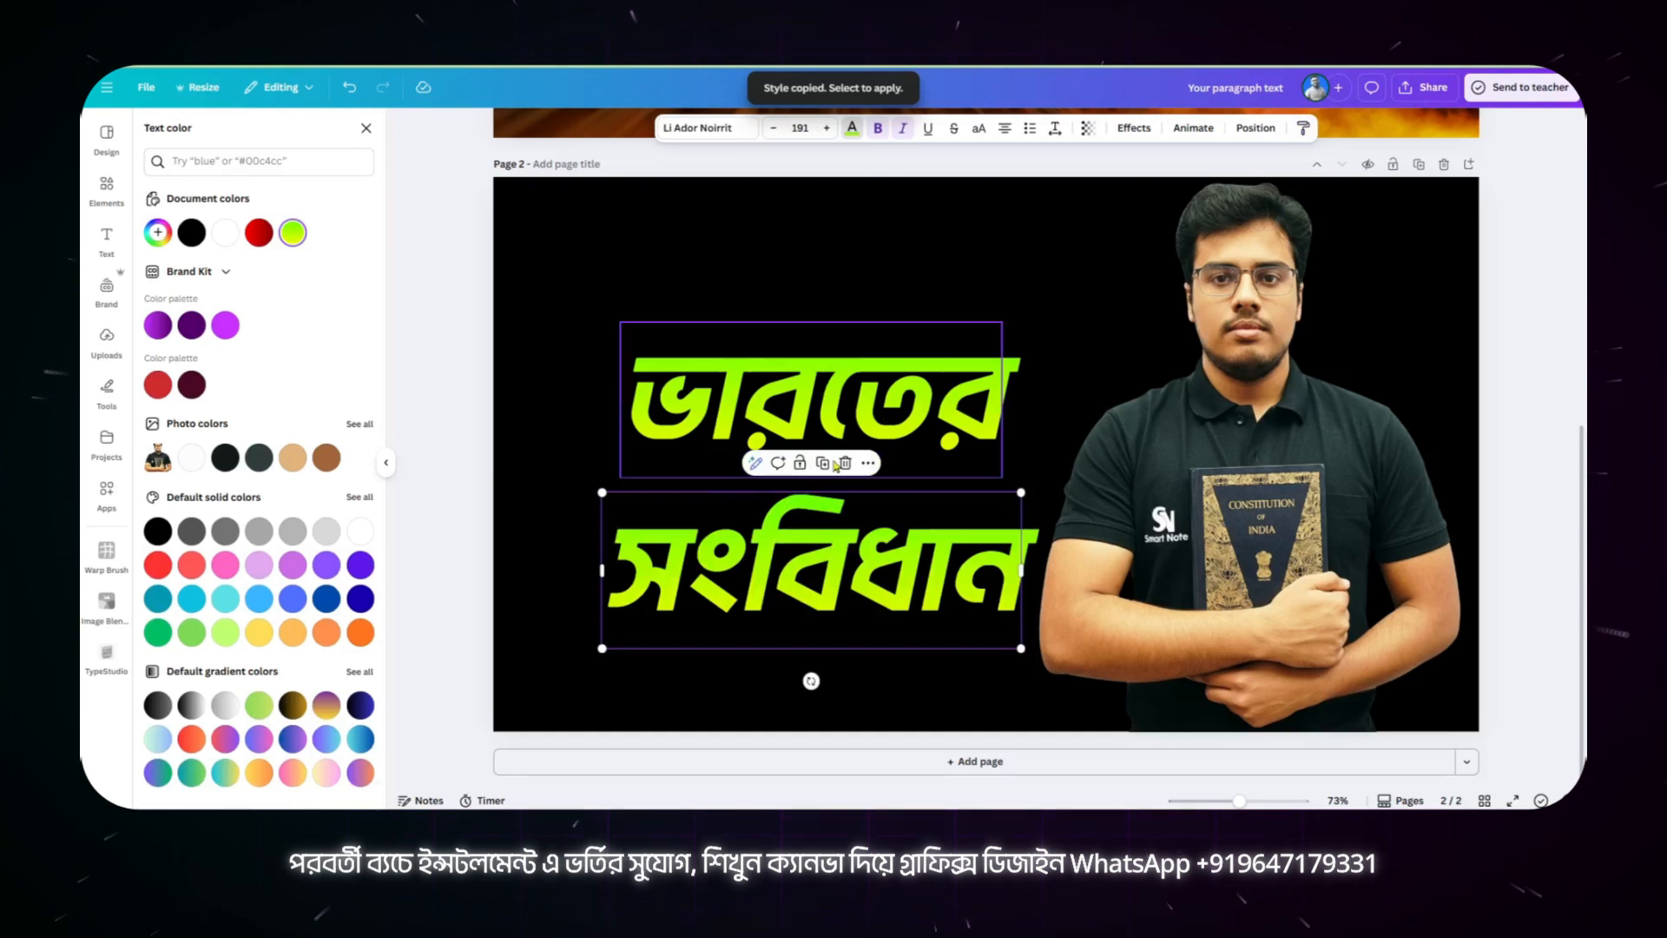
left_click_drag(899, 590, 899, 514)
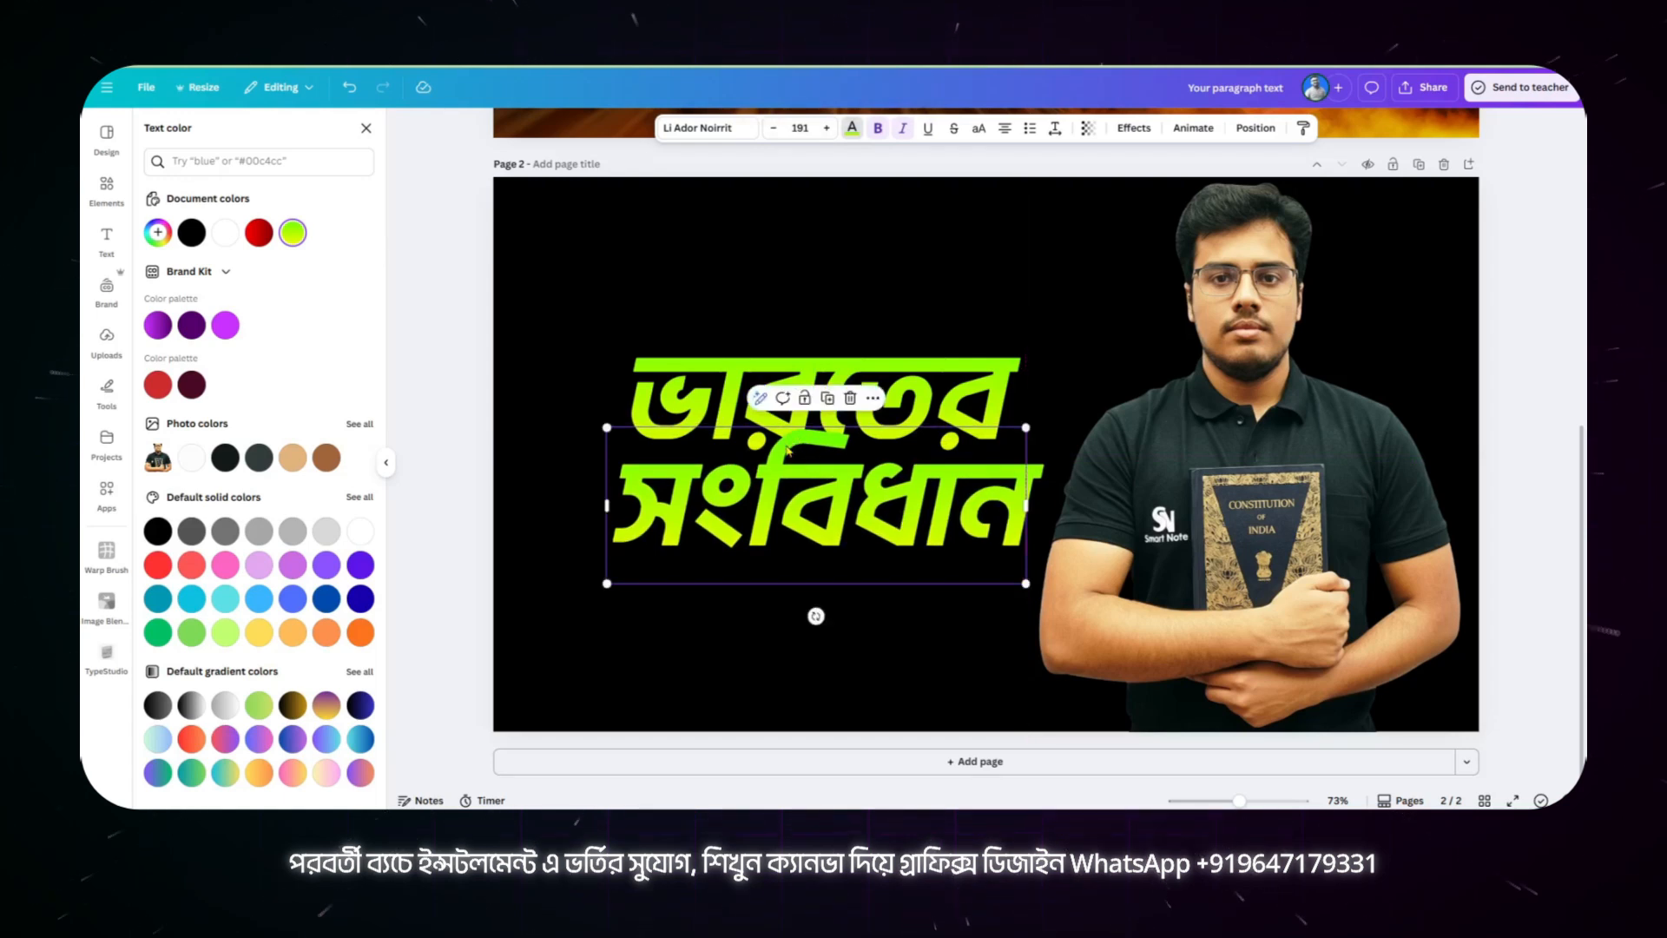
mouse_move(812, 499)
left_mouse_down()
mouse_move(813, 519)
mouse_move(841, 496)
left_mouse_up()
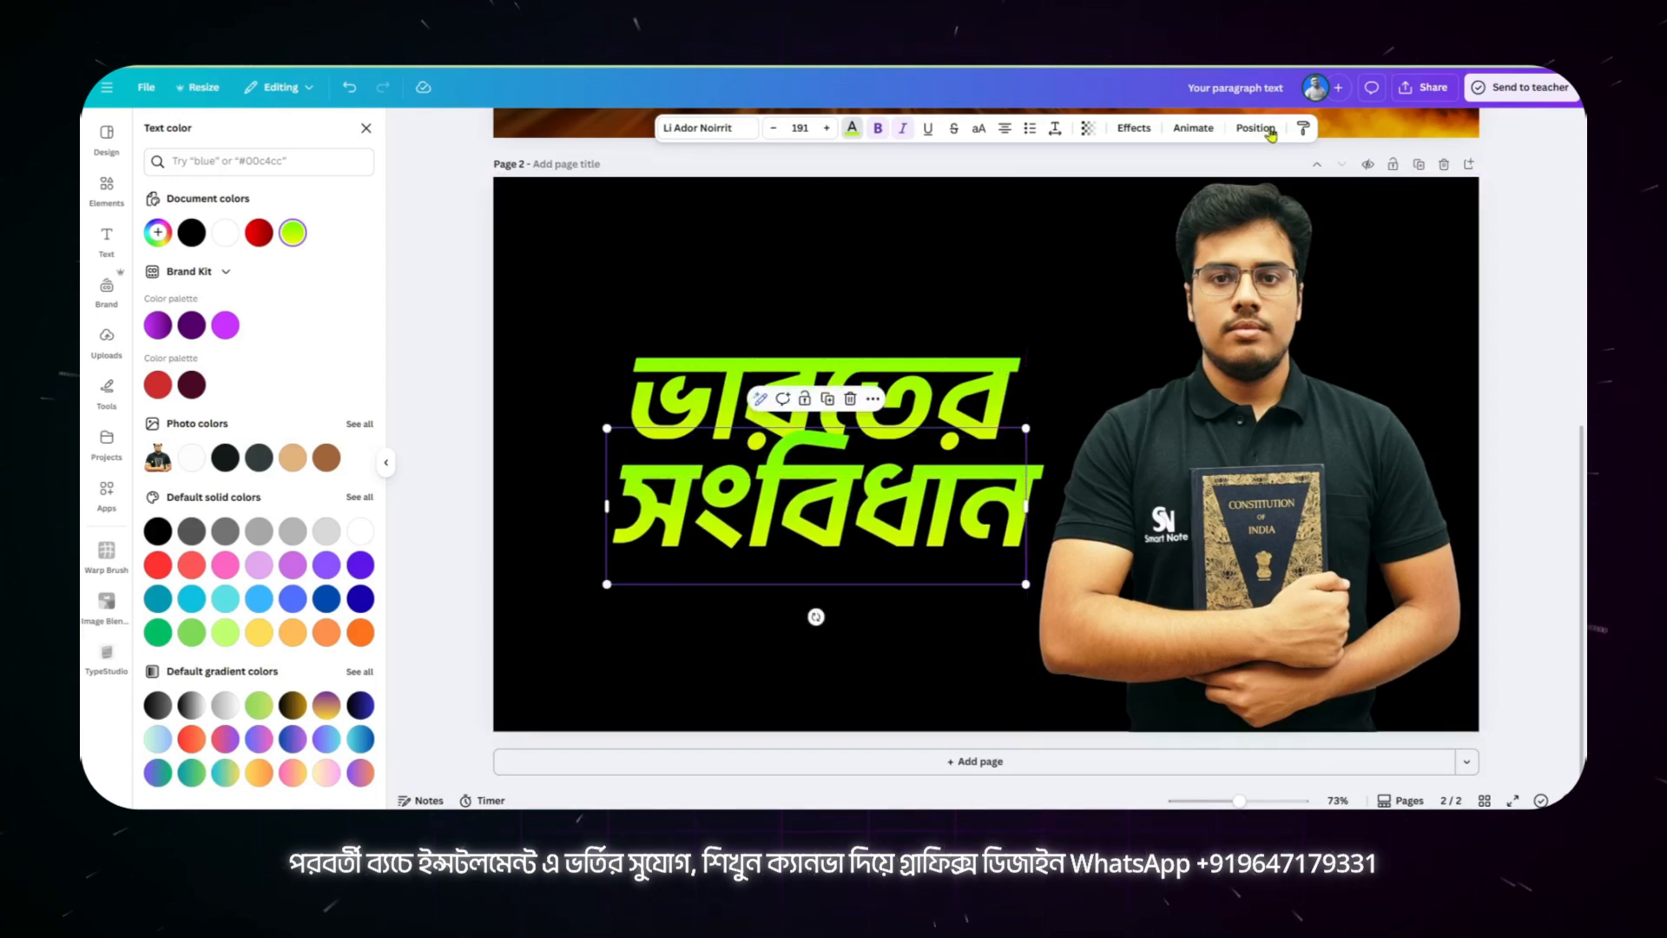
Step: Reorder the layers so "সংবিধান" sits at the back, behind "ভারতের" and the portrait
left_click(1256, 128)
left_click_drag(286, 235, 253, 298)
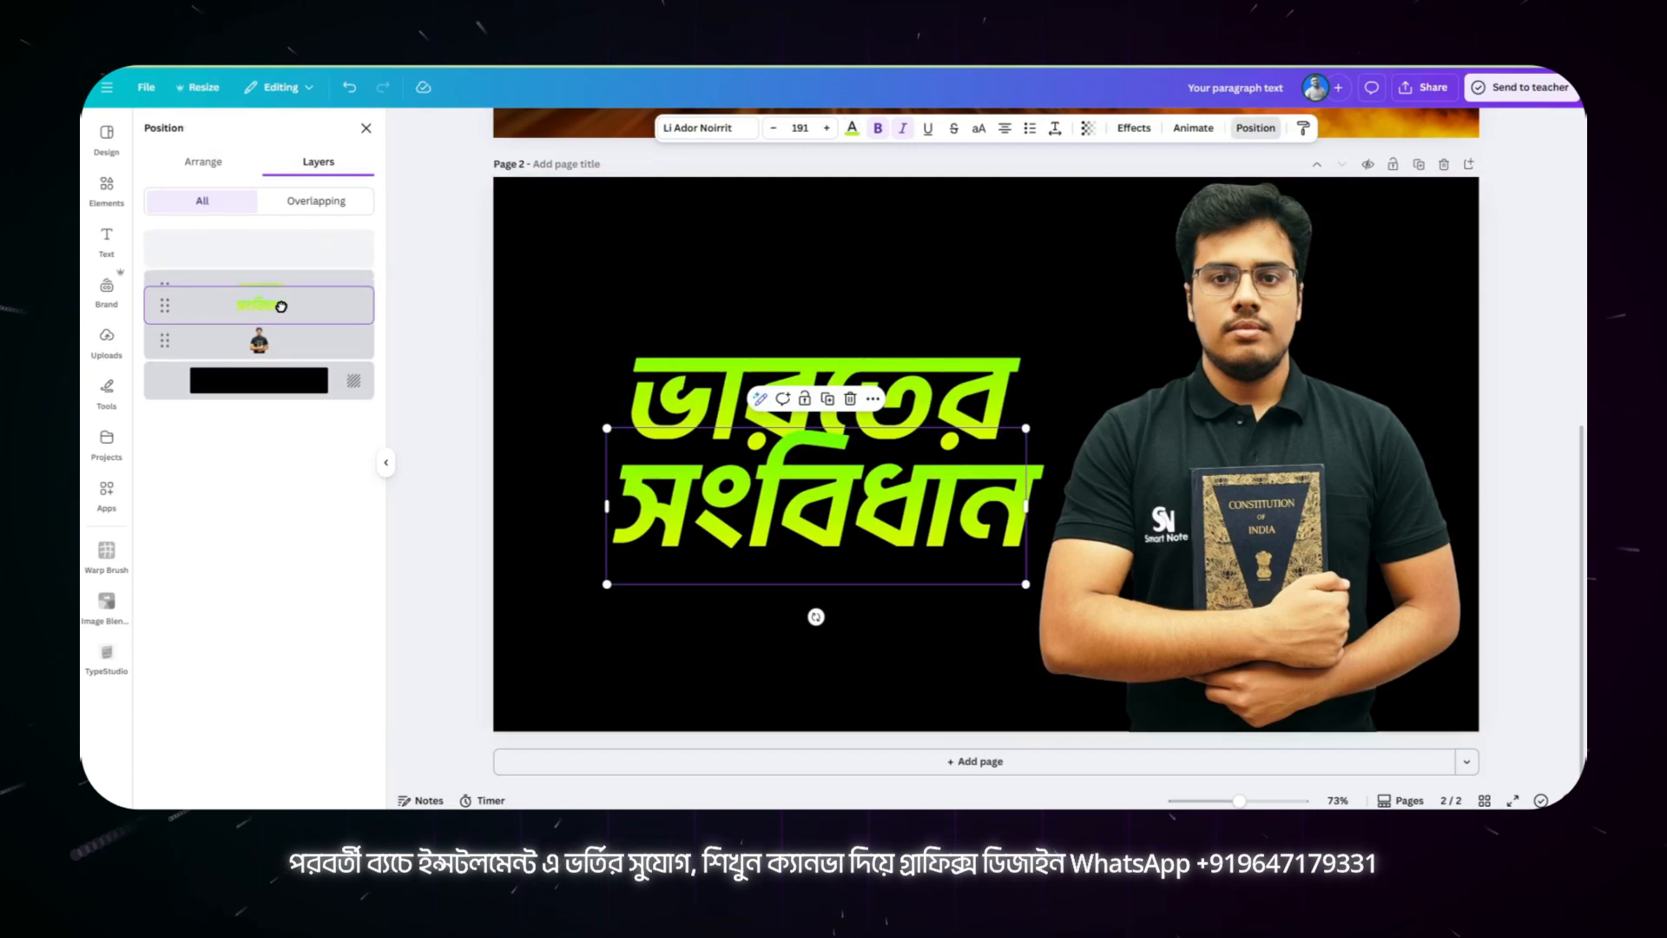
left_click(221, 168)
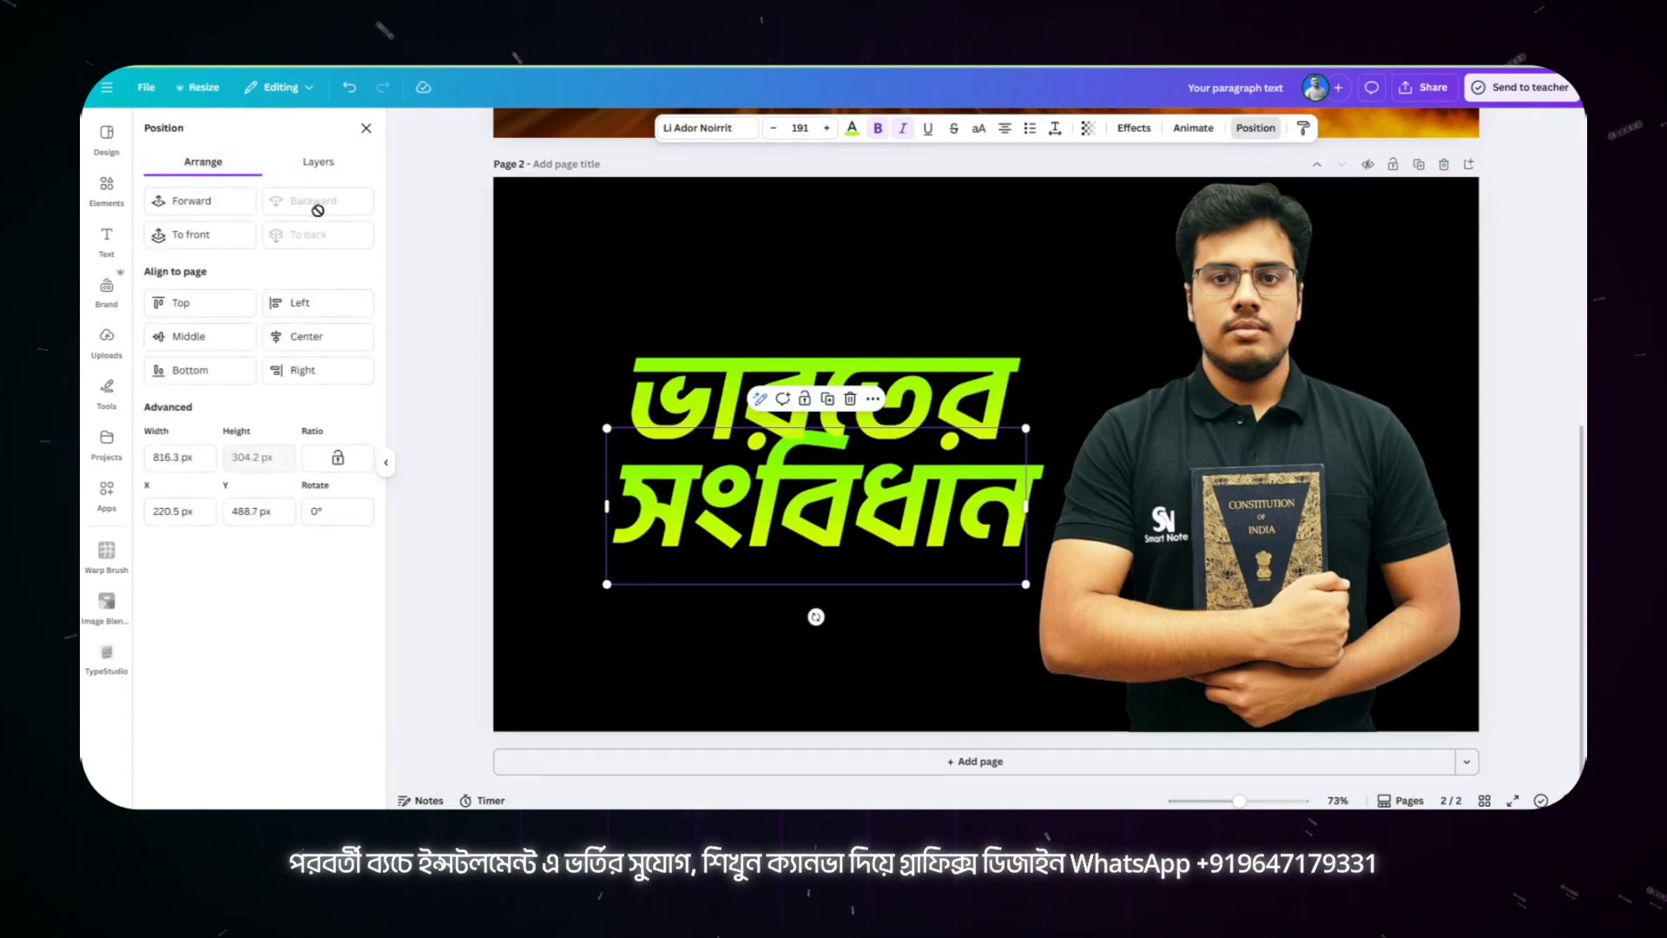
left_click(881, 587)
Step: Give "ভারতের" a black shadow effect with offset 60, direction 36, blur 100 and transparency 100
left_click(816, 414)
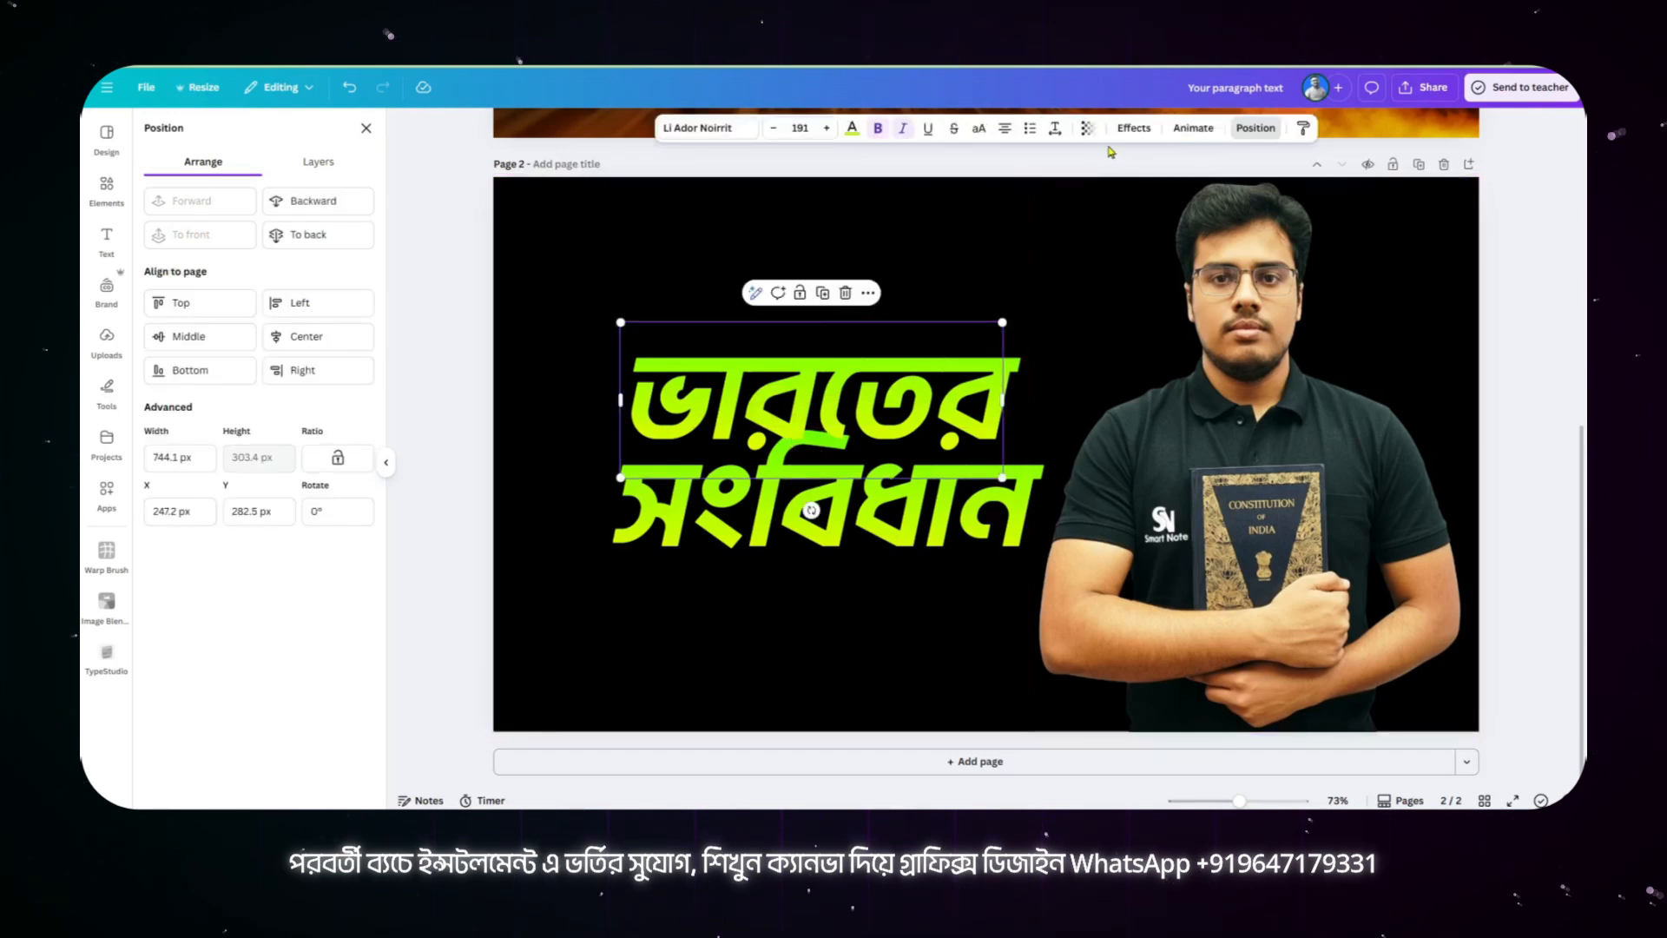
left_click(1132, 128)
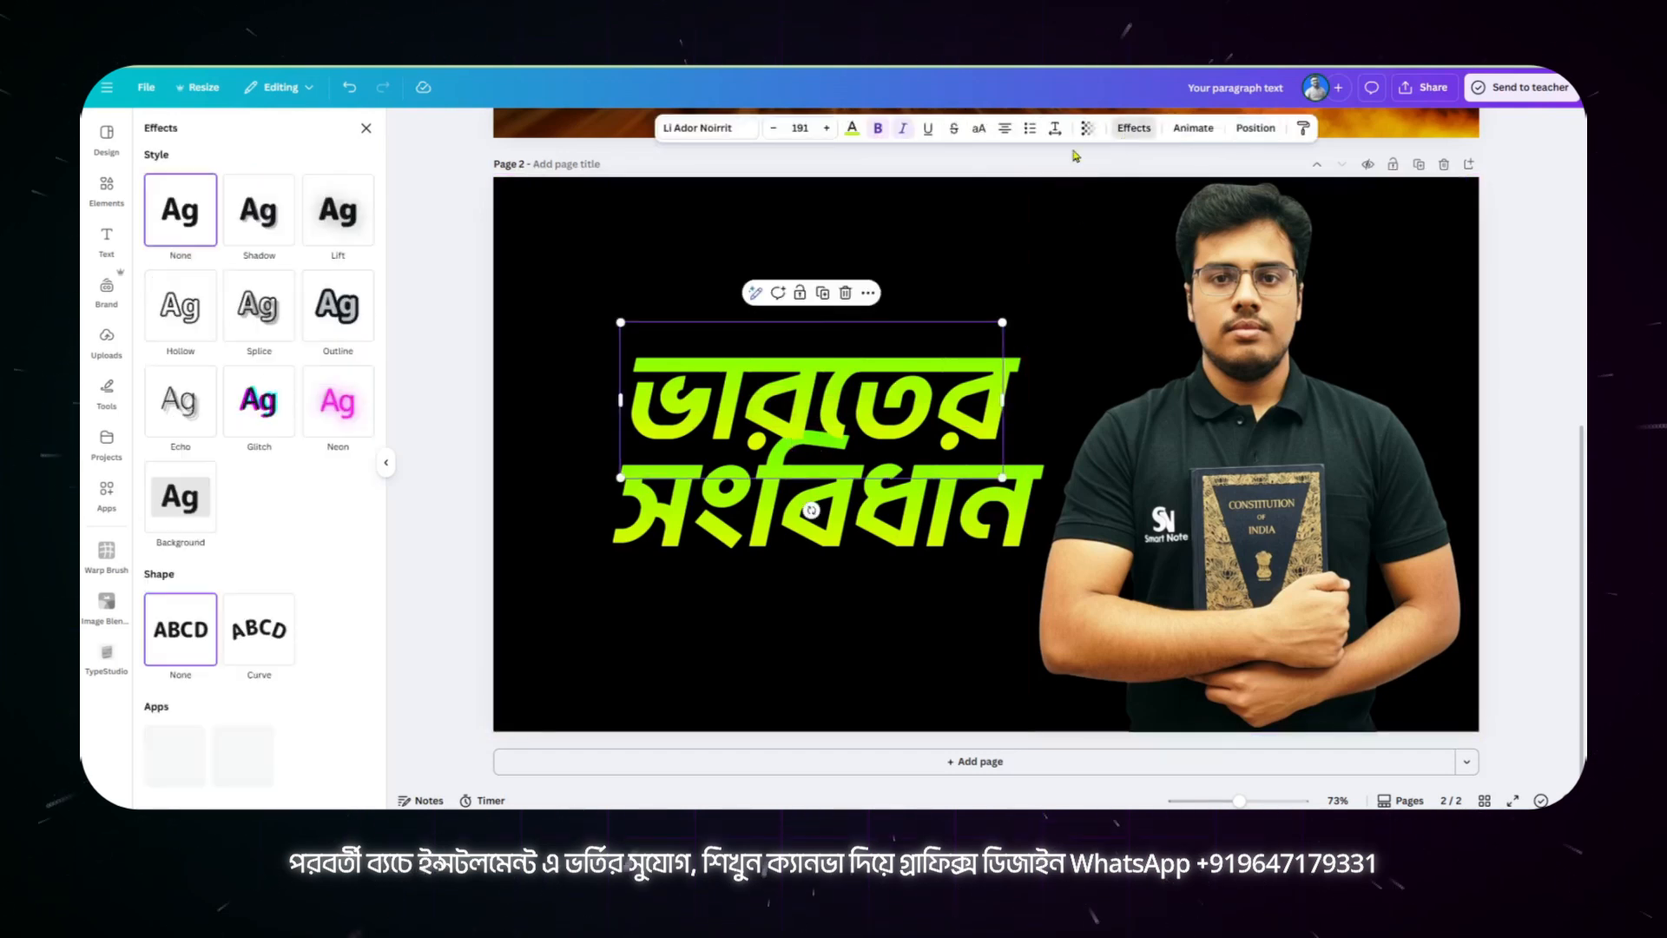
left_click(273, 215)
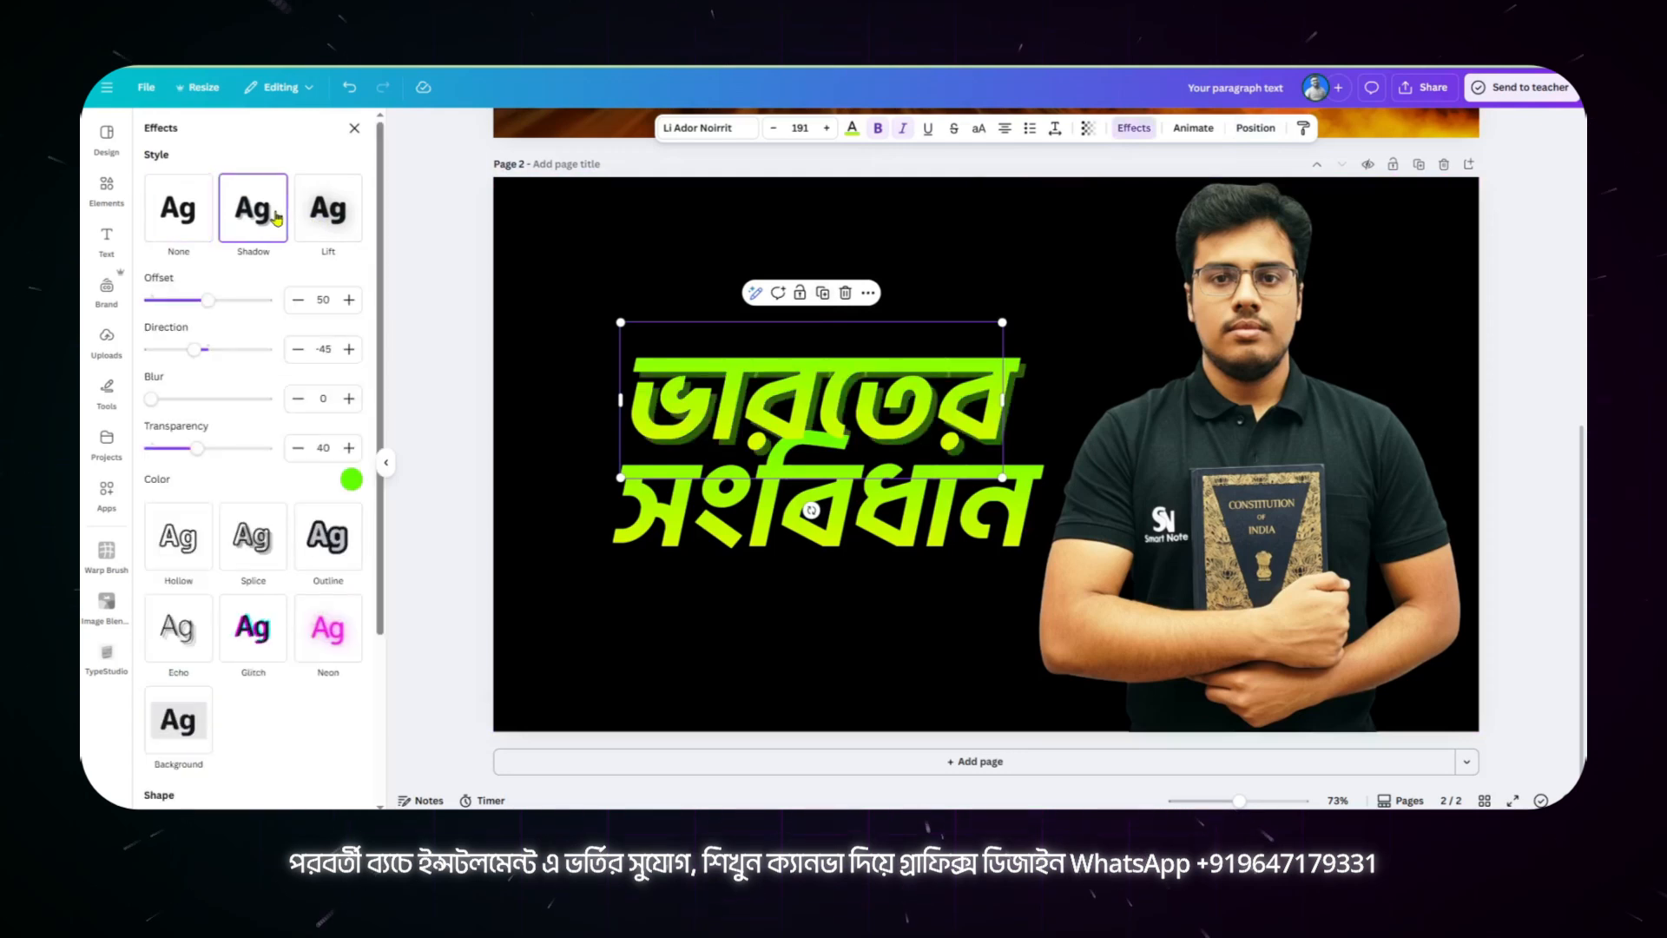
left_click(352, 480)
left_click(183, 547)
left_click_drag(197, 448, 265, 448)
left_click_drag(162, 405, 281, 450)
left_click_drag(197, 364, 223, 379)
left_click_drag(208, 299, 223, 321)
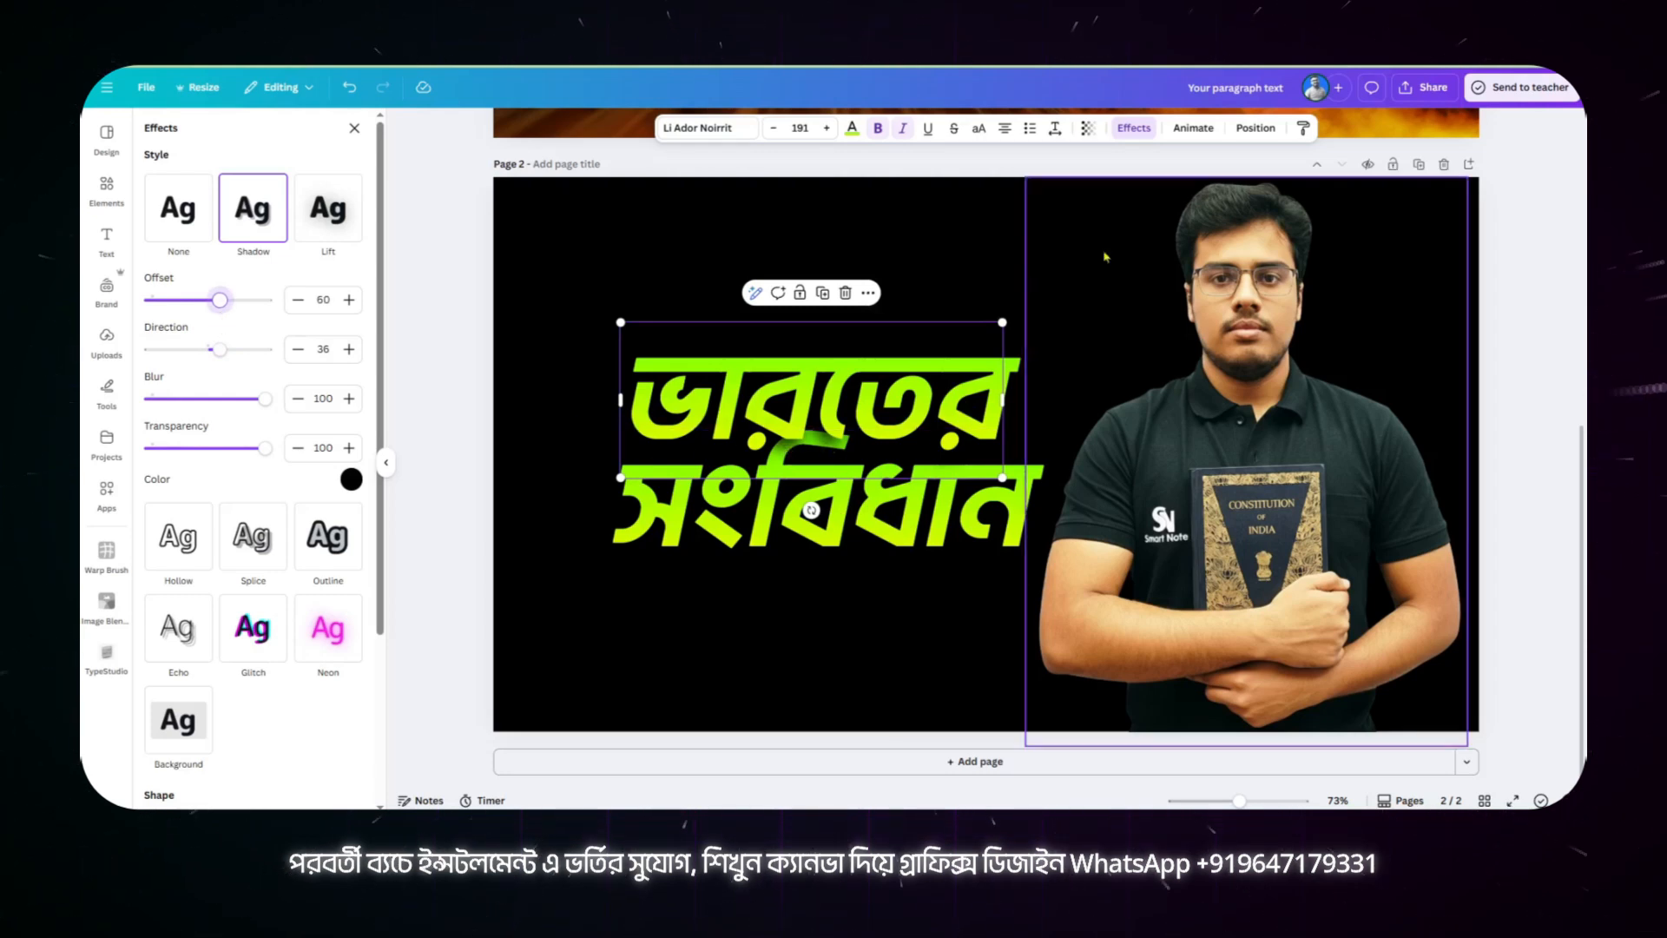
Step: Copy the shadowed style of "ভারতের" onto "সংবিধান" and compare the headings with the page 1 design
left_click(1301, 129)
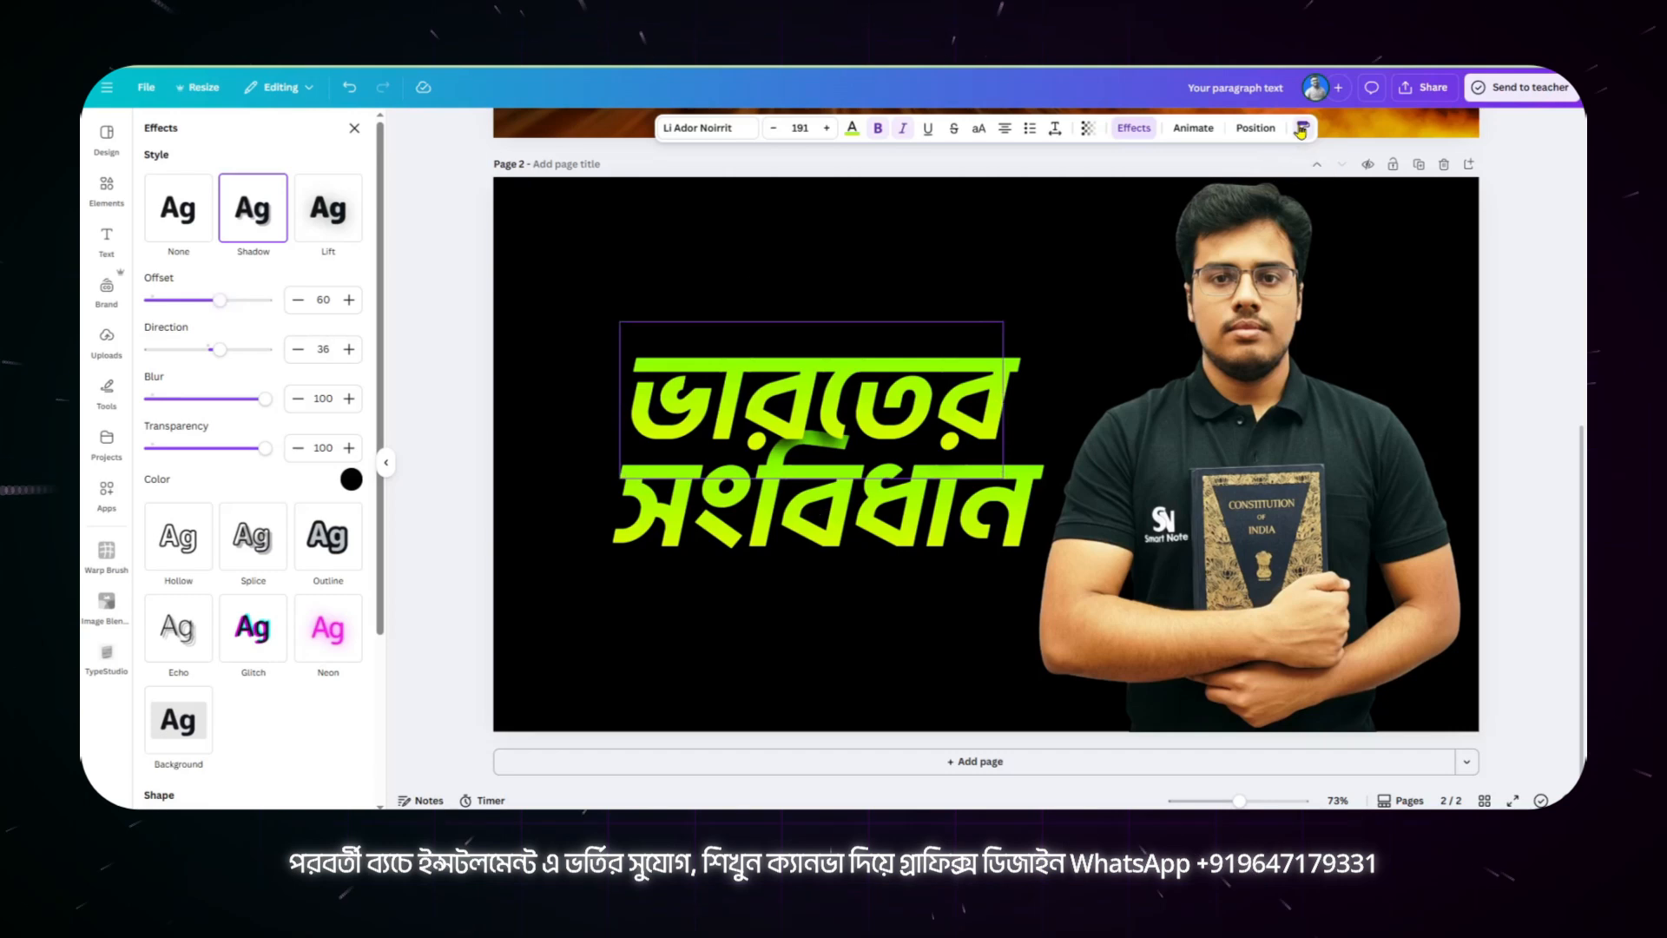
left_click(840, 539)
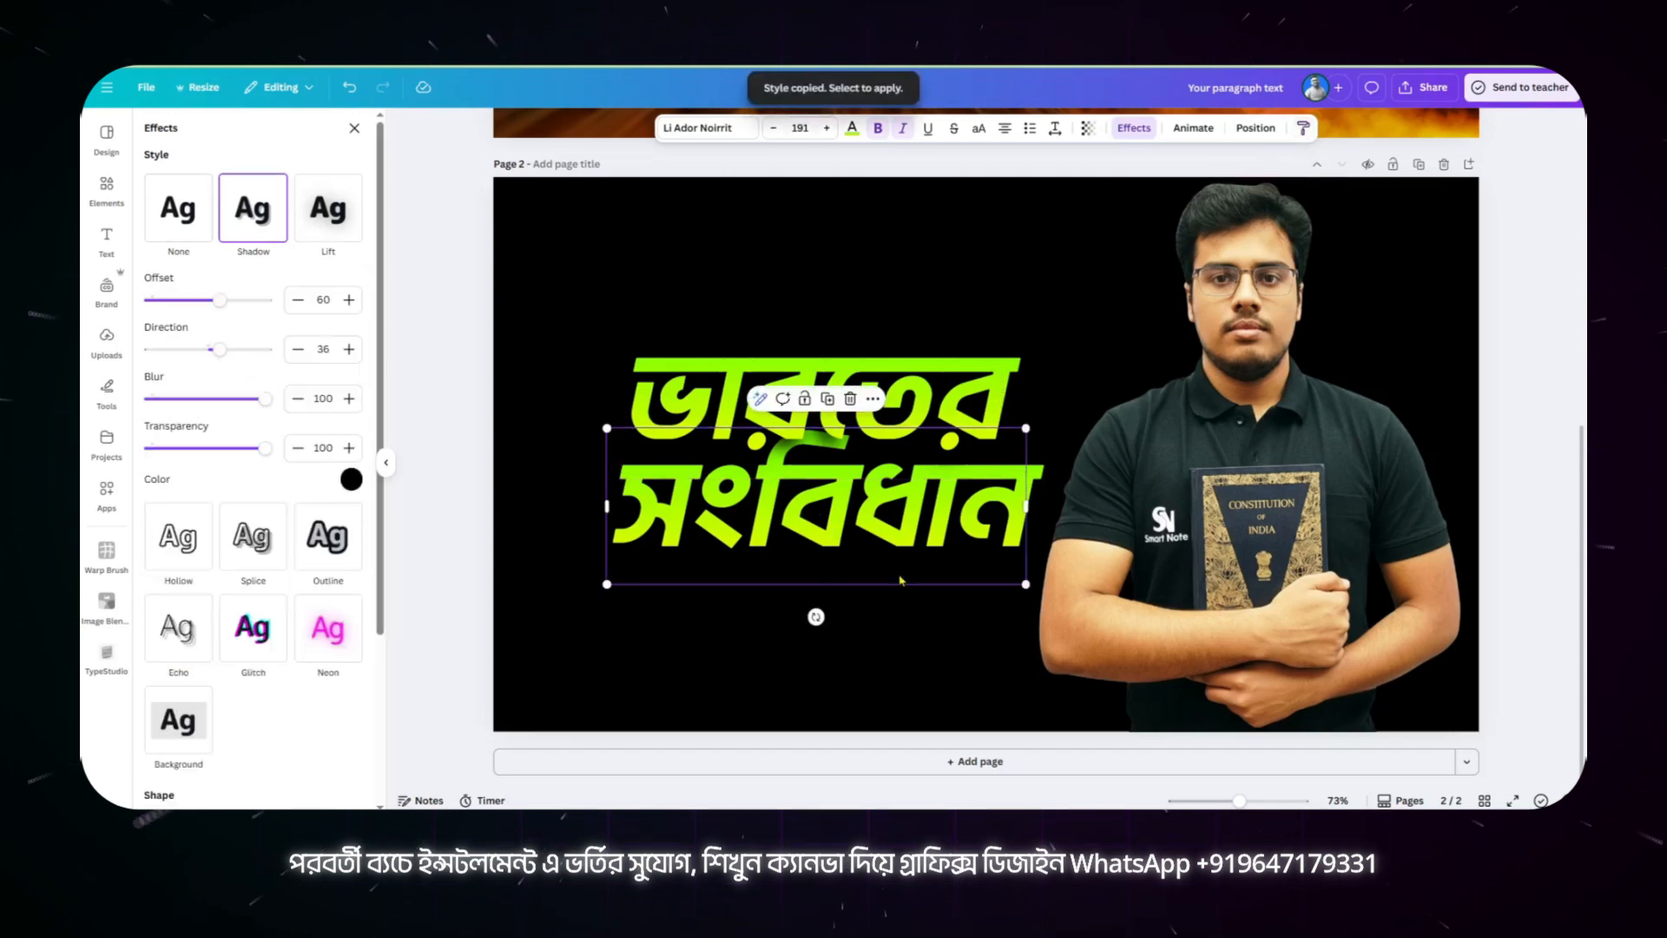
scroll(919, 573, "up", 5)
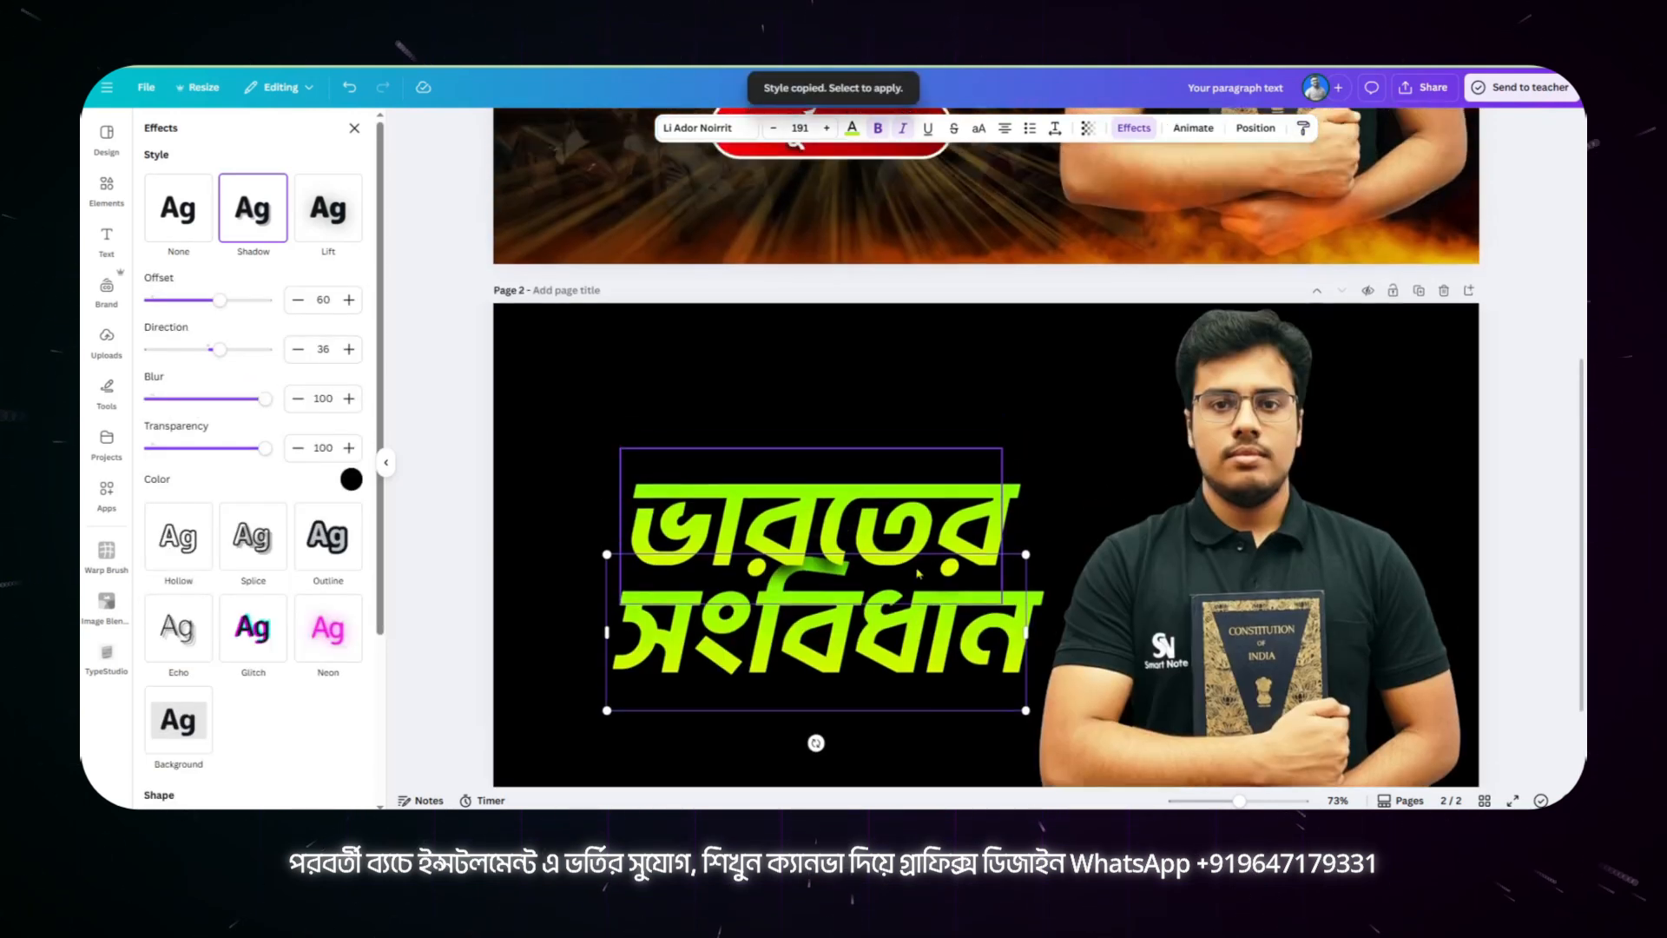
scroll(919, 573, "up", 1)
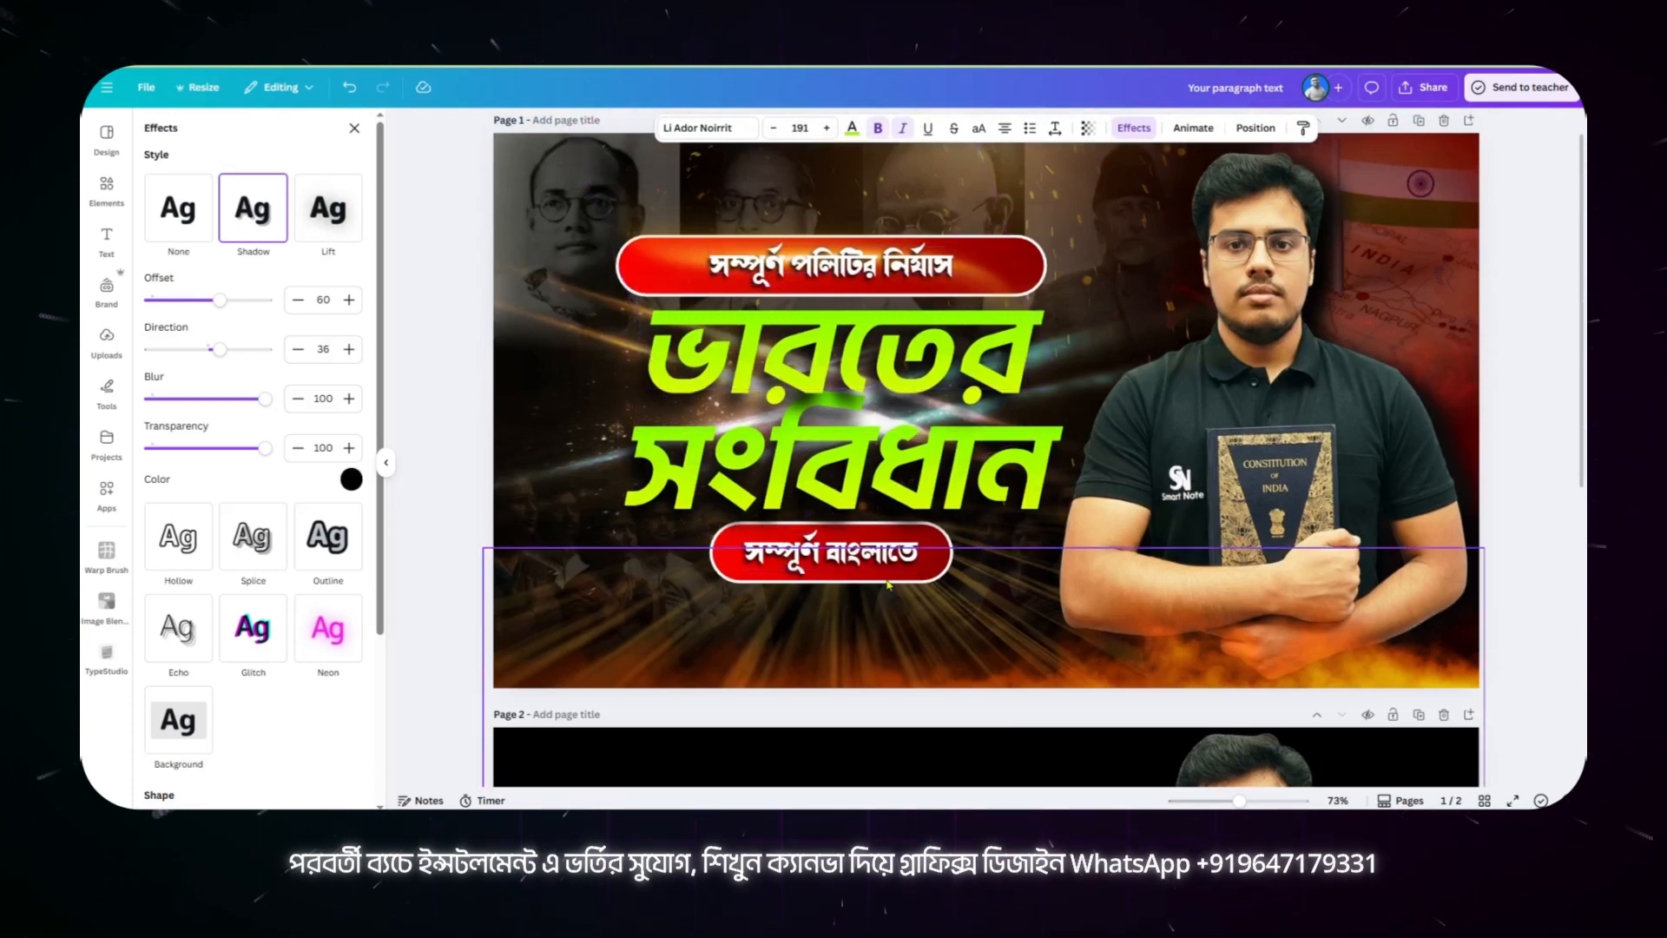
scroll(887, 584, "down", 1)
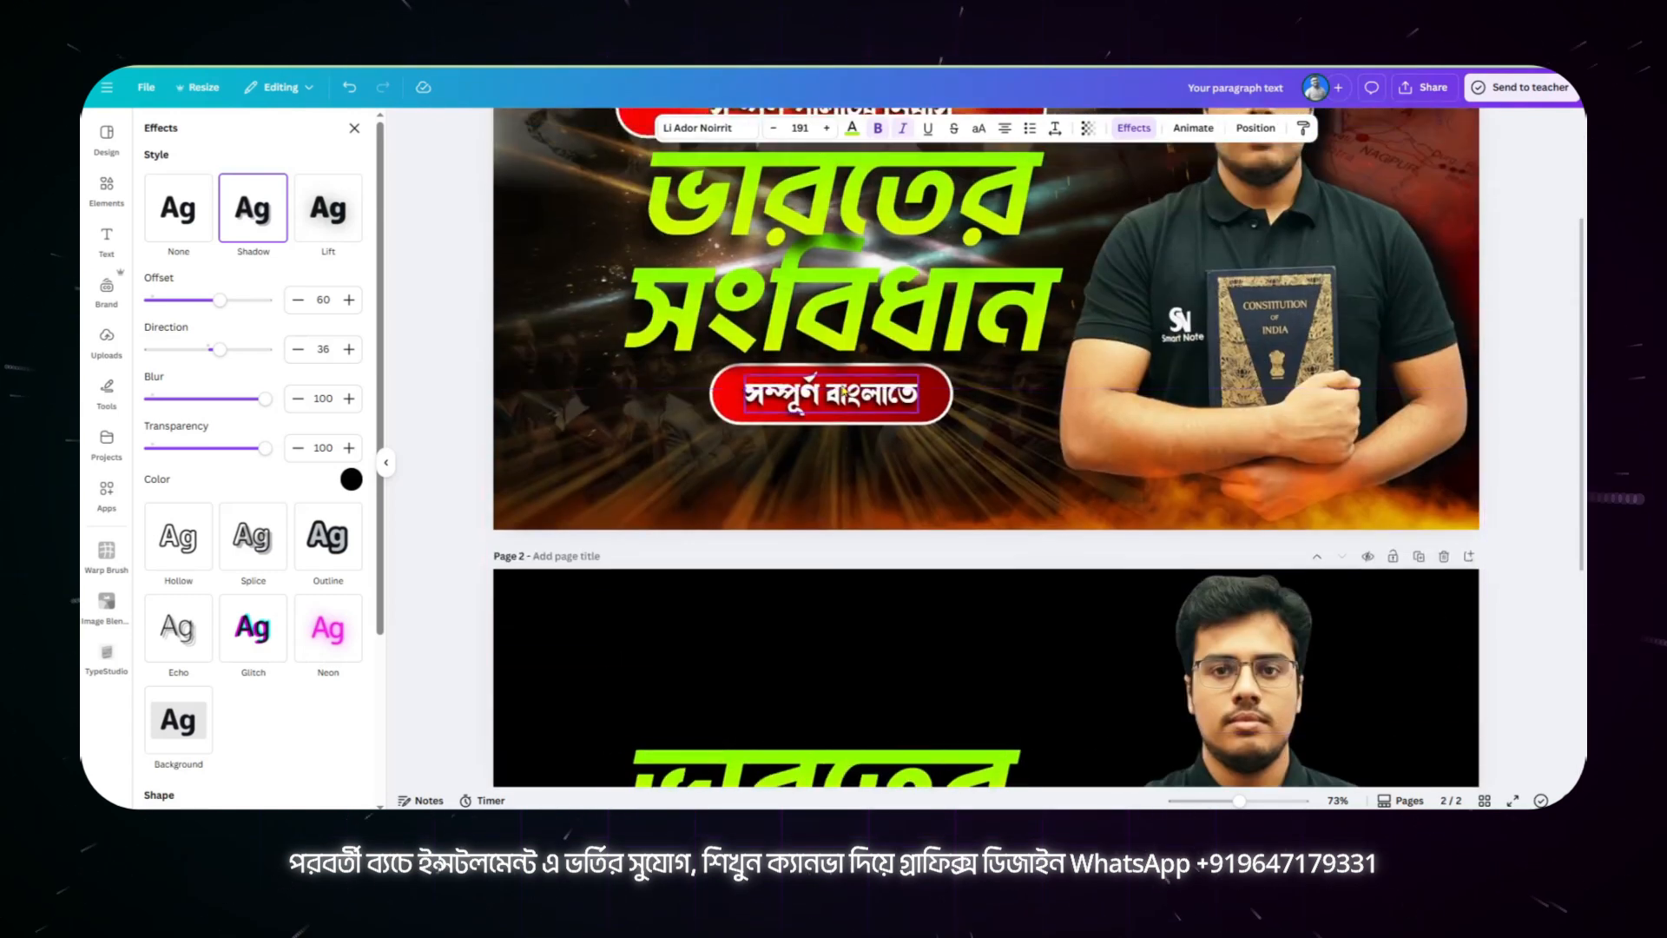
Step: Copy "সম্পূর্ণ পলিটির নির্যাস" from page 1 and paste it into a new heading placed above "ভারতের" on page 2
scroll(844, 392, "up", 2)
double_click(825, 262)
key("ctrl+c")
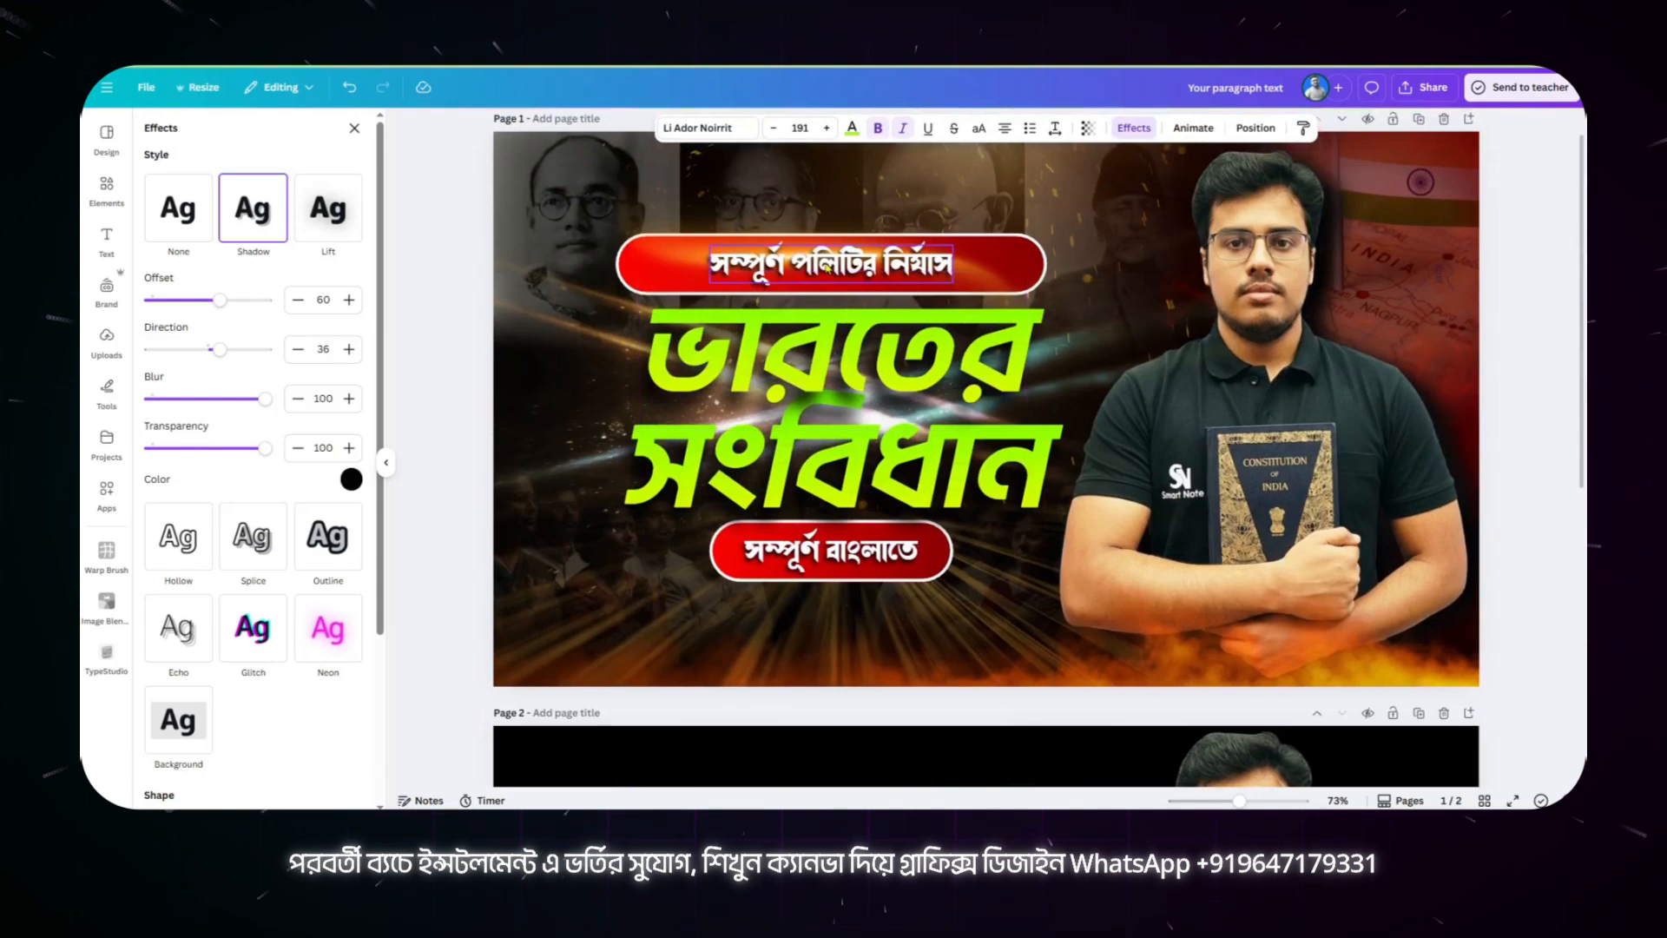
scroll(882, 518, "down", 5)
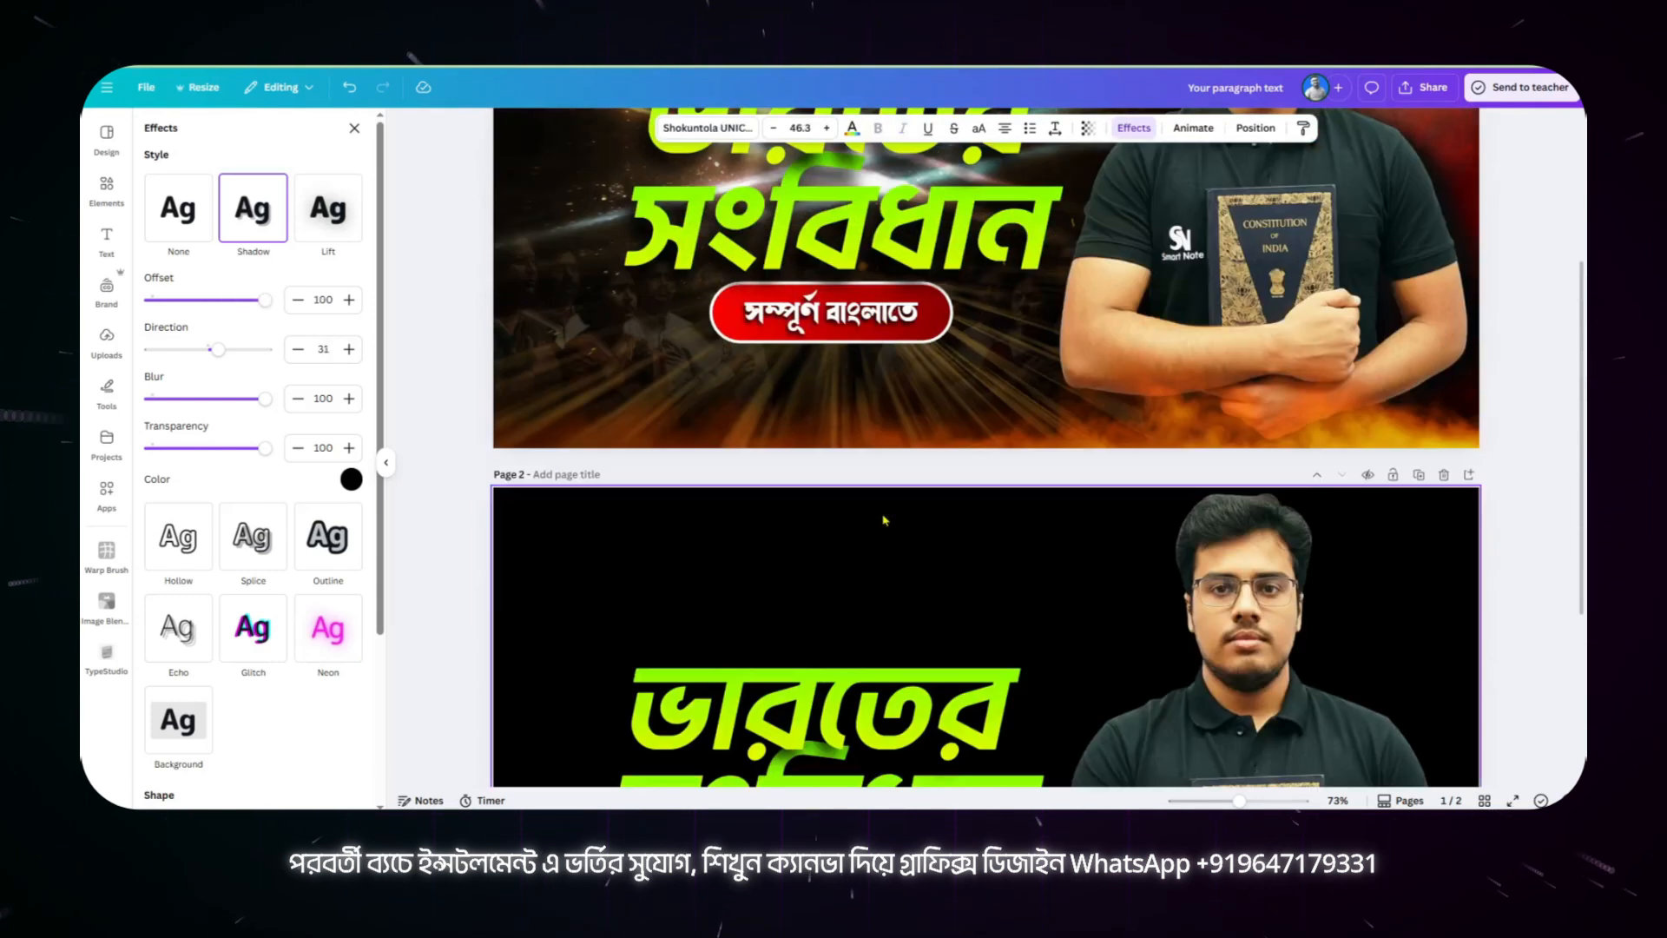
left_click(808, 622)
left_click(223, 315)
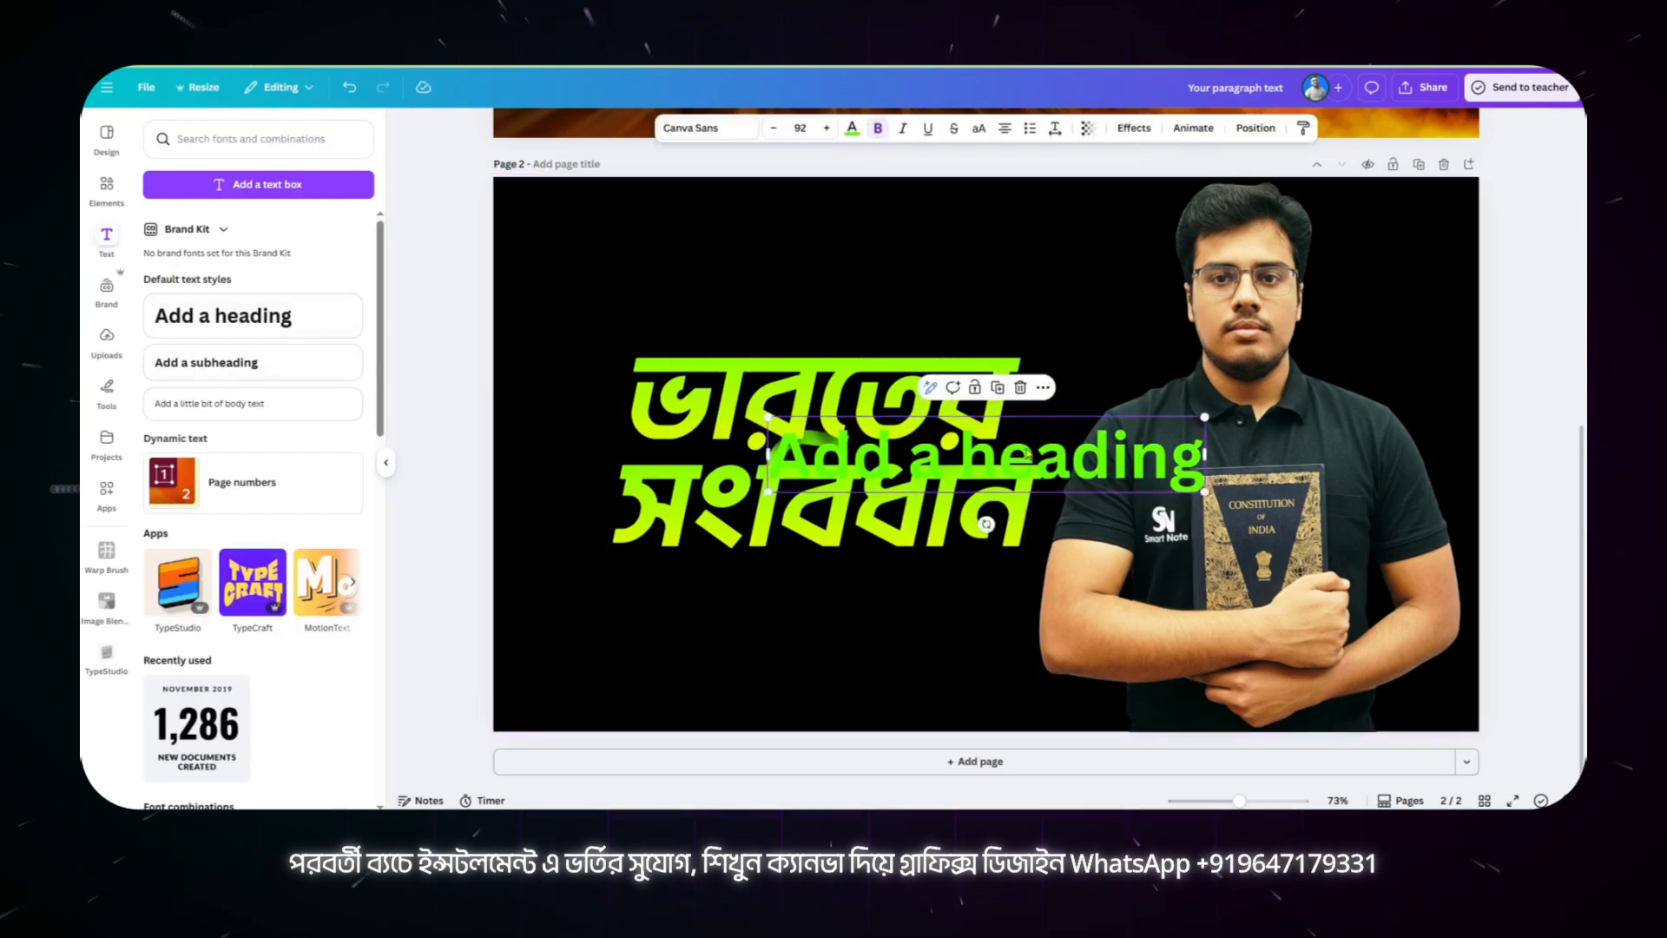
left_click_drag(1027, 452, 907, 270)
double_click(907, 269)
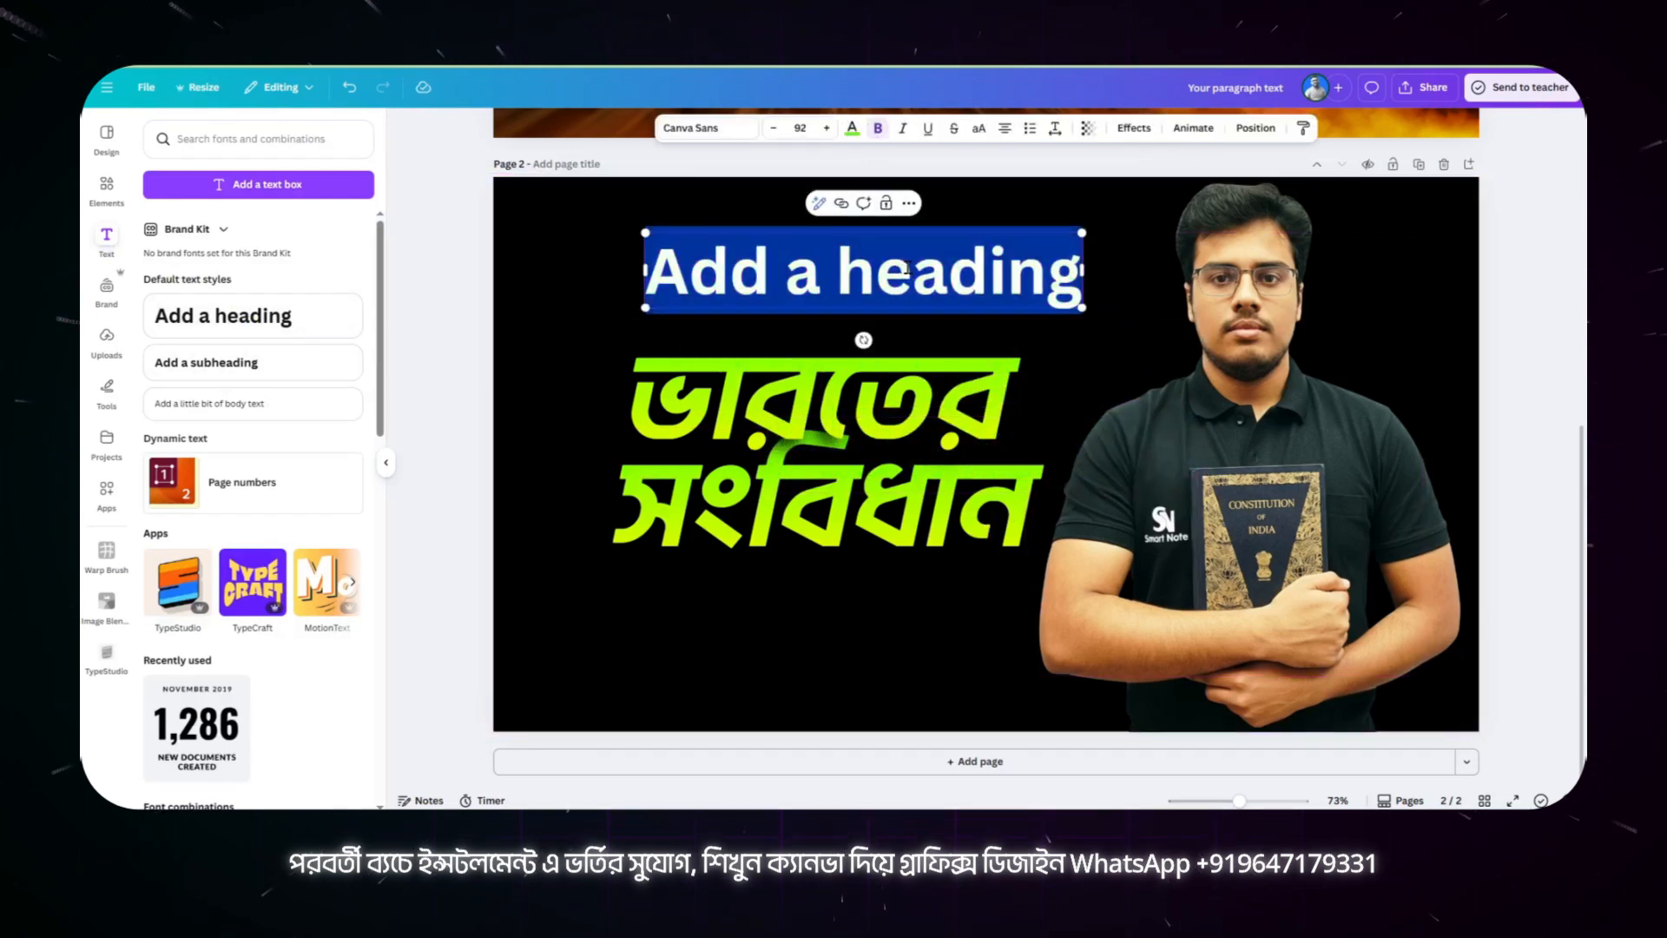
key("ctrl+v")
left_click(586, 346)
left_click(794, 286)
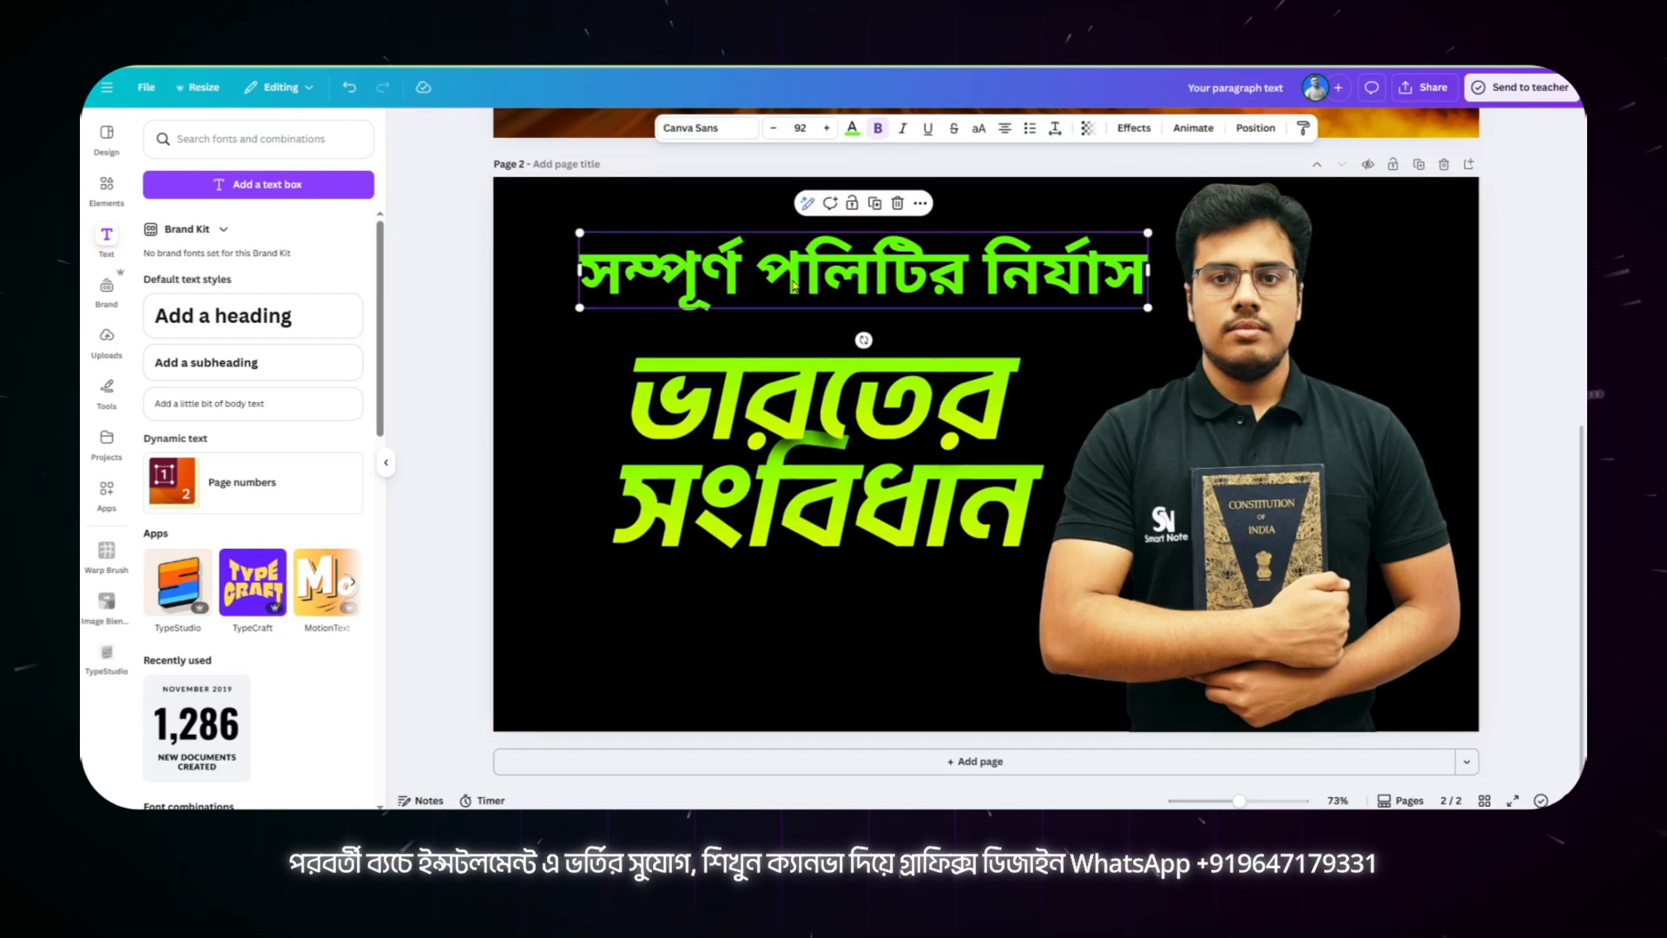
Step: Set "সম্পূর্ণ পলিটির নির্যাস" in white Shokuntola UNICODE, shrunk to size 43.4 and centred just above "ভারতের"
left_click(706, 137)
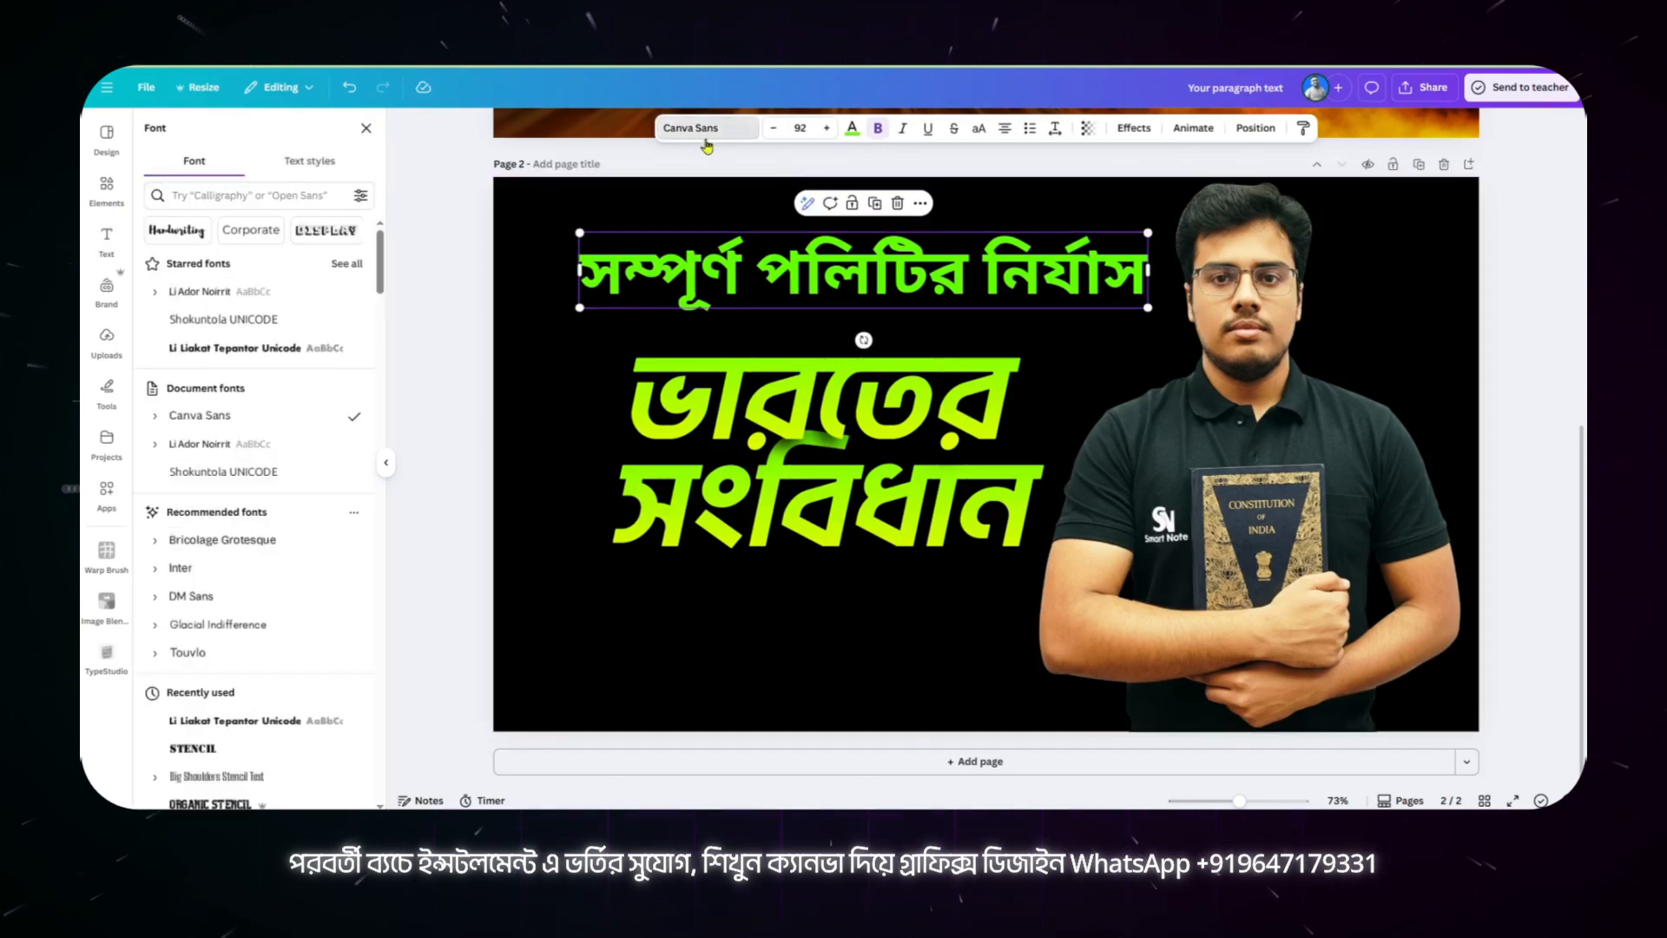
left_click(224, 319)
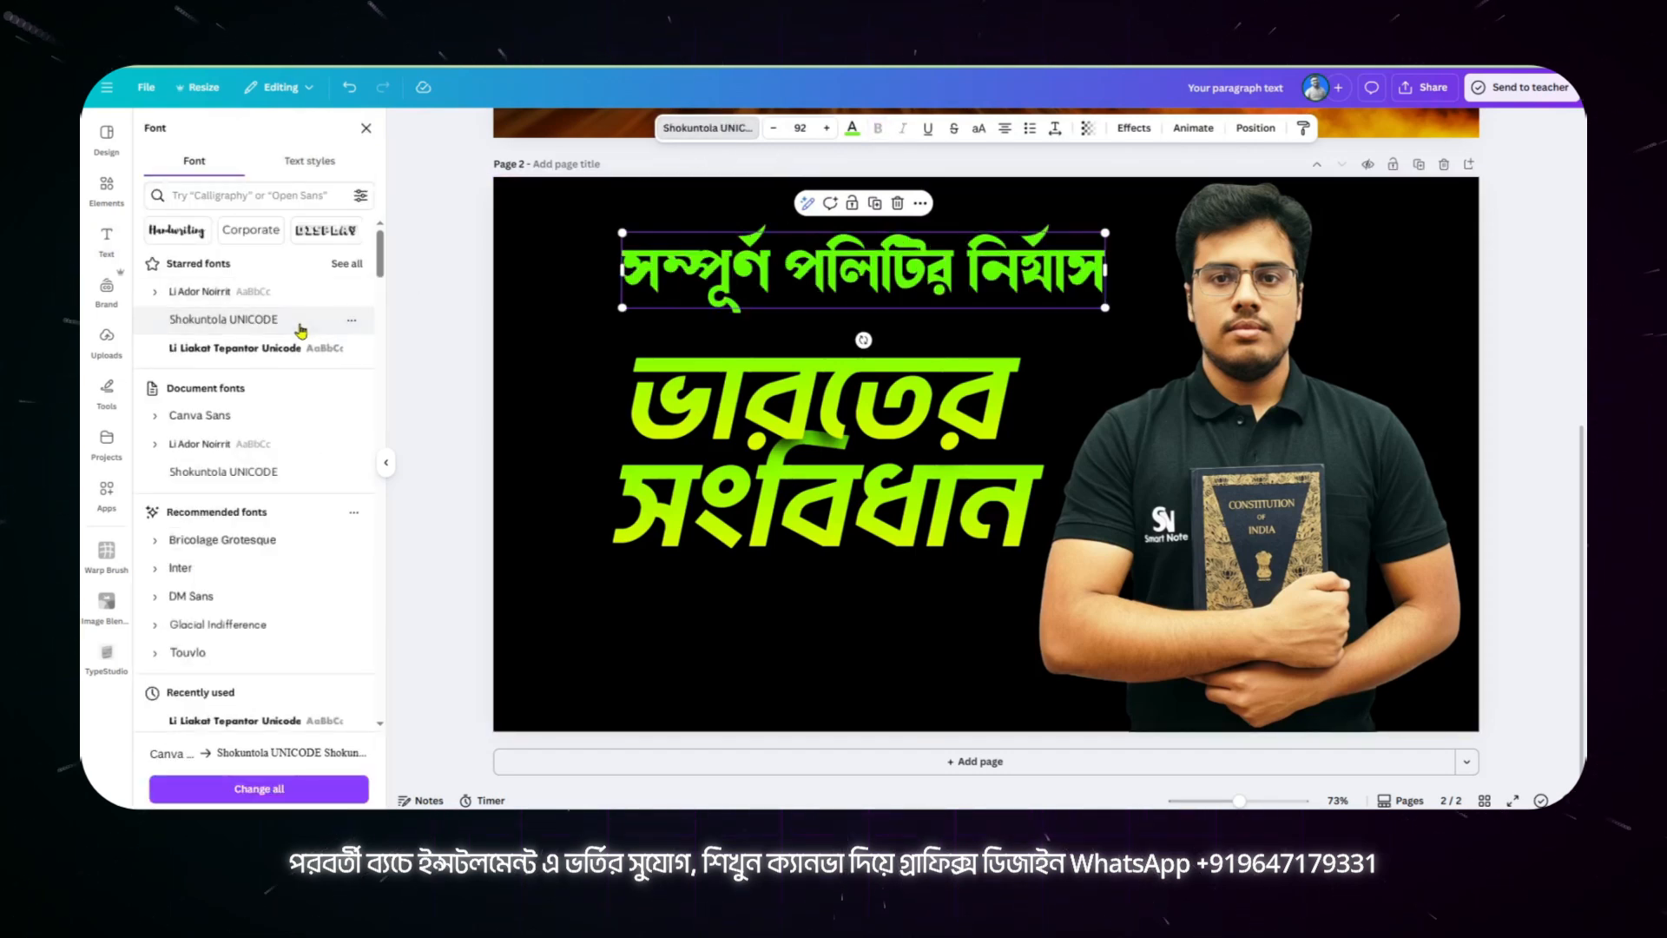
left_click_drag(1107, 233, 872, 311)
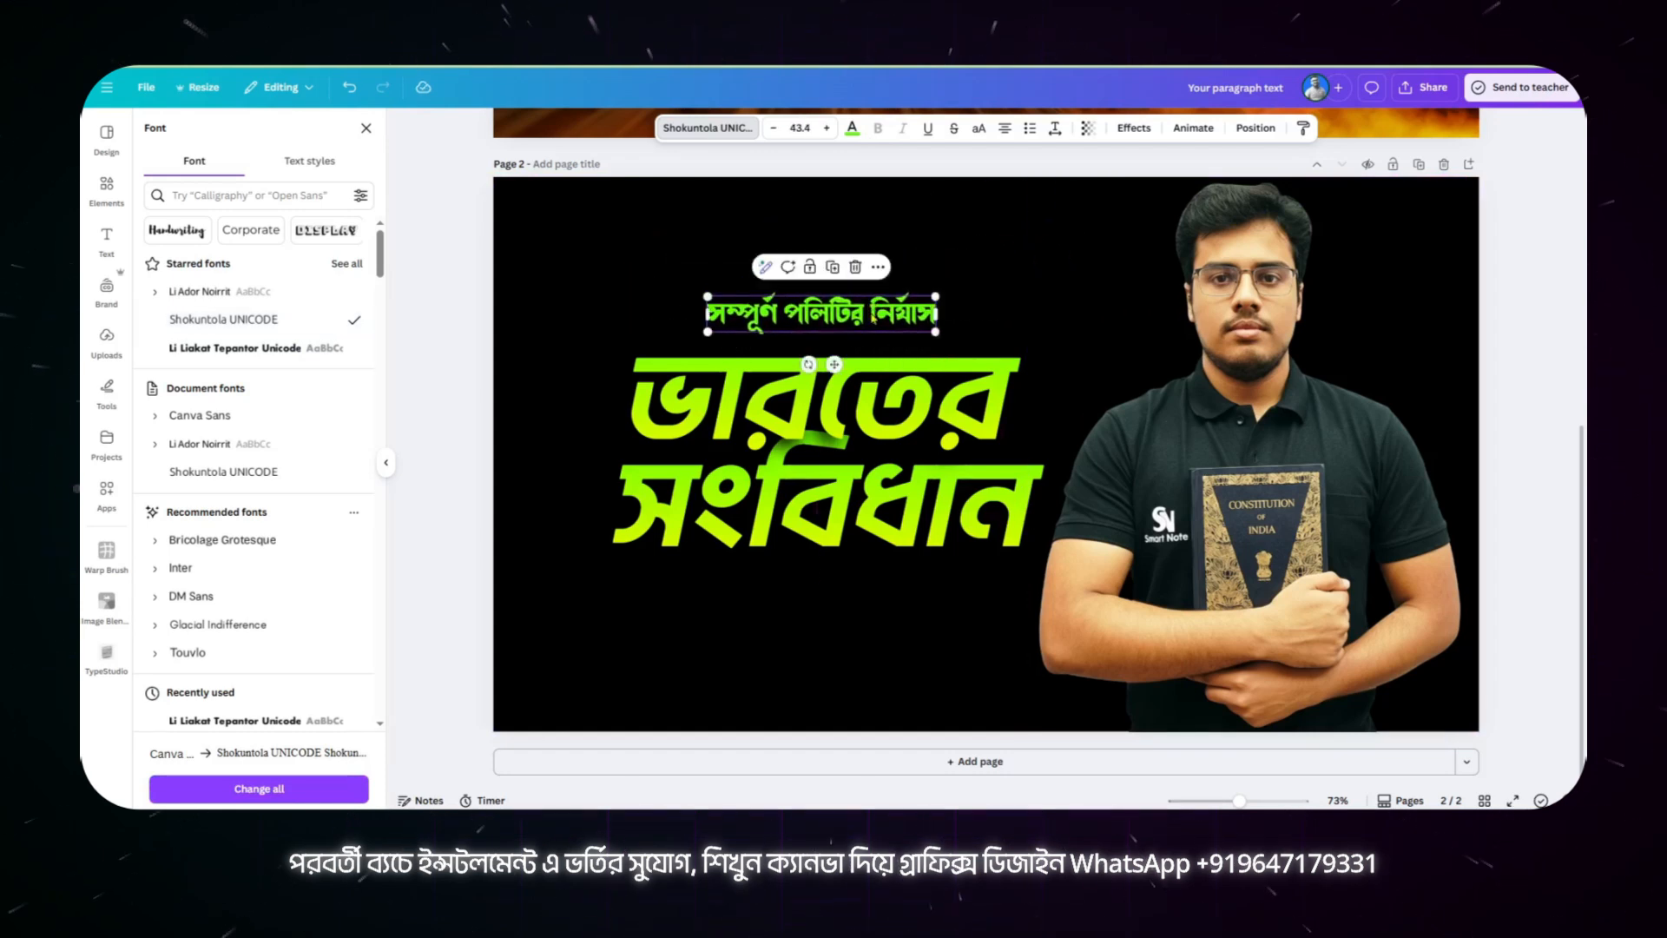
left_click(855, 127)
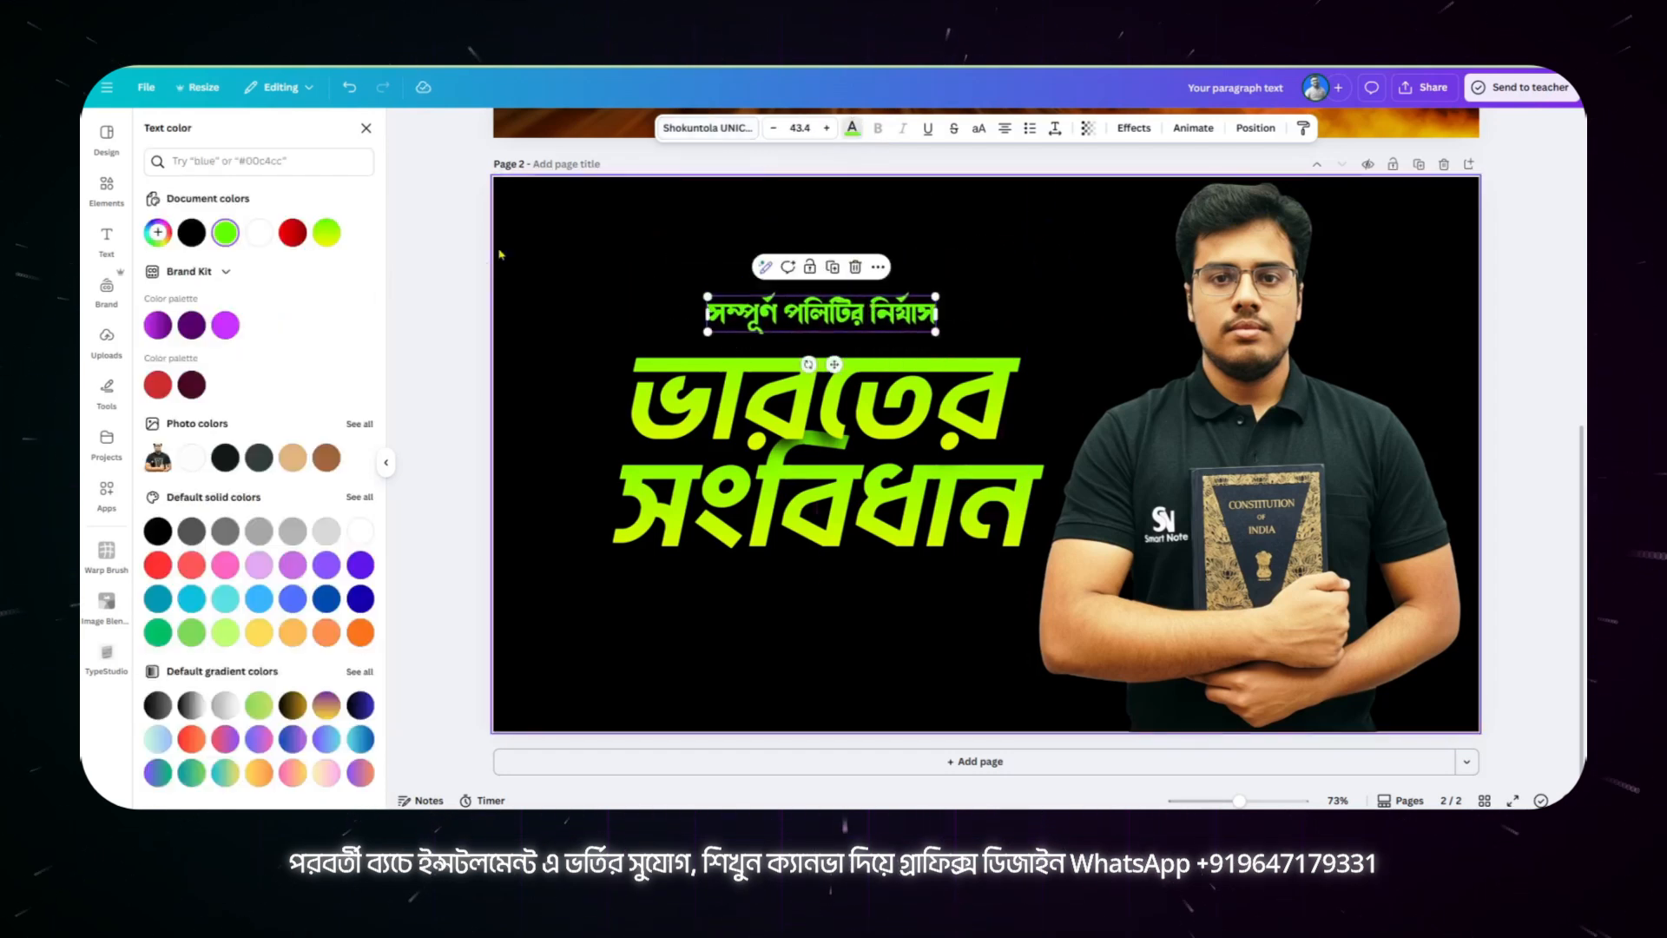
left_click(258, 230)
left_click(608, 286)
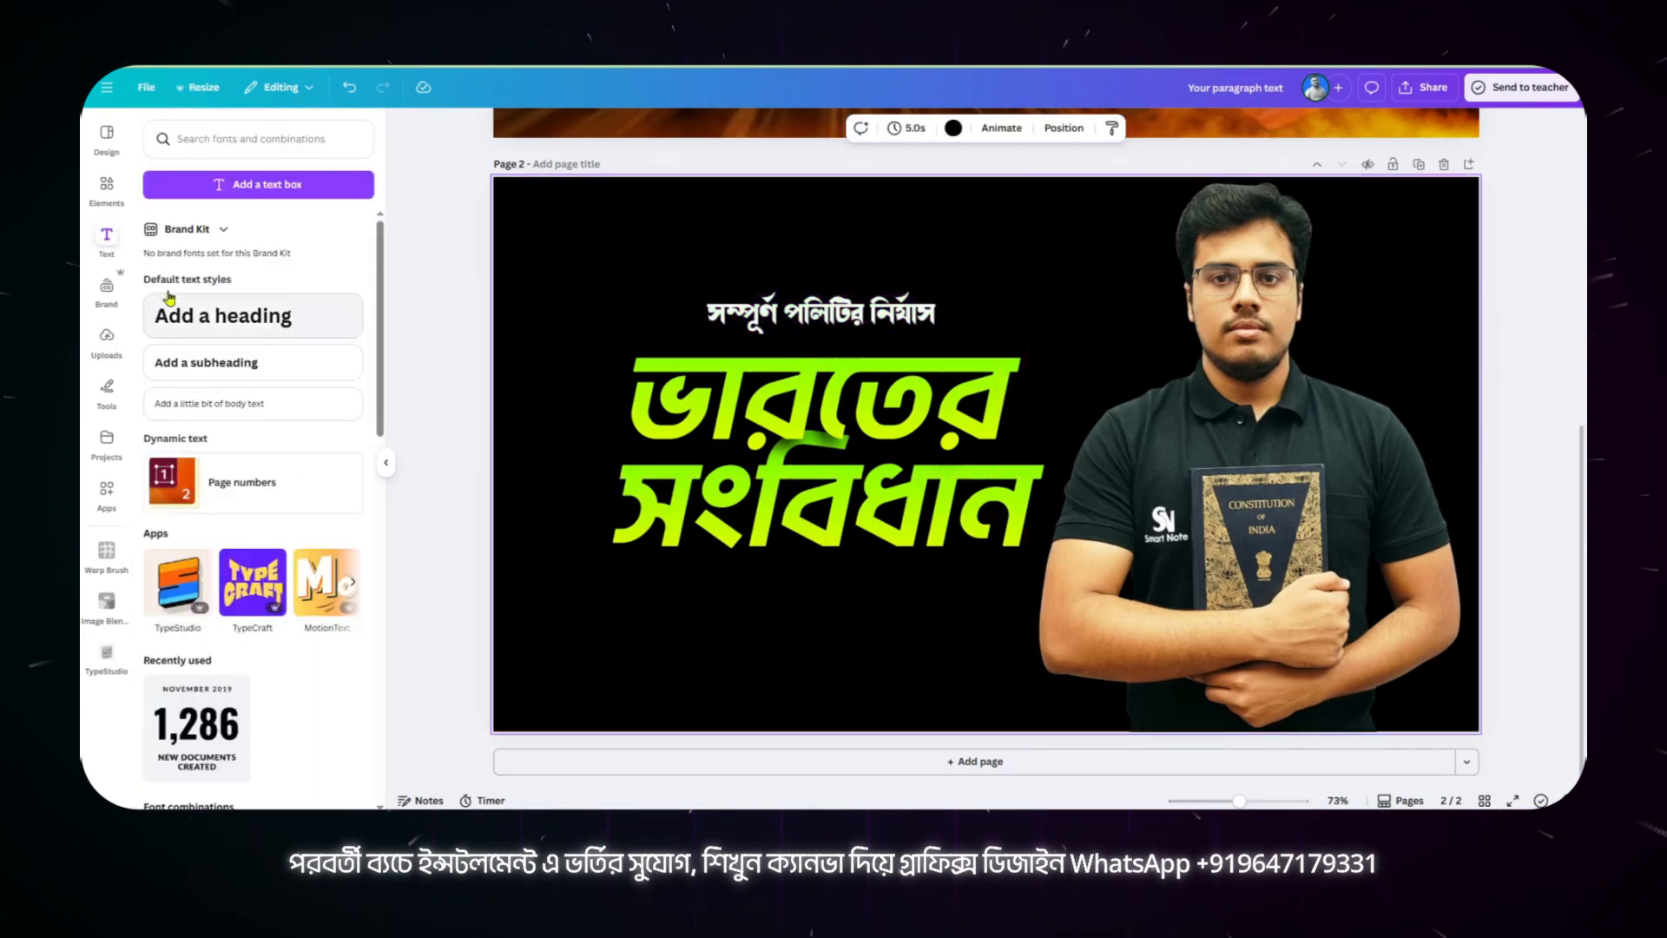
Step: Add a square shape behind "সম্পূর্ণ পলিটির নির্যাস" and resize it into a wide, short banner above "ভারতের"
left_click(107, 187)
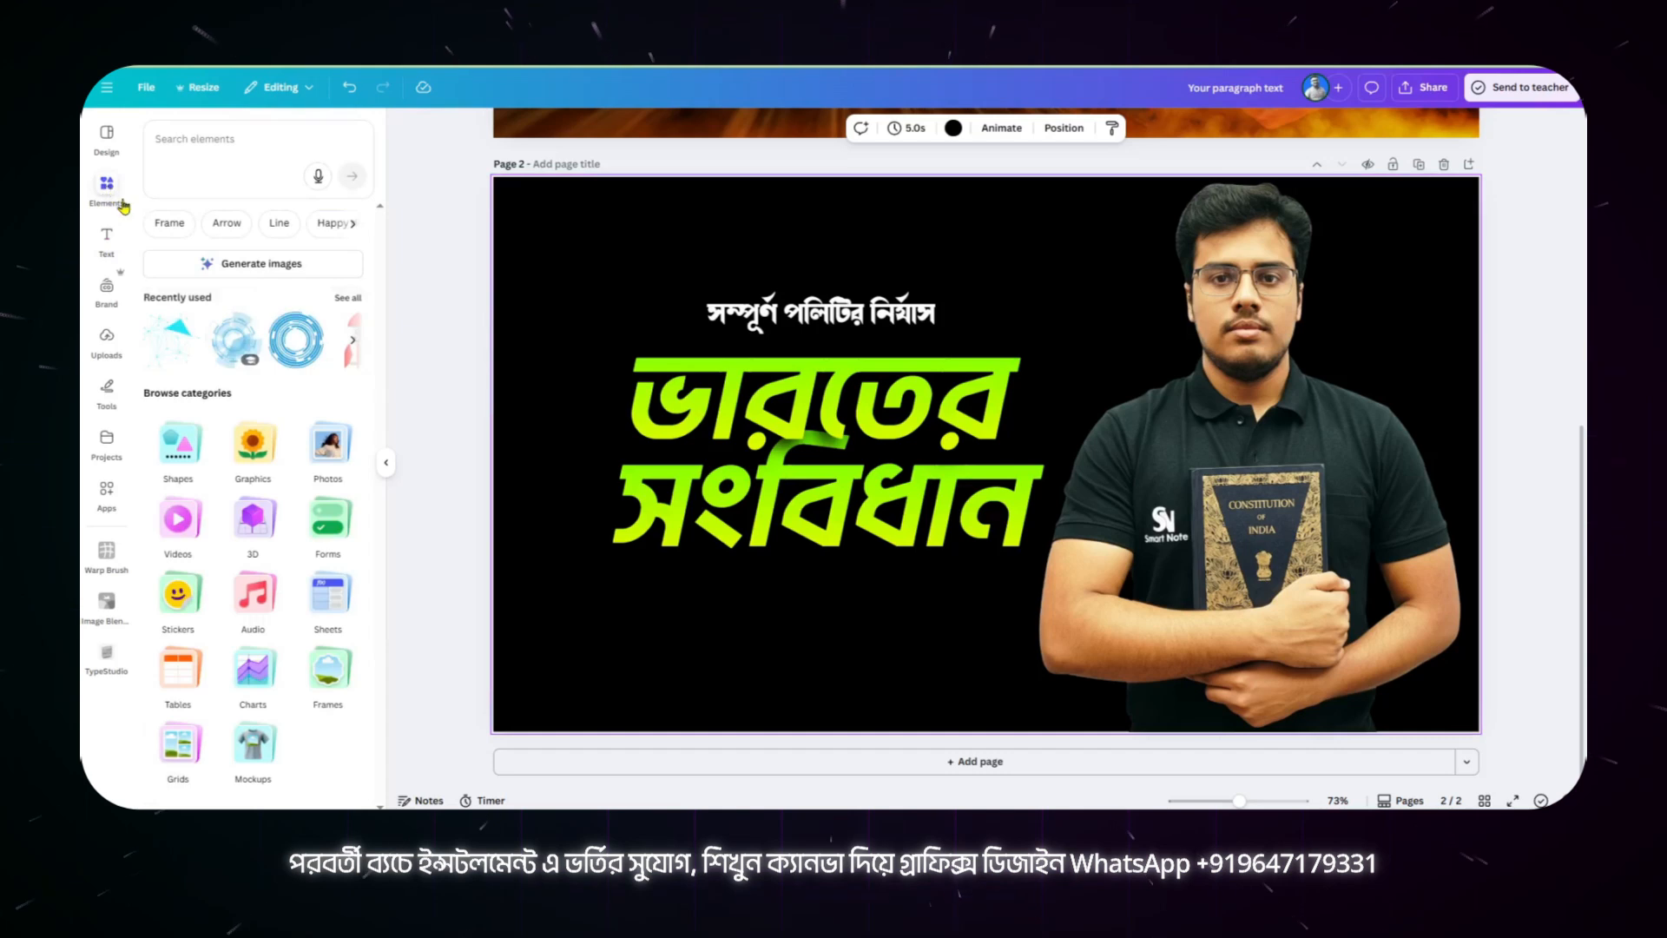
left_click(170, 439)
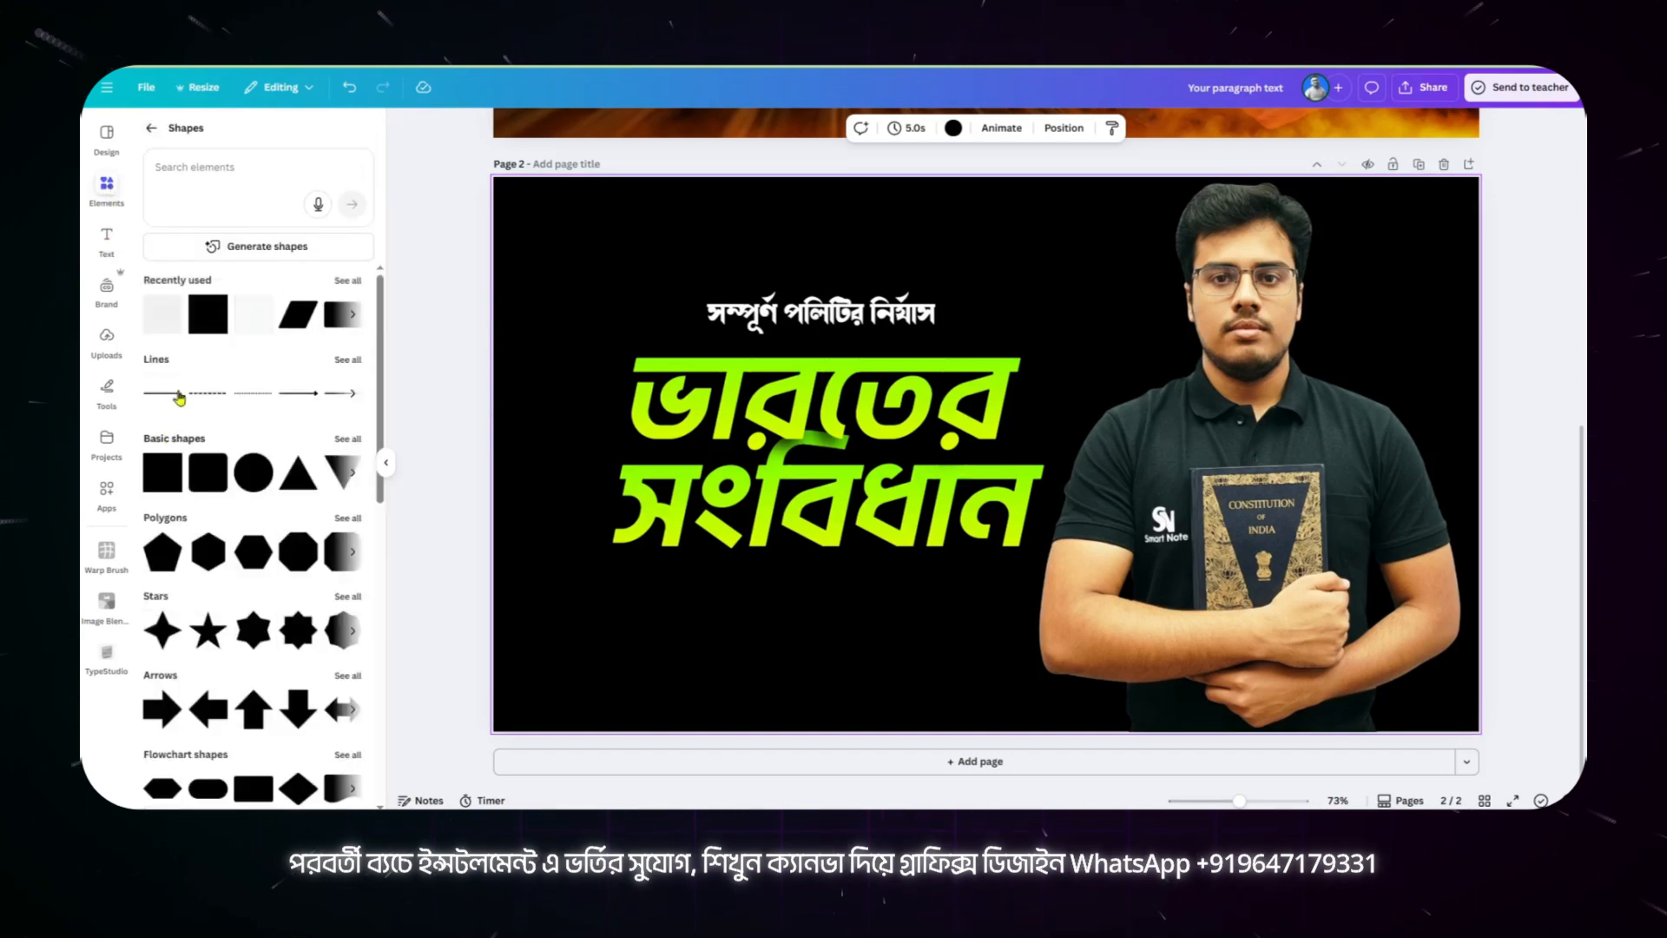
left_click(207, 328)
left_click_drag(1035, 427, 1042, 382)
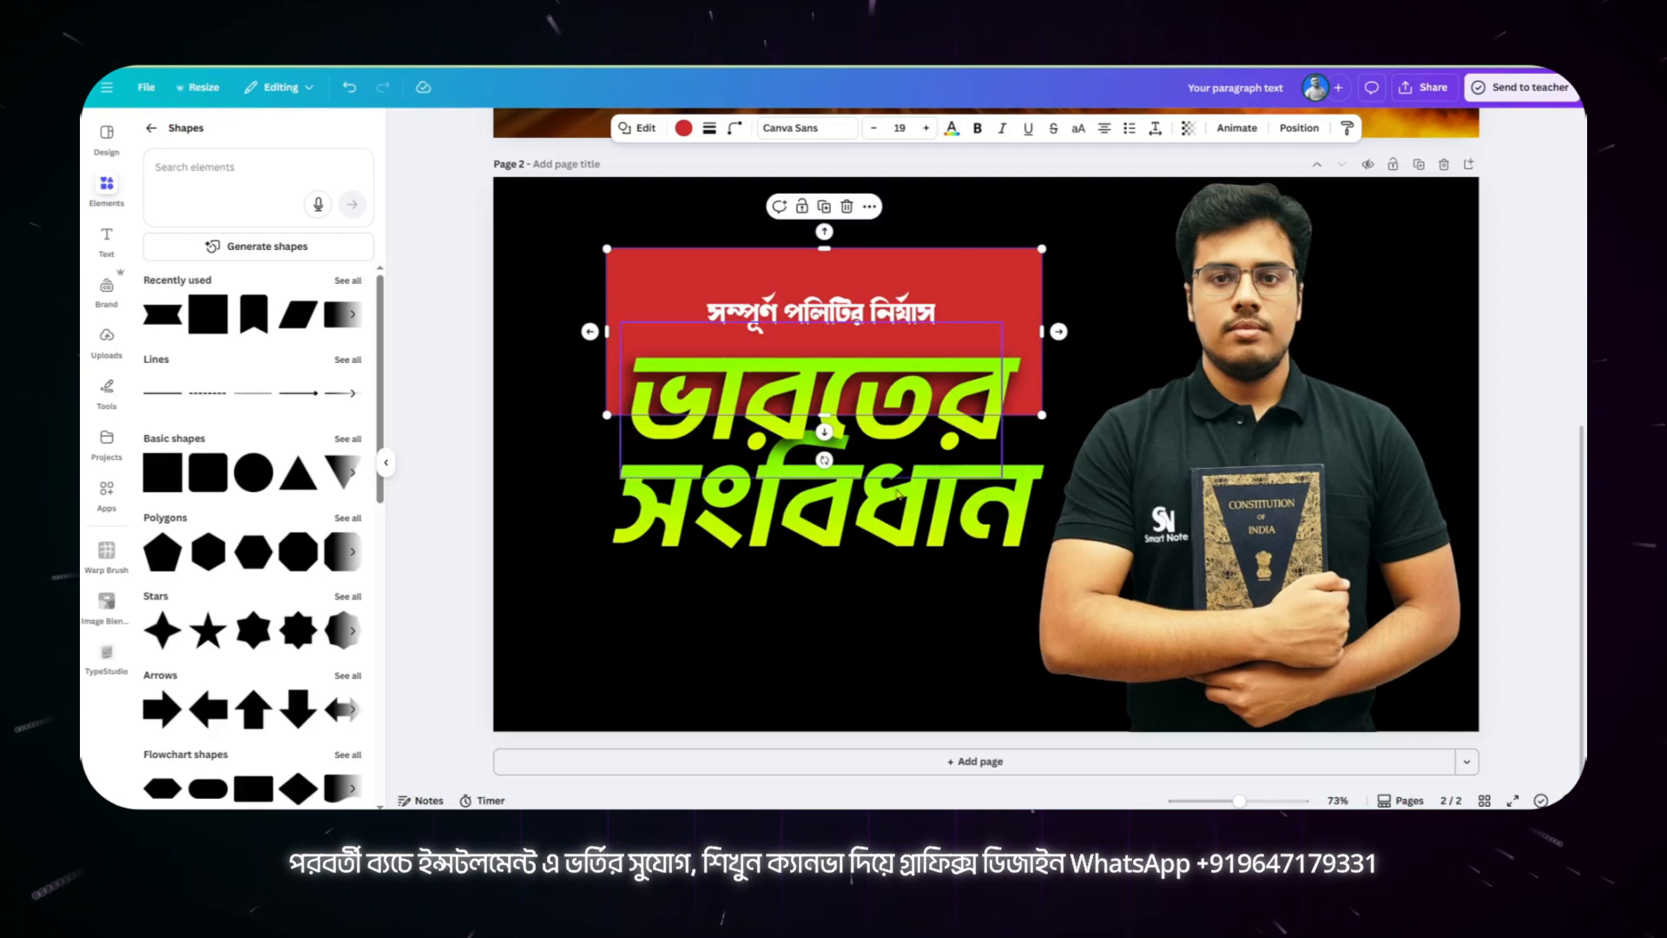
left_click_drag(835, 417, 839, 341)
left_click_drag(824, 250, 826, 283)
Step: Fill the banner with the document's red gradient and set its corner rounding to 100
left_click(685, 130)
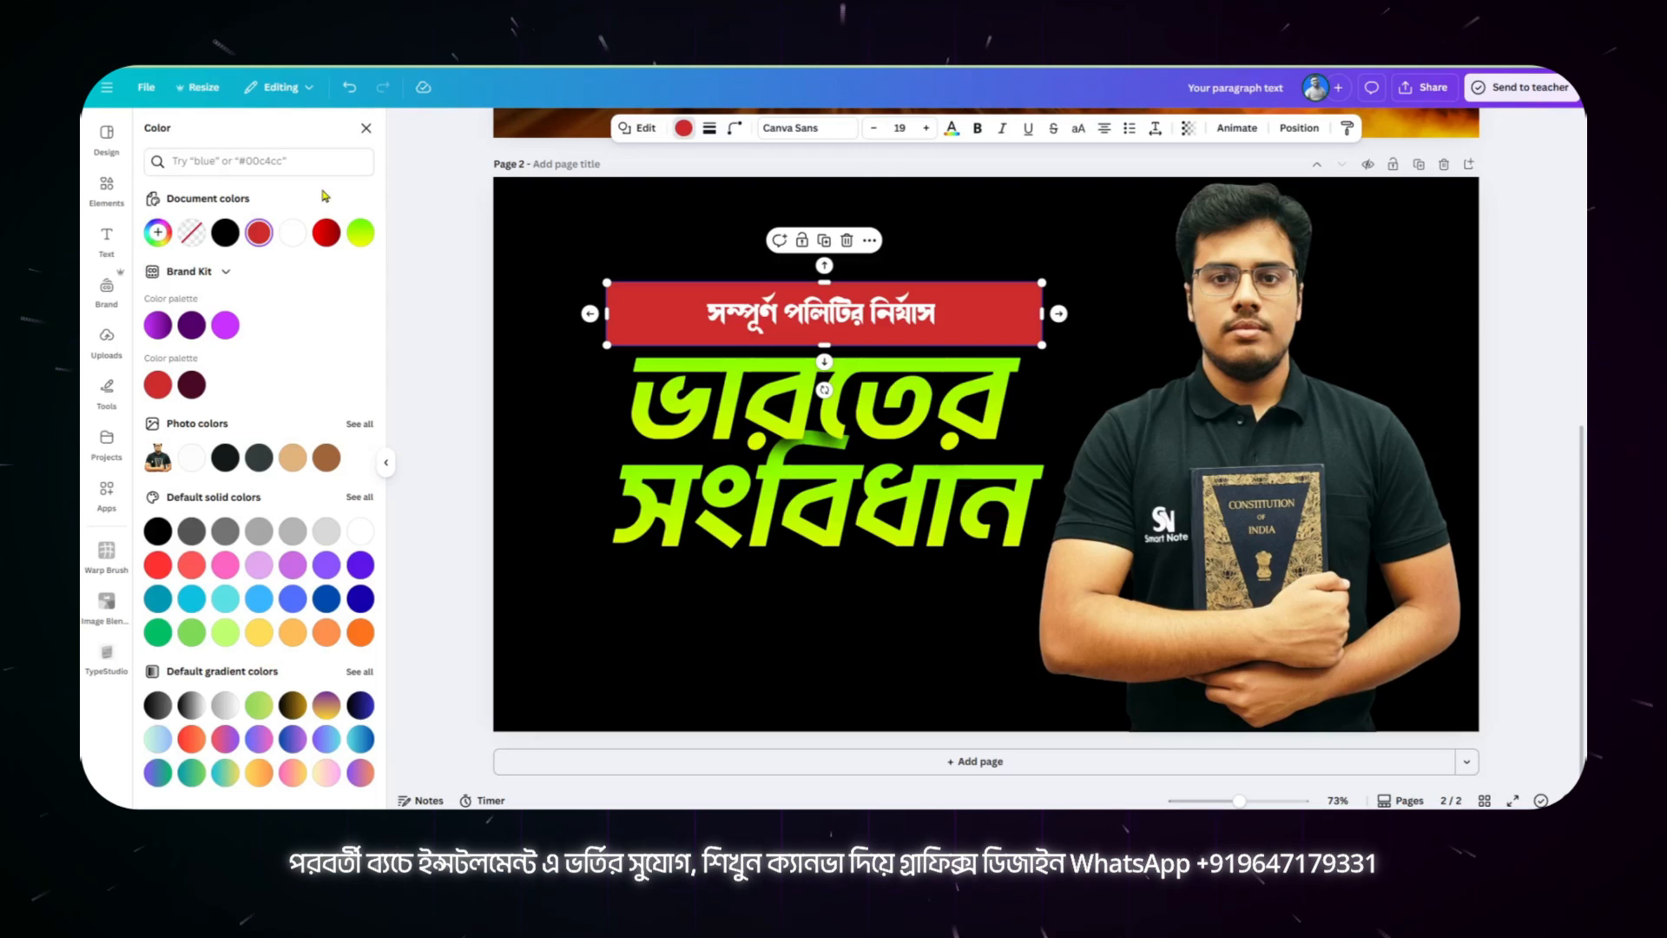
left_click(327, 229)
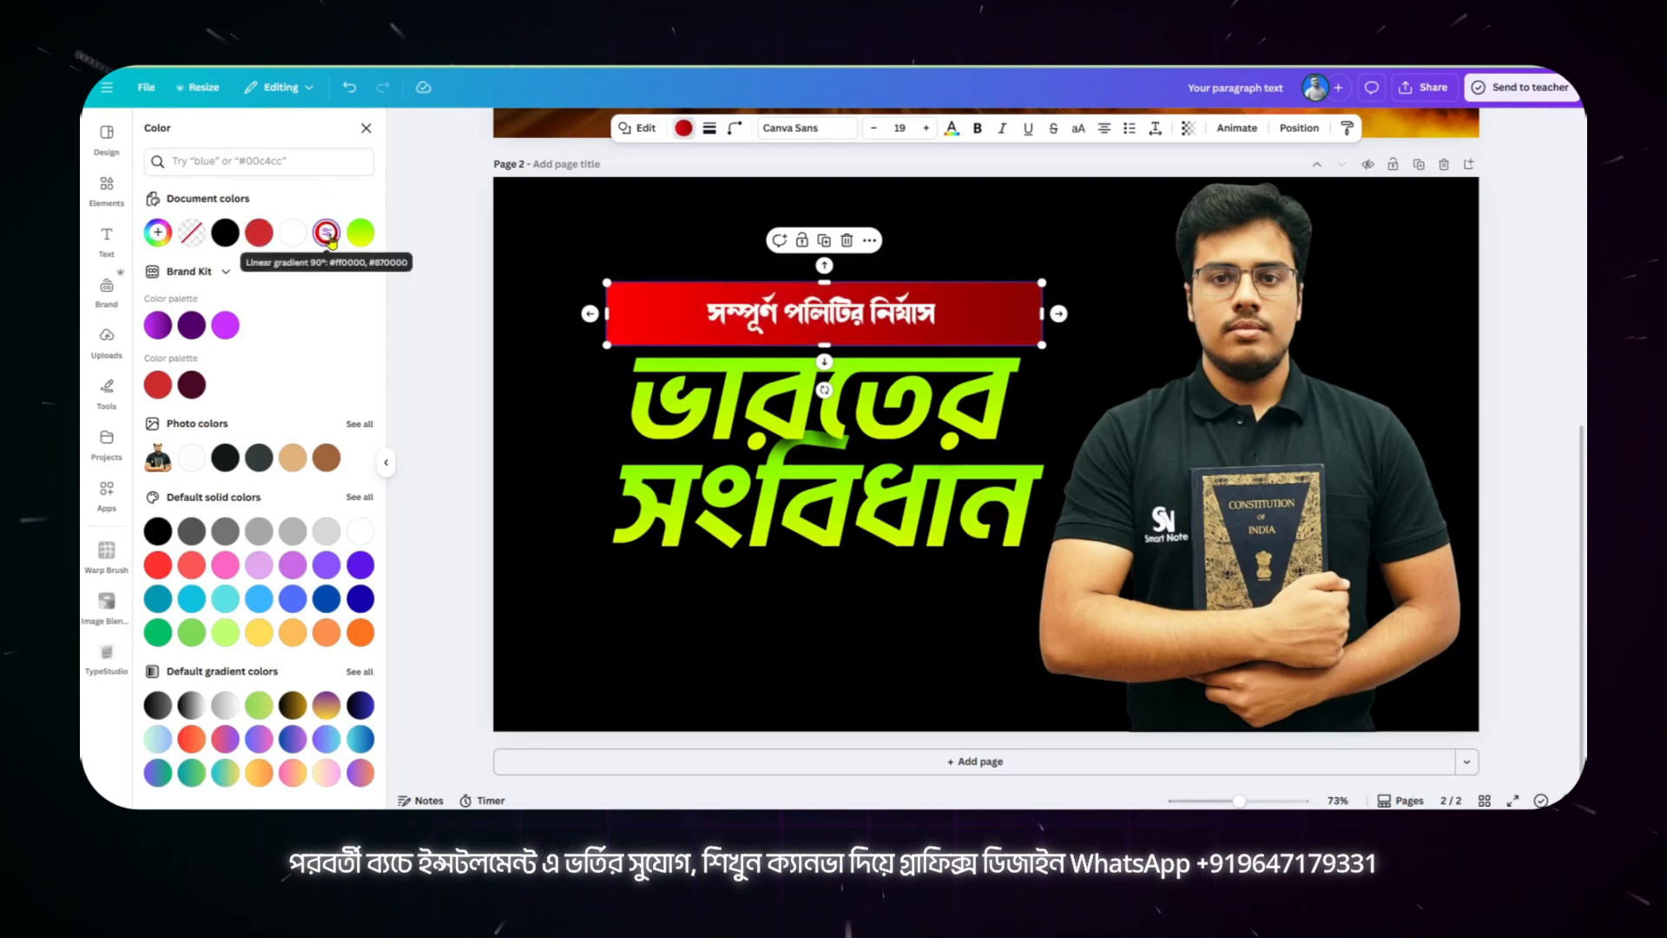
left_click(734, 128)
left_click_drag(684, 184, 767, 185)
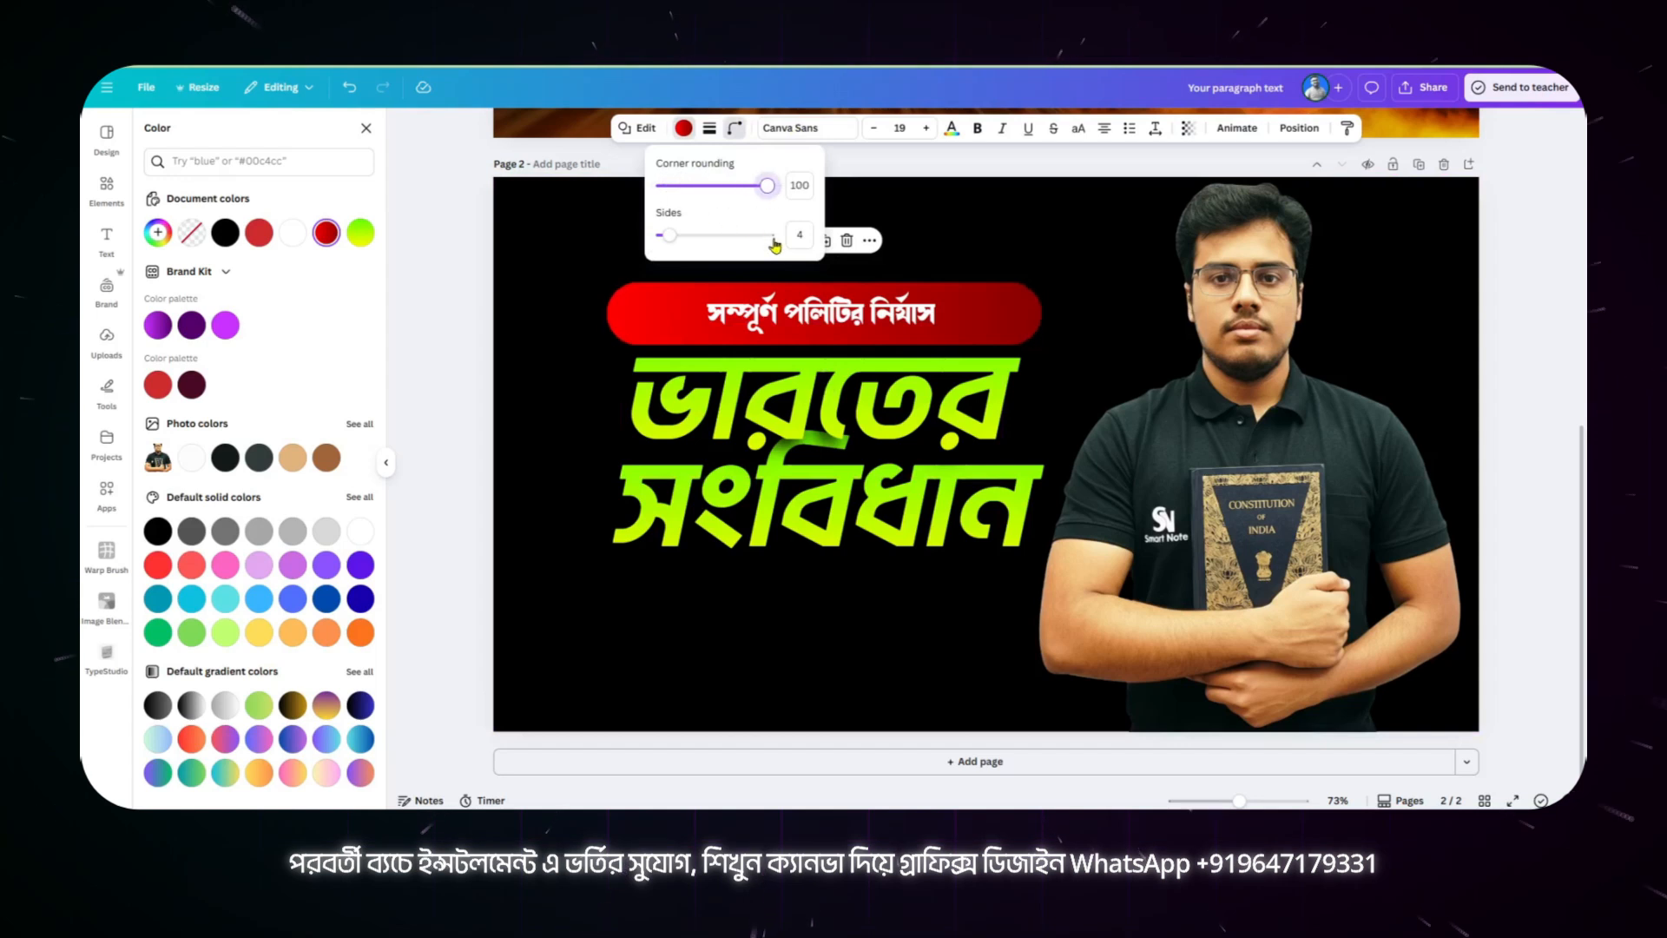
Step: Give the banner a solid white stroke of weight 4 and compare it with the page 1 banner
left_click(710, 131)
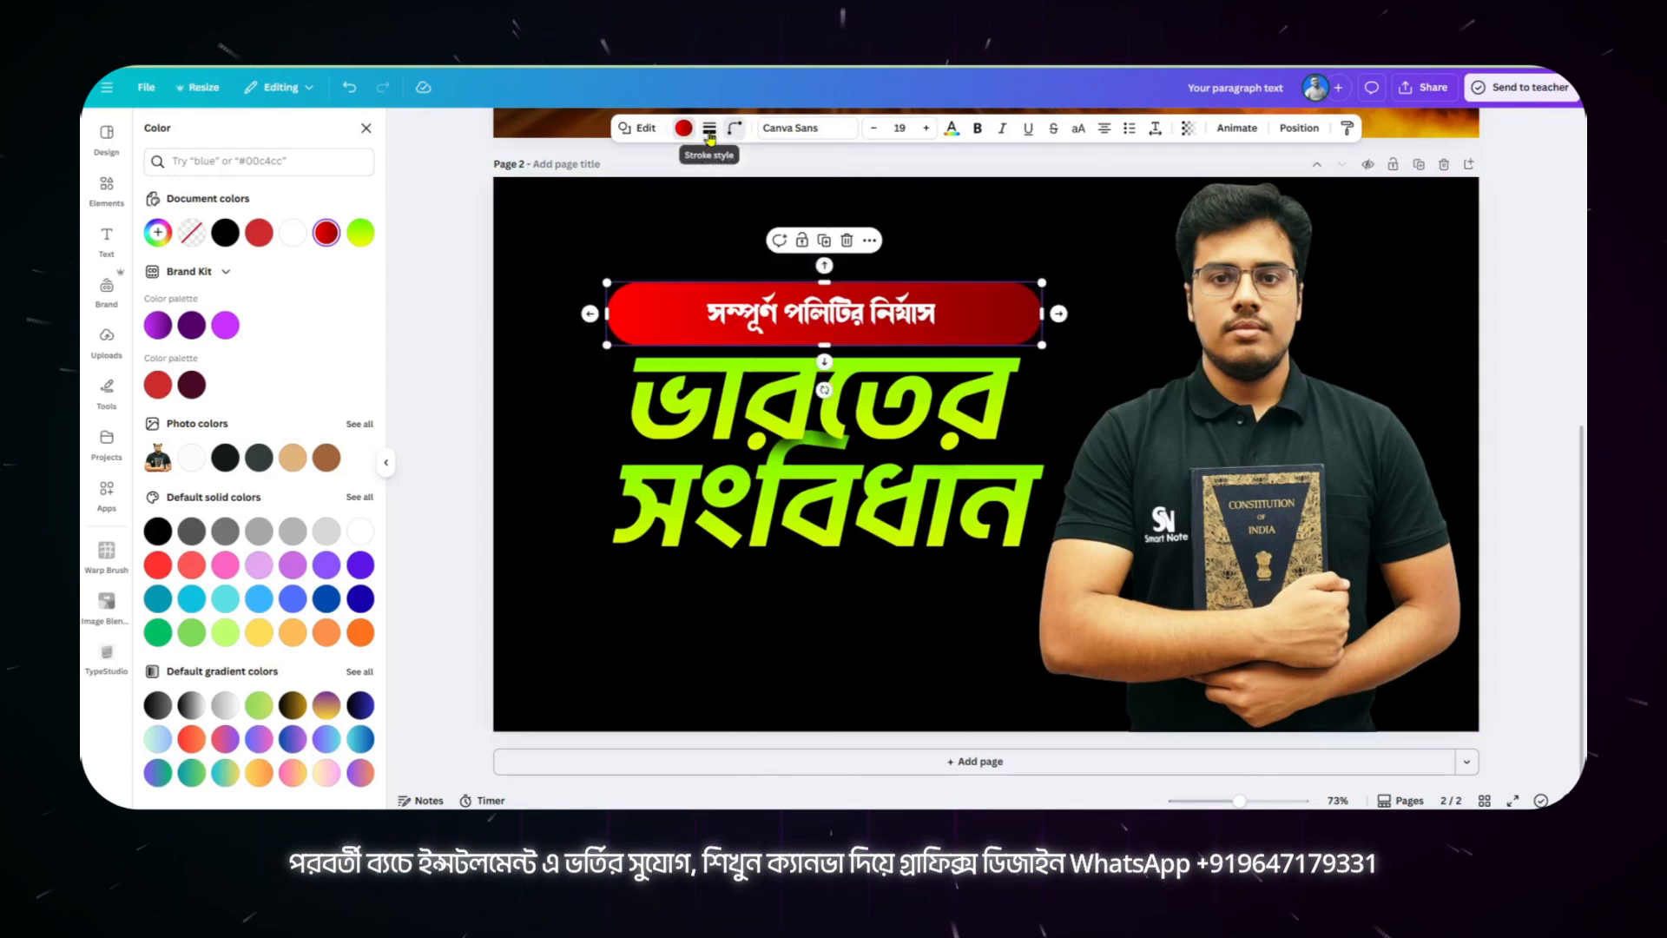
left_click(670, 171)
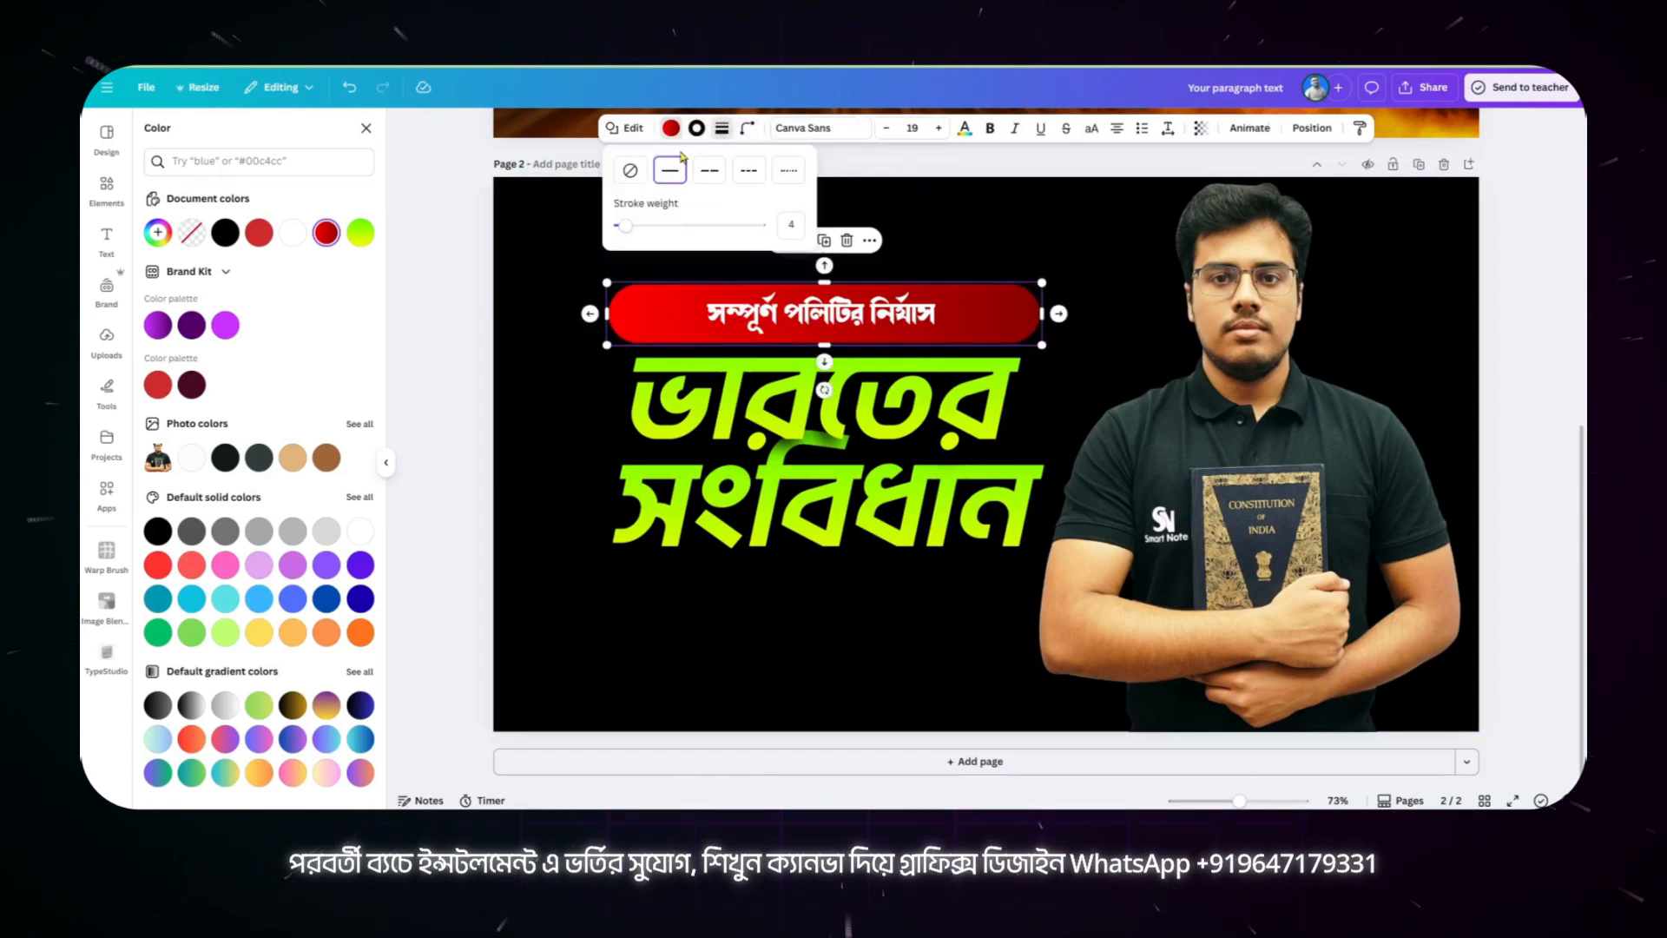
left_click(696, 127)
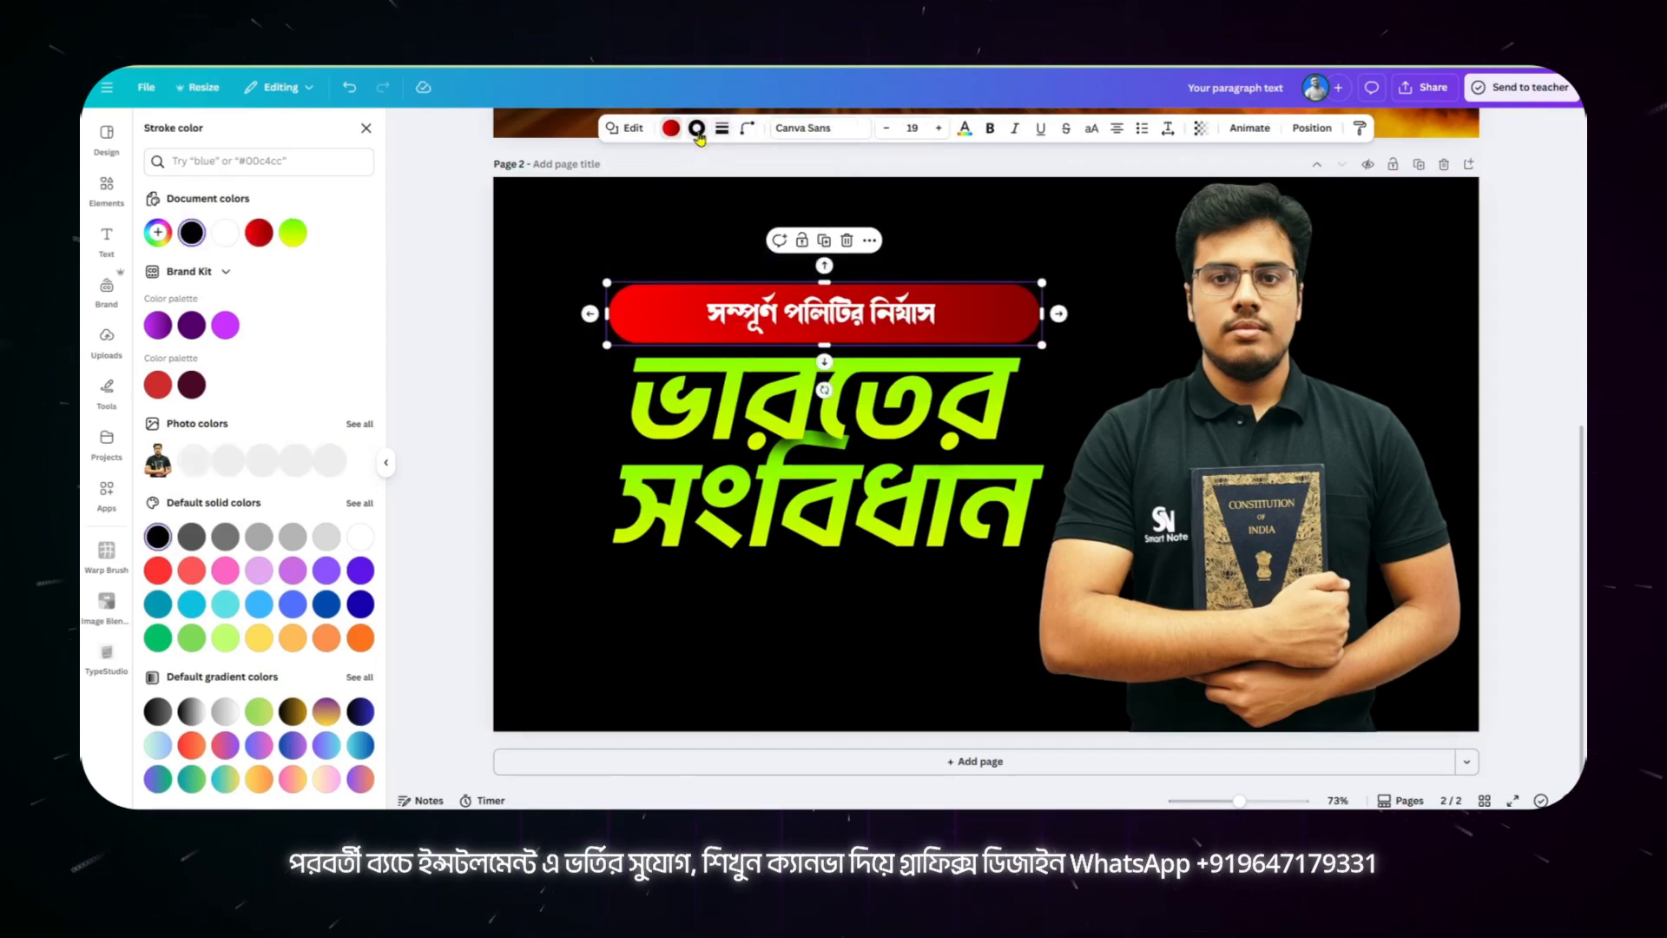
left_click(226, 234)
scroll(927, 445, "up", 6)
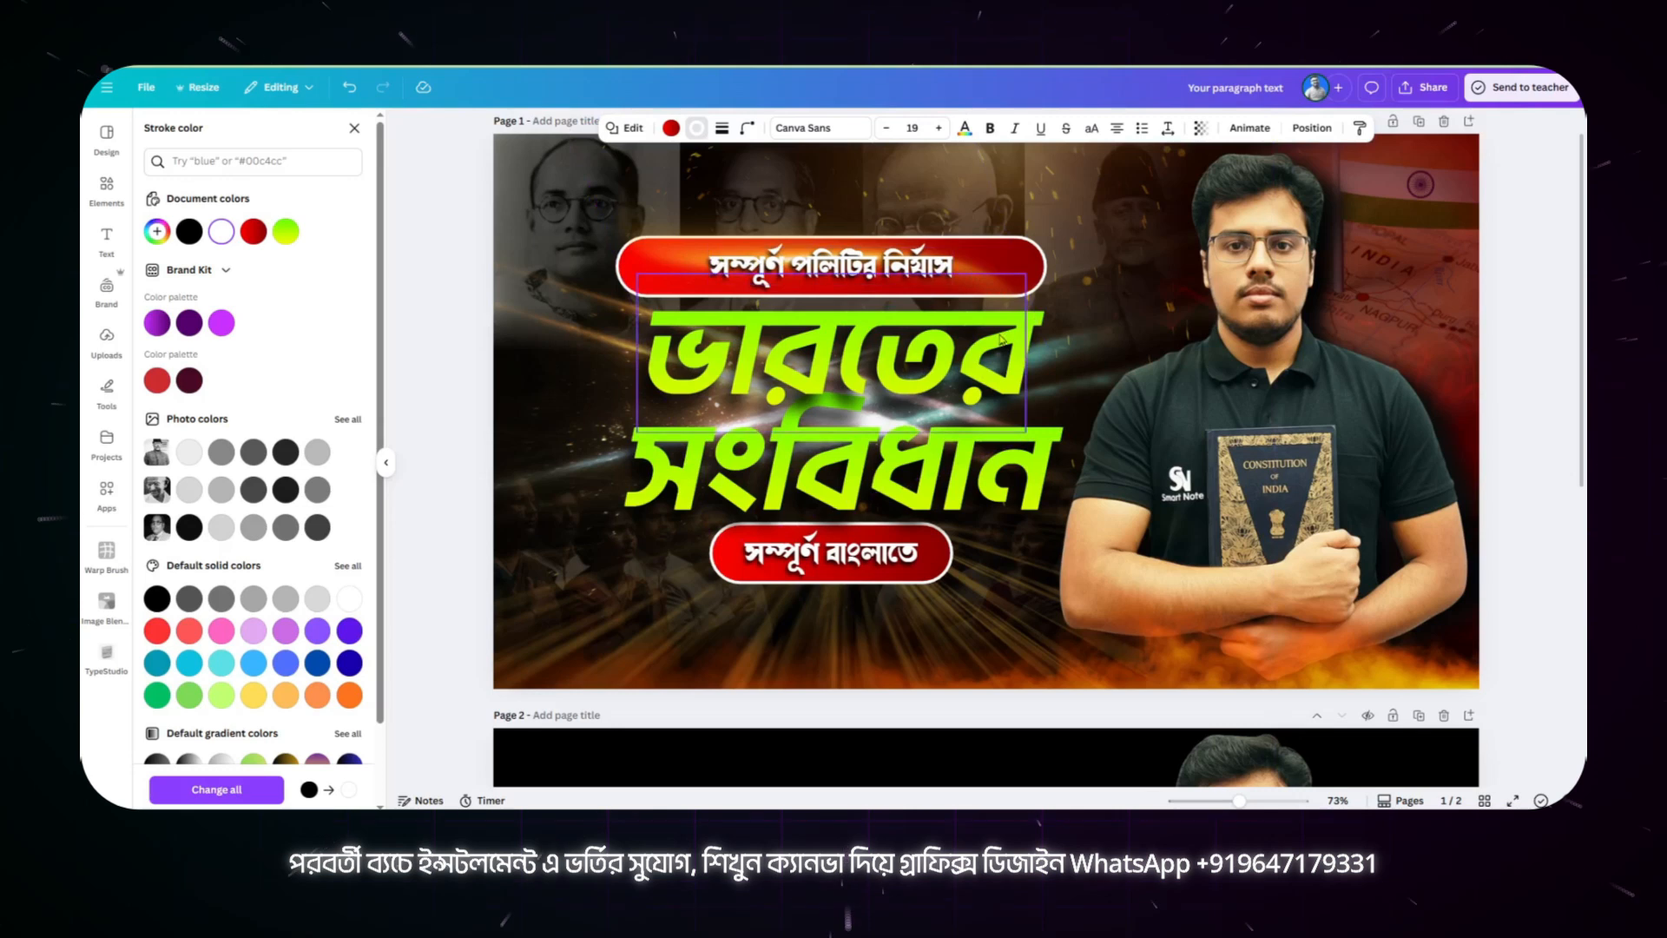
Step: Duplicate the "সম্পূর্ণ পলিটির নির্যাস" text with its red banner and place the copy directly below "সংবিধান" on page 2
scroll(999, 347, "down", 5)
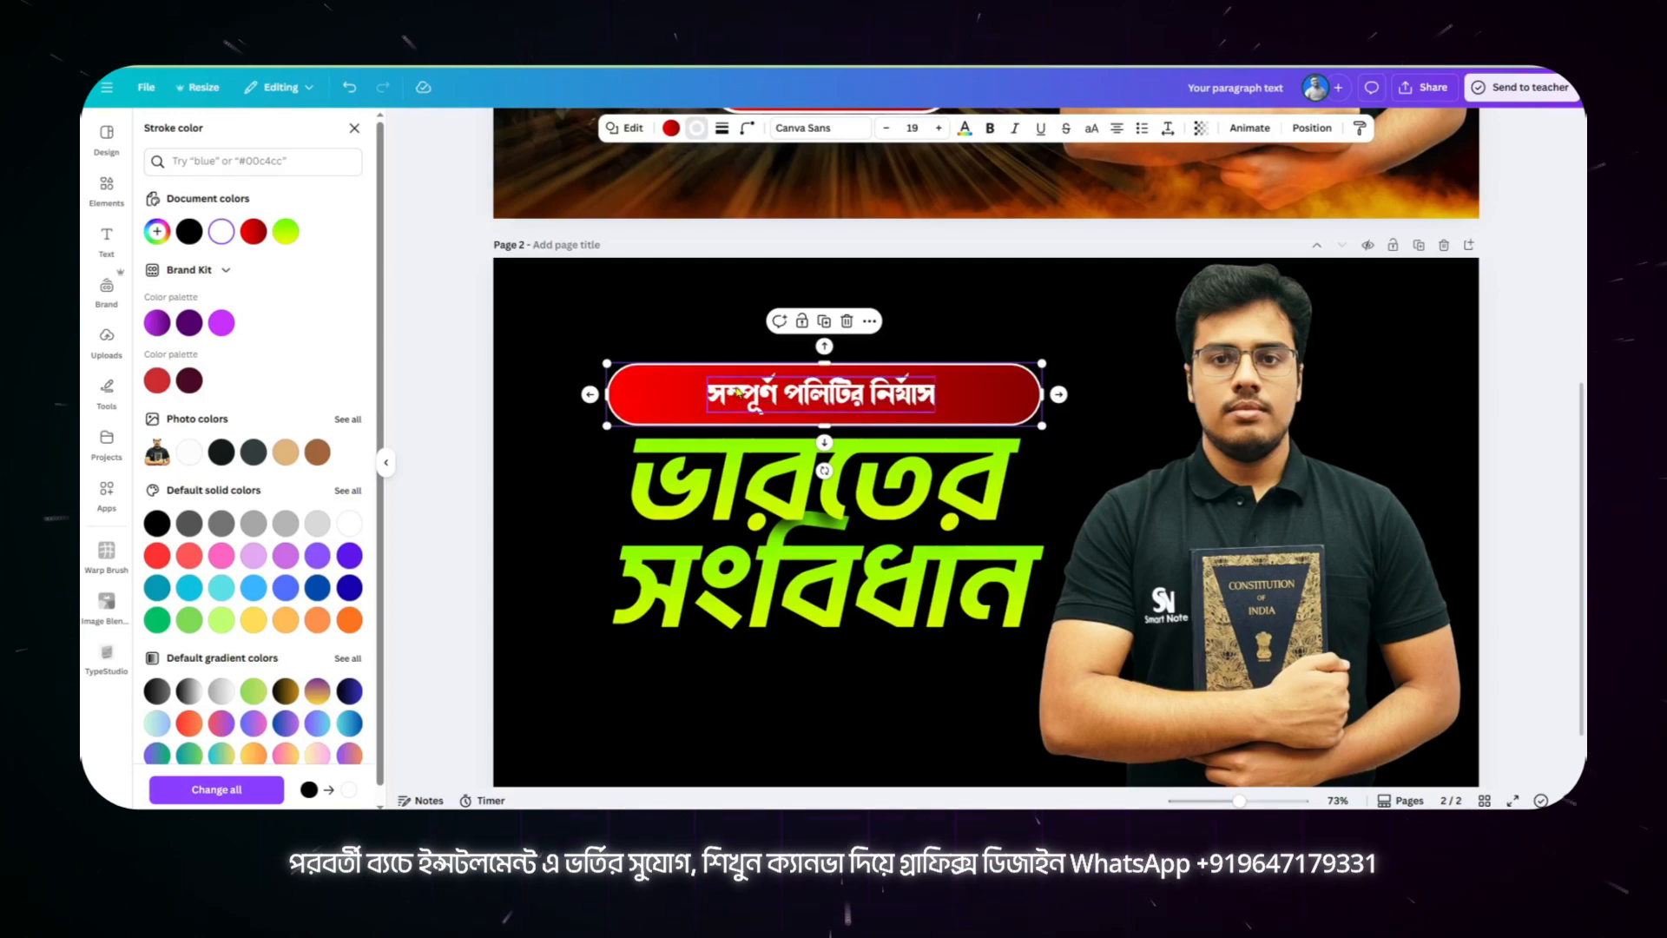
left_click(738, 392, "shift")
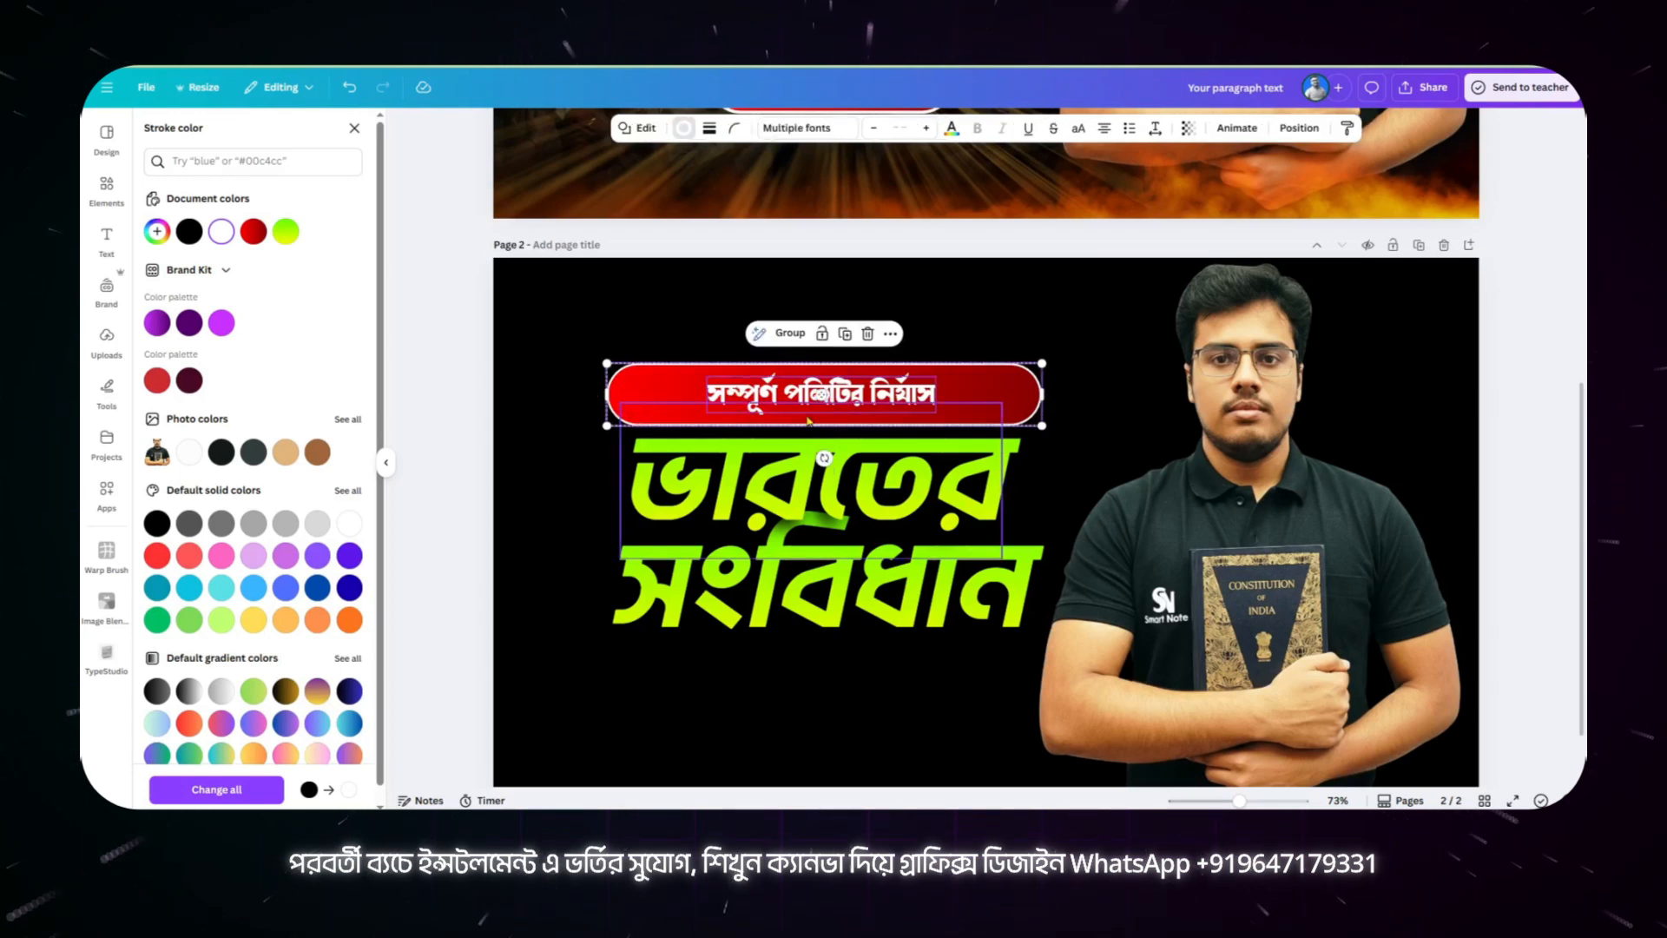
scroll(947, 356, "down", 2)
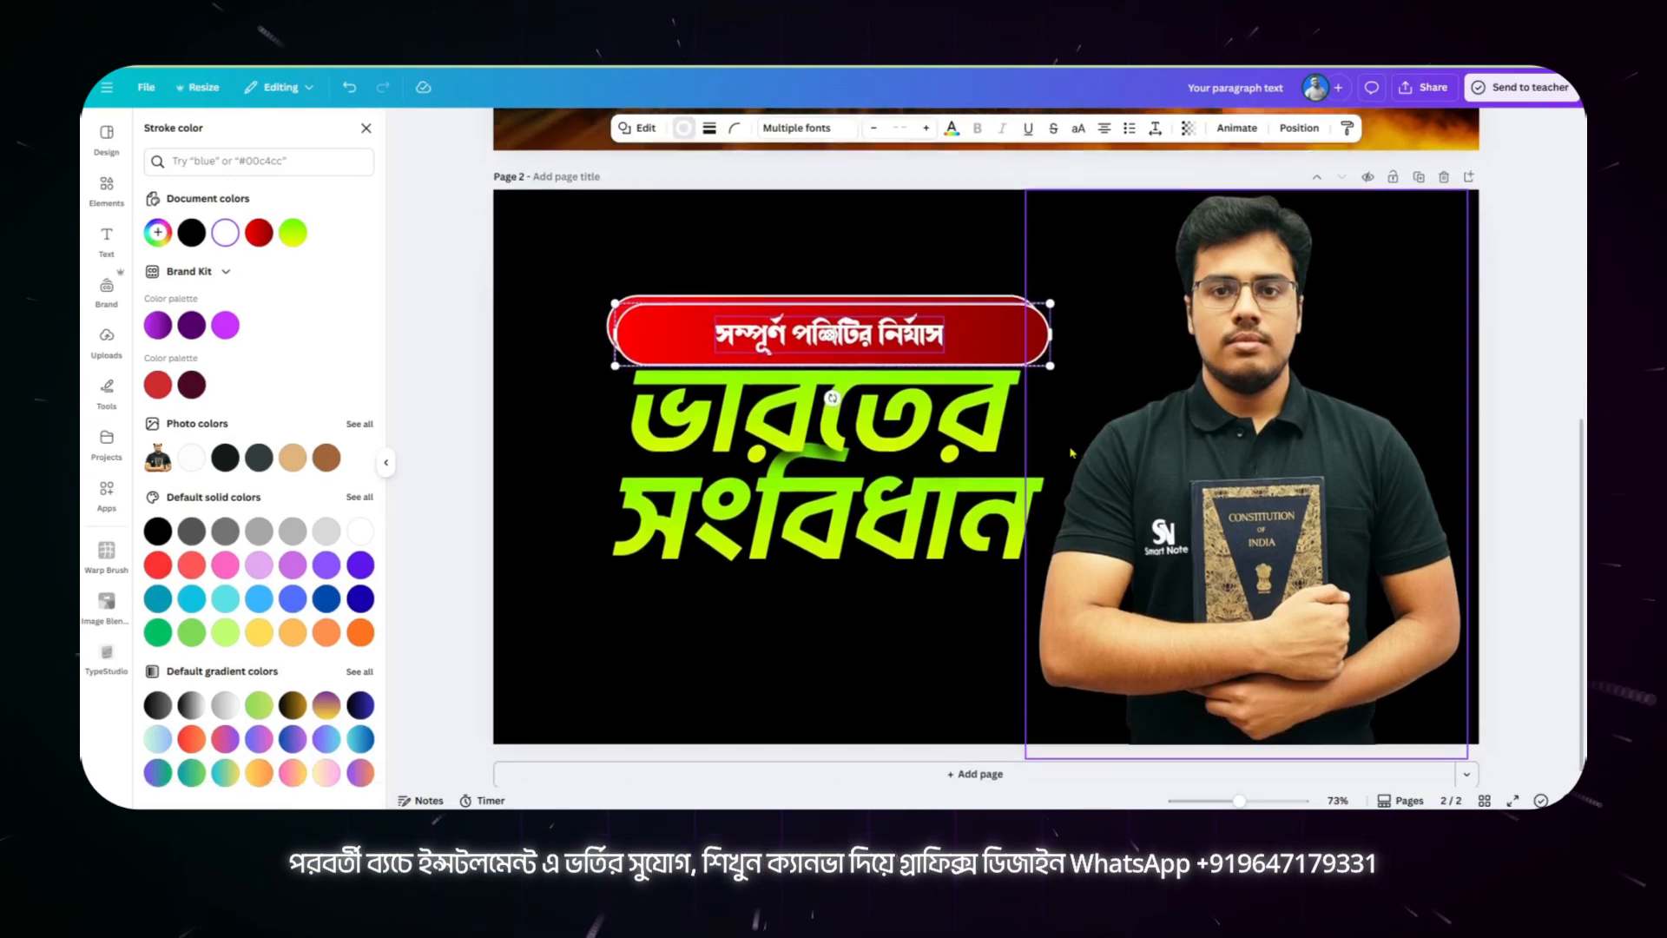
left_click_drag(936, 330, 930, 598)
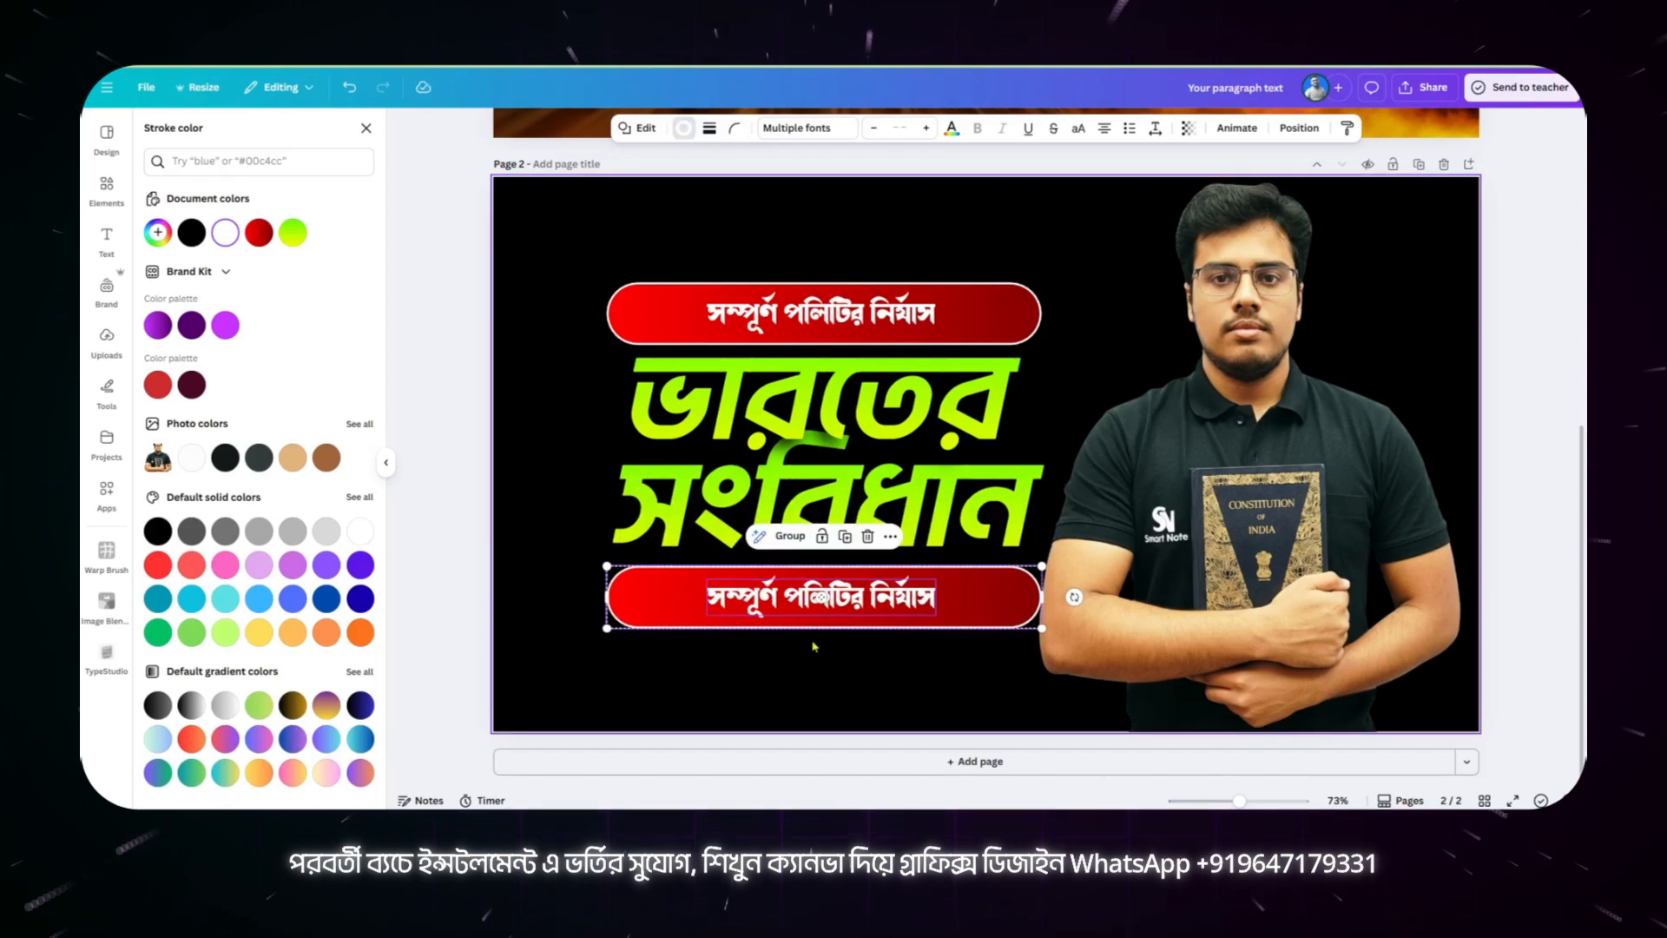
Step: Change the text on the lower banner copy to "সম্পূর্ণ বাংলাতে"
left_click(787, 607)
scroll(869, 311, "up", 4)
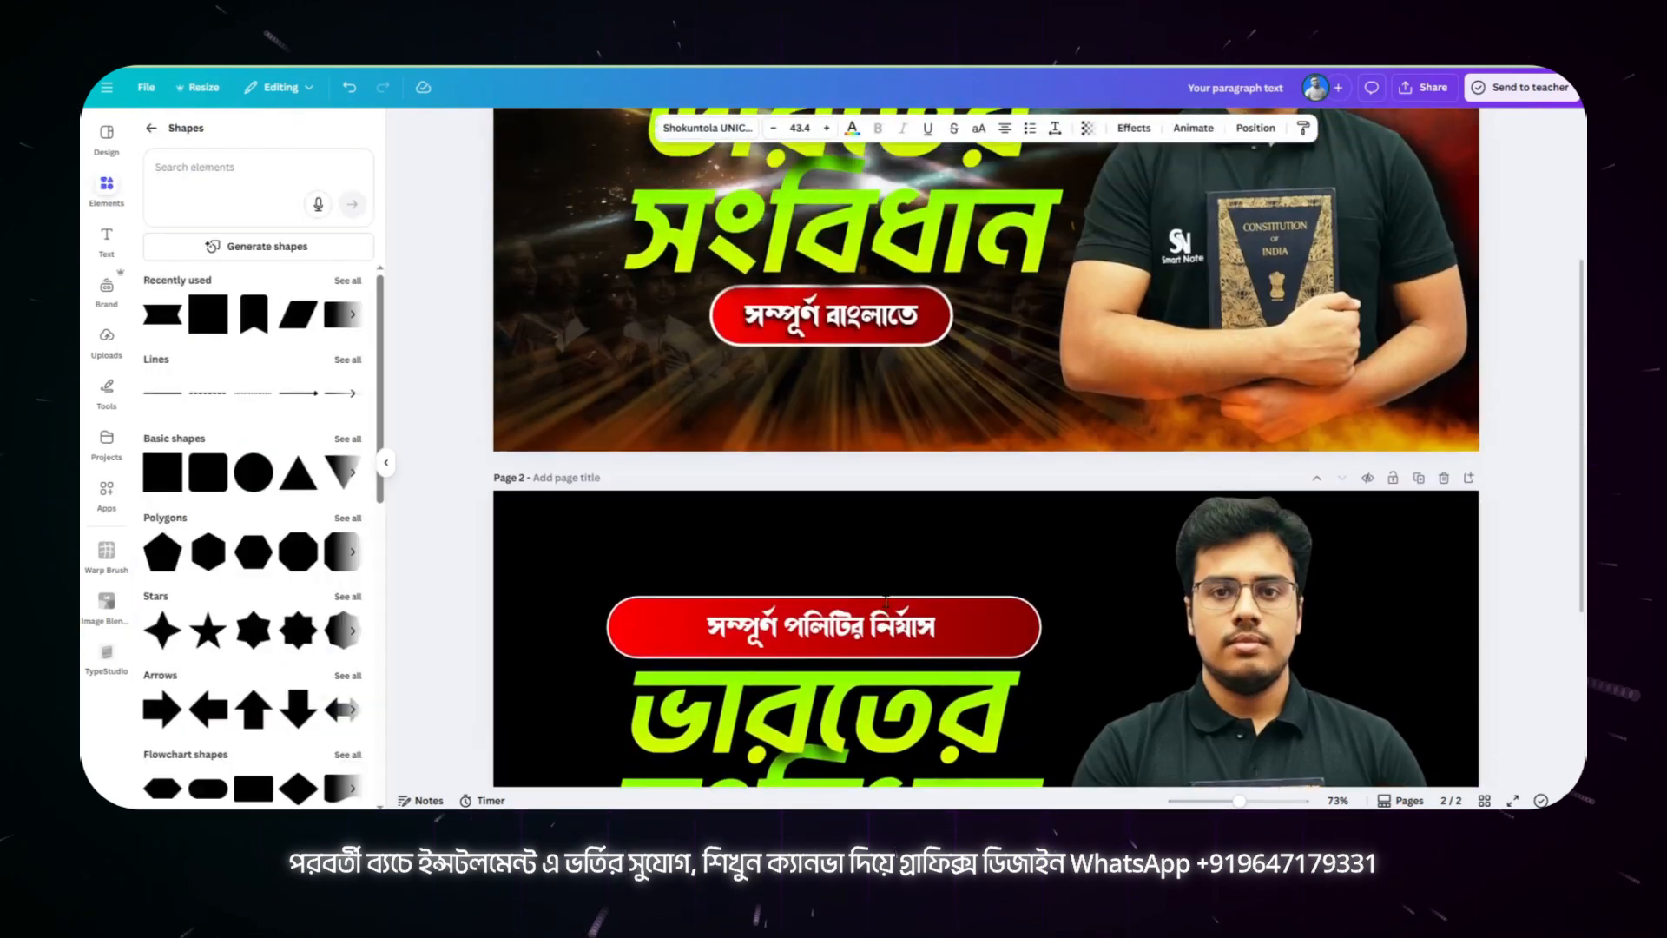
scroll(847, 488, "down", 4)
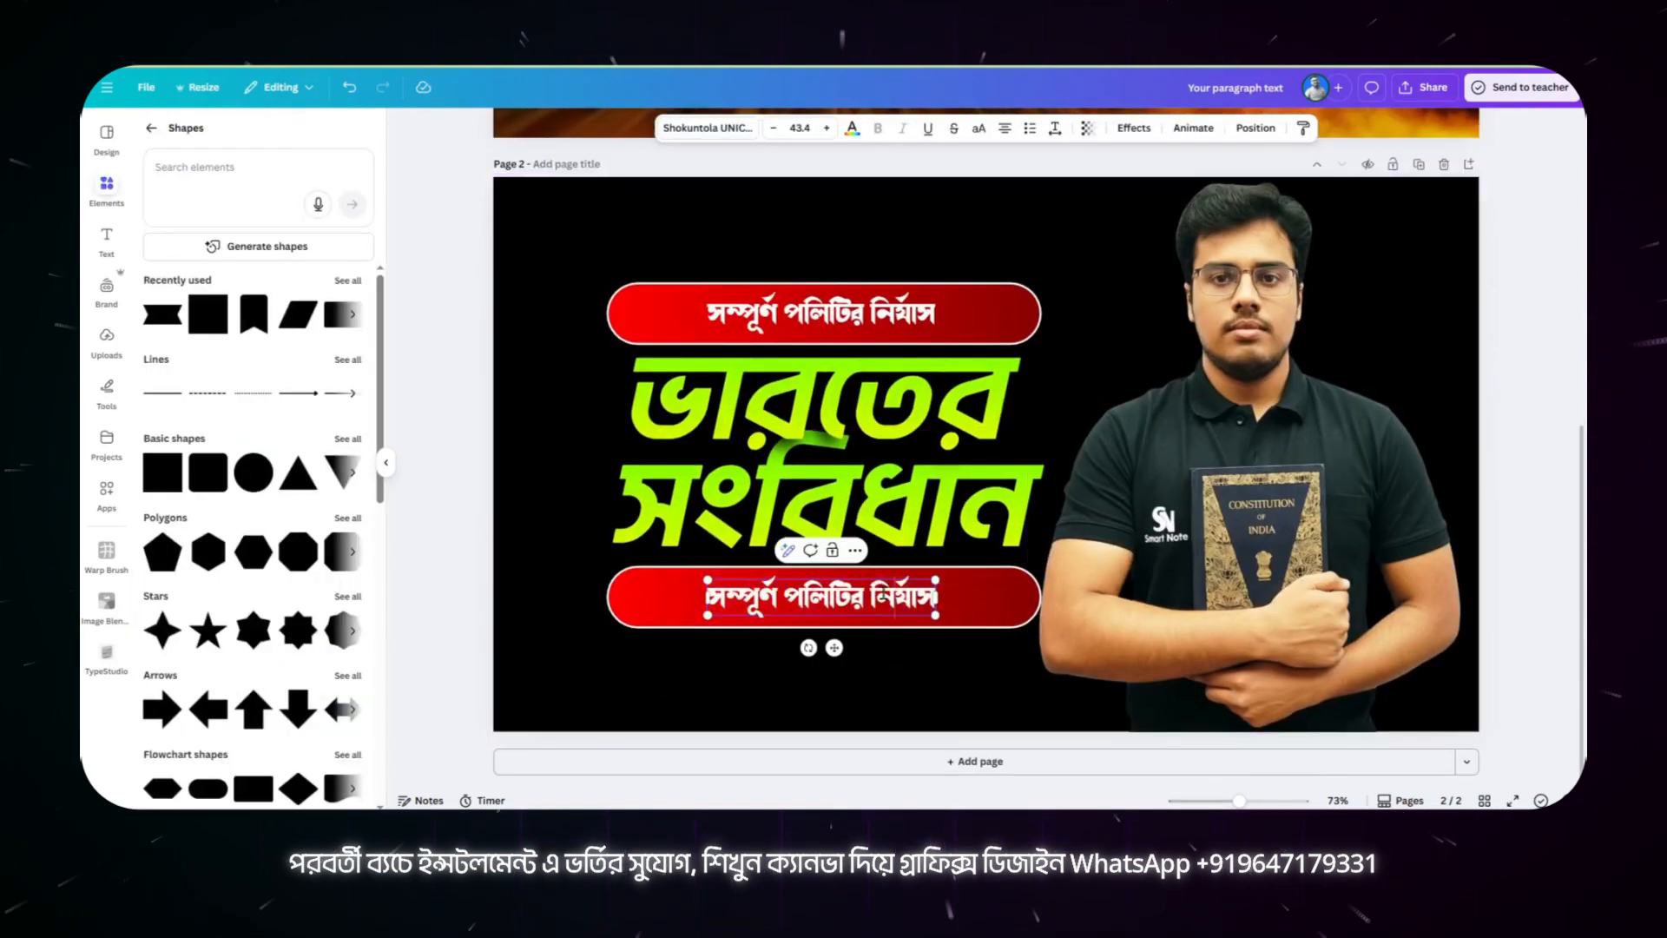
left_click_drag(786, 596, 959, 595)
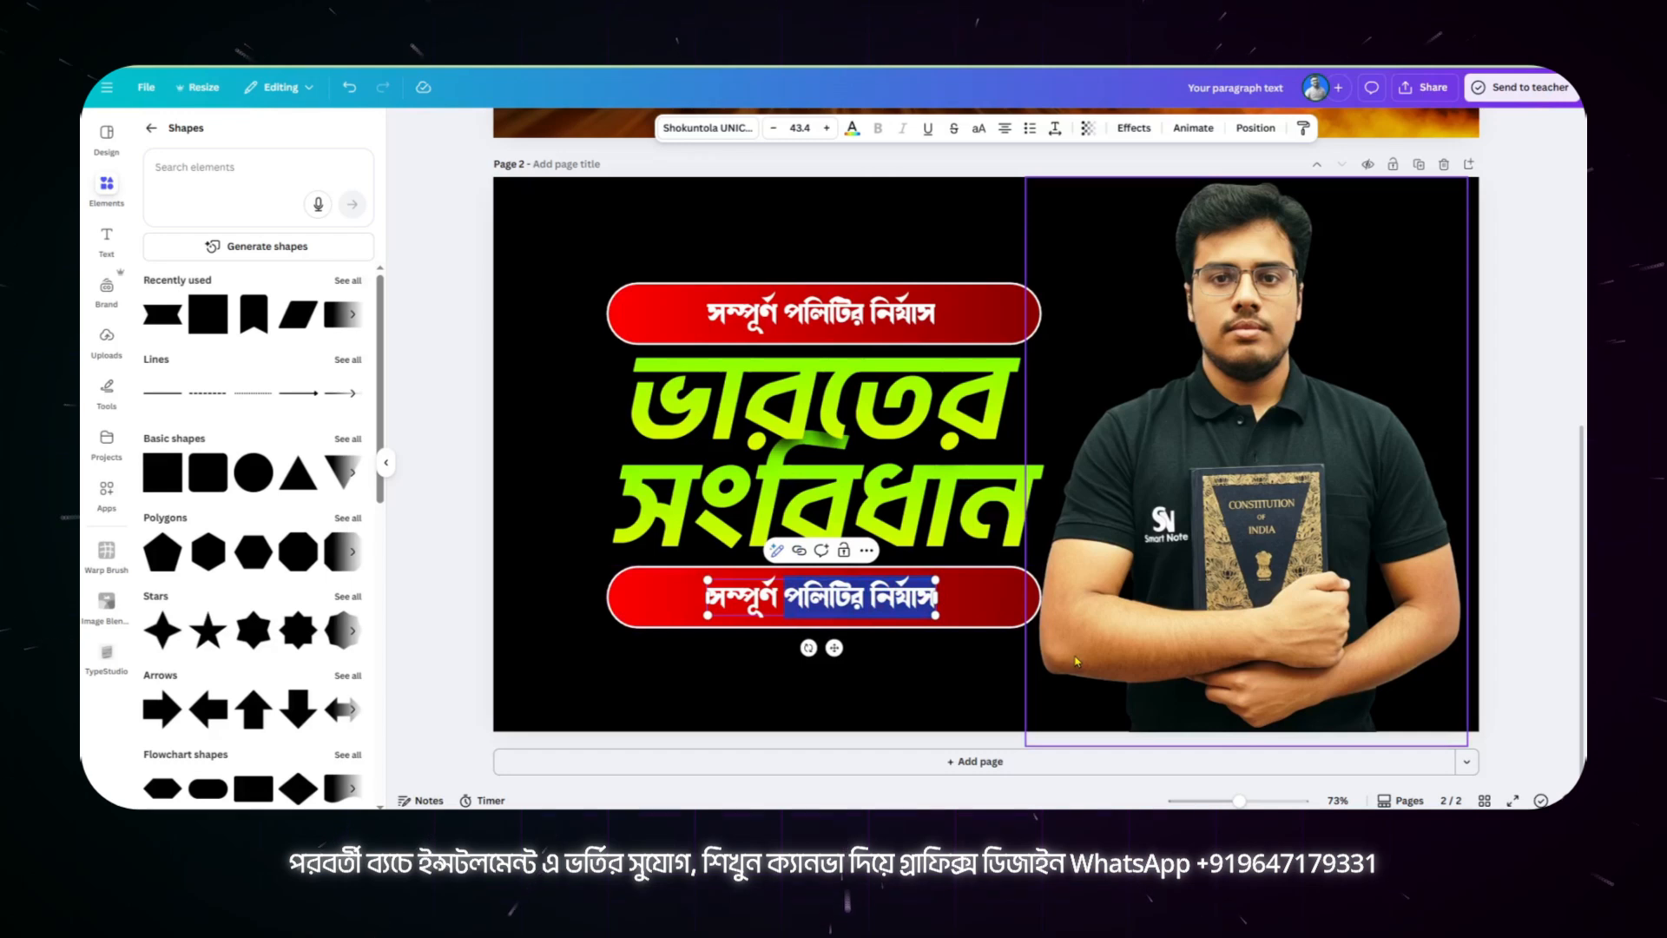
type("banglate")
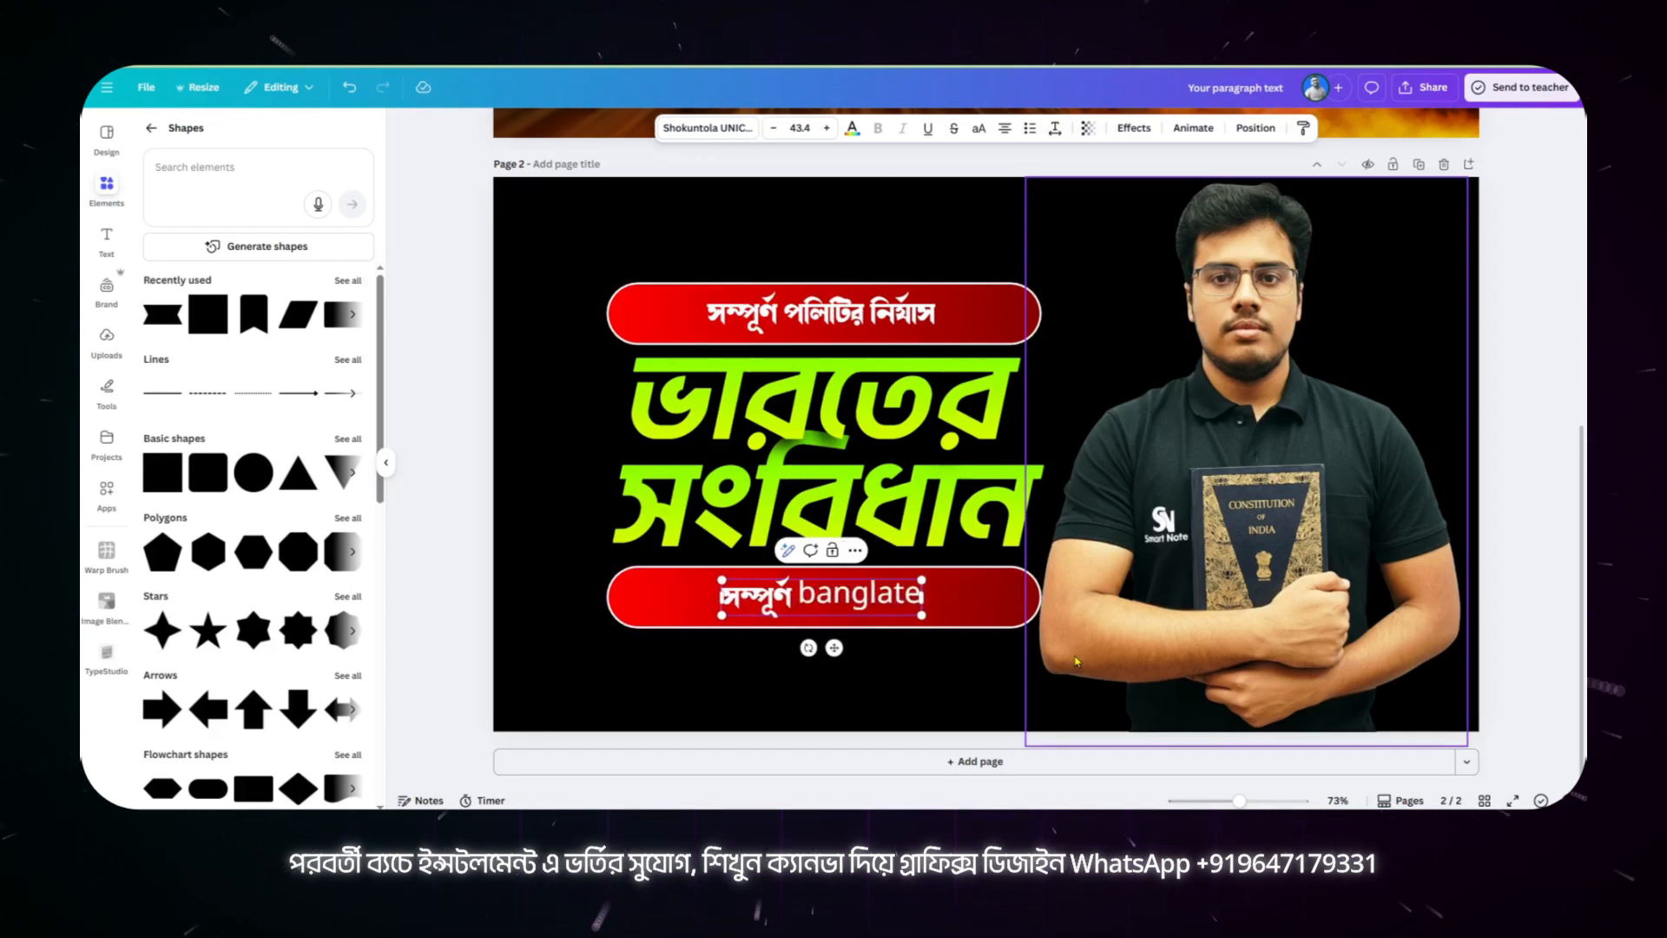
key("BackSpace")
key("BackSpace")
key("BackSpace")
key("BackSpace")
key("BackSpace")
key("BackSpace")
key("BackSpace")
key("BackSpace")
key("BackSpace")
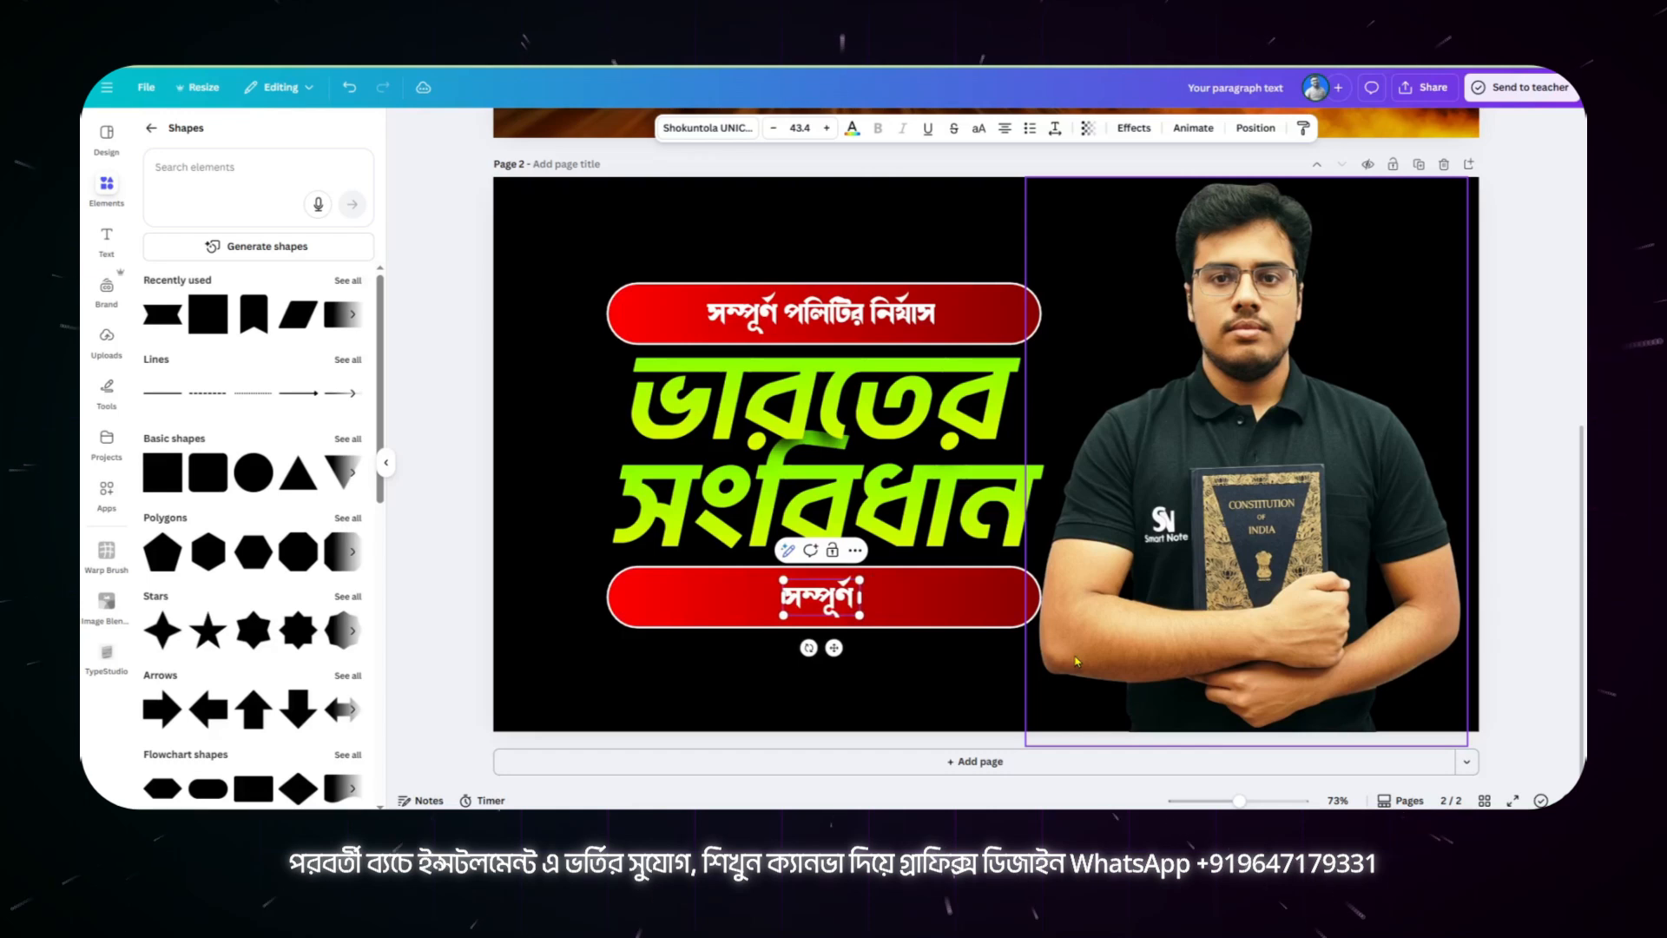
type("banglate")
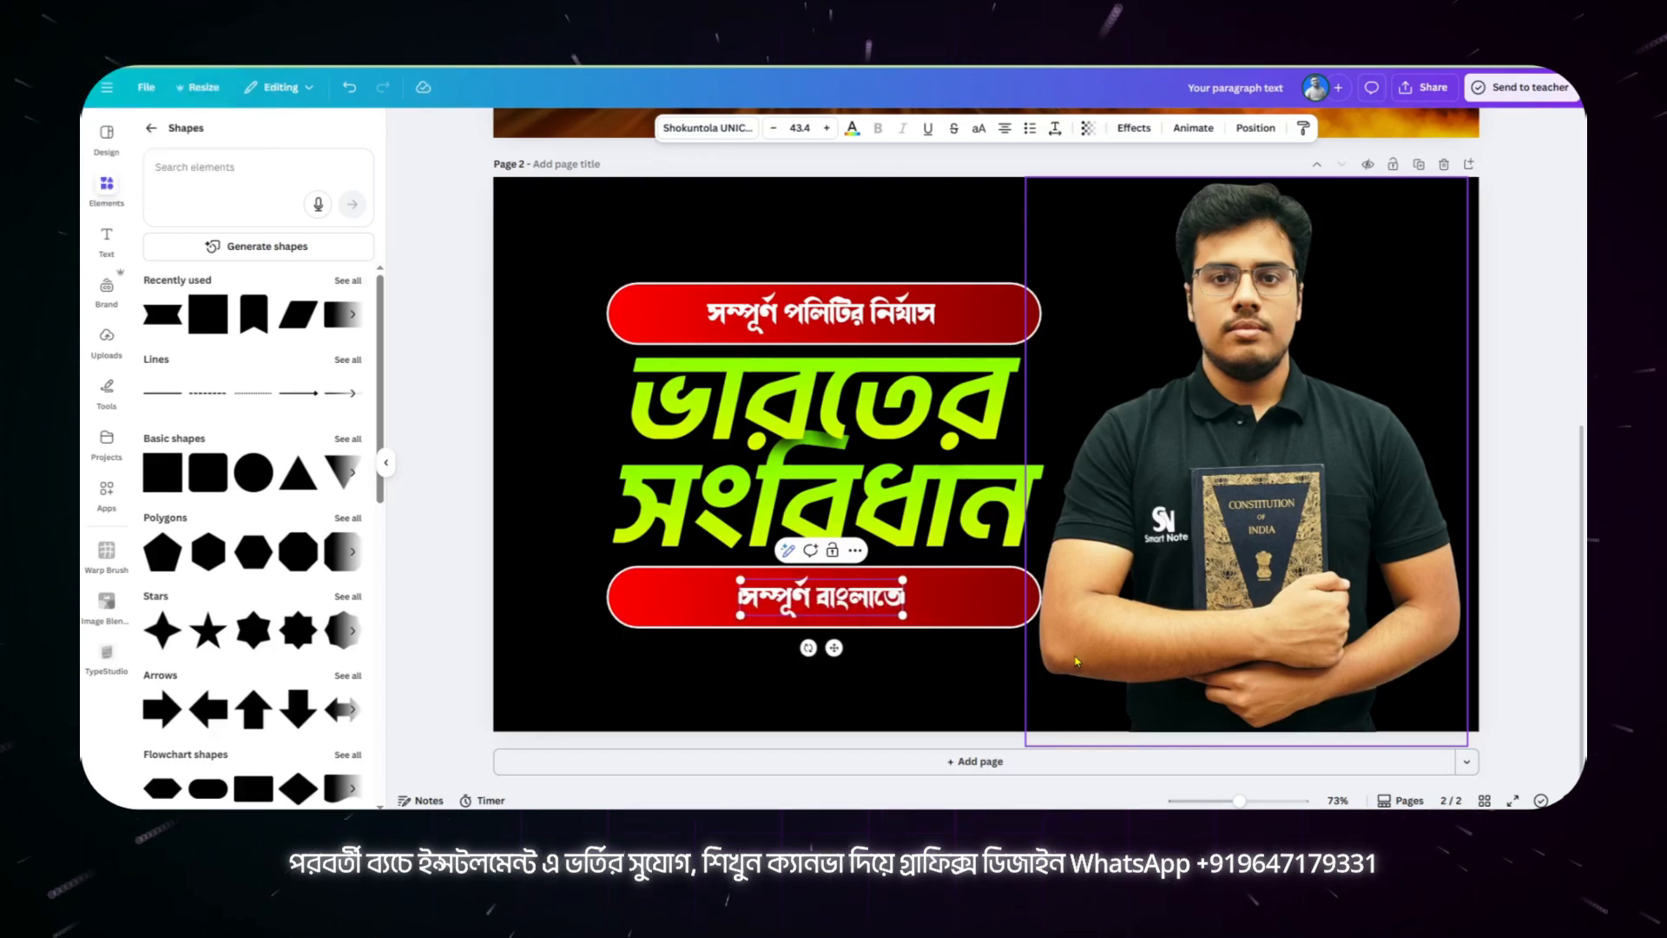
left_click(739, 701)
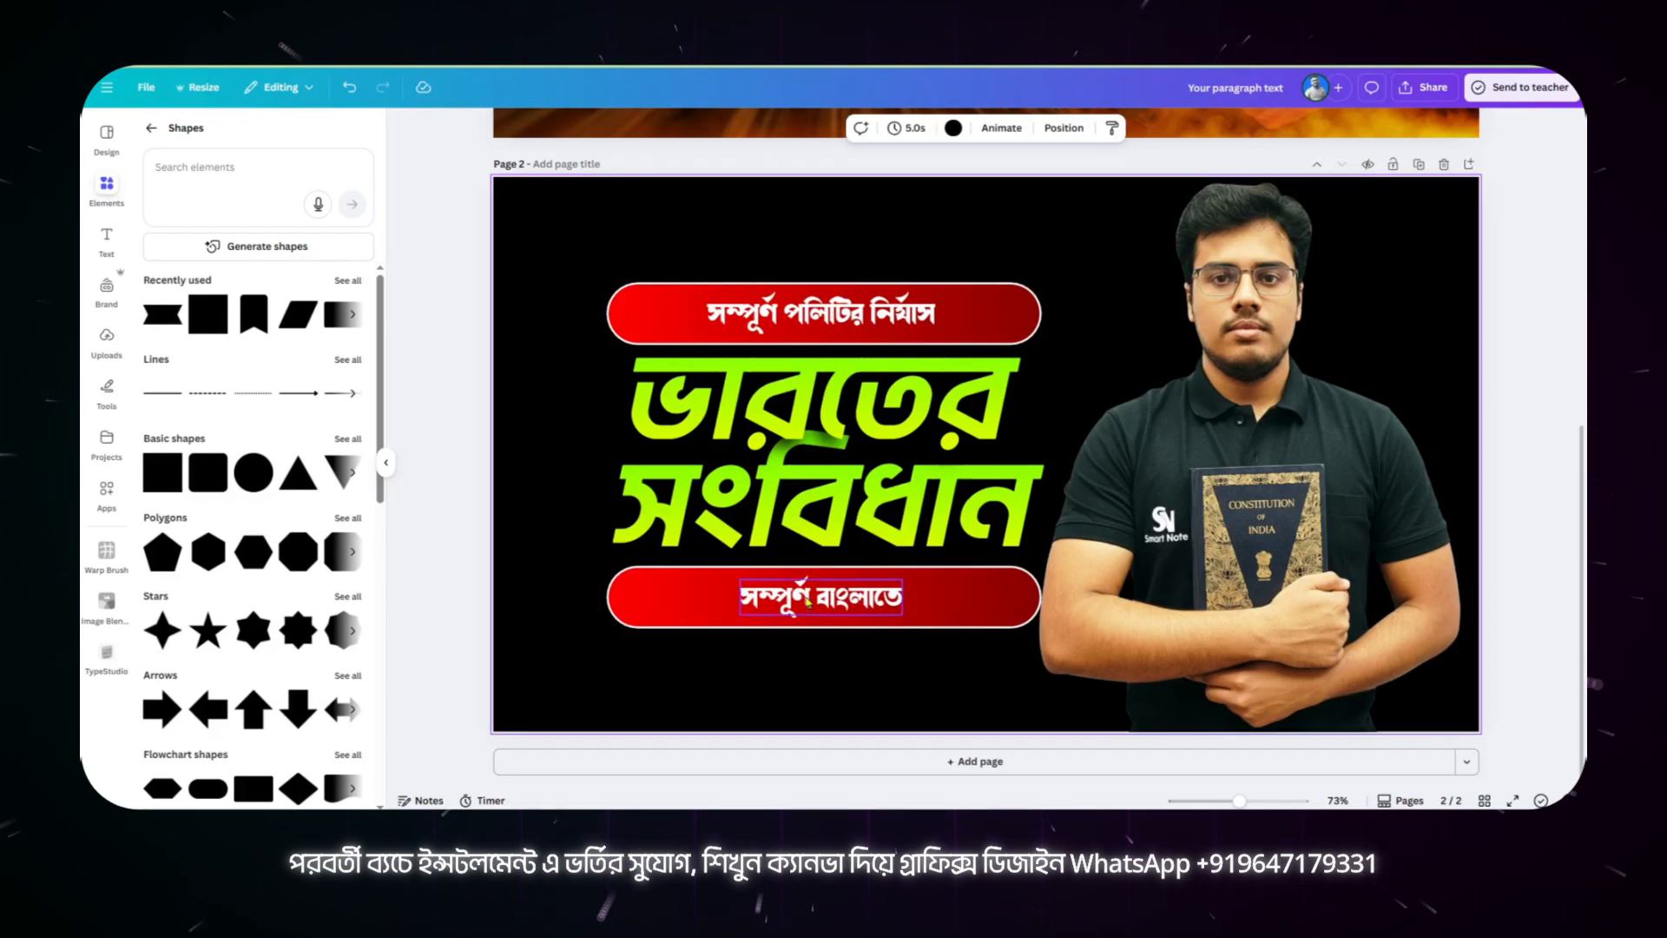
Step: Narrow the lower banner evenly on both sides to fit "সম্পূর্ণ বাংলাতে" and compare it with the page 1 banner
left_click(638, 612)
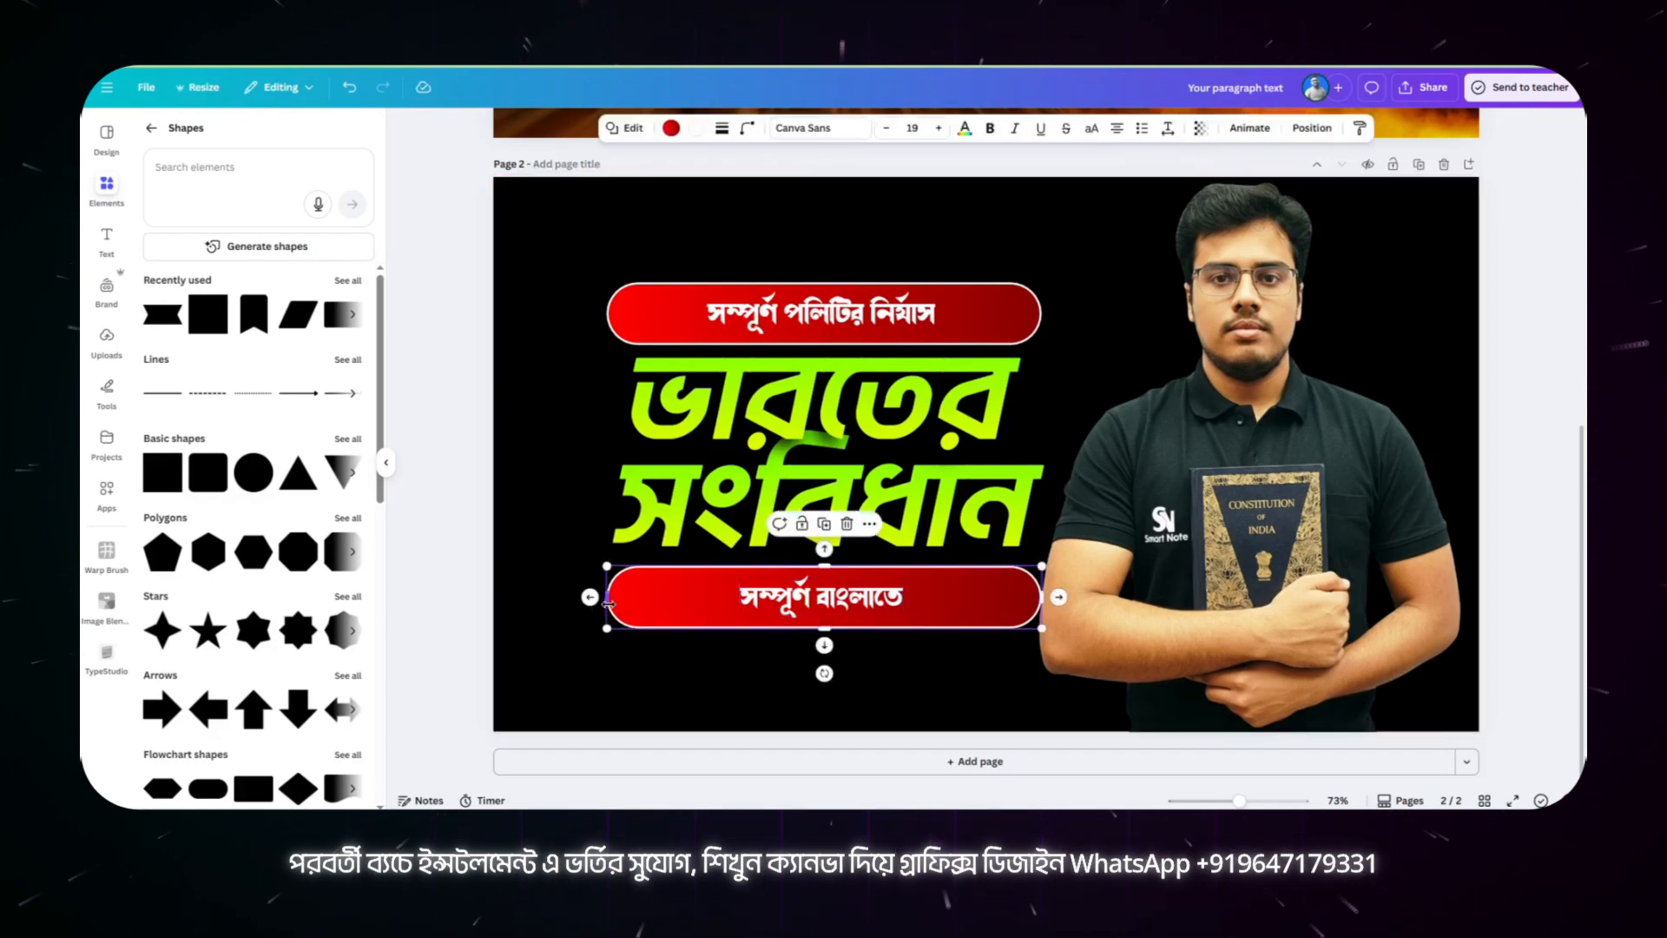
left_click_drag(610, 601, 694, 626)
key("ctrl+z")
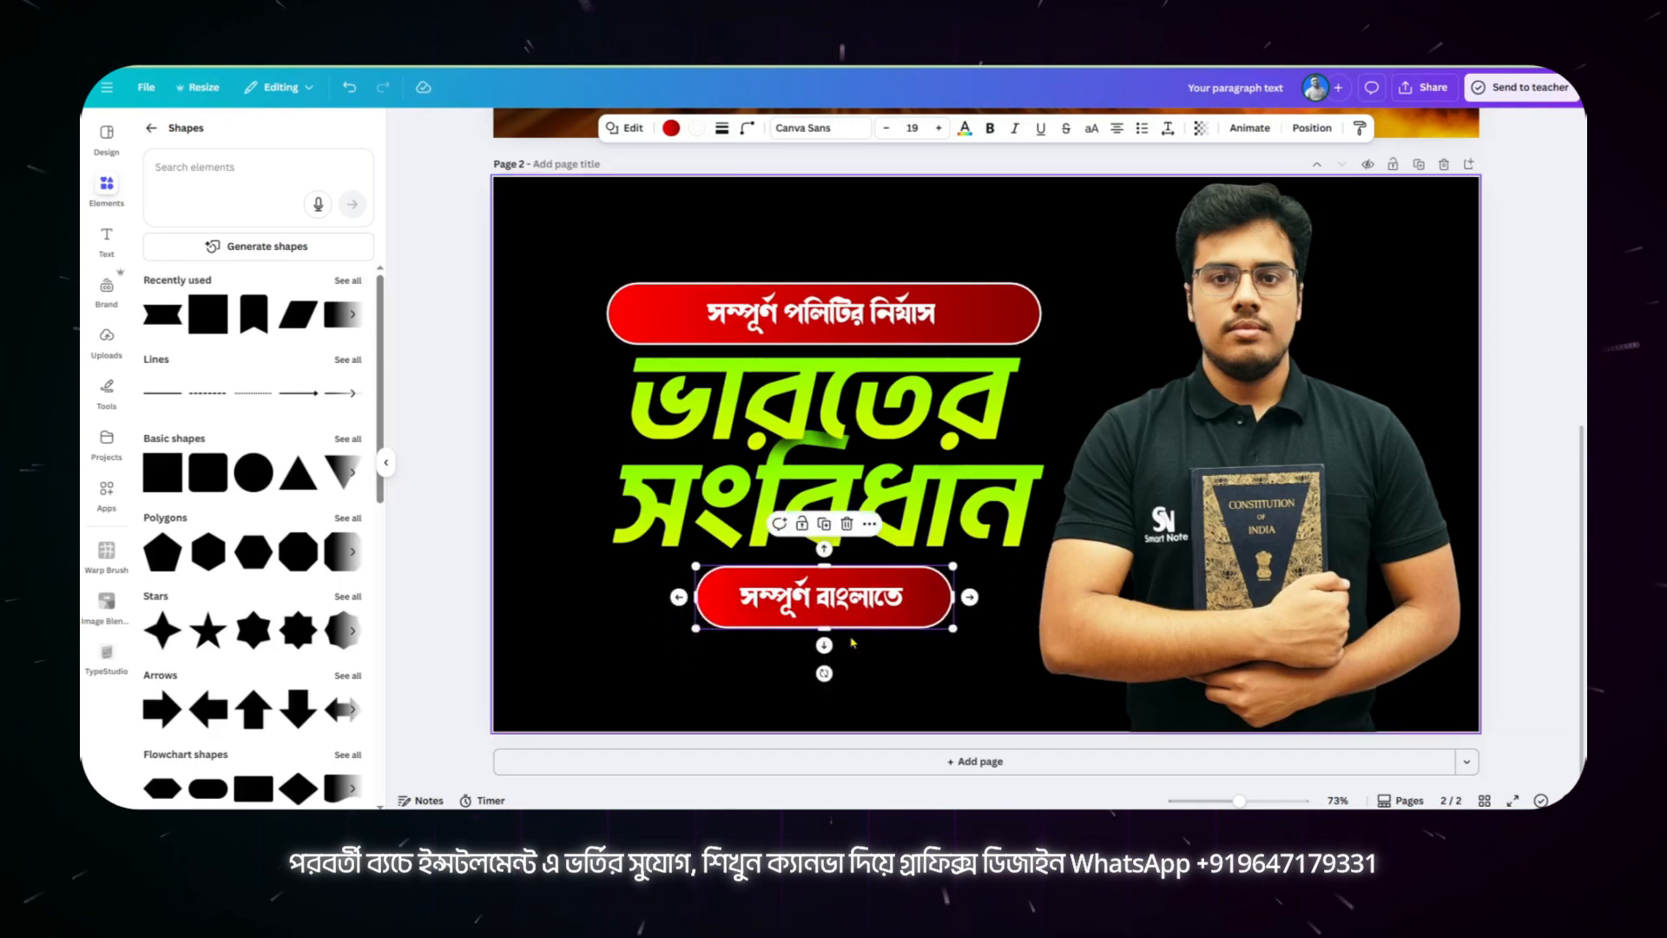
scroll(847, 625, "up", 5)
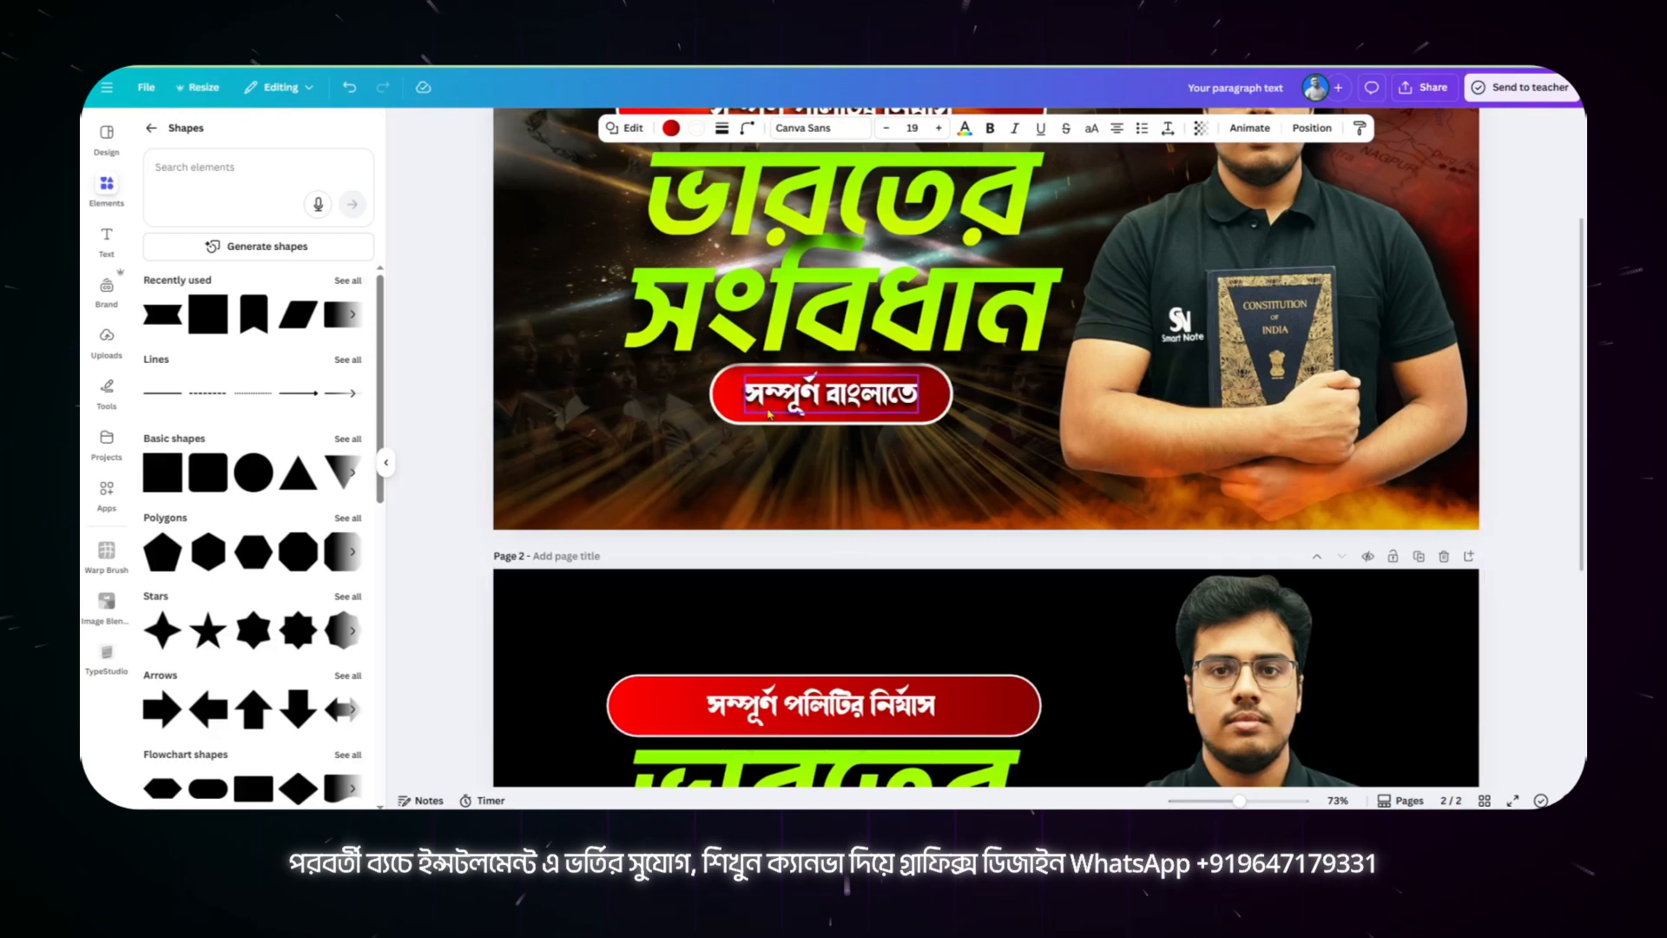
scroll(851, 605, "up", 3)
scroll(730, 321, "down", 6)
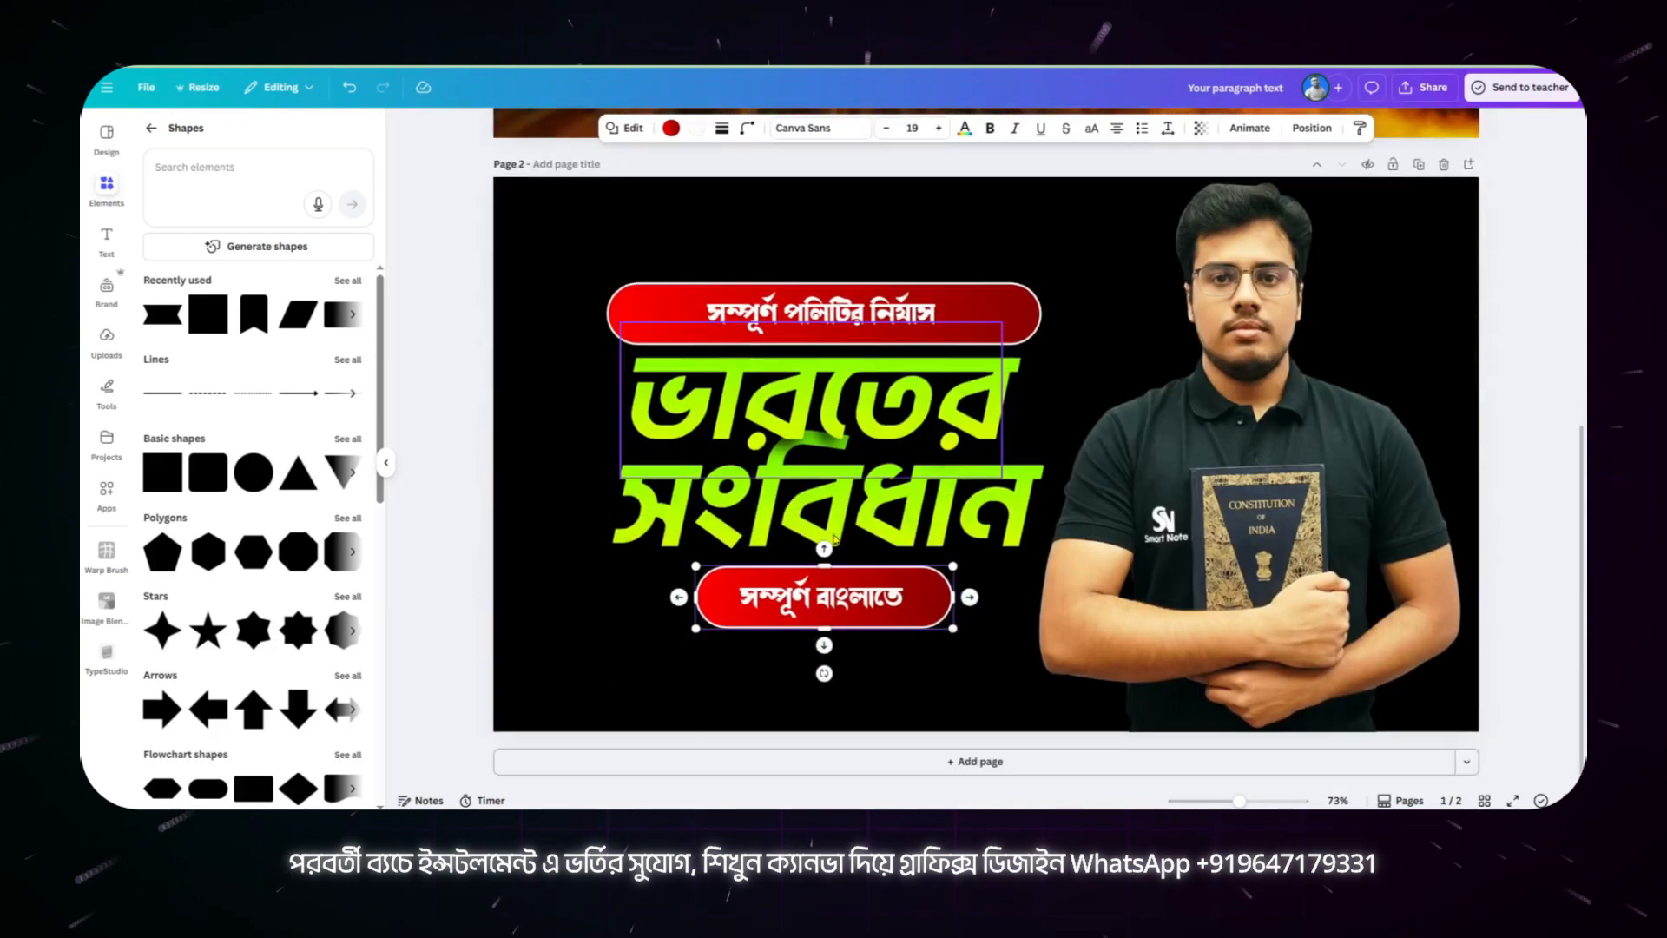
Step: Give "সম্পূর্ণ পলিটির নির্যাস" a black Shadow effect with offset 84, direction 0, blur 100 and transparency 100
left_click(829, 317)
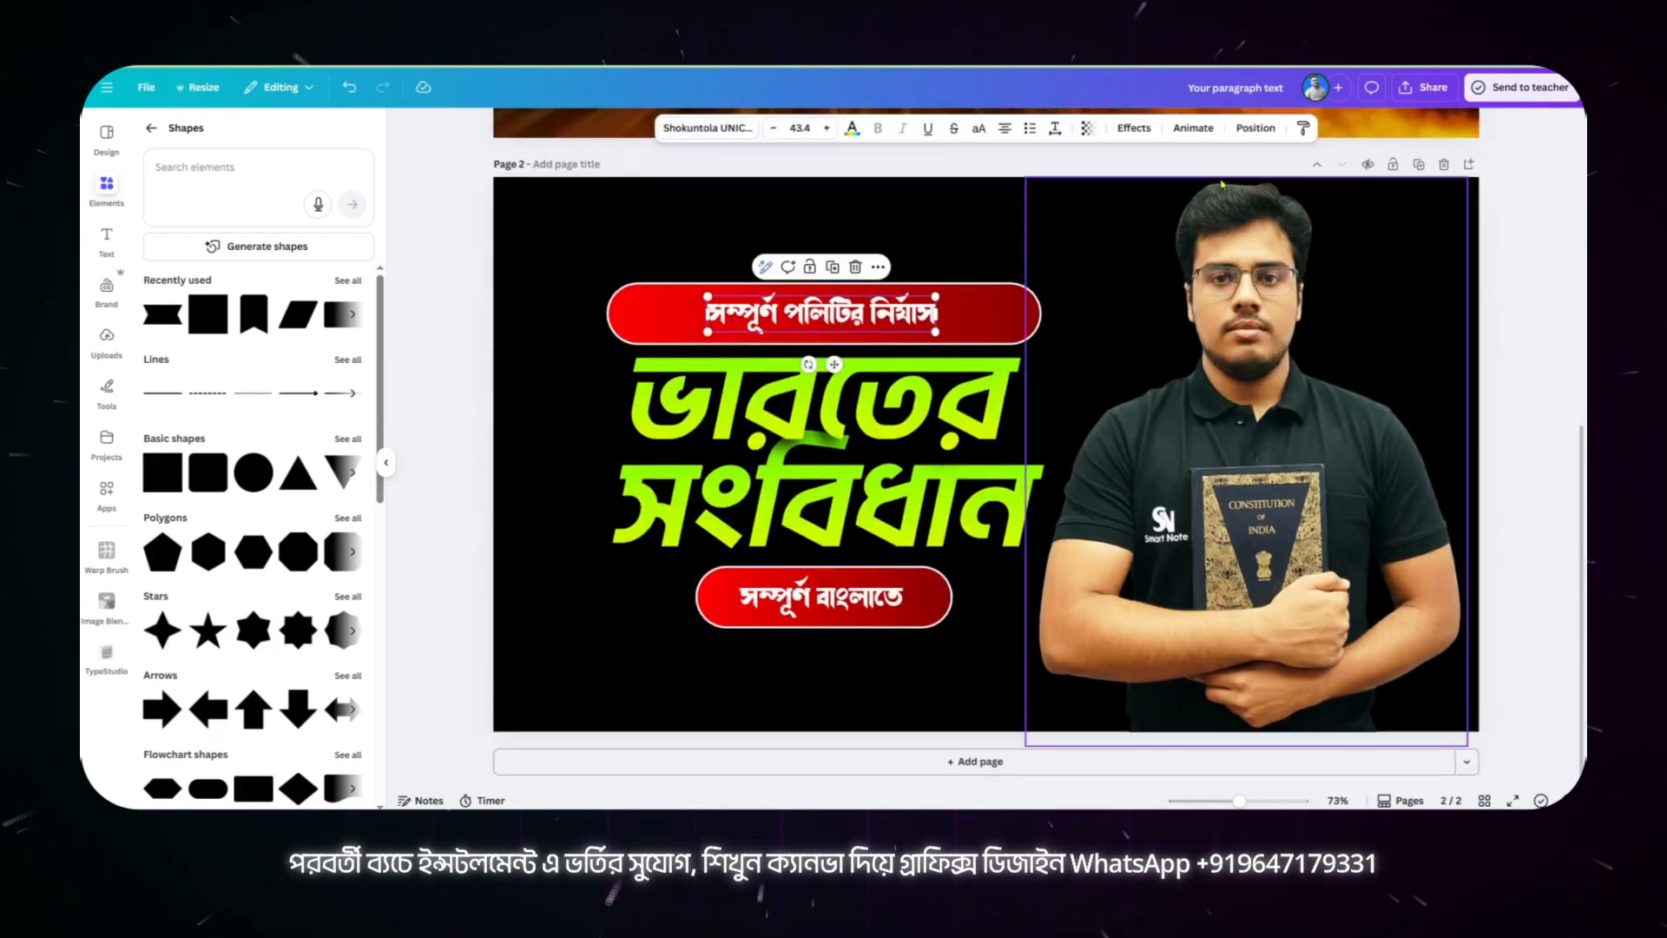
left_click(1135, 129)
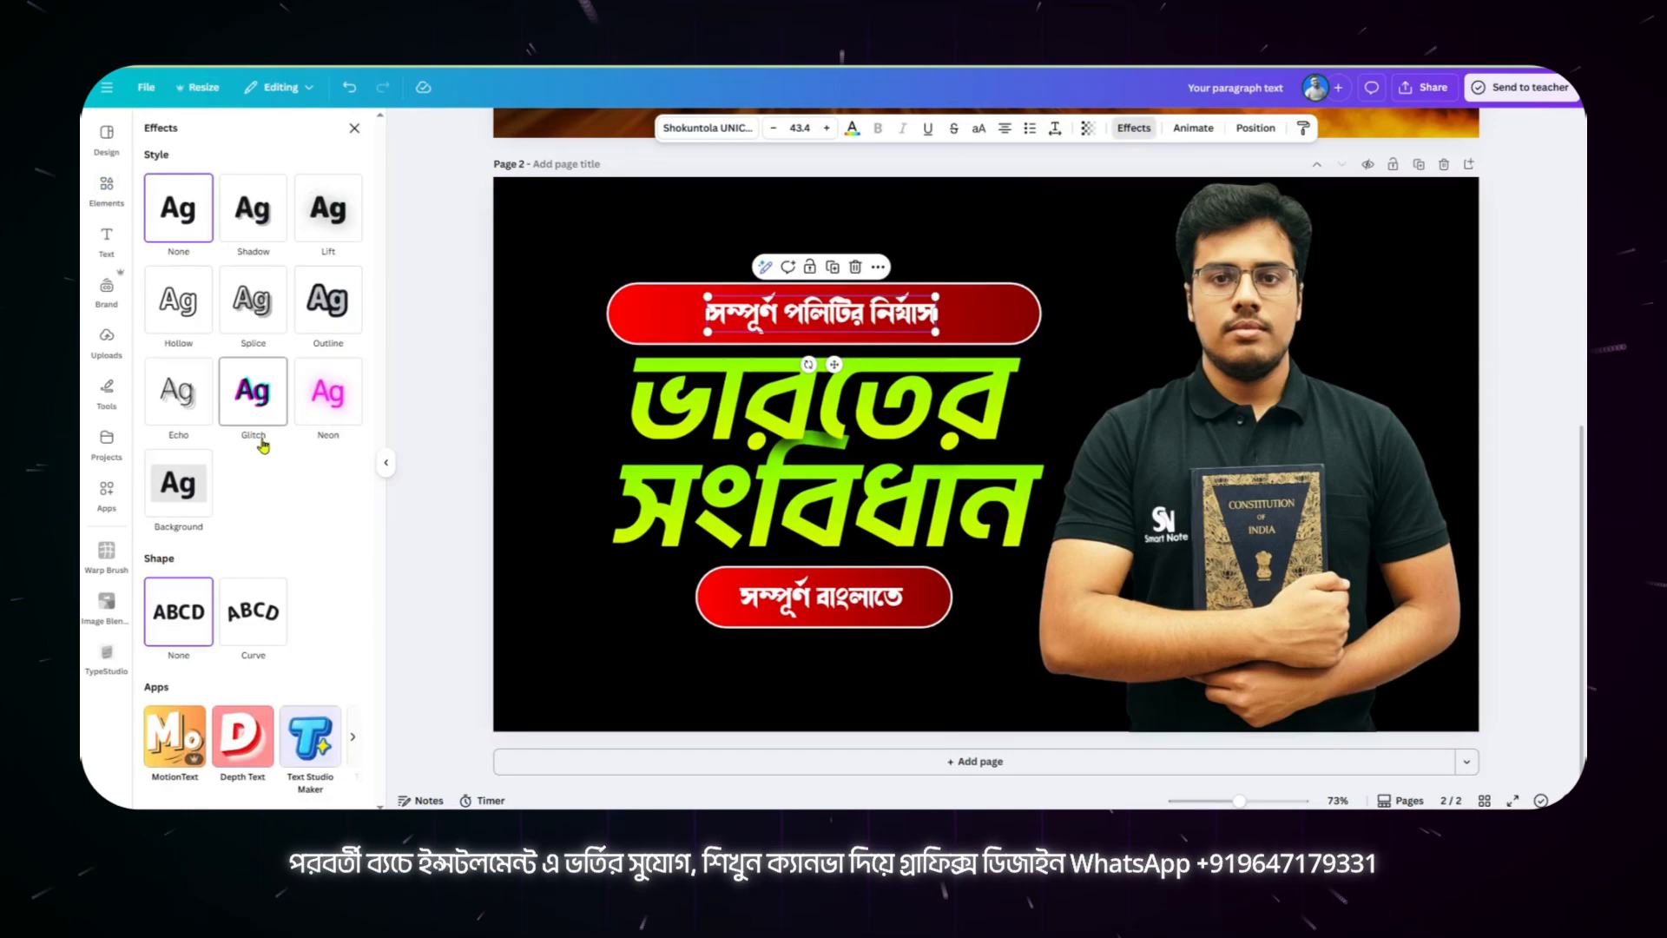
left_click(254, 207)
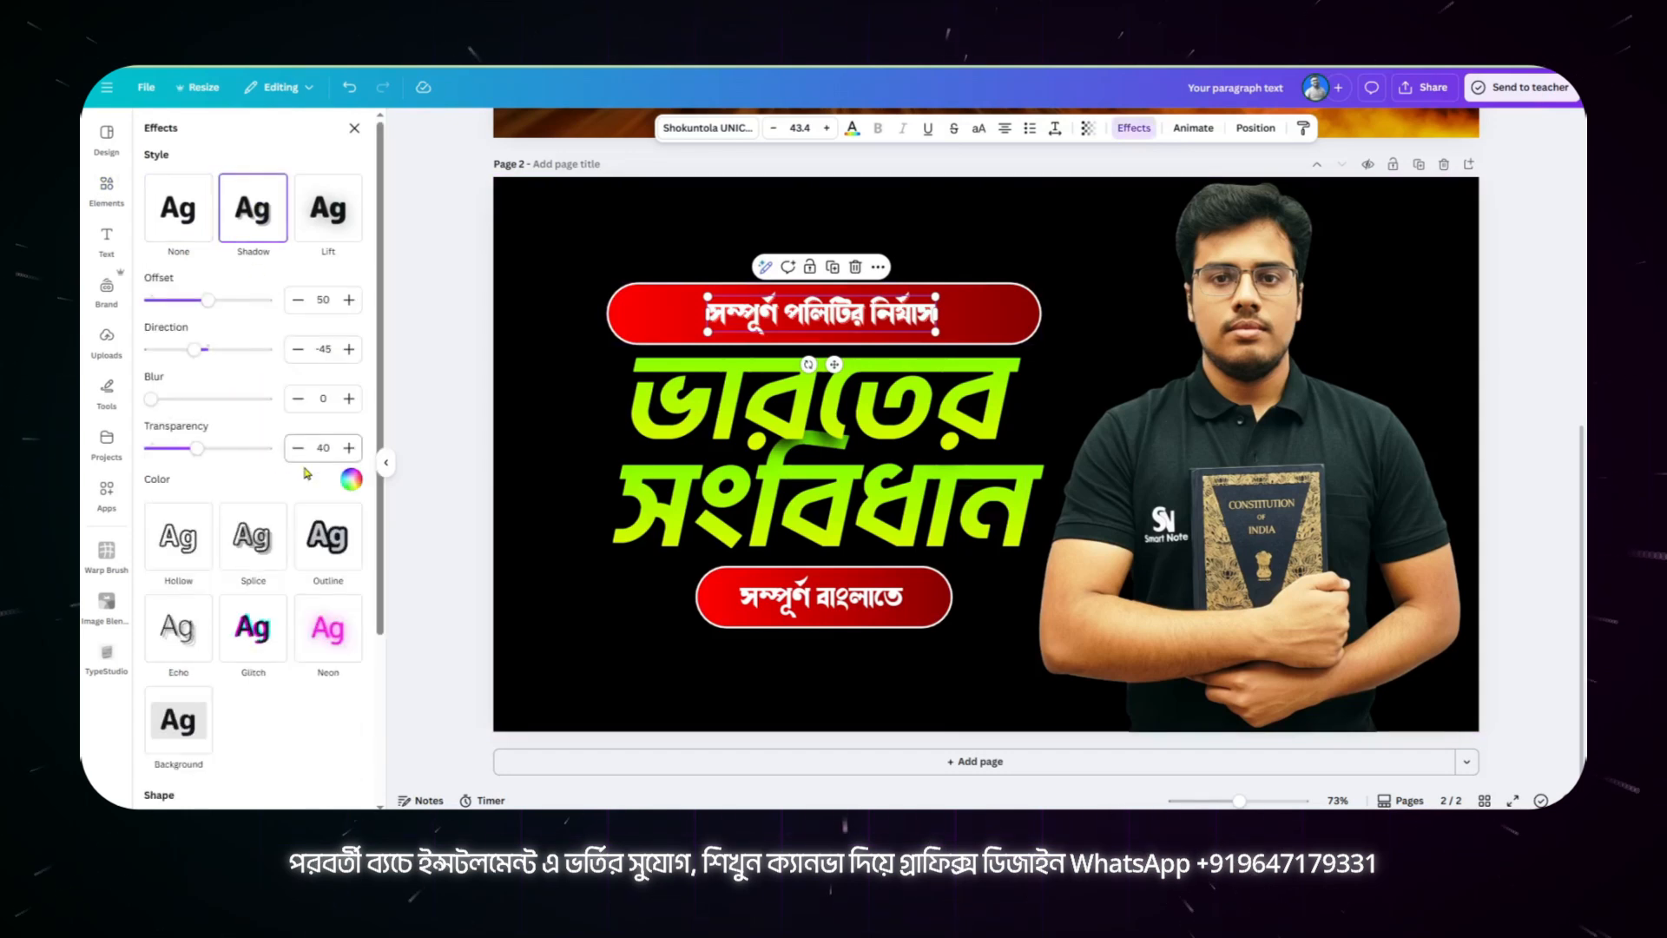
left_click(351, 480)
left_click(178, 545)
left_click_drag(153, 400, 265, 399)
left_click_drag(197, 449, 268, 449)
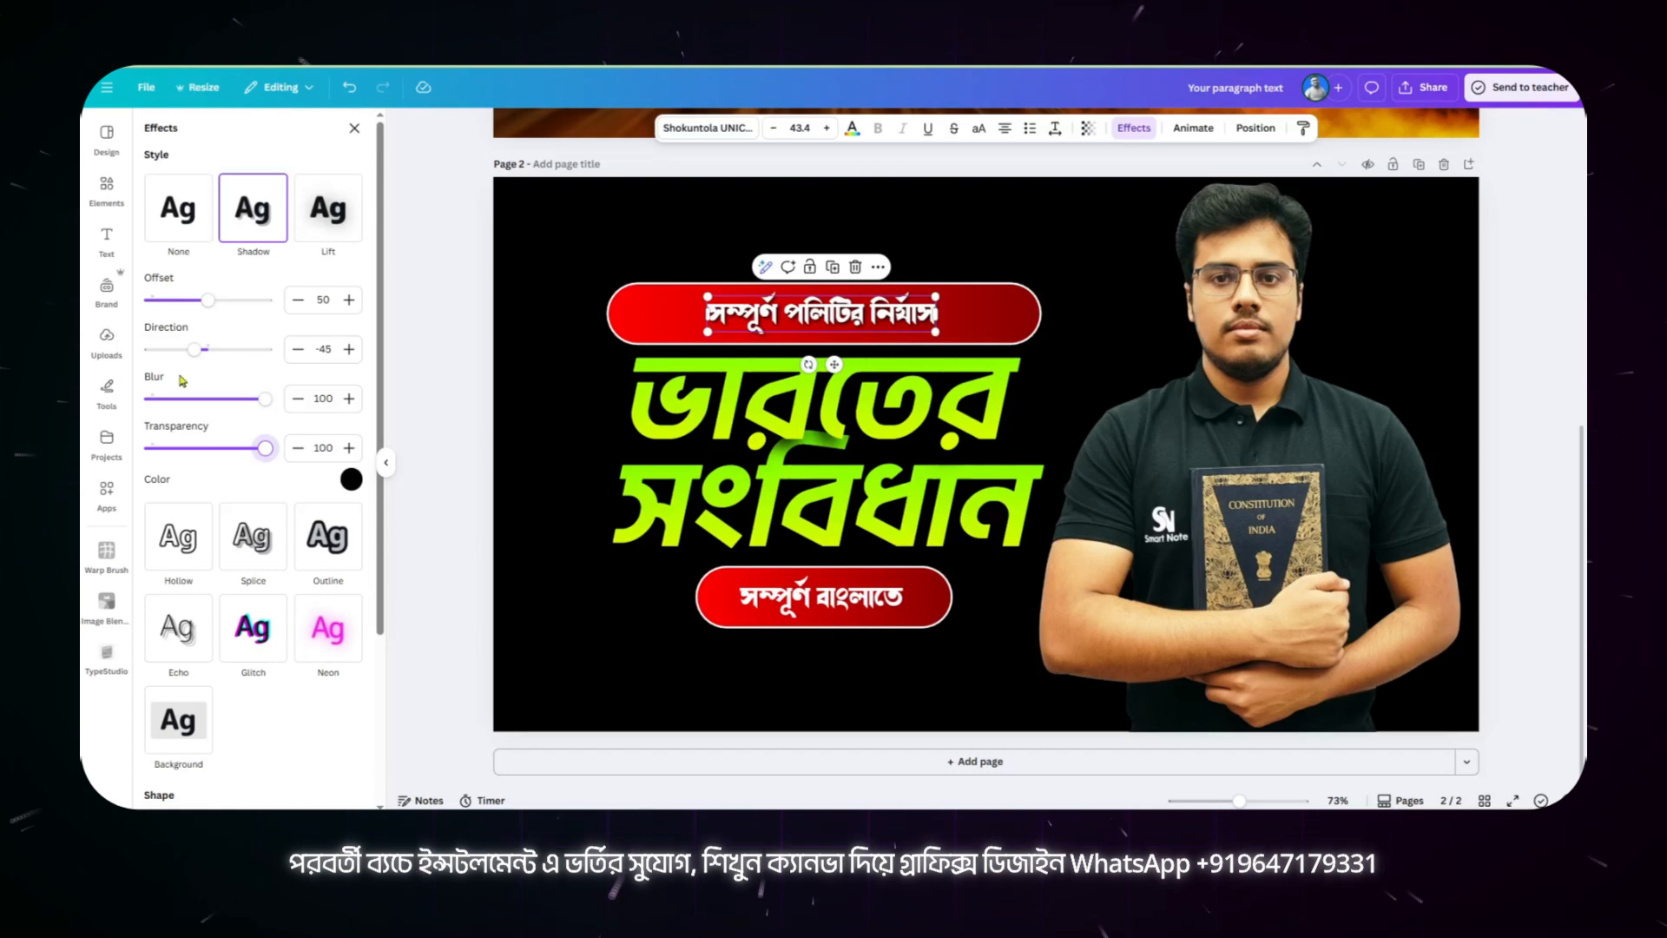
left_click_drag(209, 300, 241, 300)
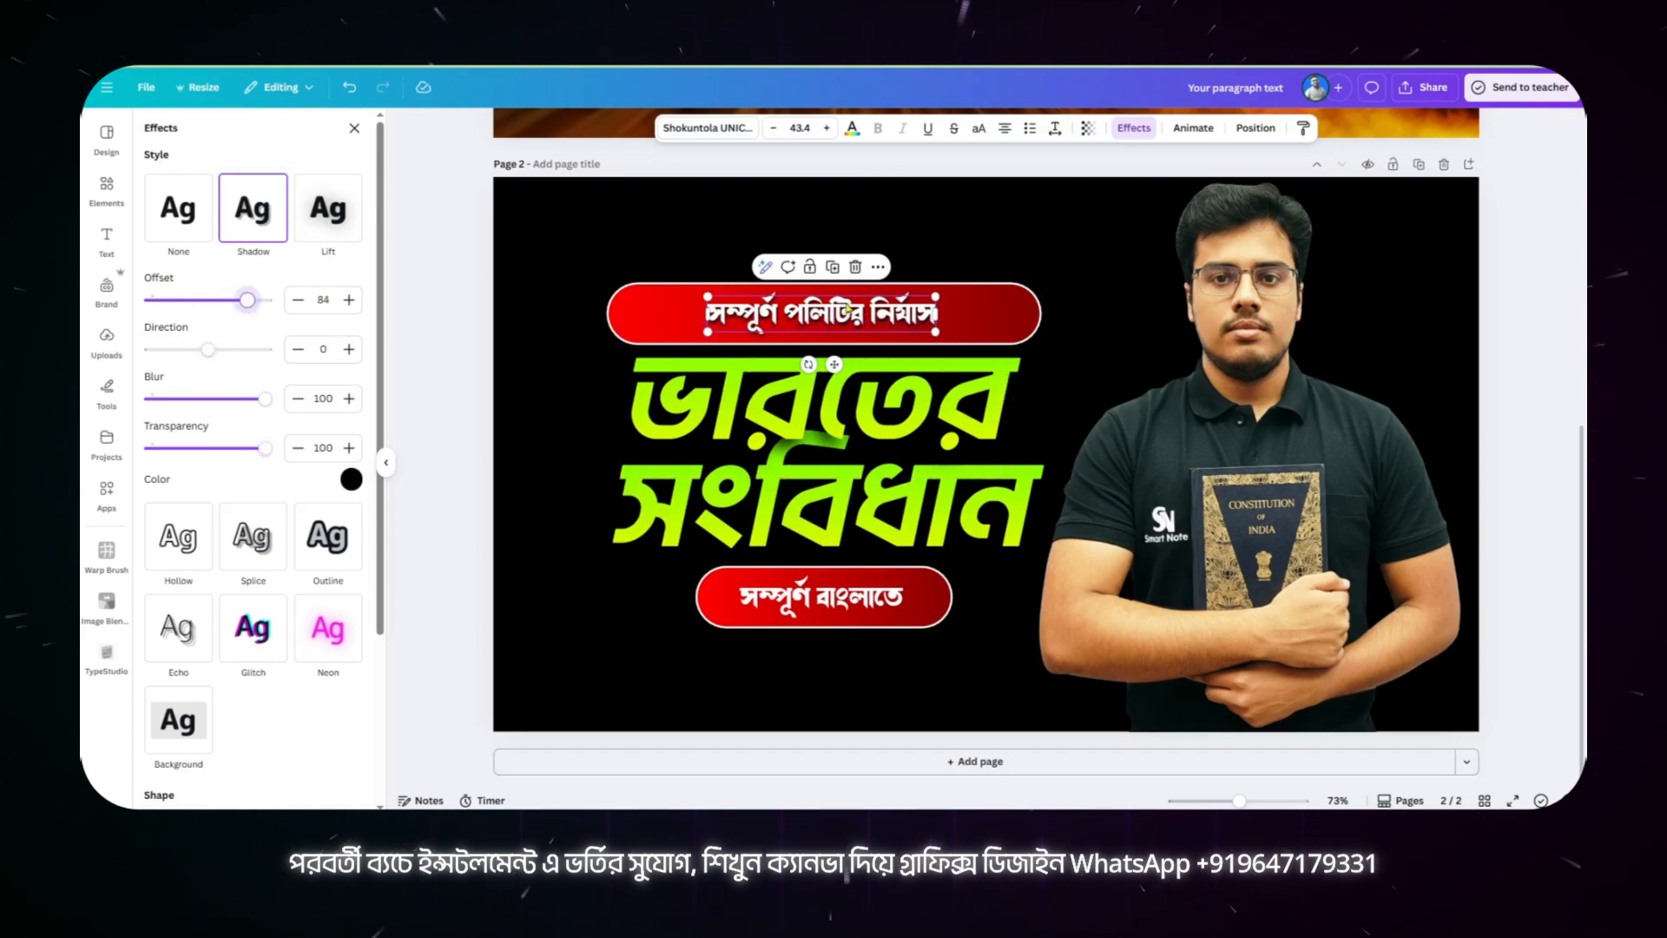
Step: Copy the style of "সম্পূর্ণ পলিটির নির্যাস" onto the "সম্পূর্ণ বাংলাতে" text
left_click(1302, 127)
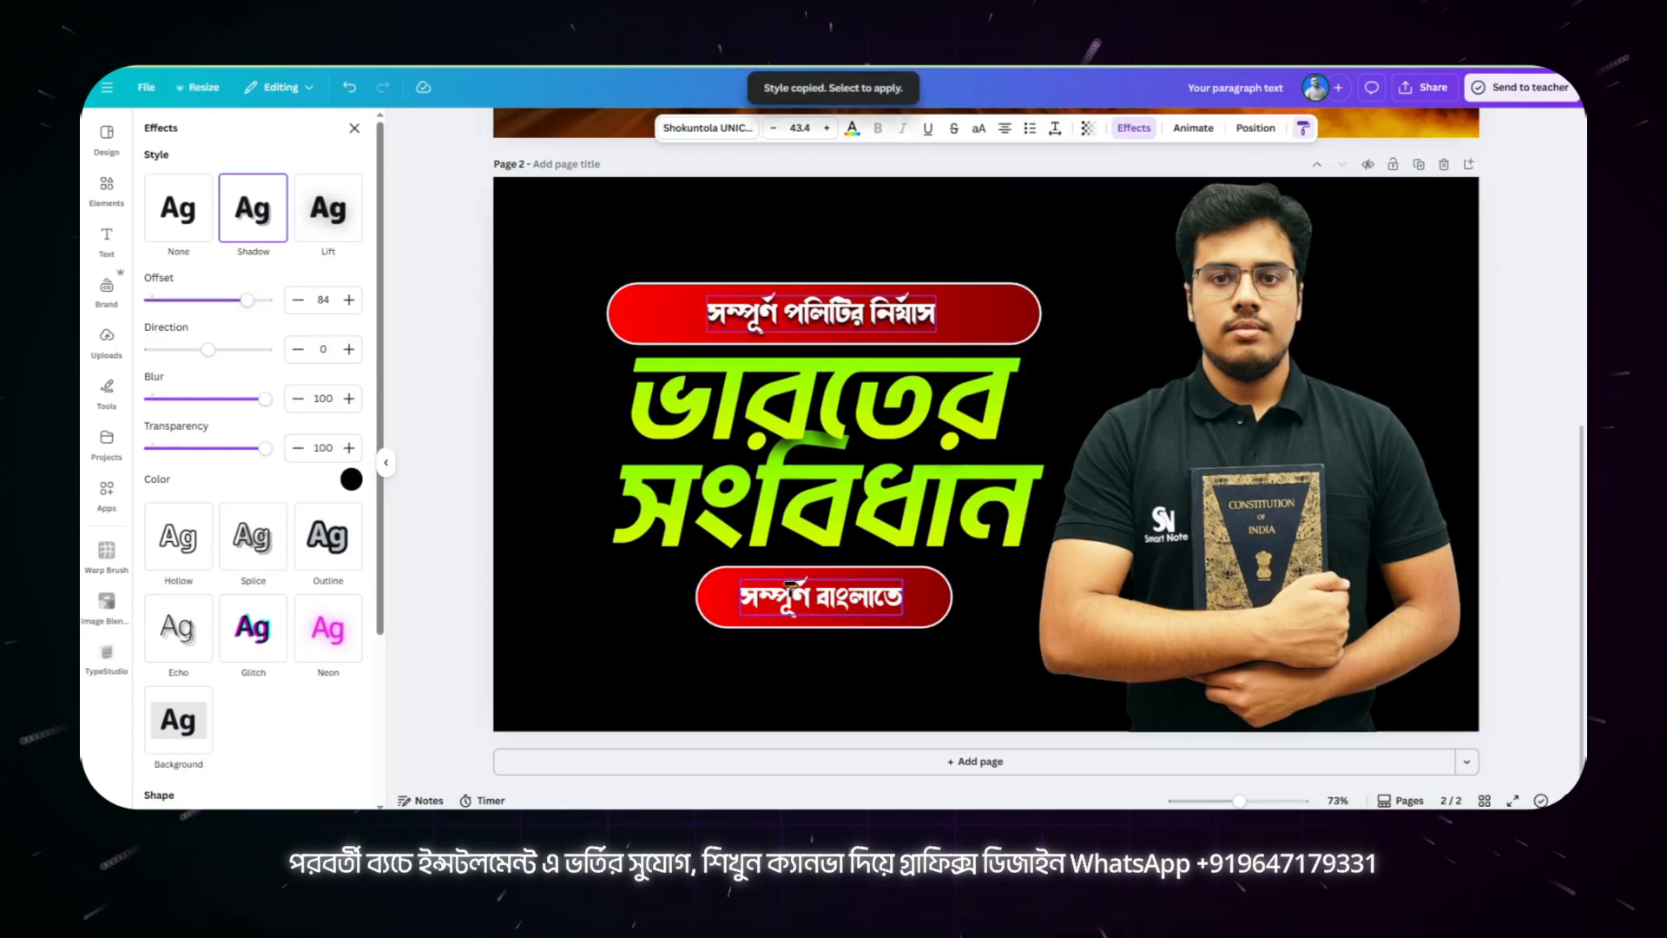
left_click(775, 619)
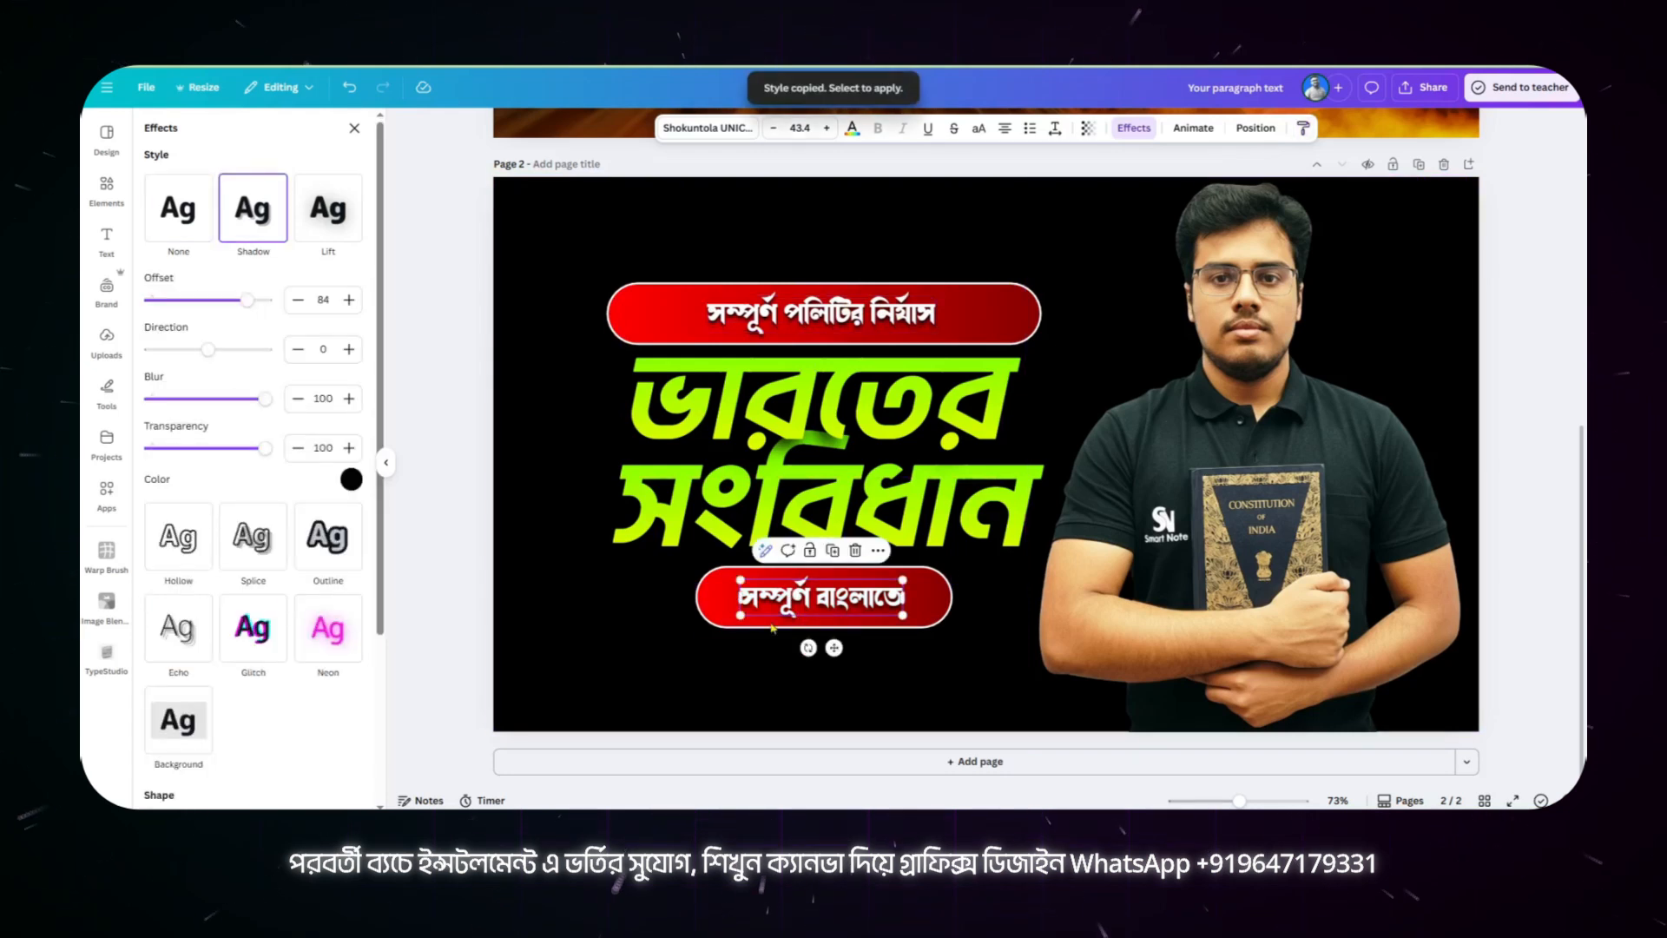
left_click(678, 642)
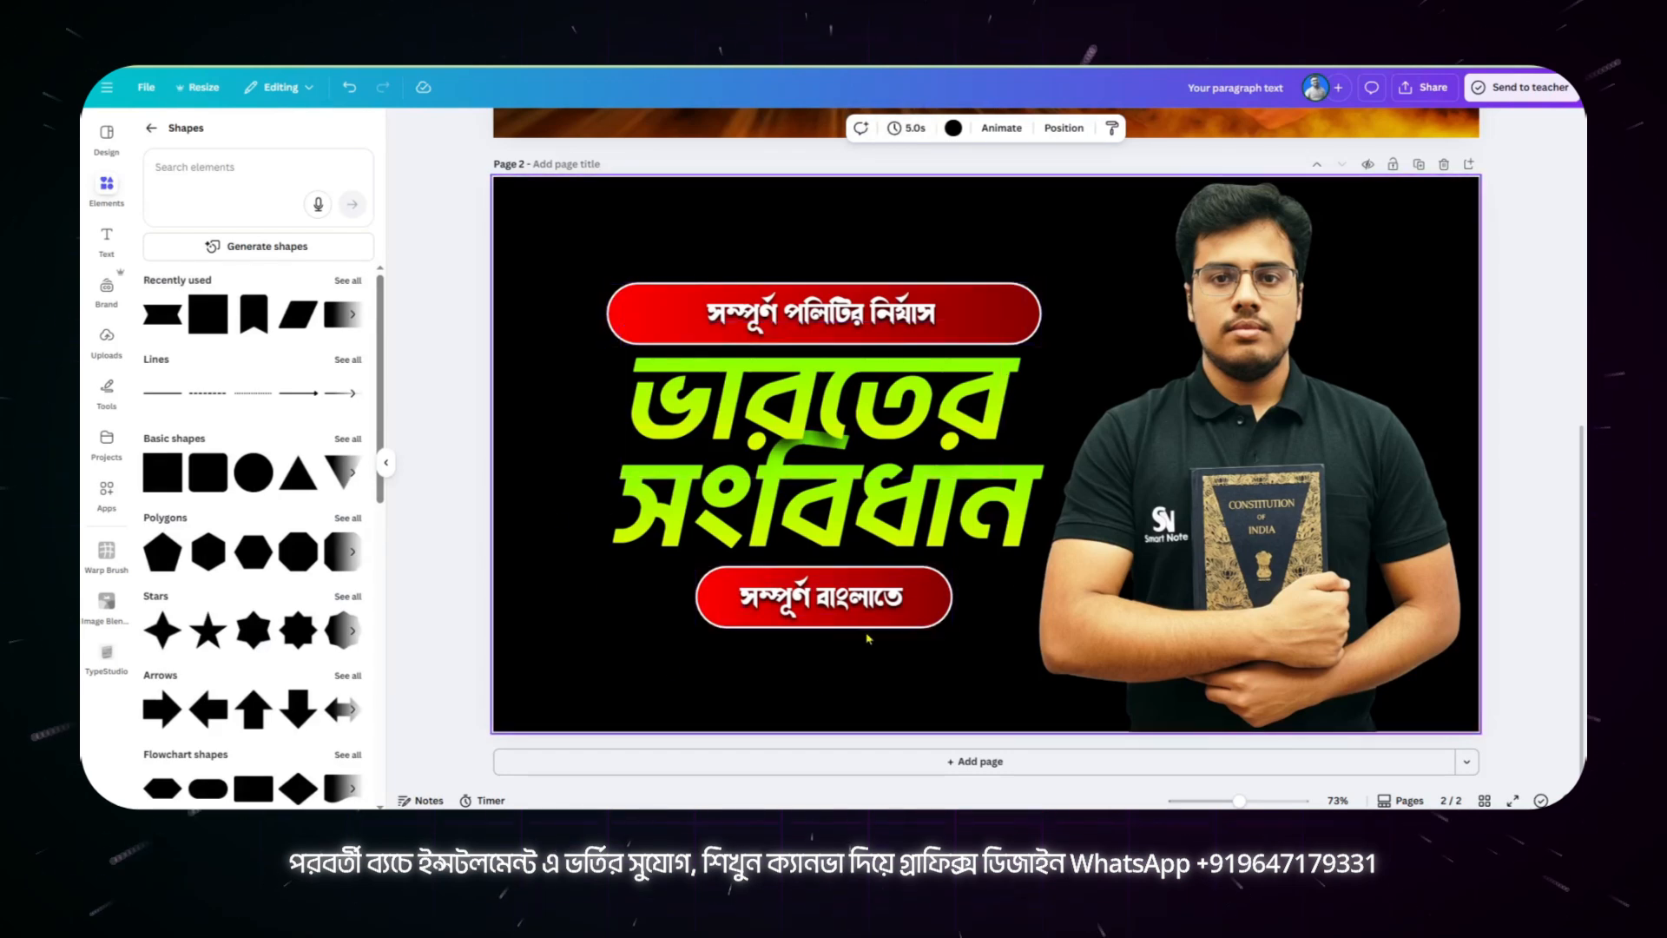
Step: Align both headings, banners and banner texts on a common horizontal centre and group them at about X 215 px, Y 203 px
left_click_drag(568, 290, 964, 644)
left_click(1310, 128)
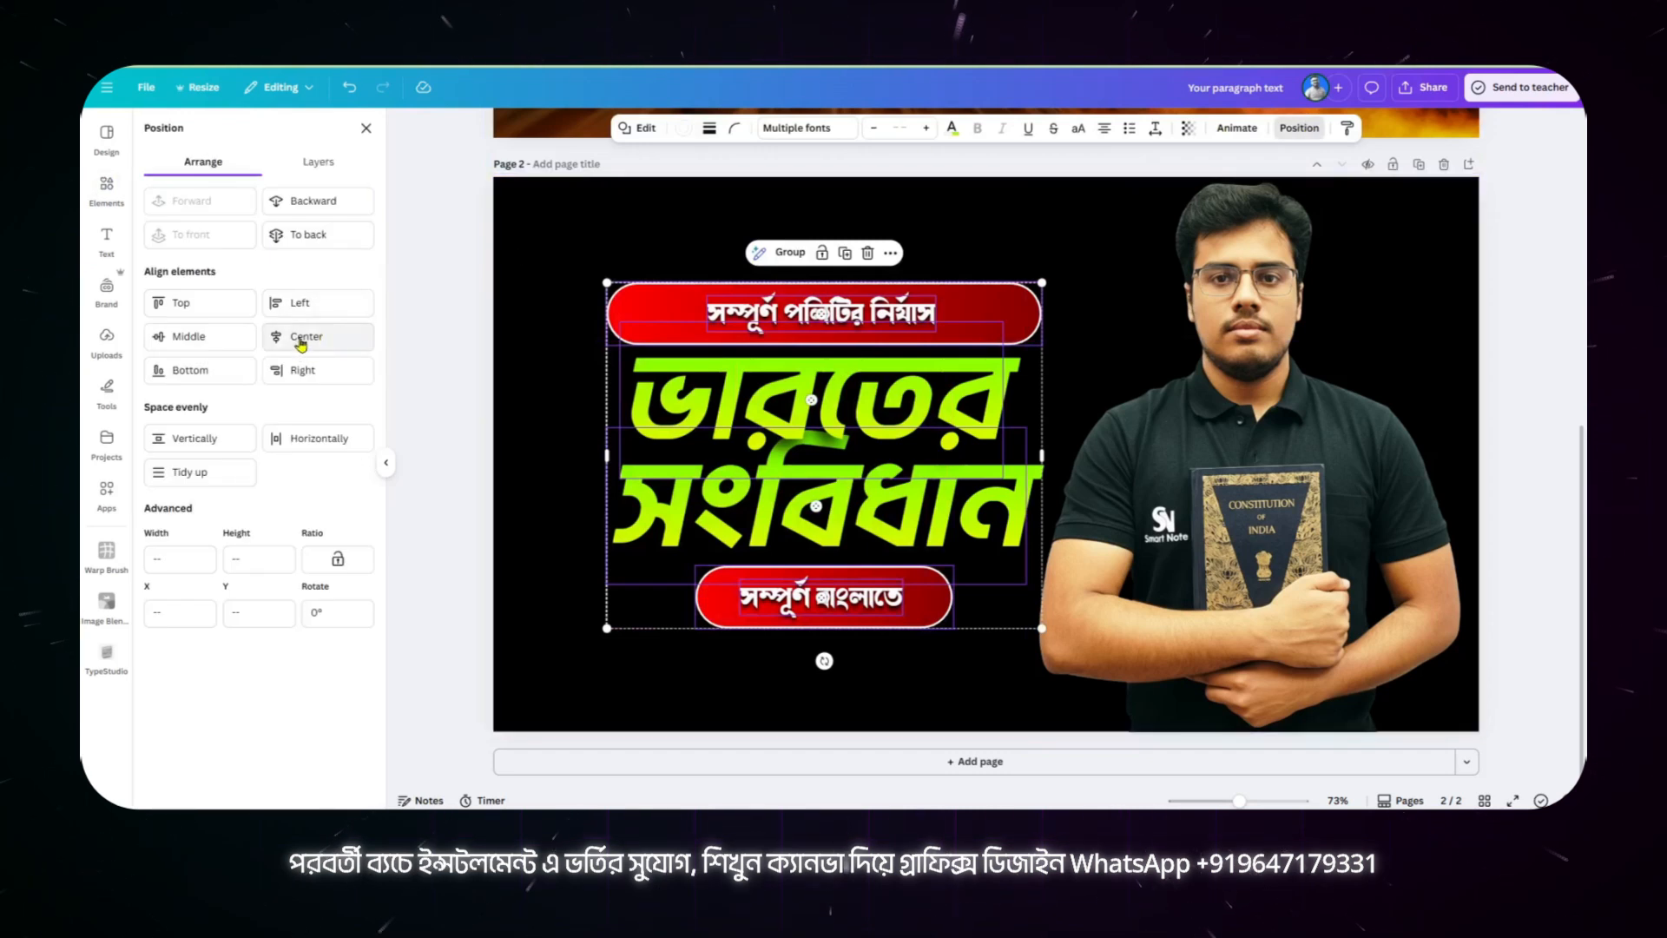
left_click(301, 341)
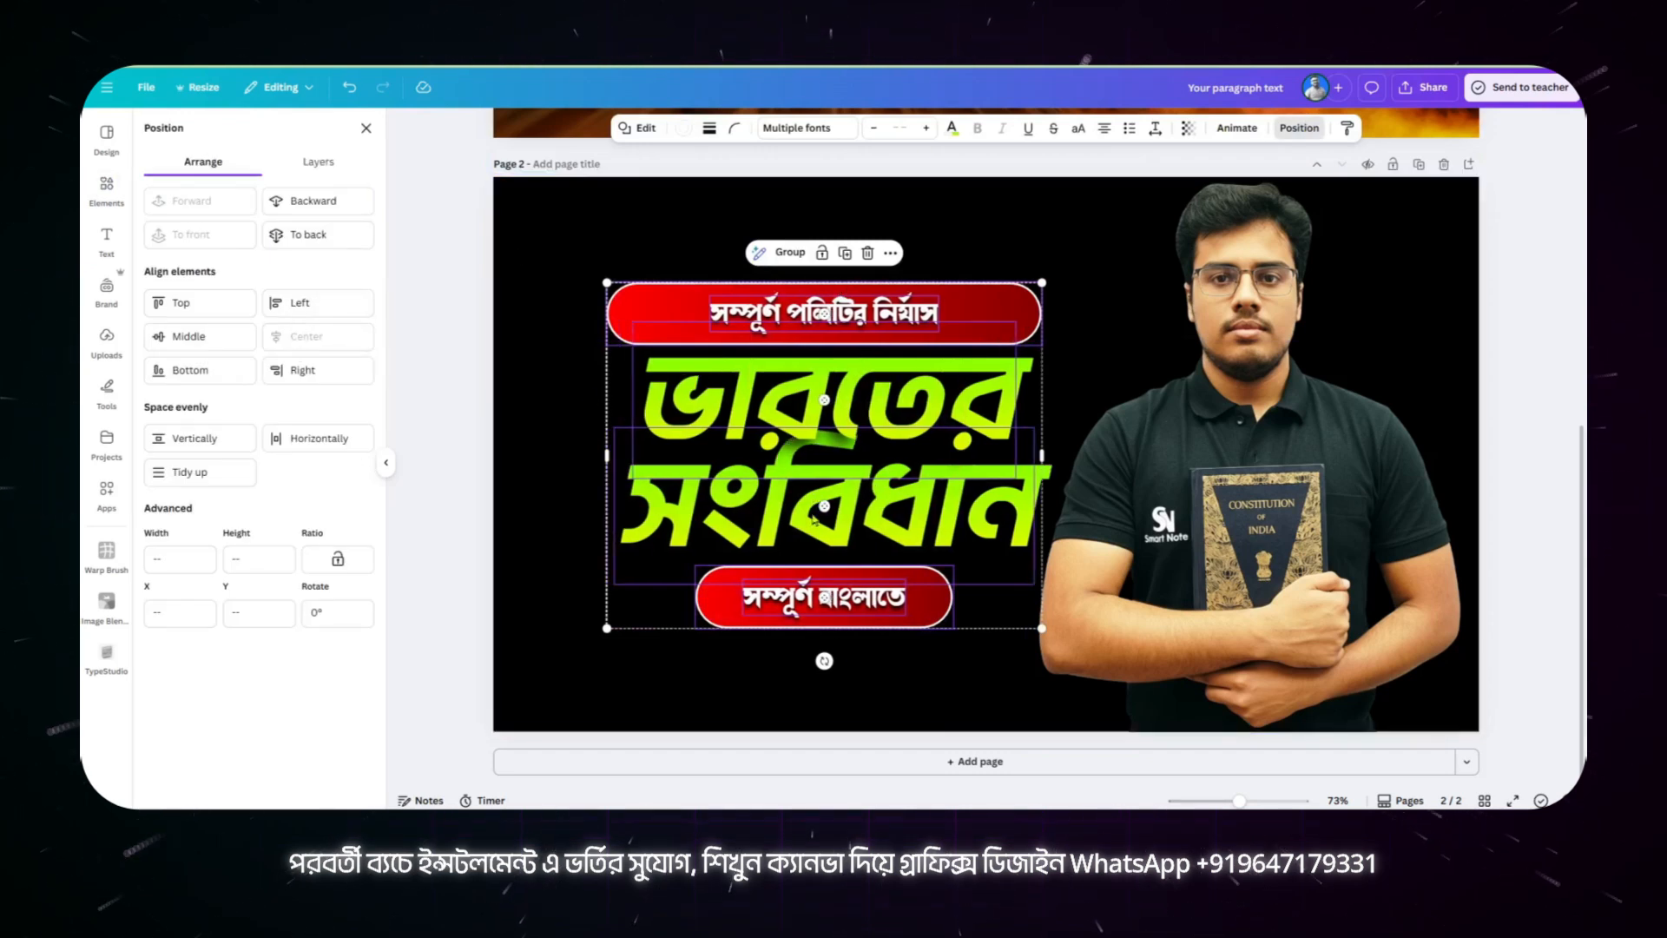
key("ctrl+g")
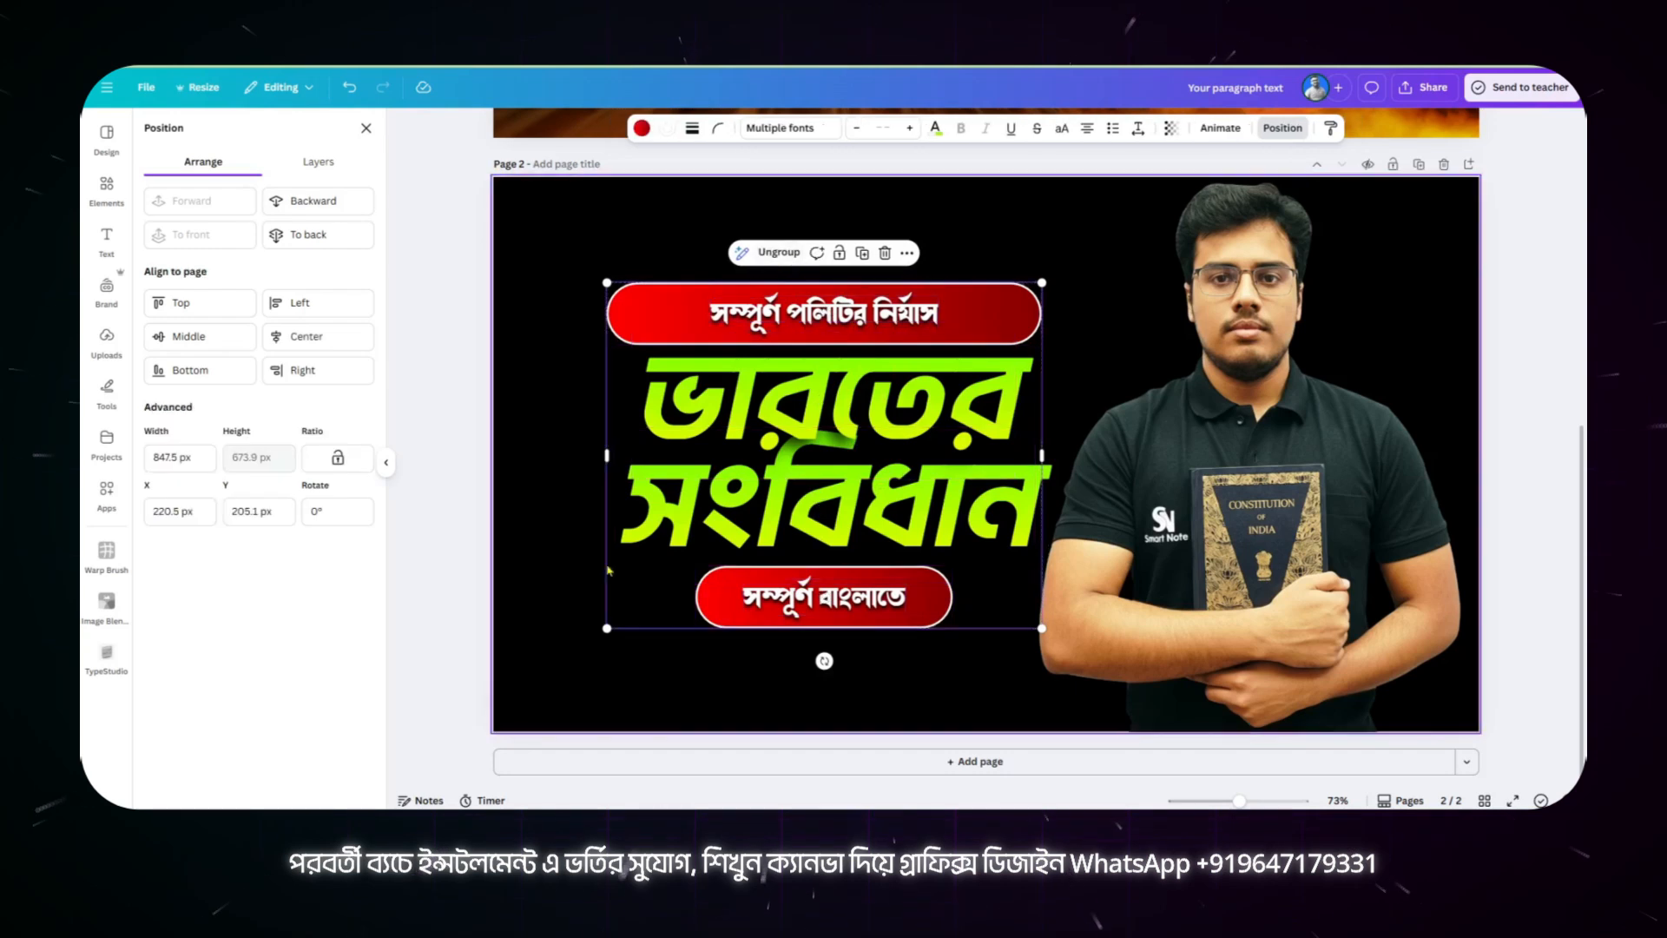
mouse_move(858, 416)
left_mouse_down()
mouse_move(1111, 393)
mouse_move(809, 468)
mouse_move(896, 403)
mouse_move(837, 408)
mouse_move(856, 417)
left_mouse_up()
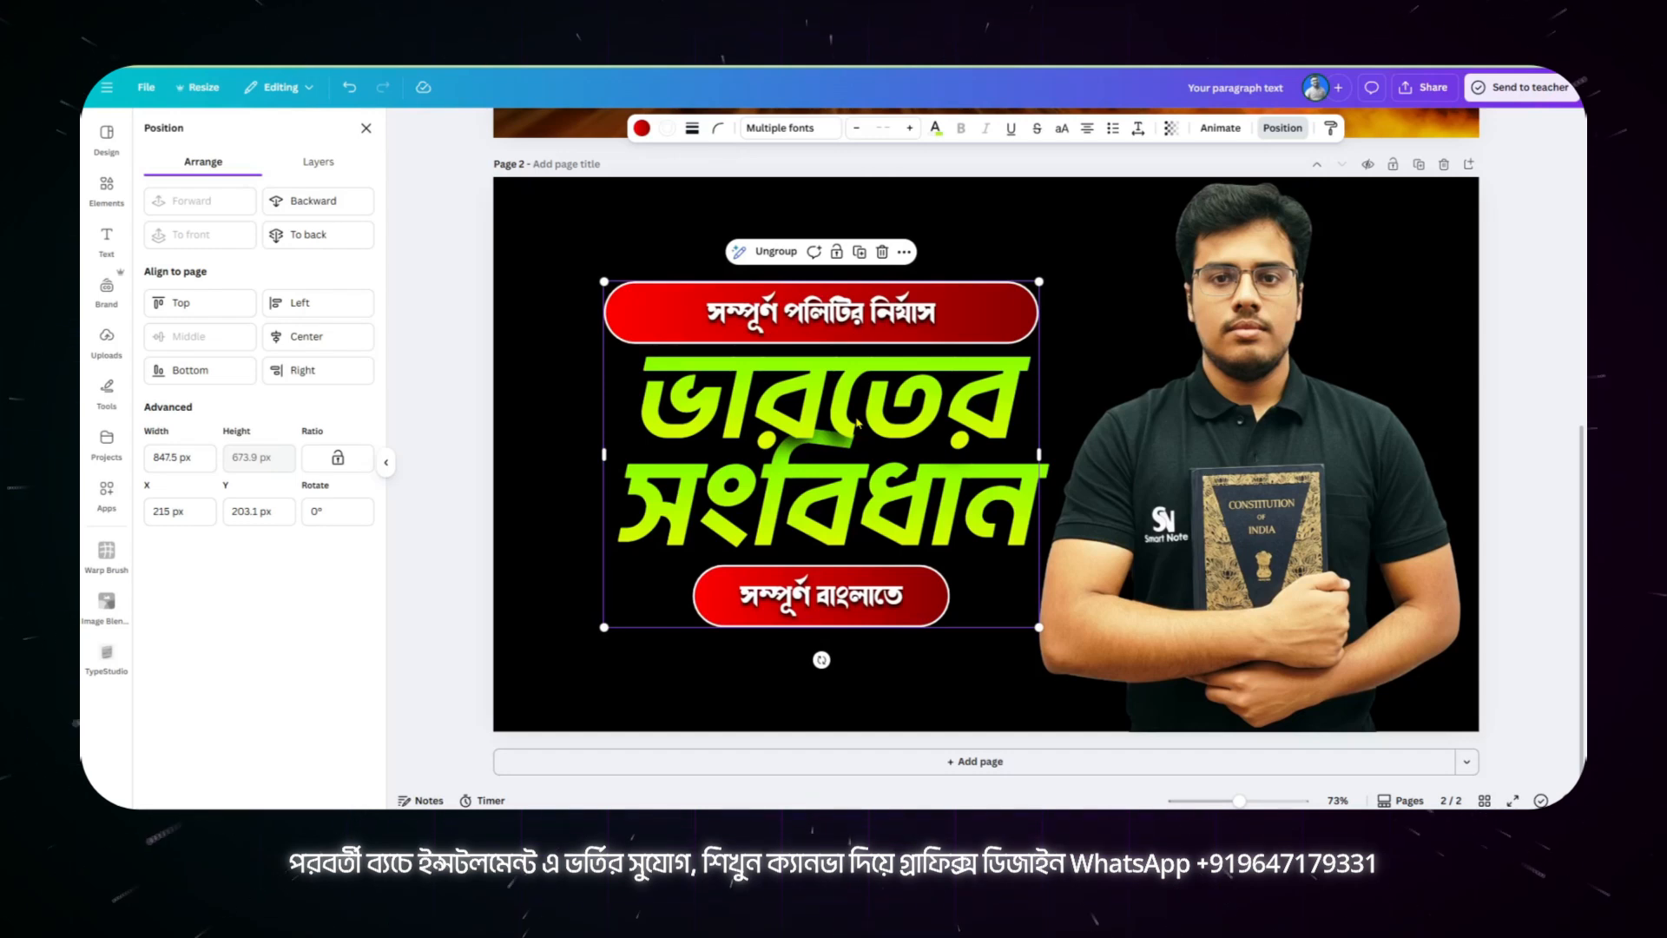
Step: Review the page 1 background, switch to Gemini and examine the generated dark image of Indian patriots and its 16:9 prompt
scroll(857, 423, "up", 6)
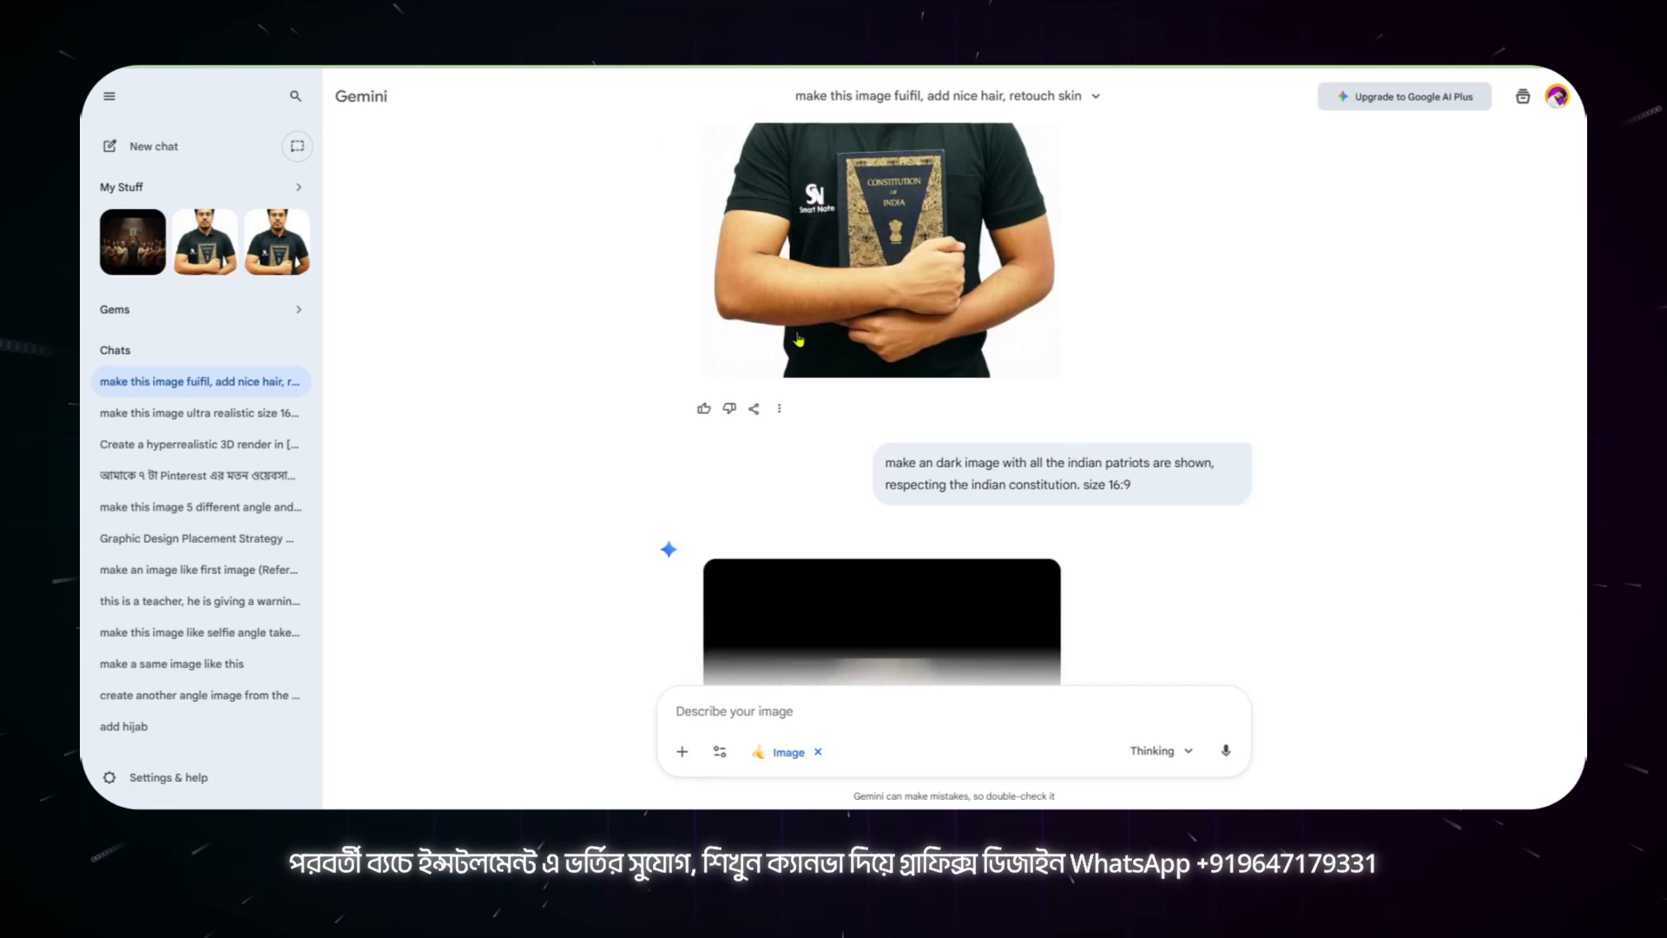
scroll(799, 340, "down", 5)
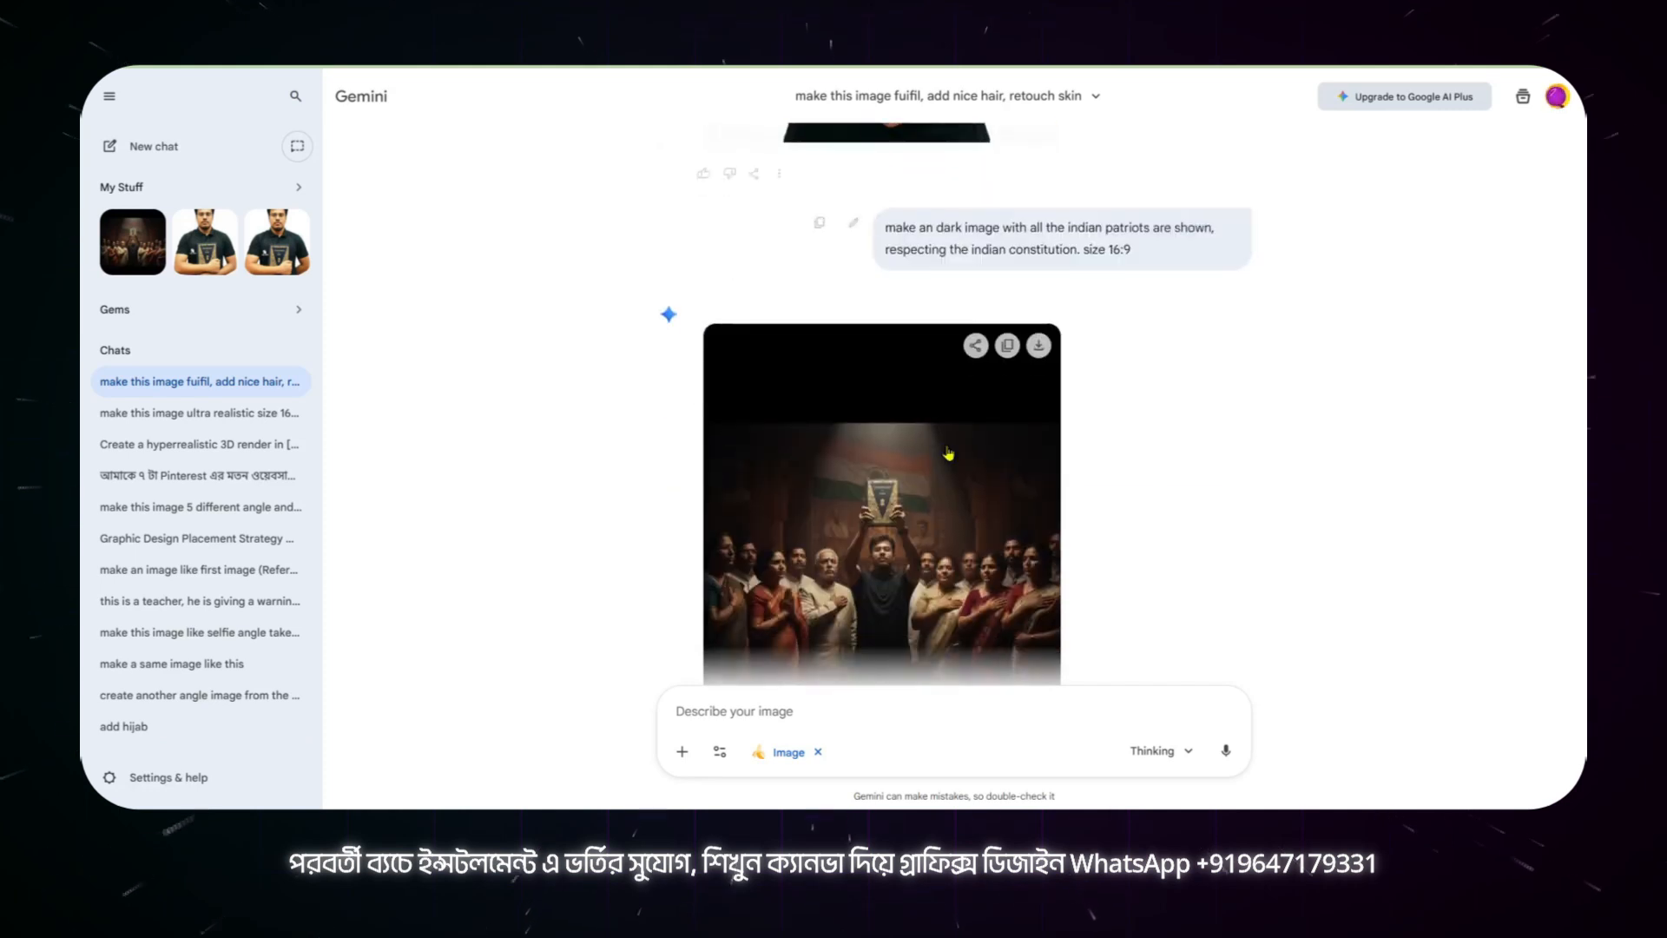
left_click(908, 376)
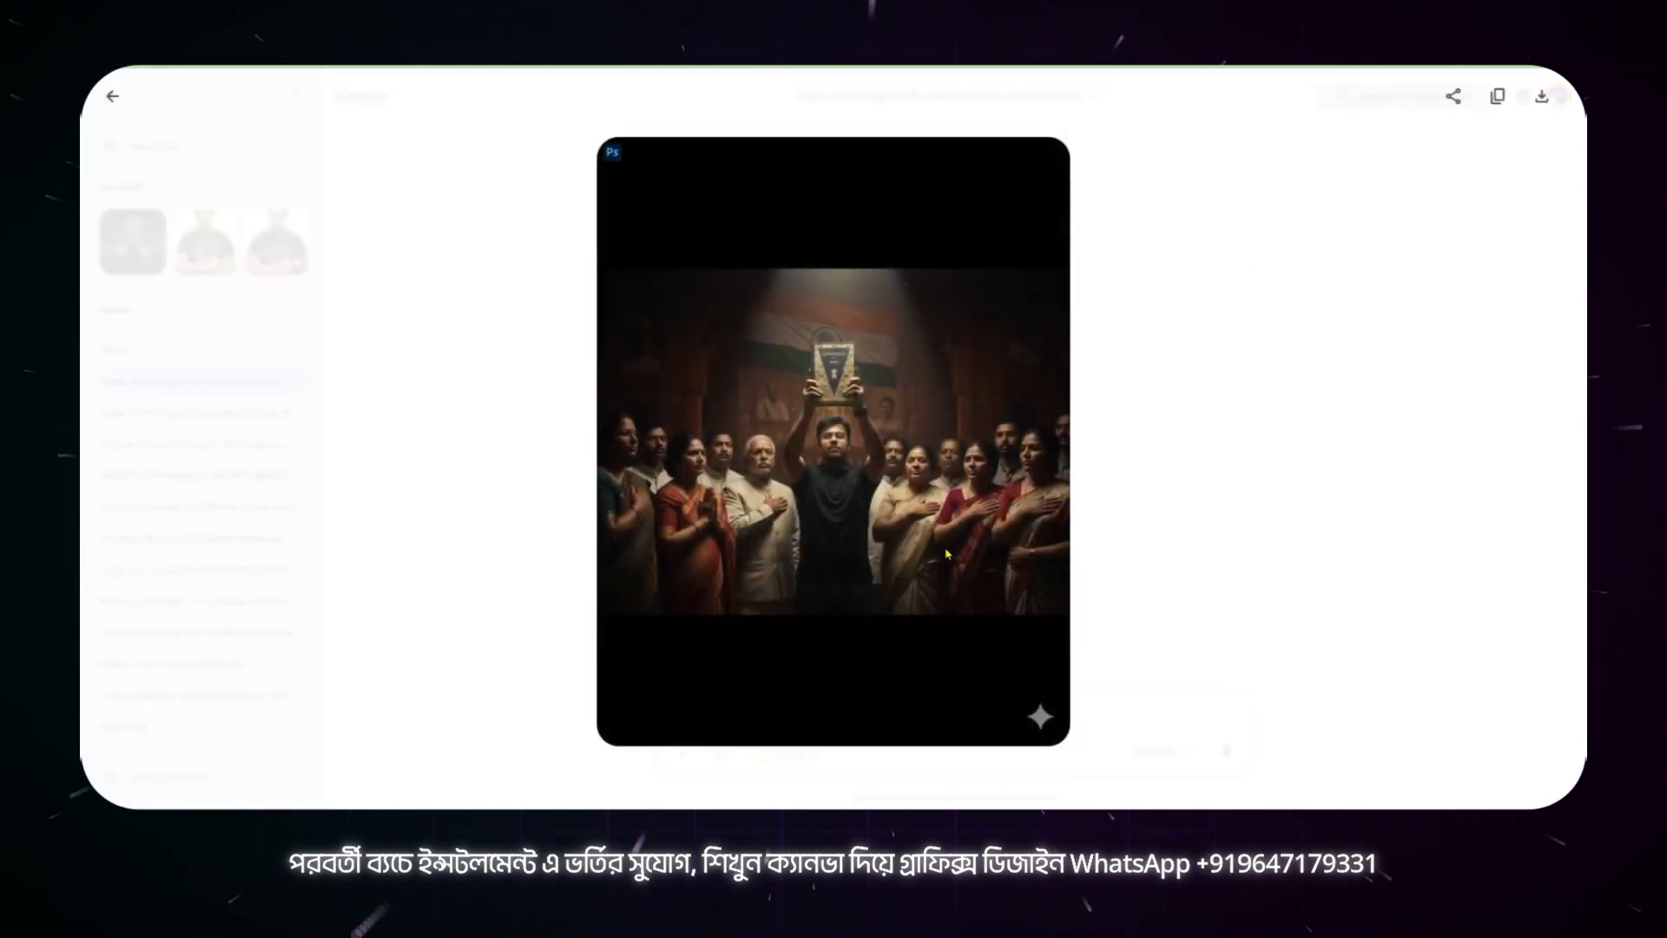
left_click(113, 97)
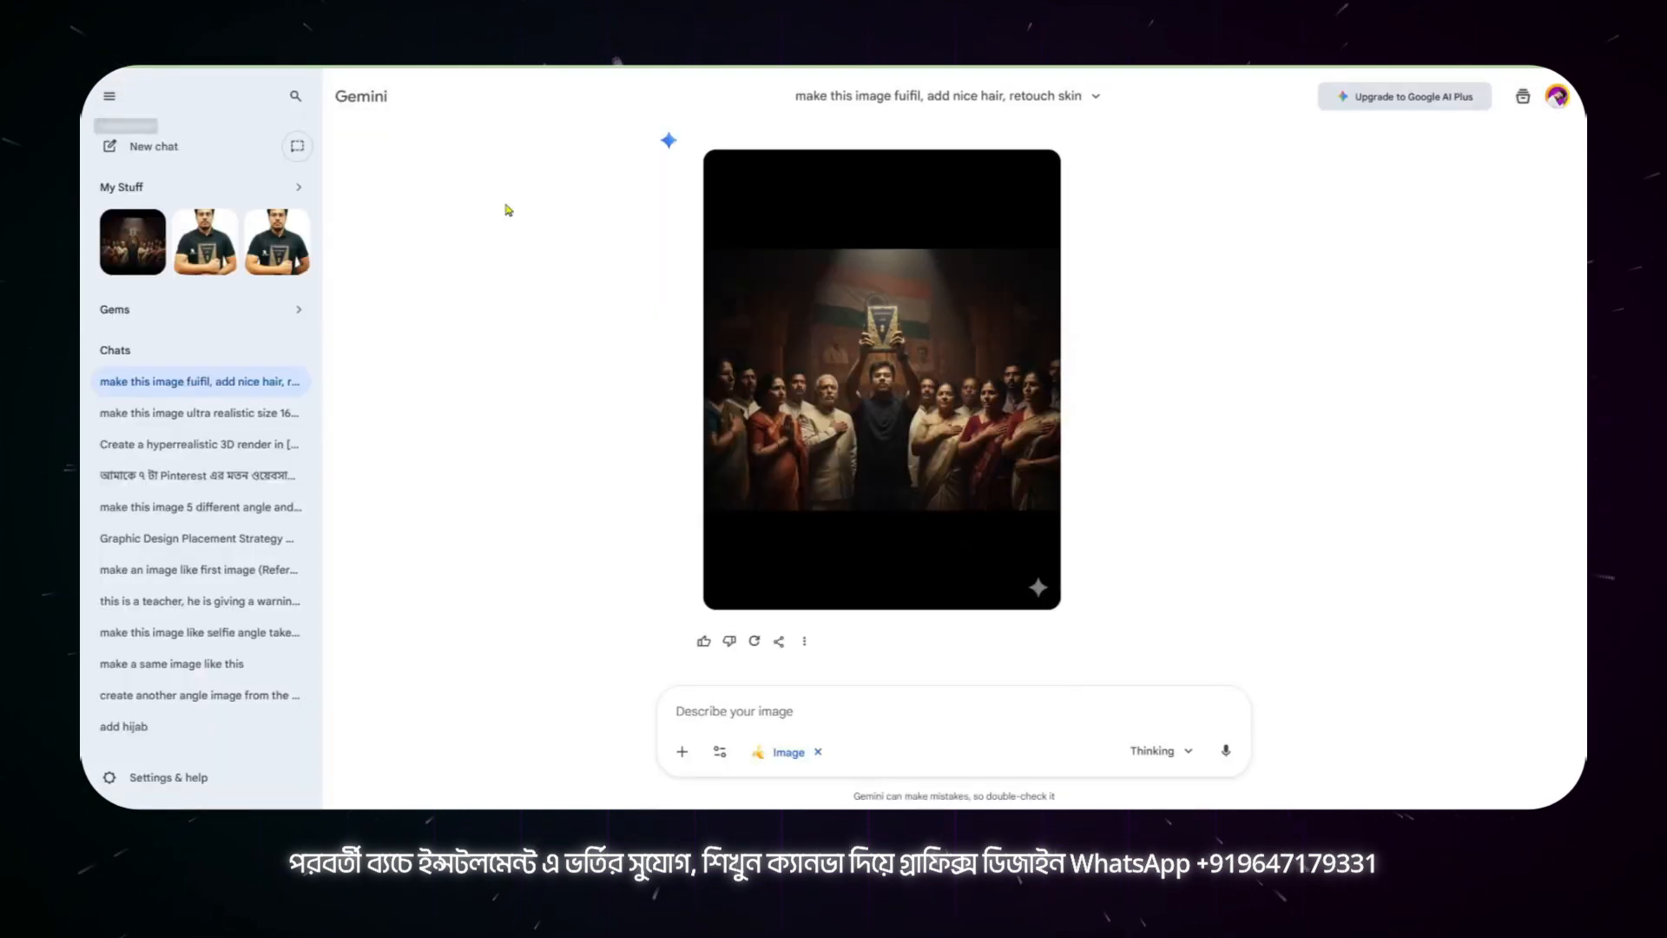
scroll(951, 416, "up", 3)
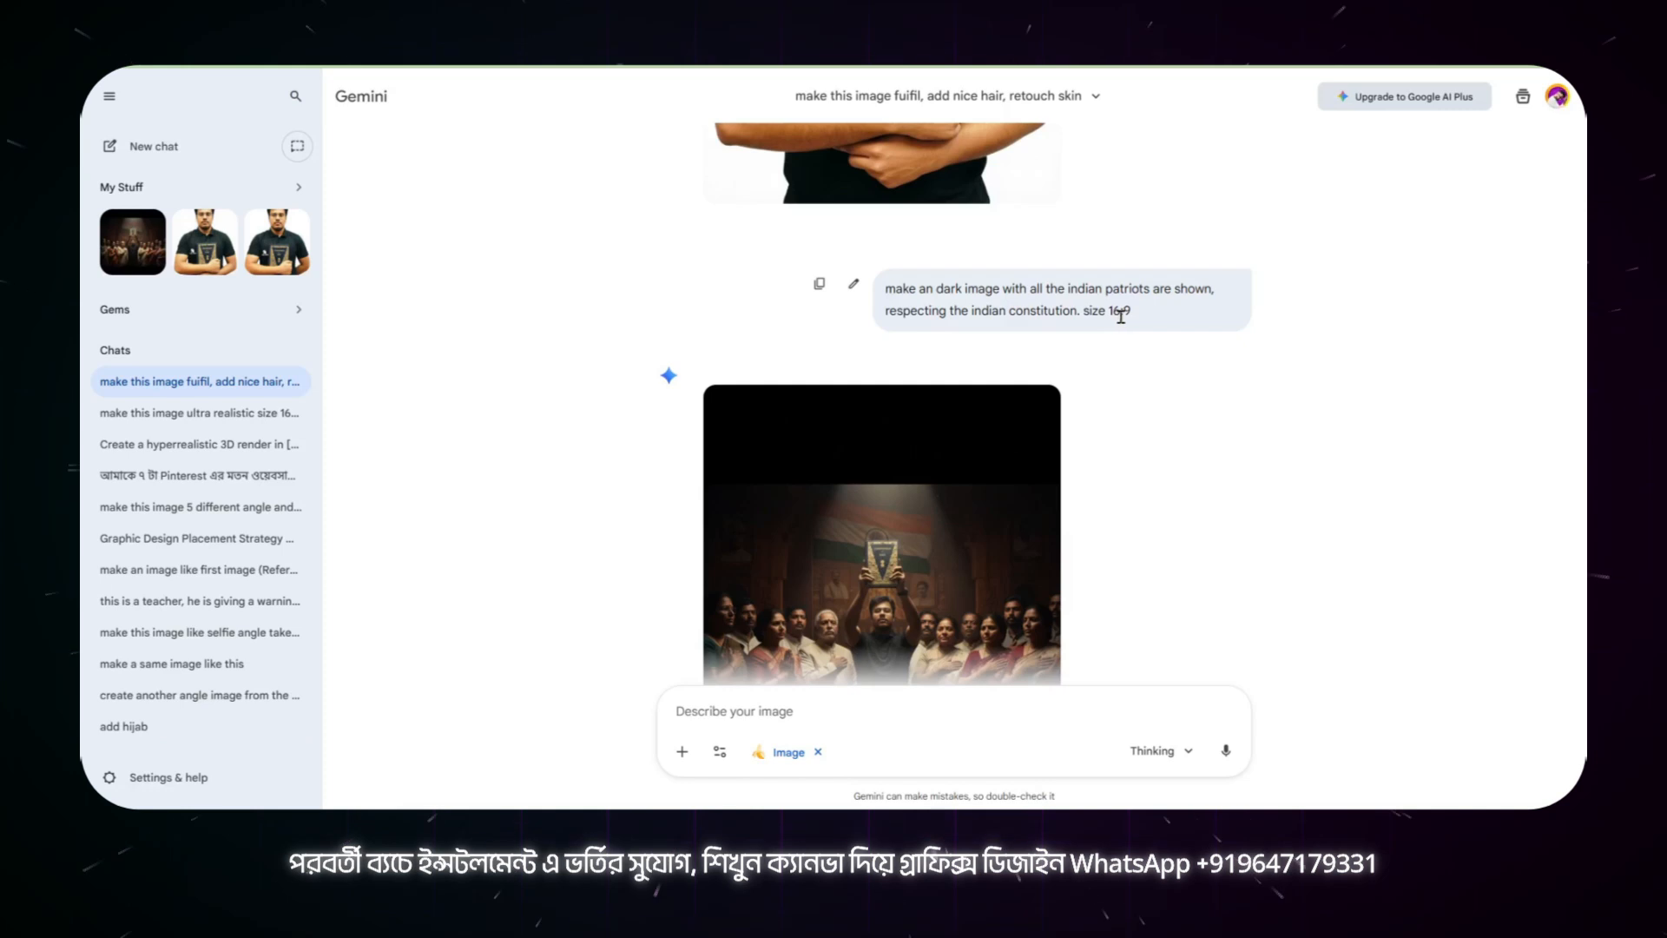
scroll(999, 503, "down", 3)
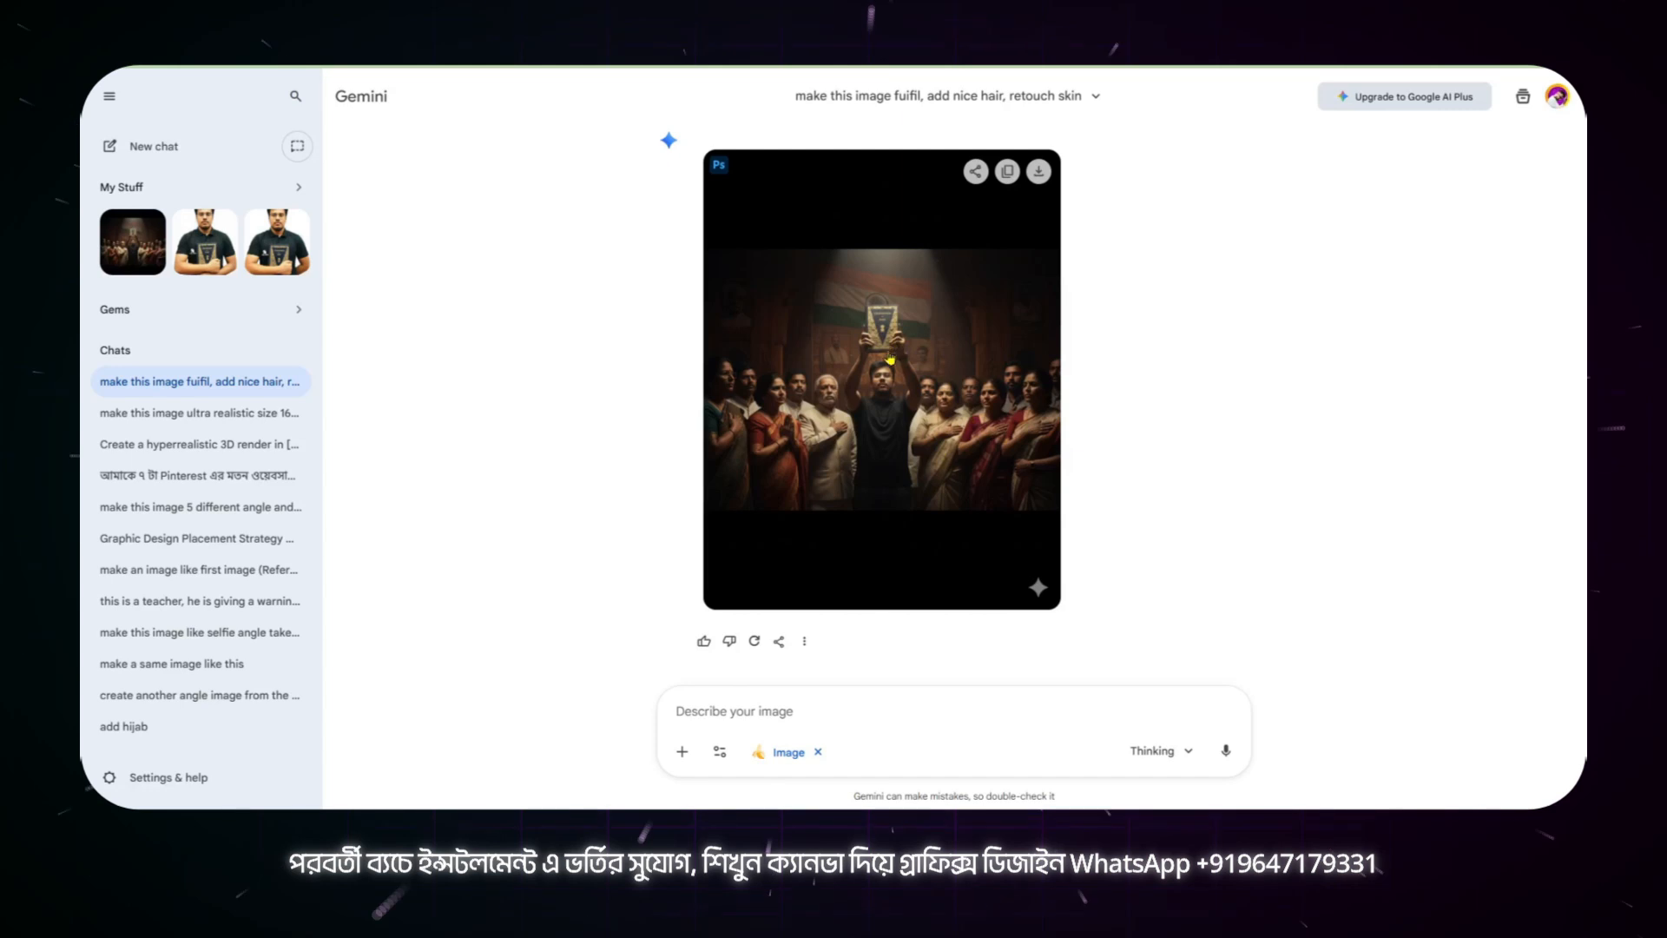
scroll(982, 495, "up", 2)
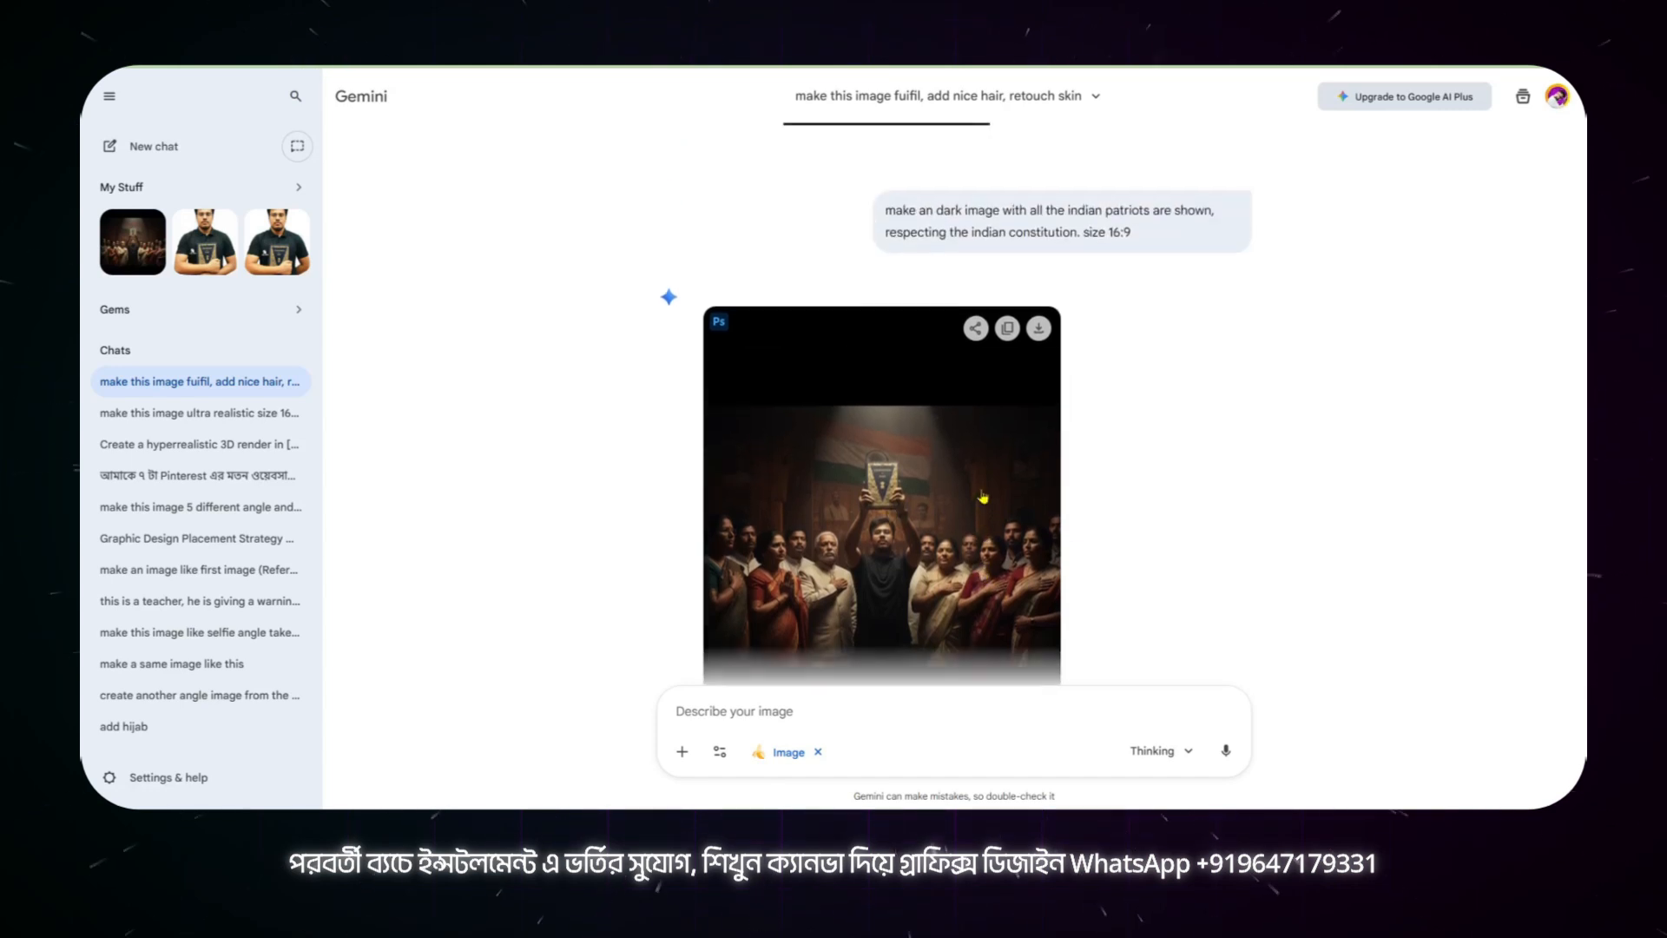
scroll(983, 497, "down", 2)
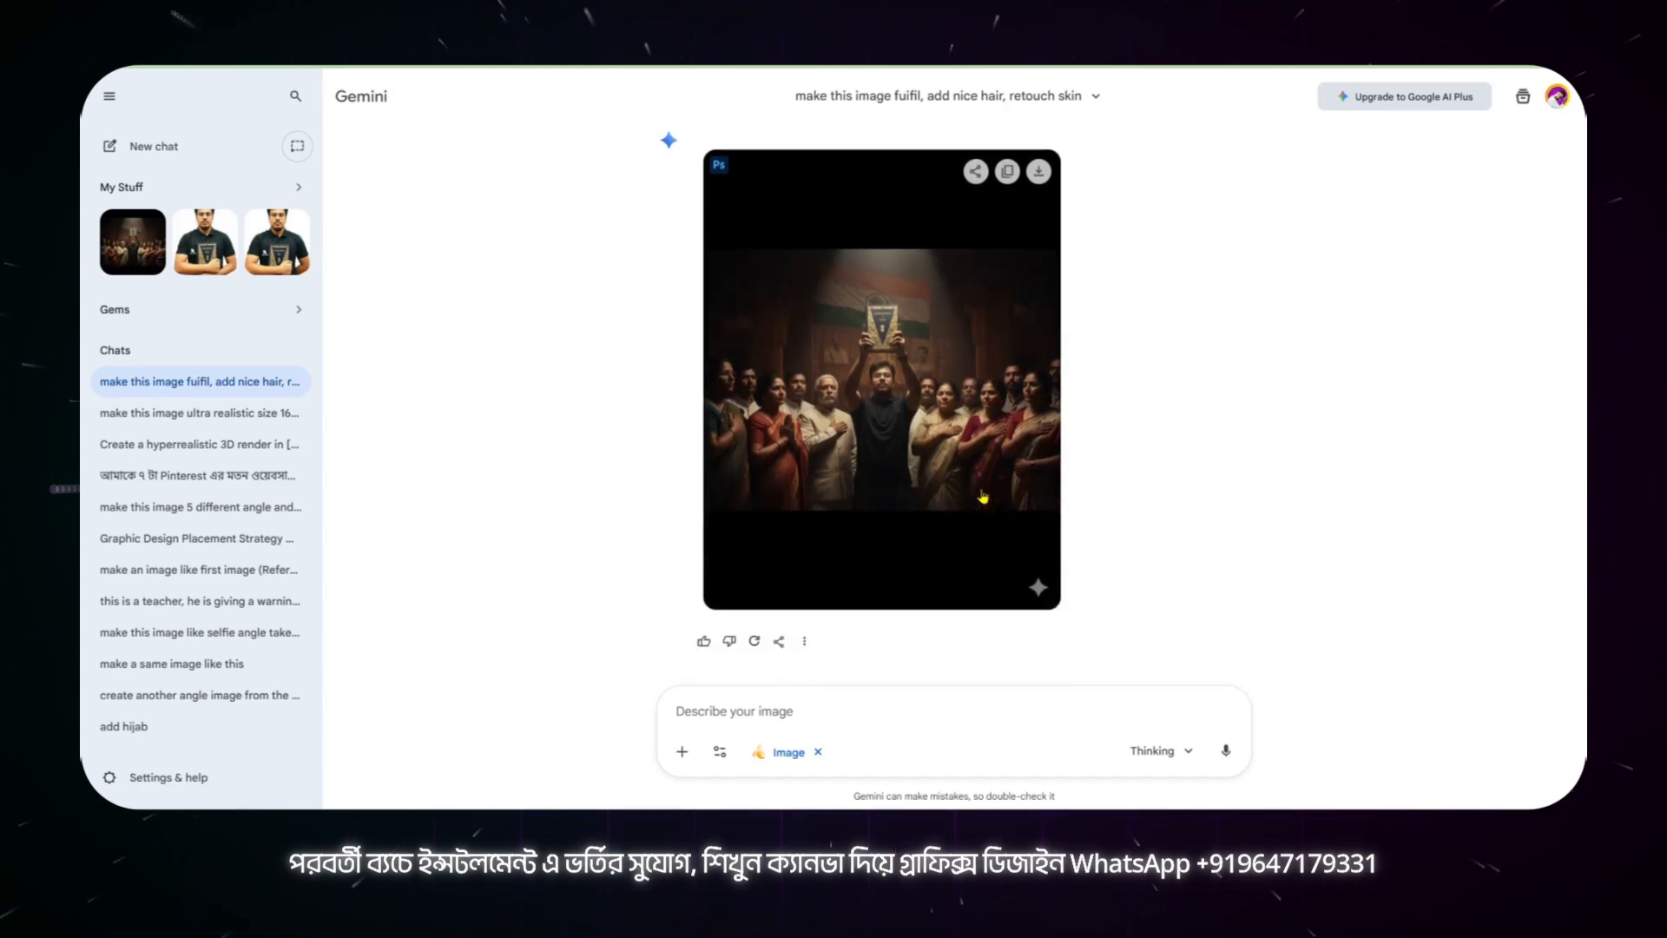
Step: Enlarge the generated patriots image in Gemini, switch back to Canva and place its uploaded copy over the headings on page 2
left_click(963, 448)
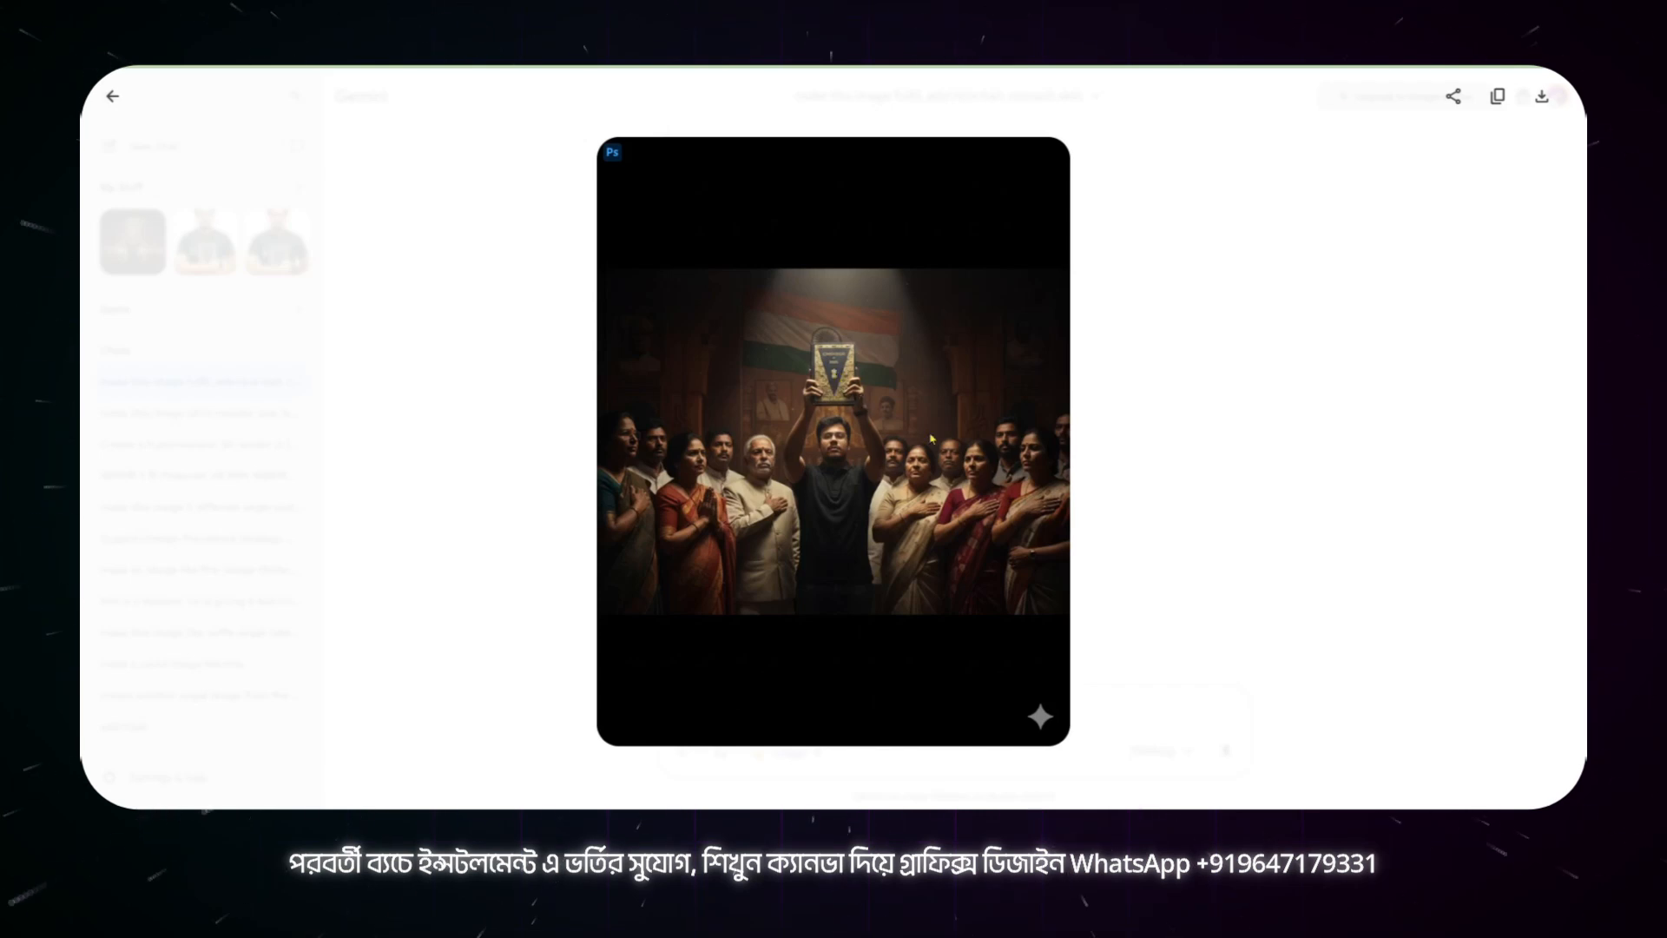
left_click(114, 98)
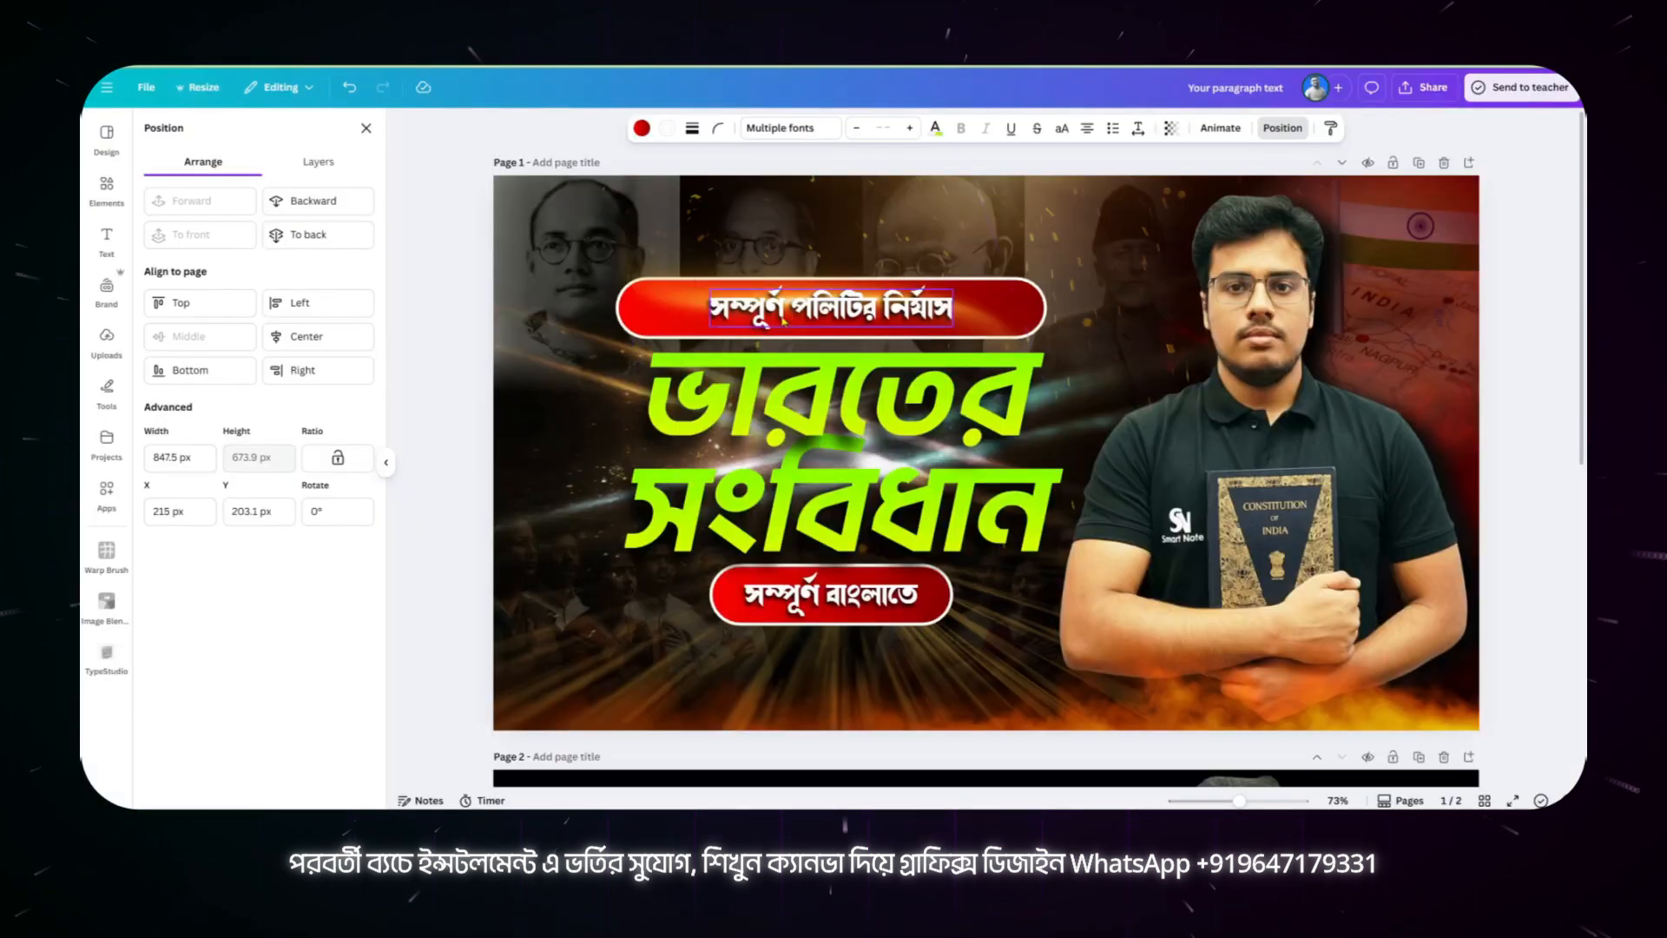
scroll(867, 378, "down", 7)
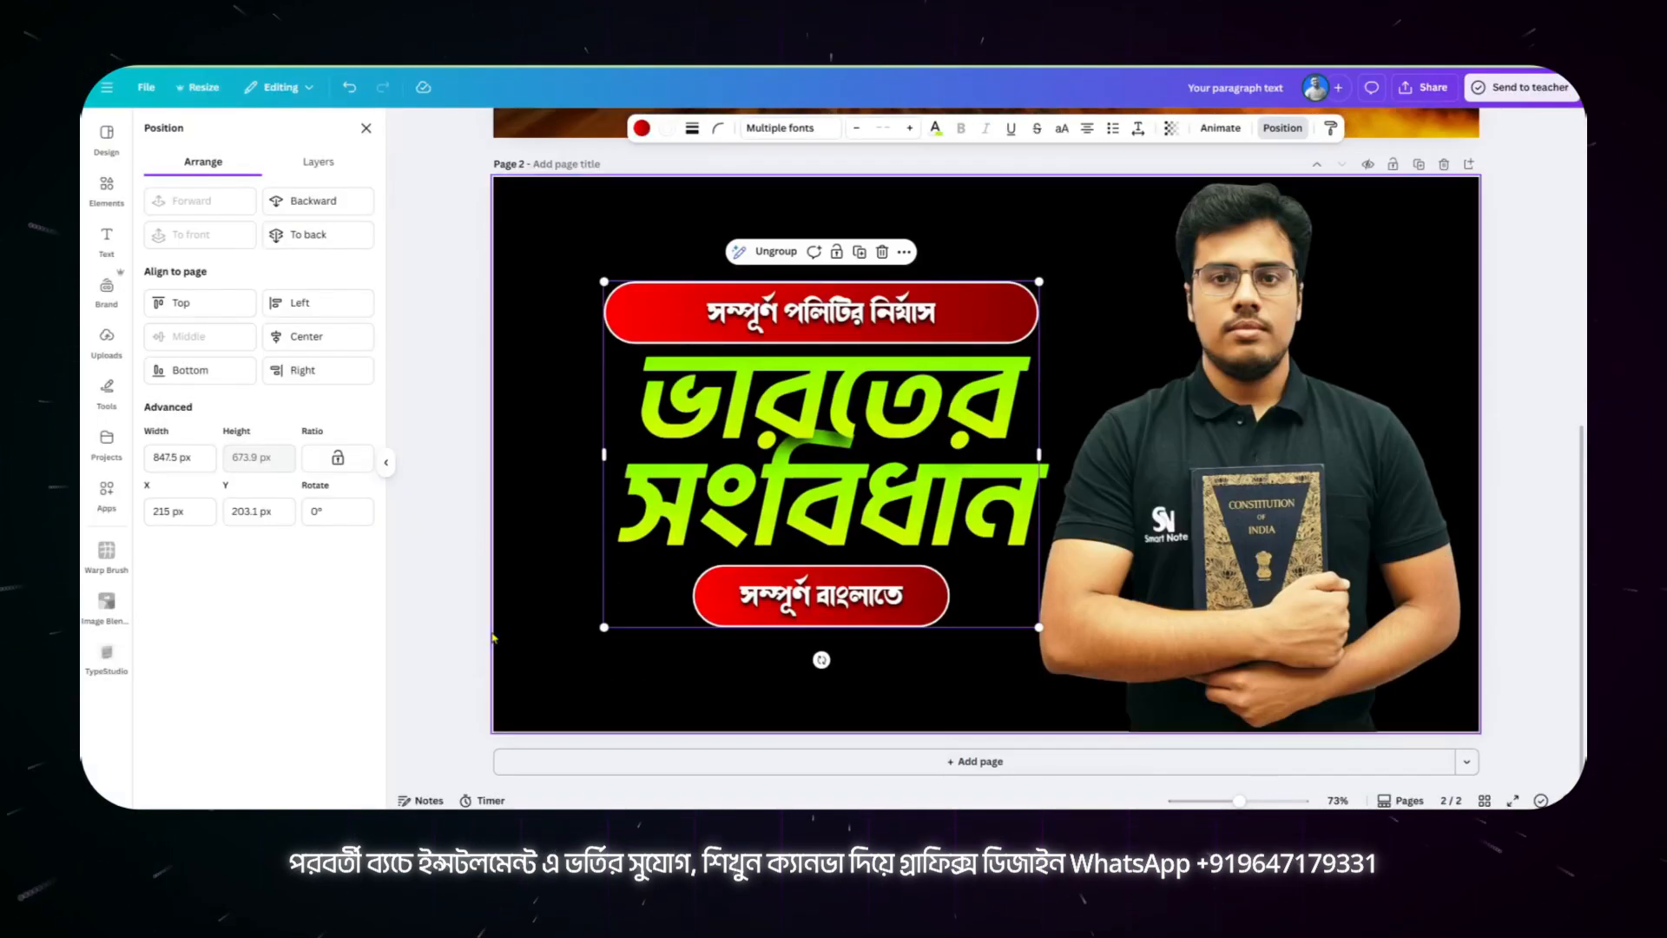
left_click(107, 343)
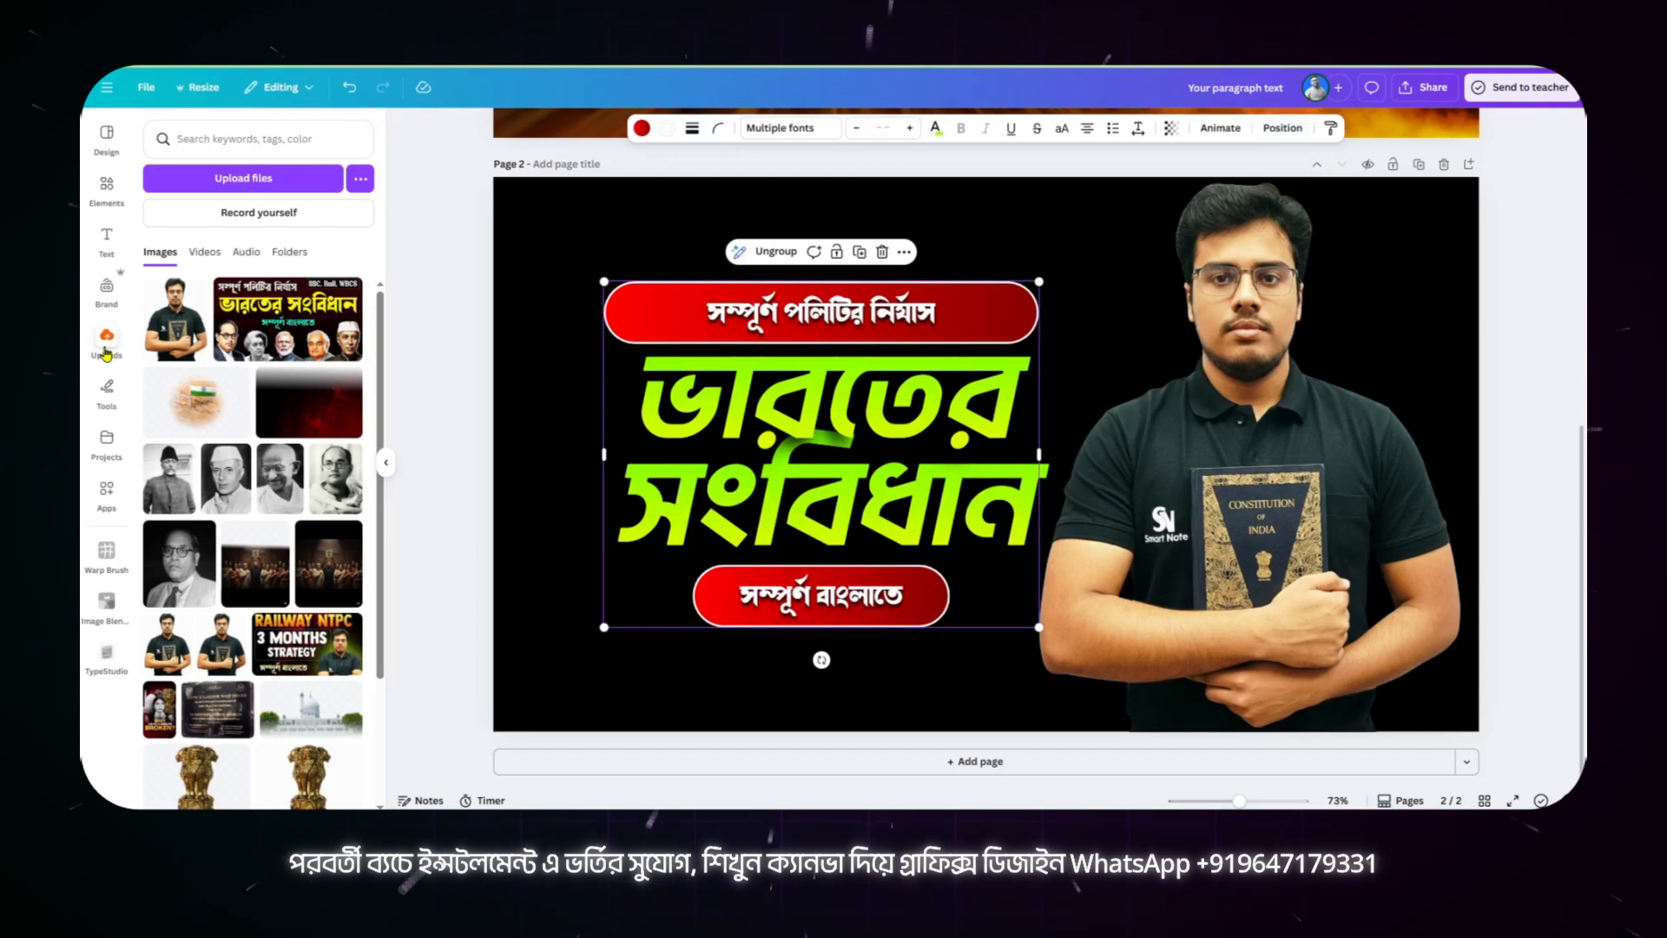
left_click(317, 586)
left_click_drag(1027, 490, 879, 514)
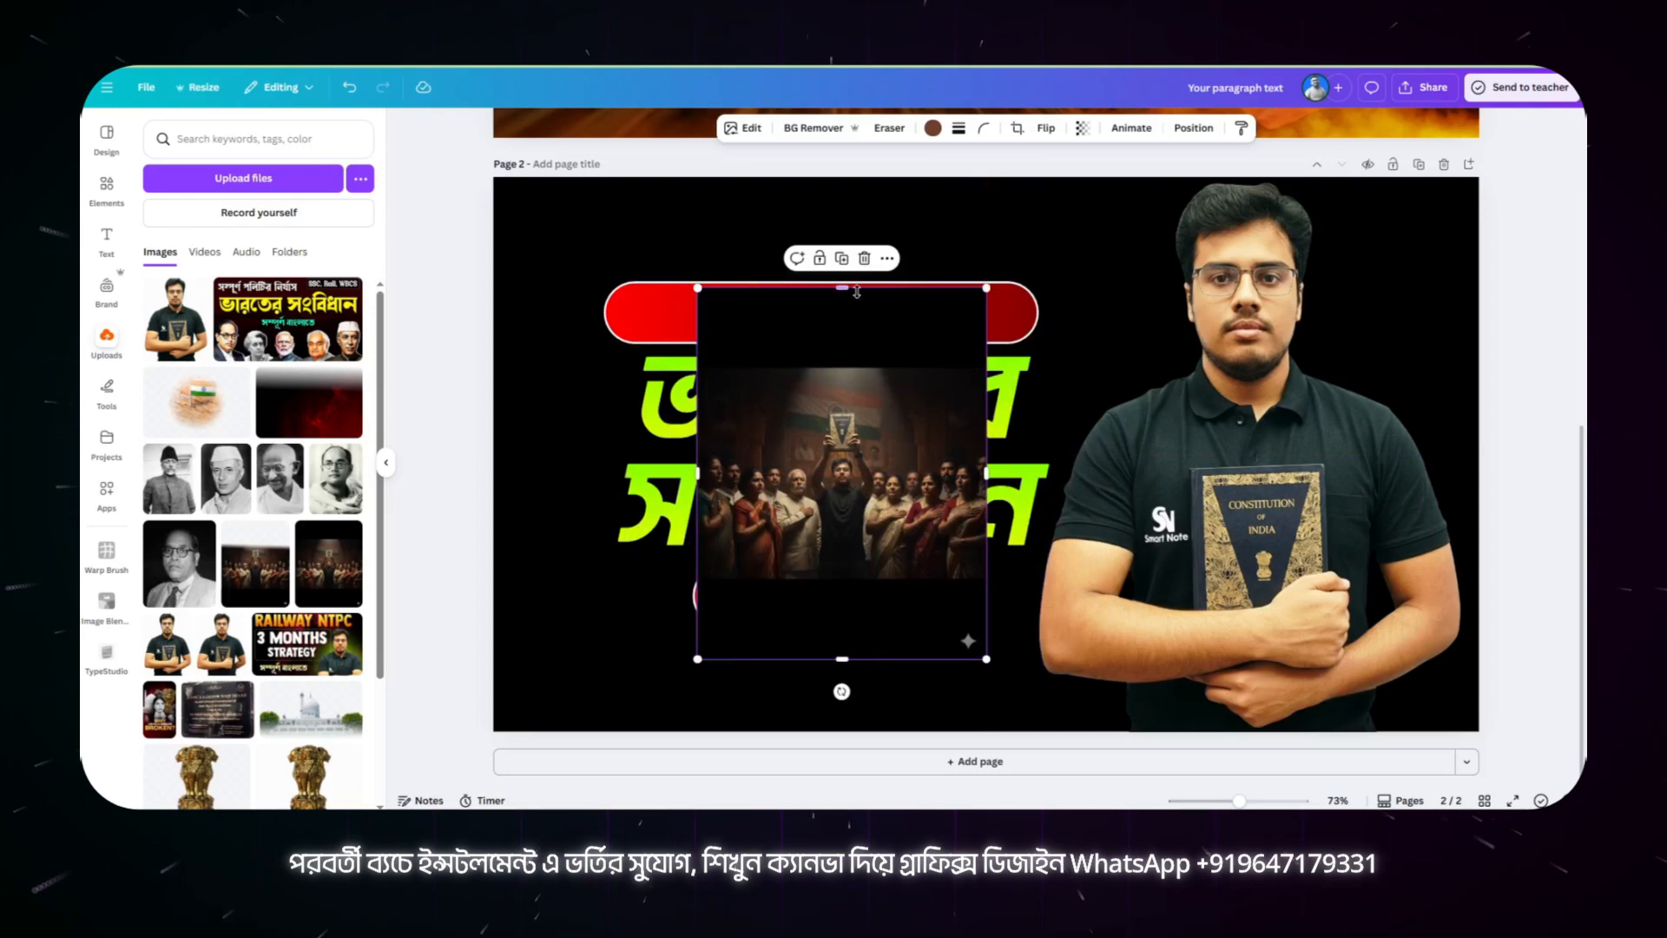
Step: Crop the black bands off the top and bottom of the patriots image and enlarge it from the page's left edge to the portrait
left_click_drag(857, 291, 840, 368)
left_click_drag(829, 657, 833, 580)
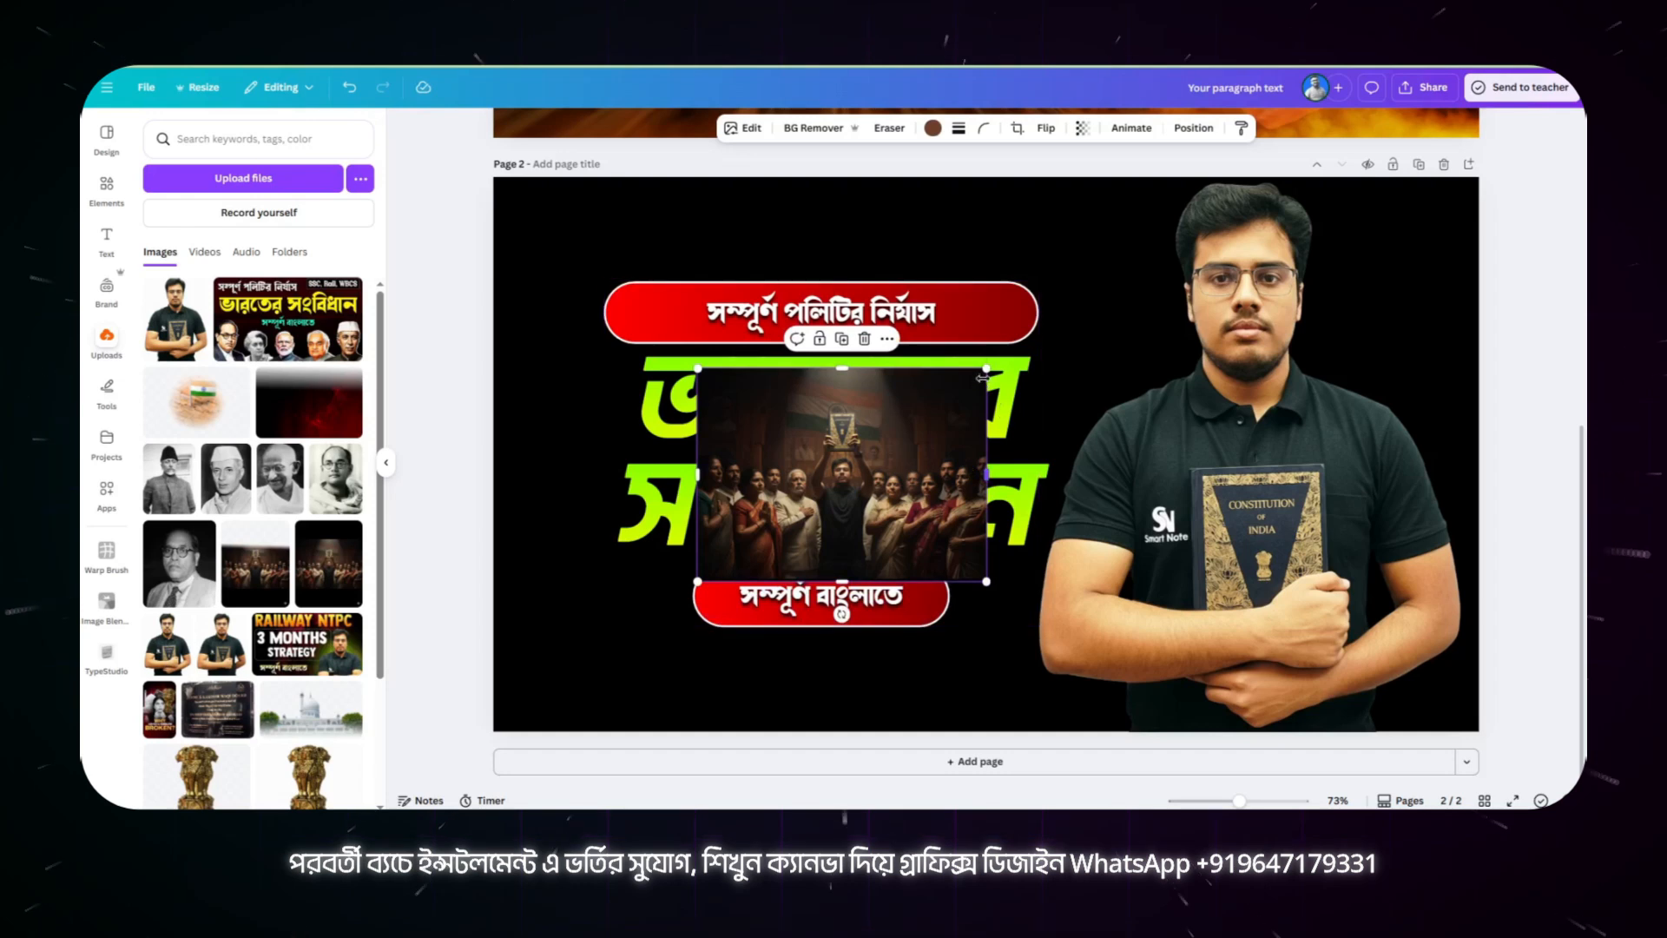
left_click_drag(984, 370, 1501, 194)
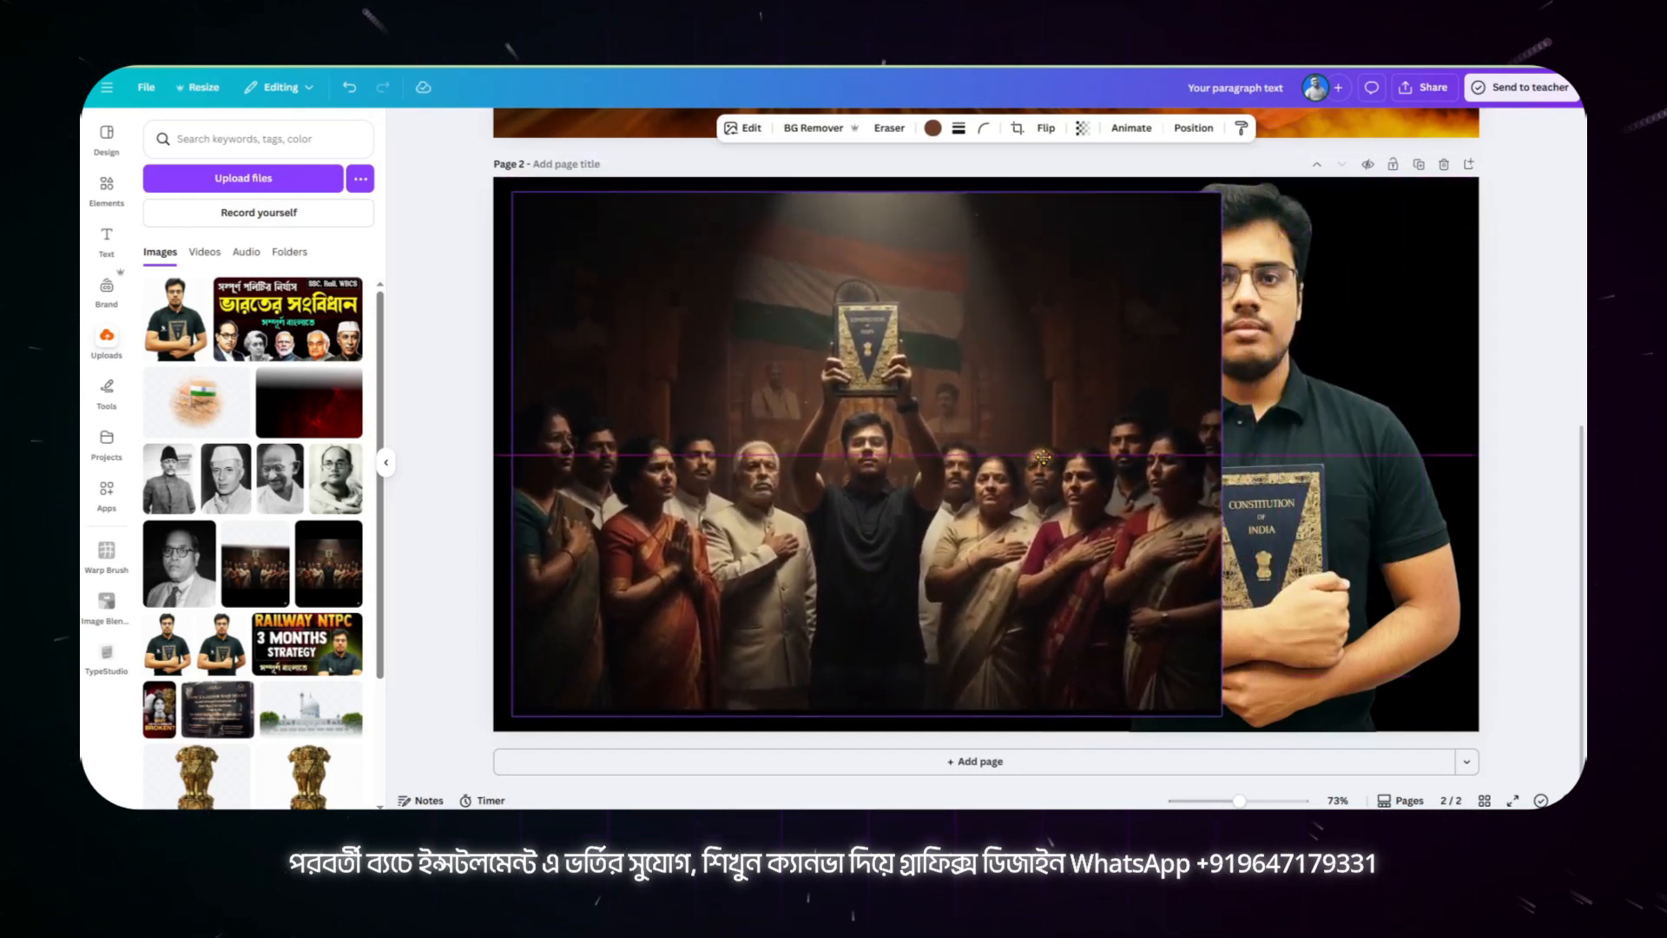
left_click_drag(1034, 442, 1022, 544)
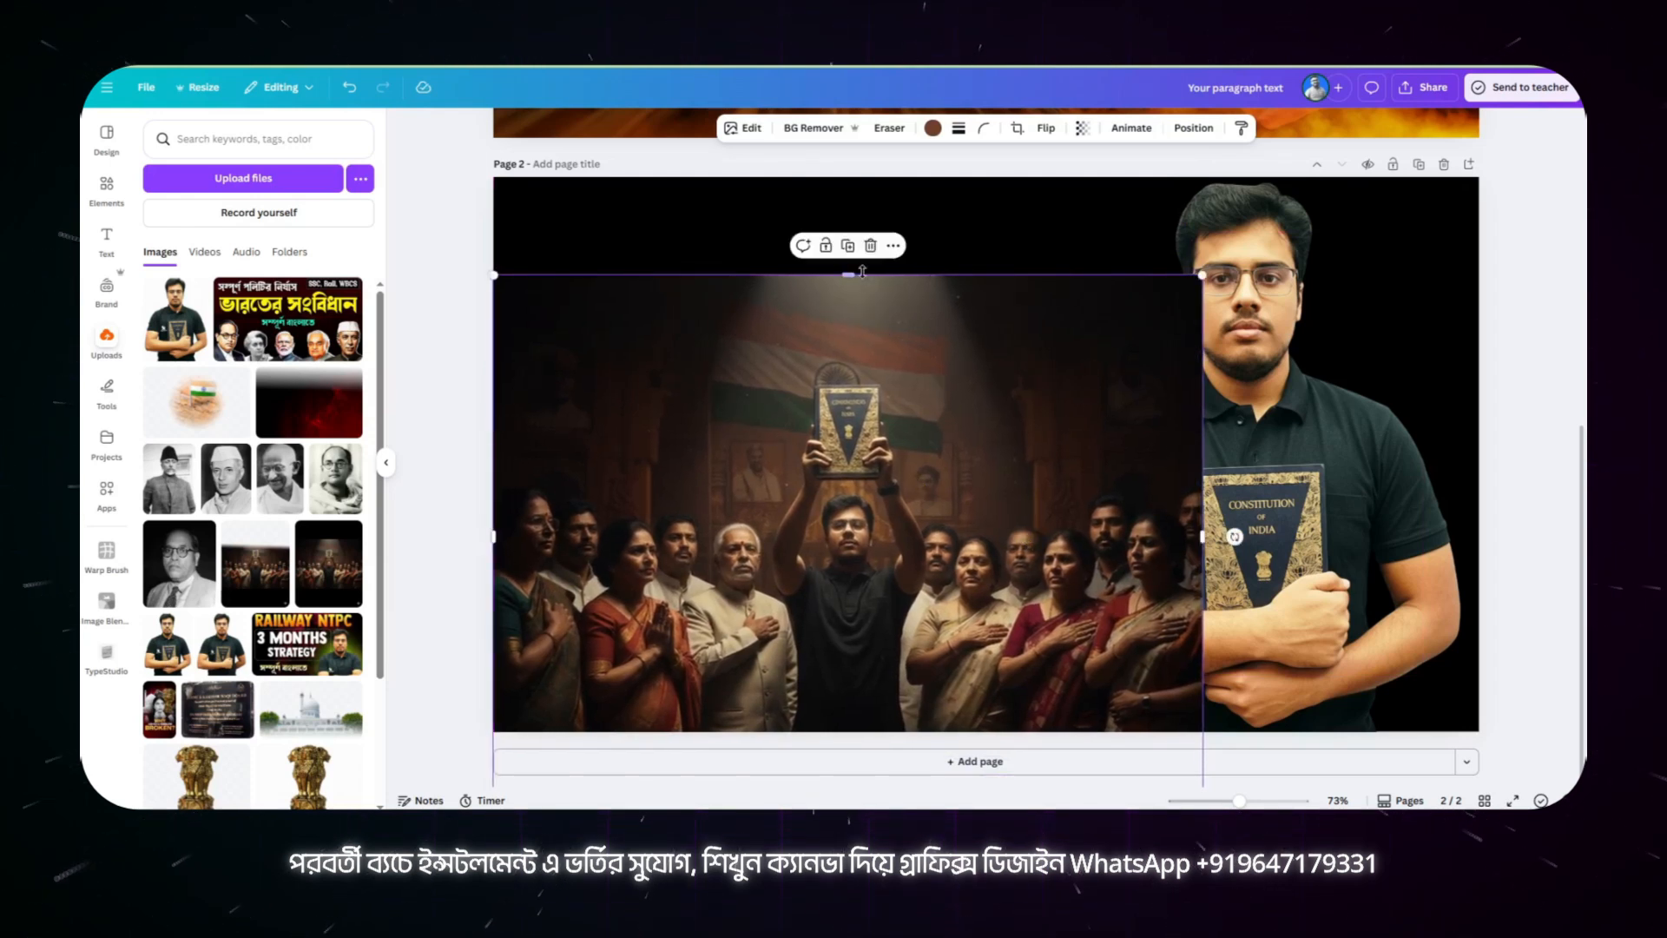
left_click(841, 291)
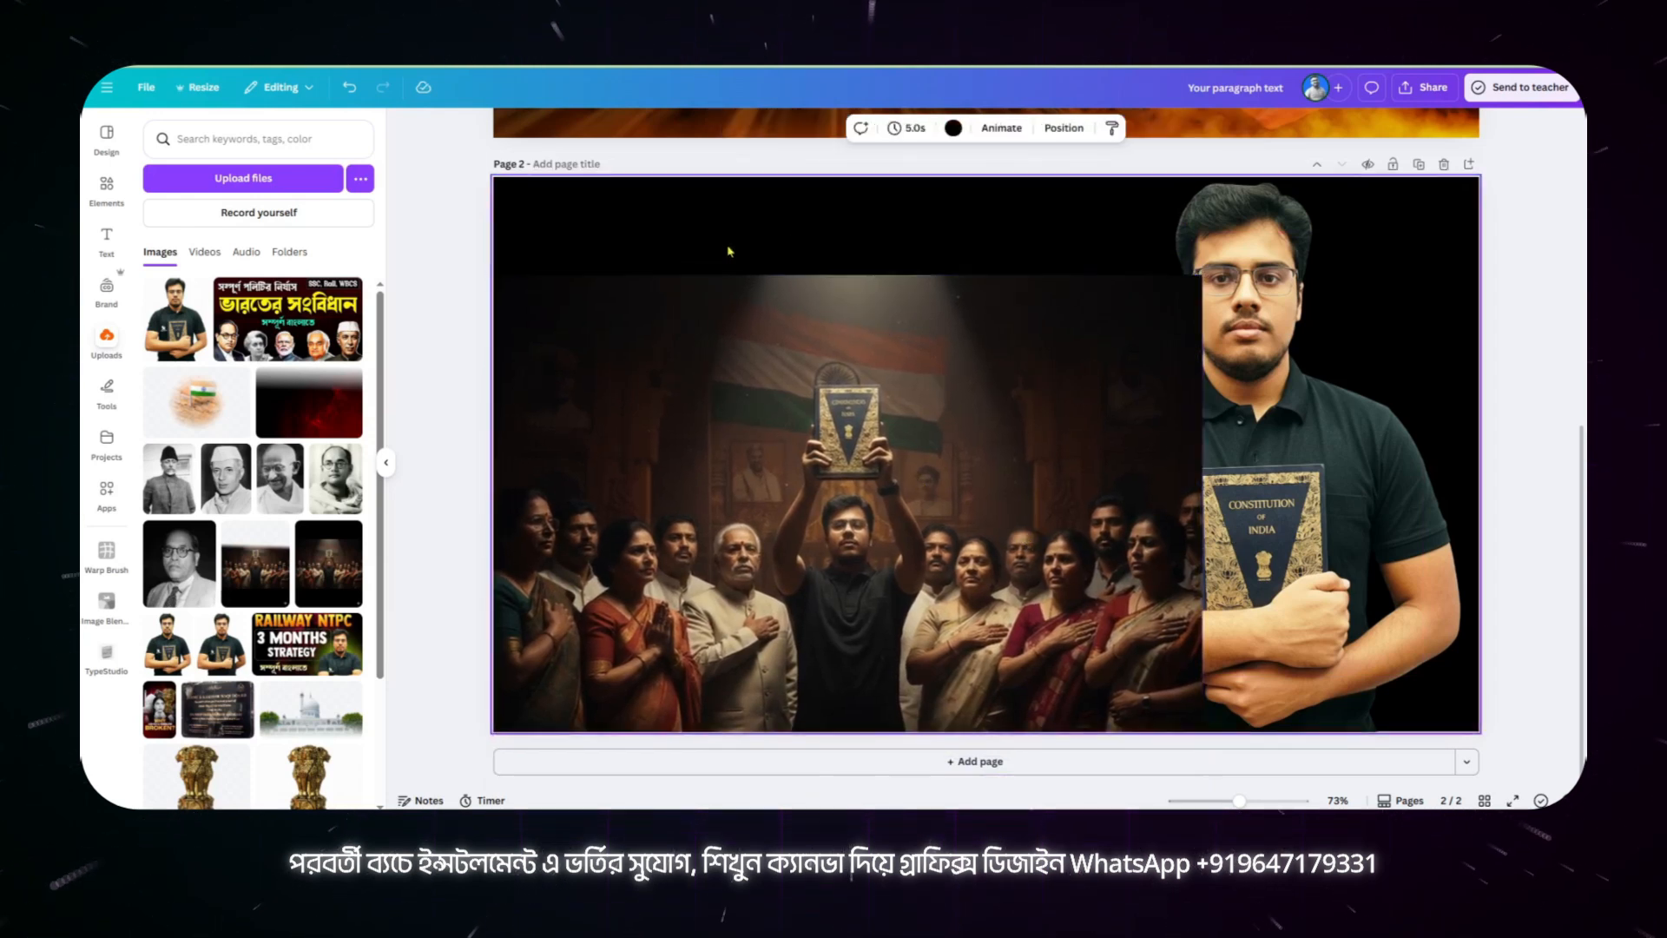
left_click(823, 291)
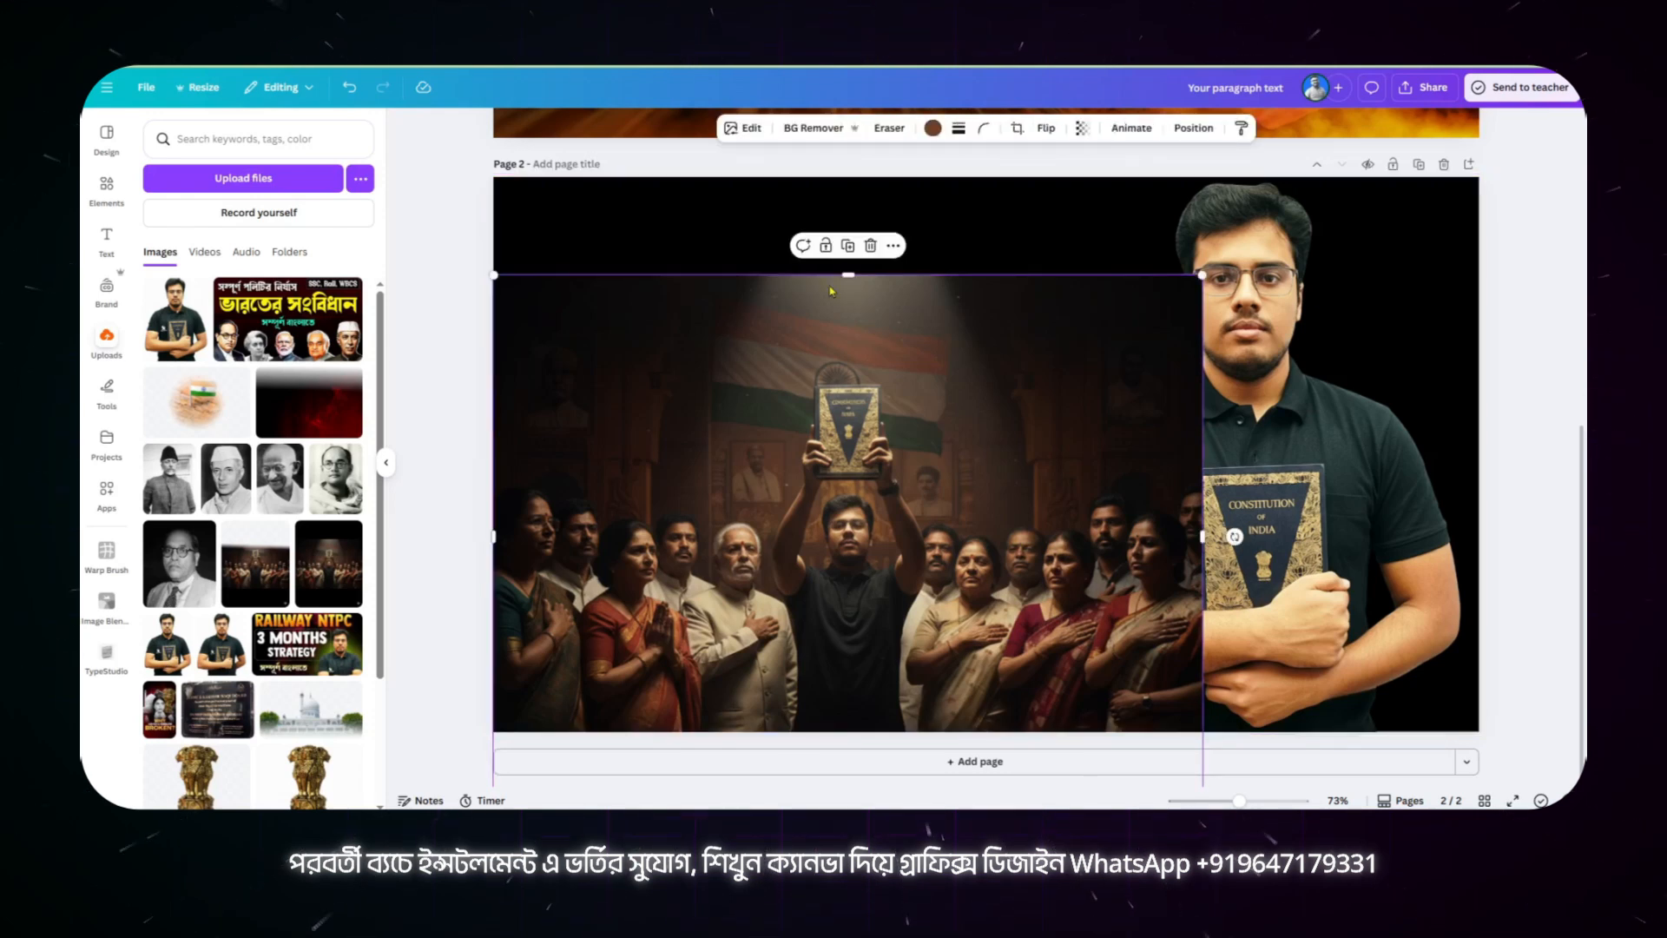
Step: Search the Canva apps for "image blender" and open Image Blender for the patriots image
left_click(106, 492)
left_click(258, 143)
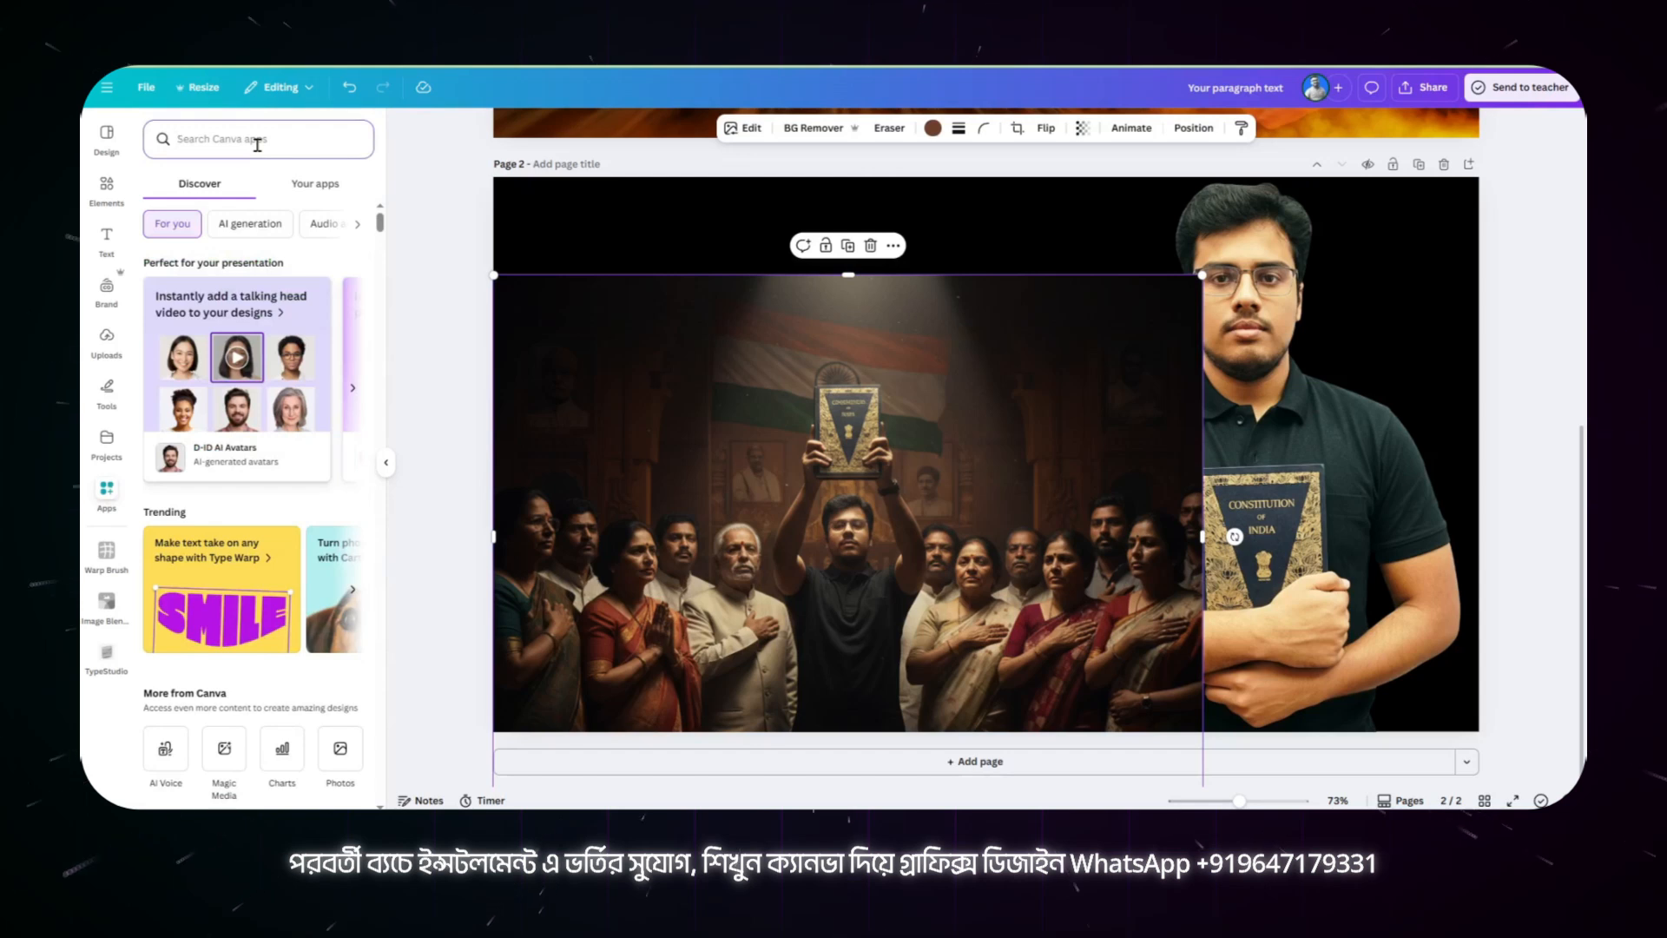
type("ইমেজ ব্লেন্দর")
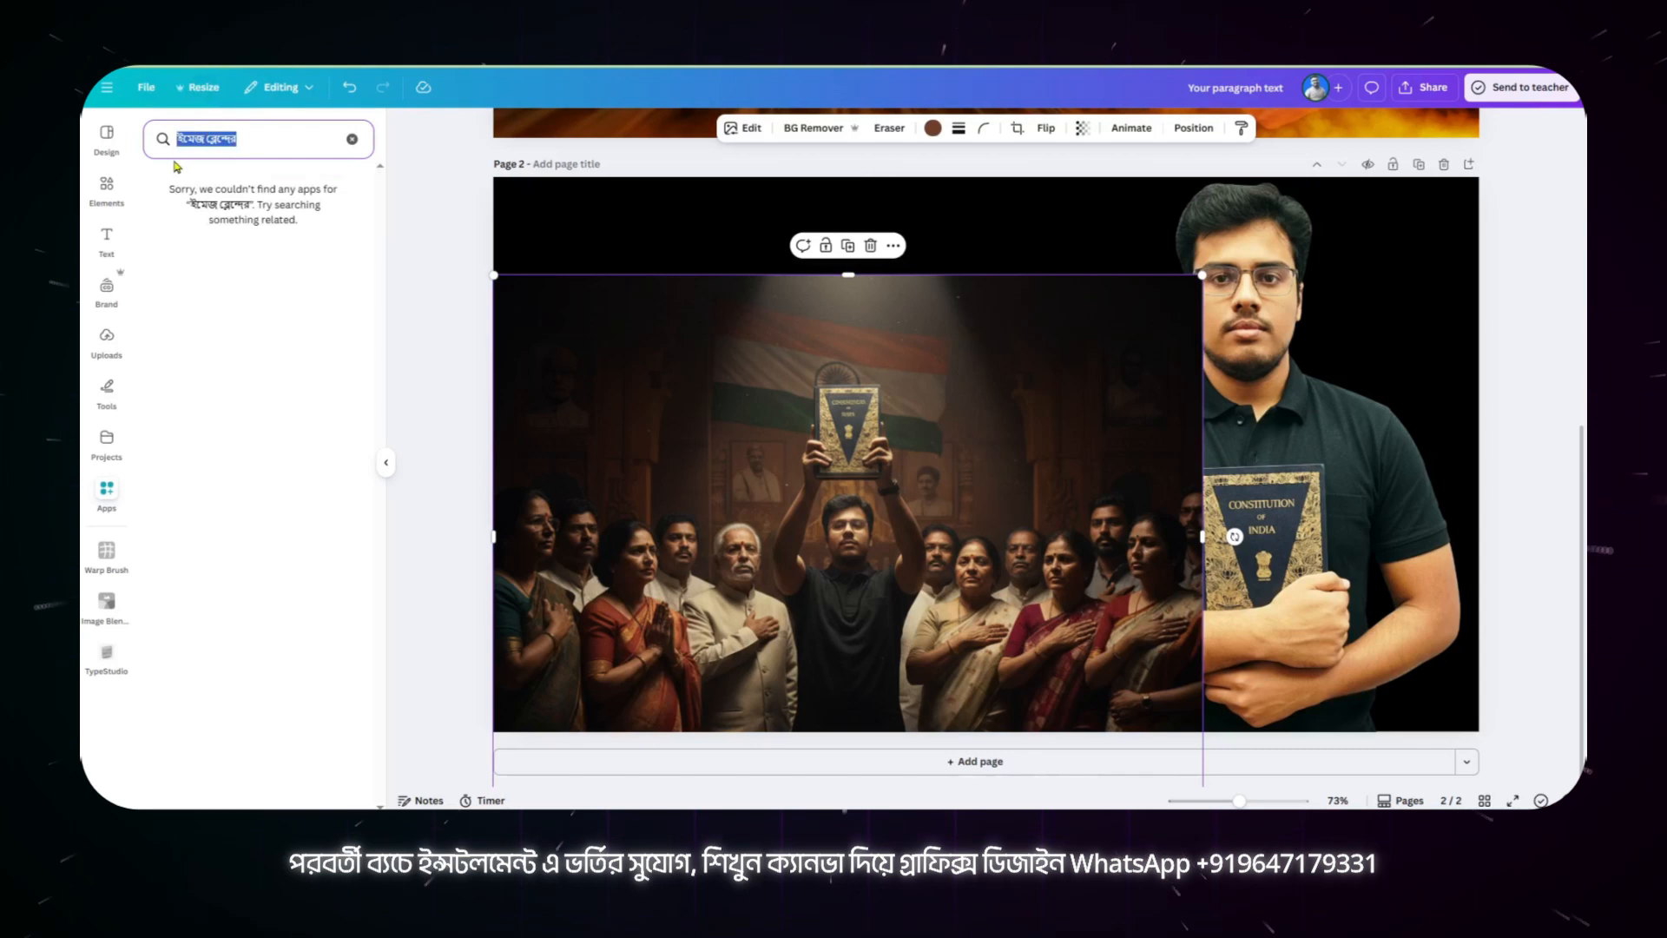
type("image blender")
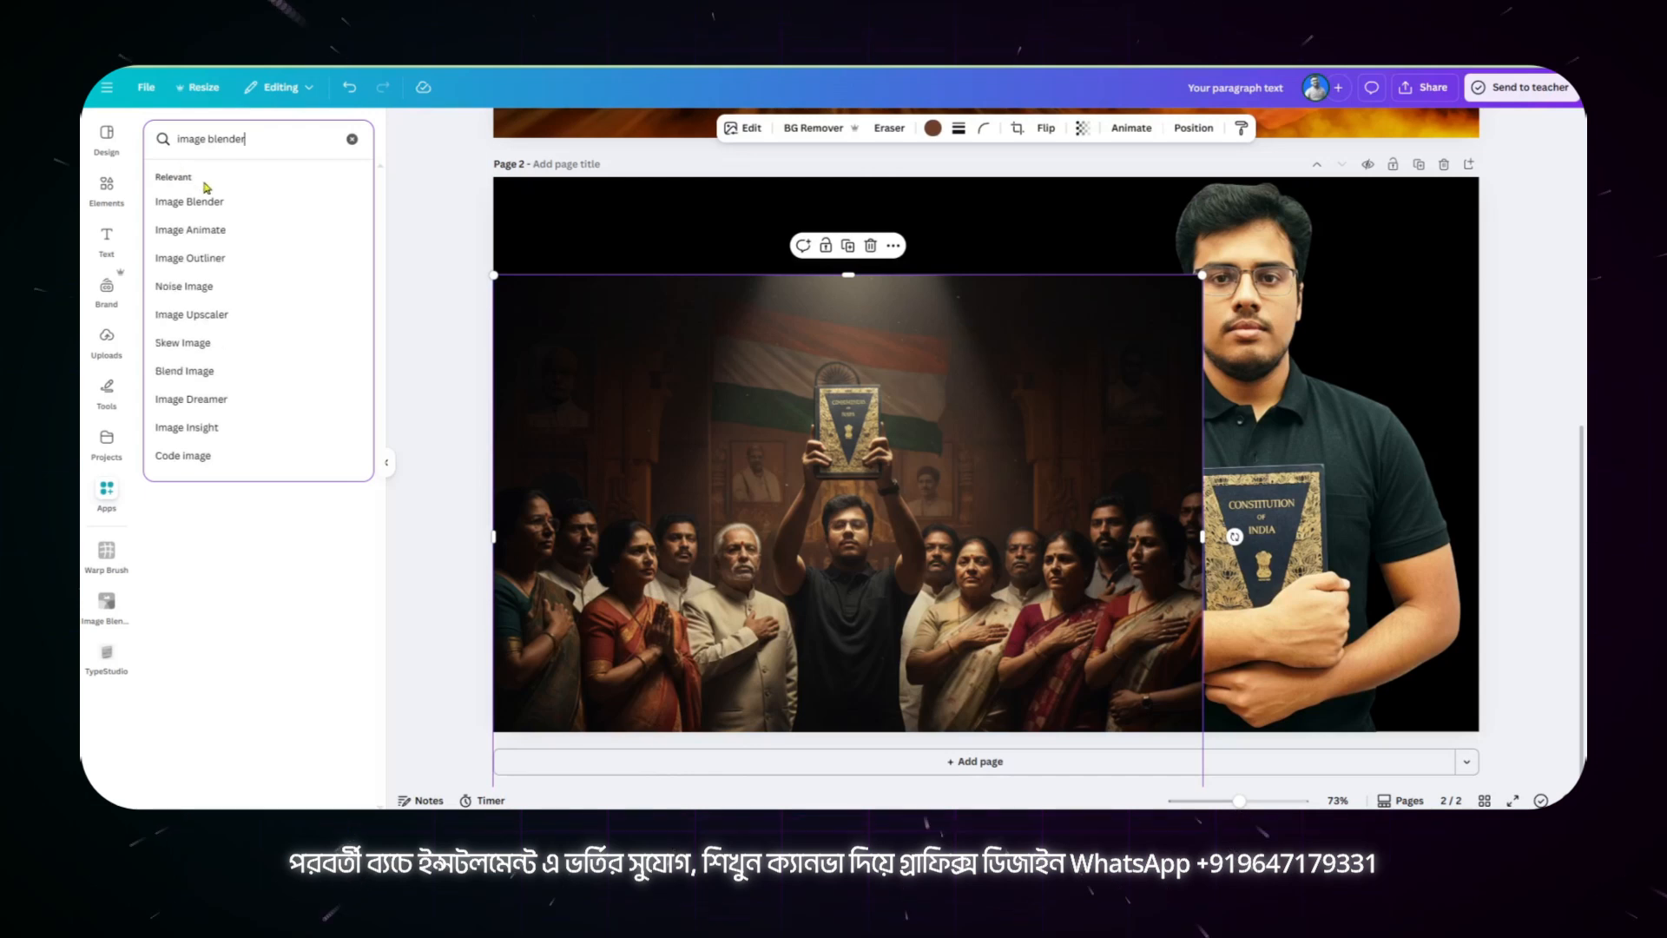
left_click(208, 201)
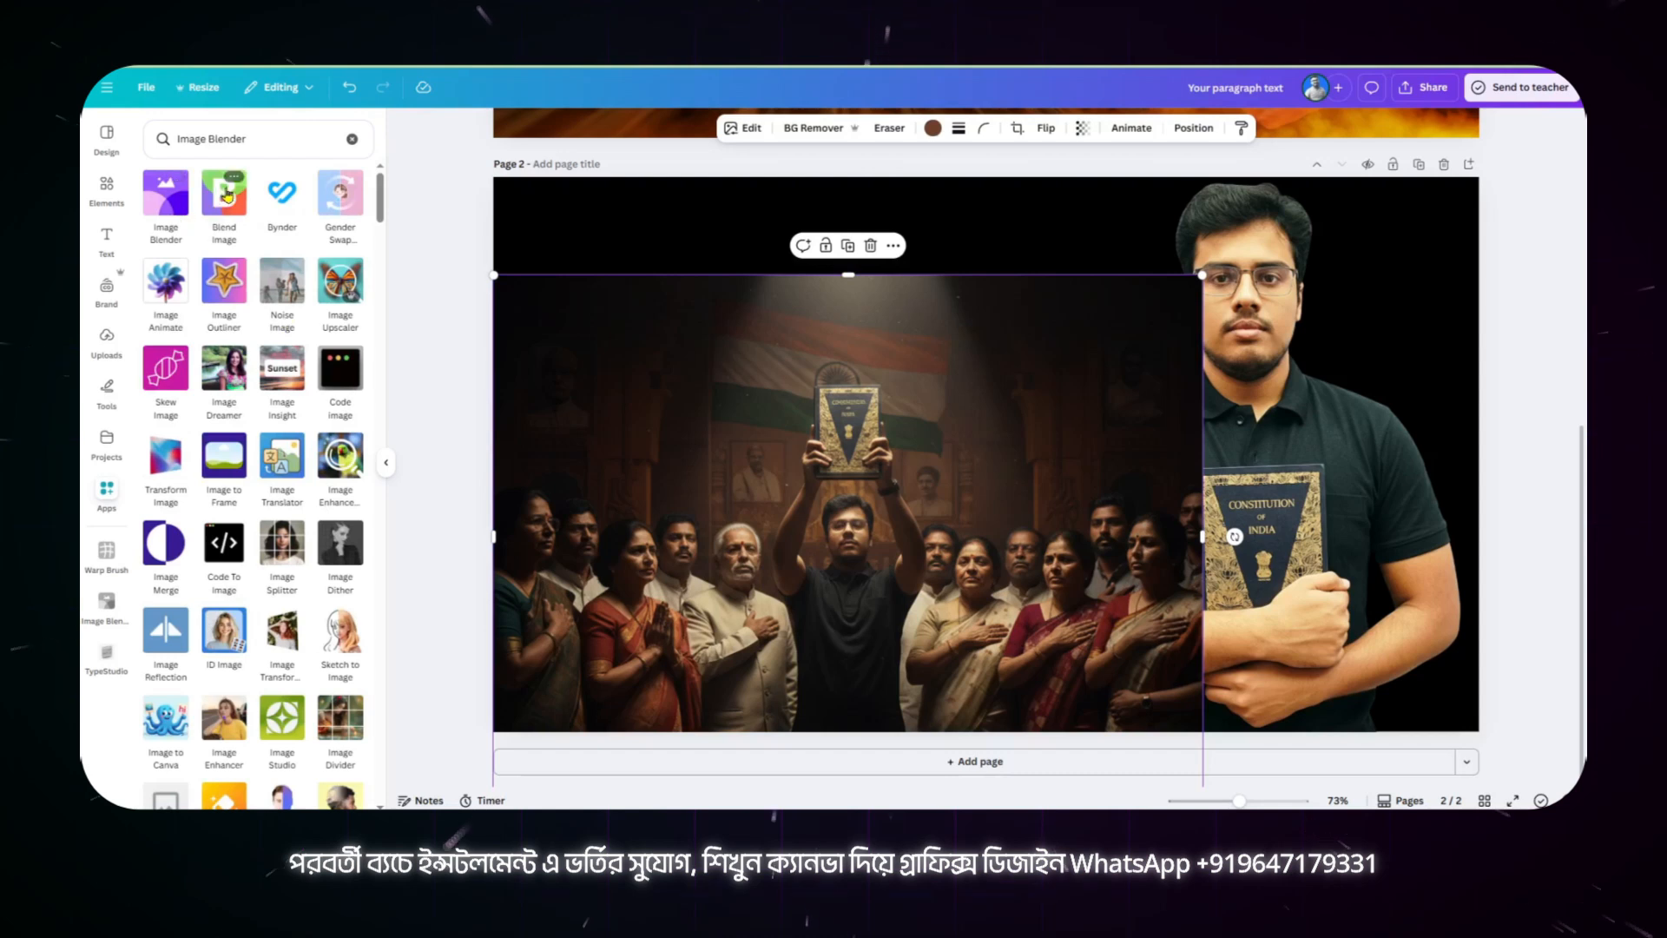
left_click(162, 205)
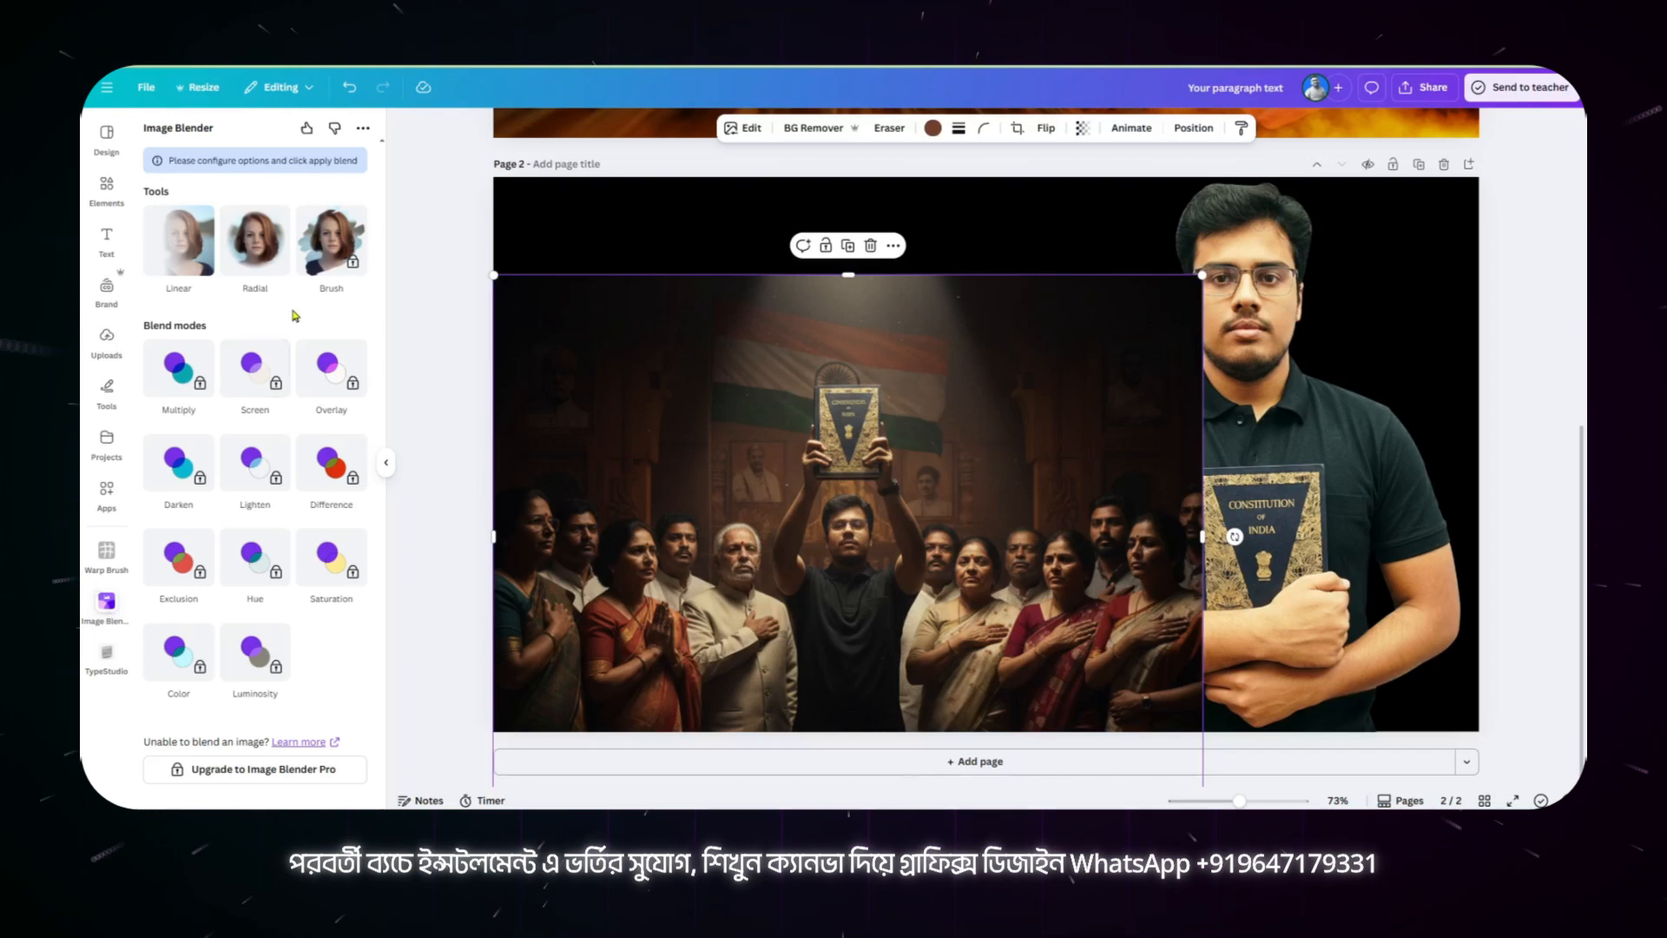
Step: Apply a Linear blend at strength 50 that fades out the top of the patriots image, and save it
left_click(250, 255)
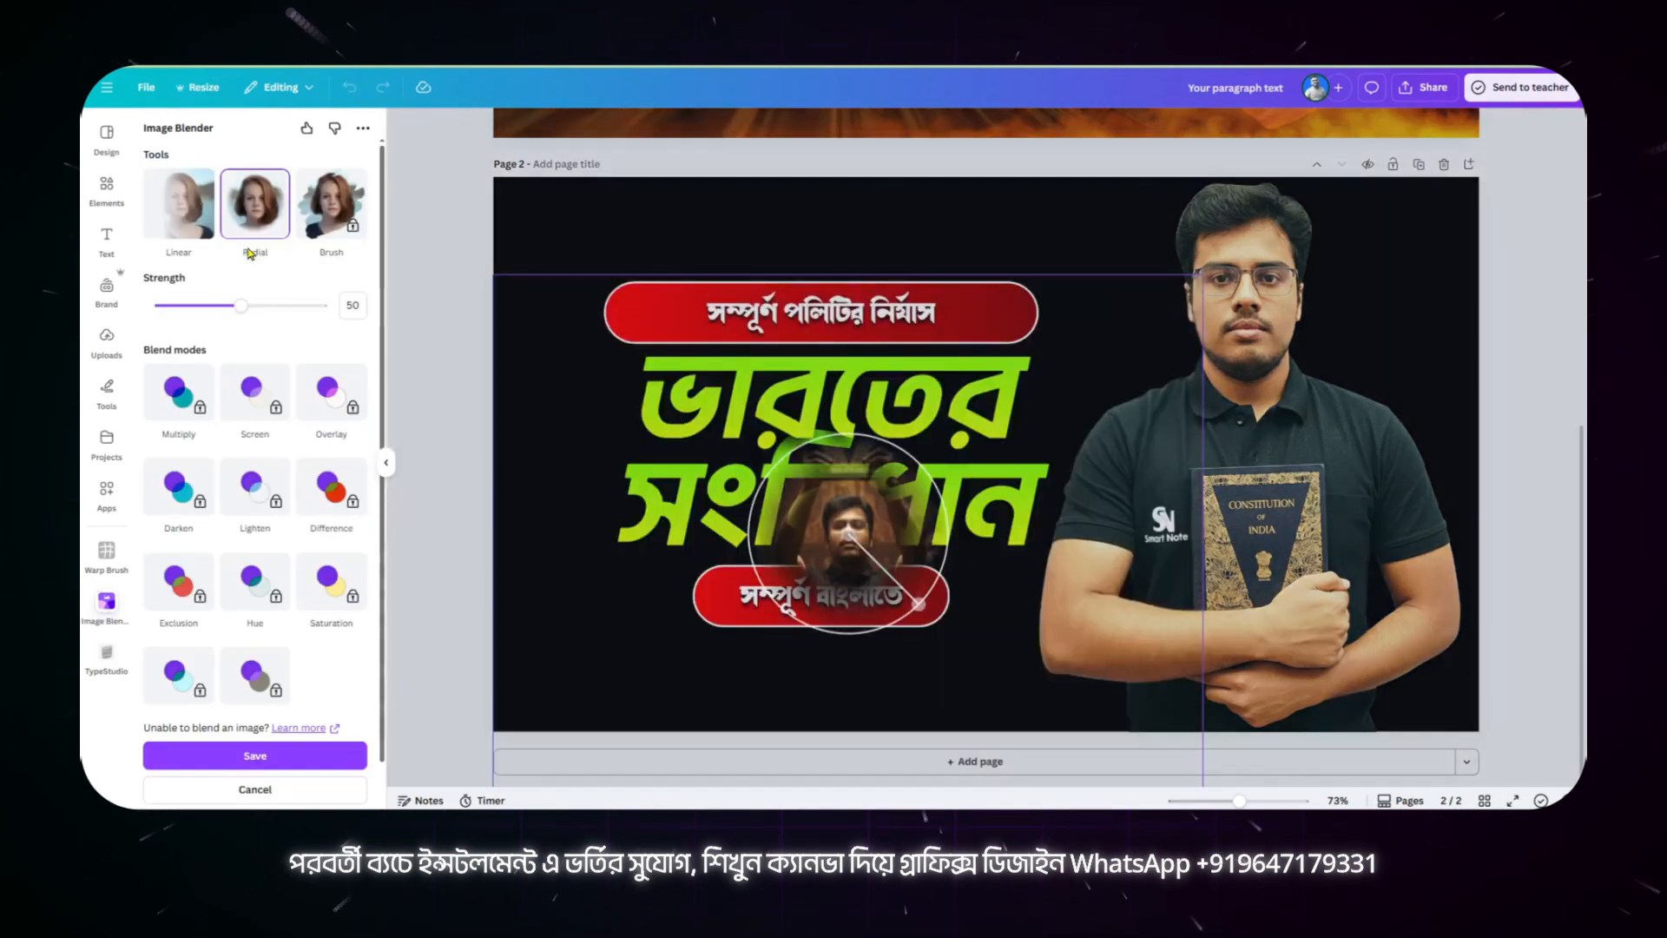
left_click(192, 224)
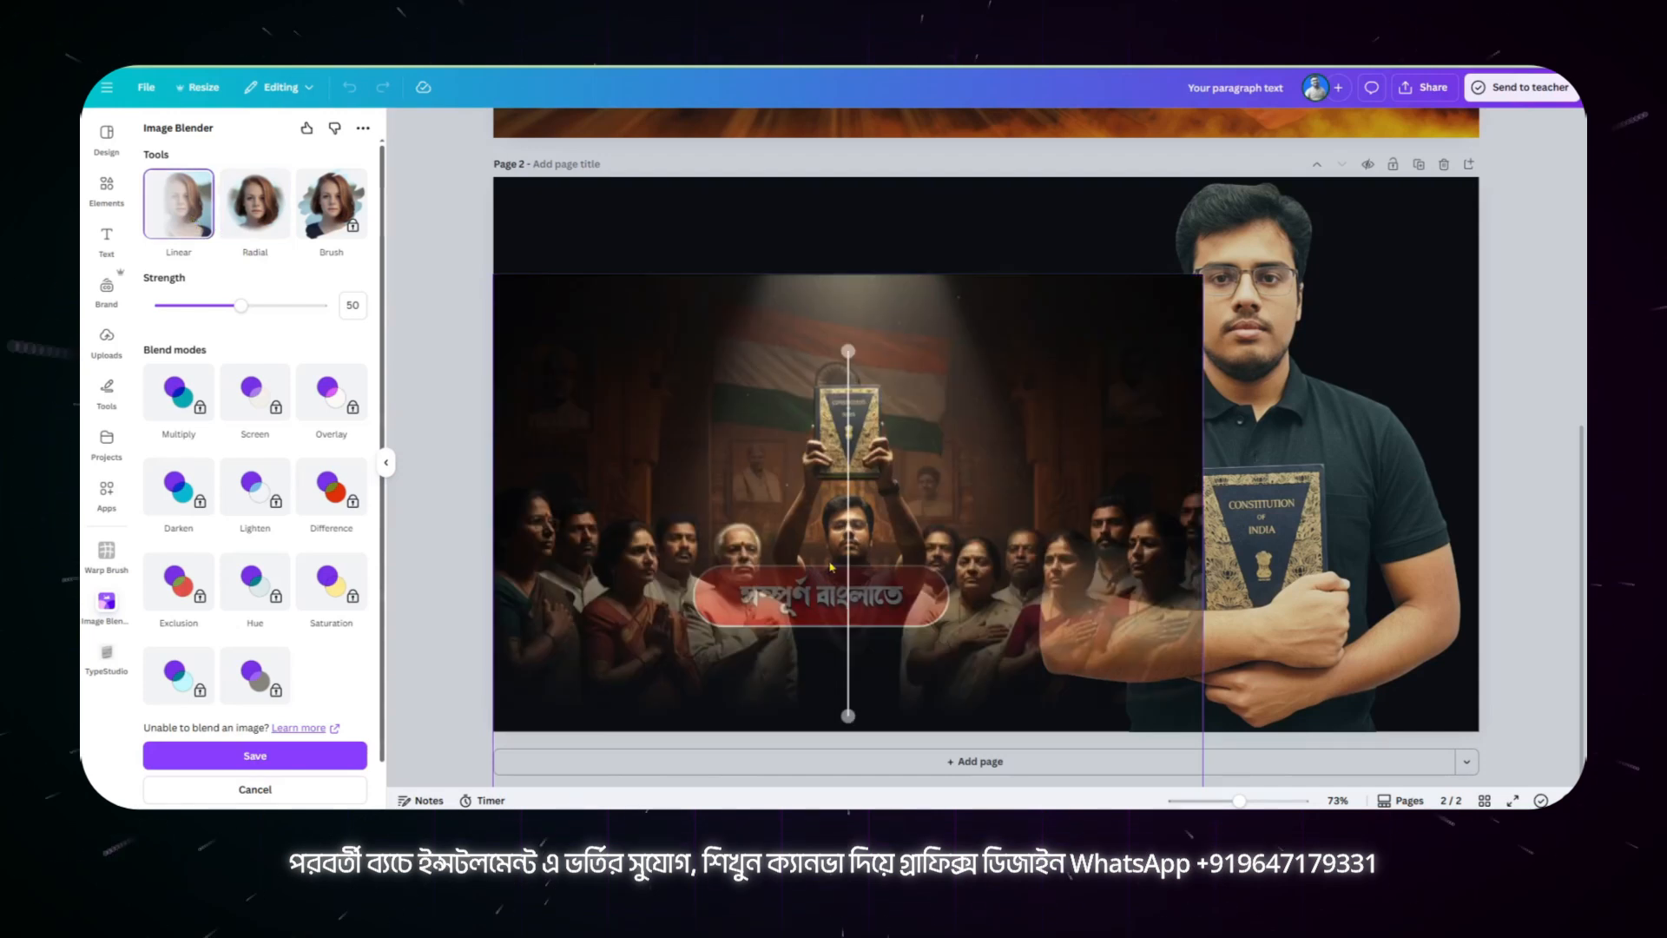
left_click_drag(848, 714, 842, 256)
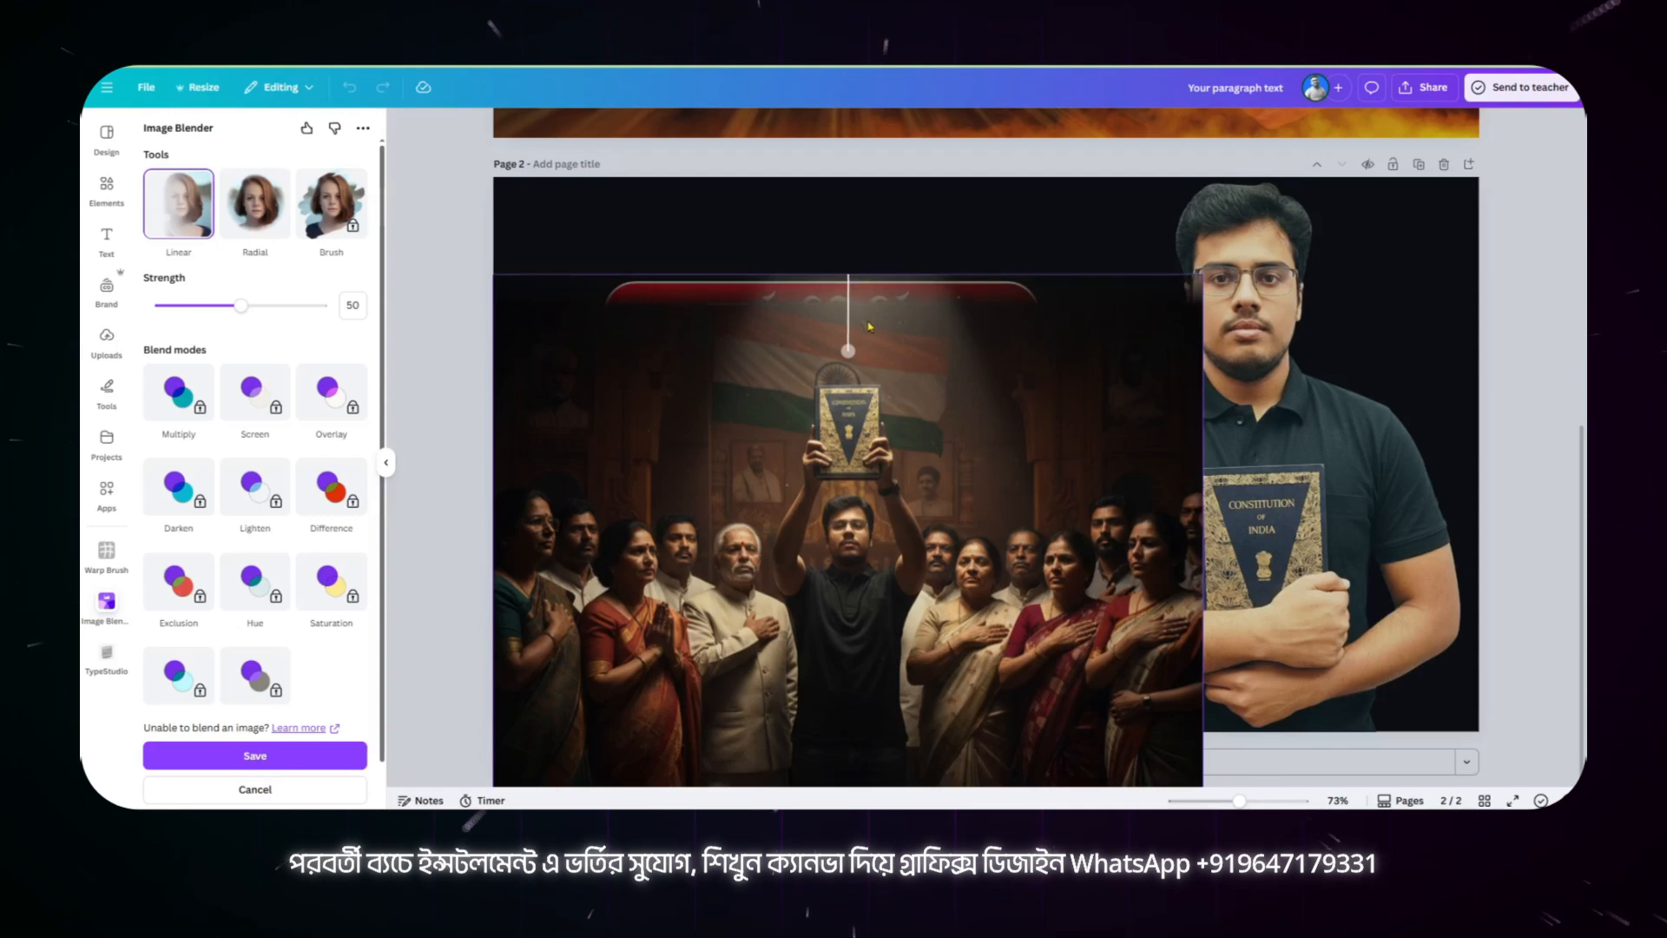
left_click_drag(848, 353, 843, 436)
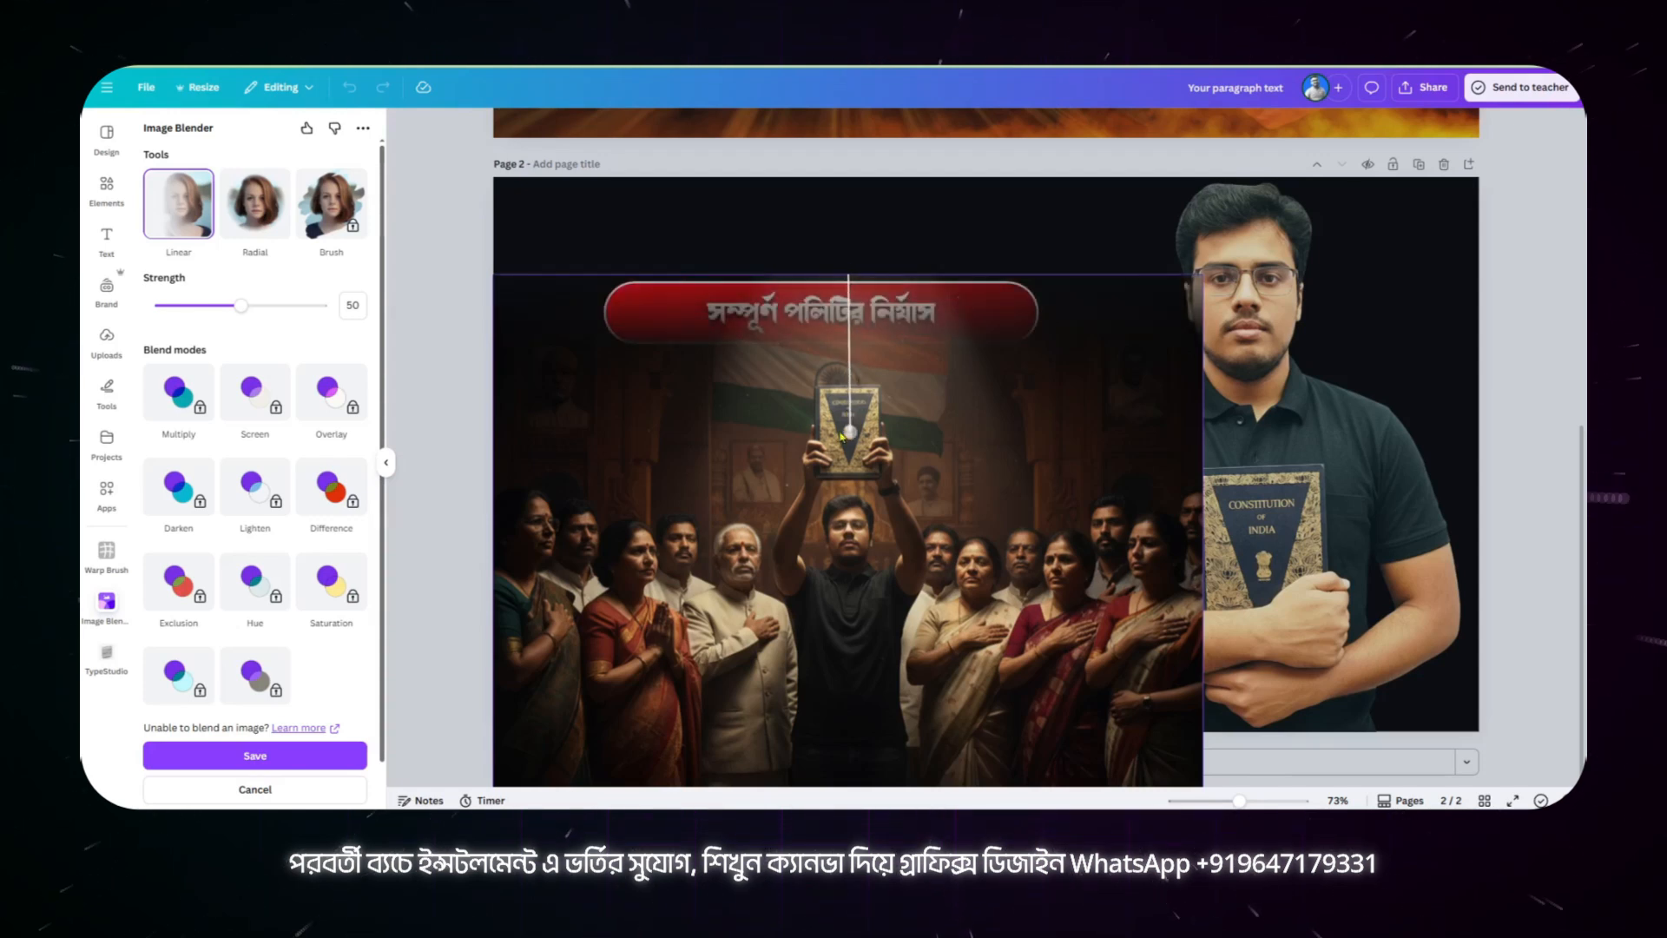
left_click(255, 755)
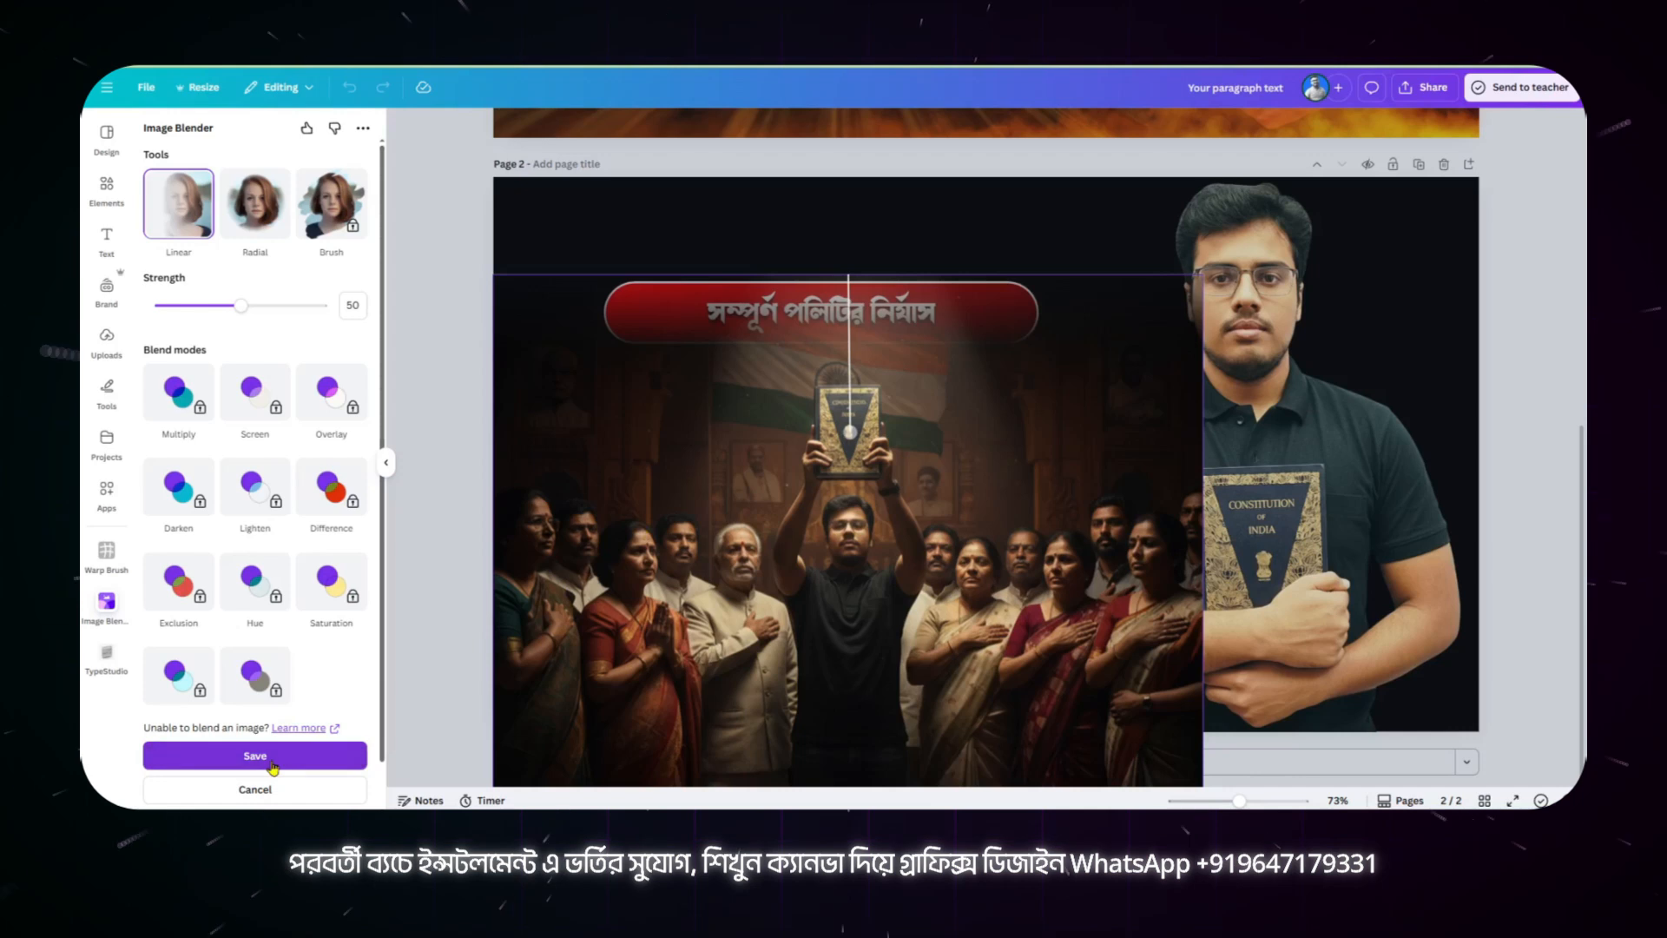
Step: Position the blended patriots image at about X -13.7 px, Y 97.2 px and send it behind the headings and portrait
mouse_move(948, 453)
left_mouse_down()
mouse_move(932, 452)
mouse_move(953, 453)
left_mouse_up()
left_click_drag(884, 389, 873, 389)
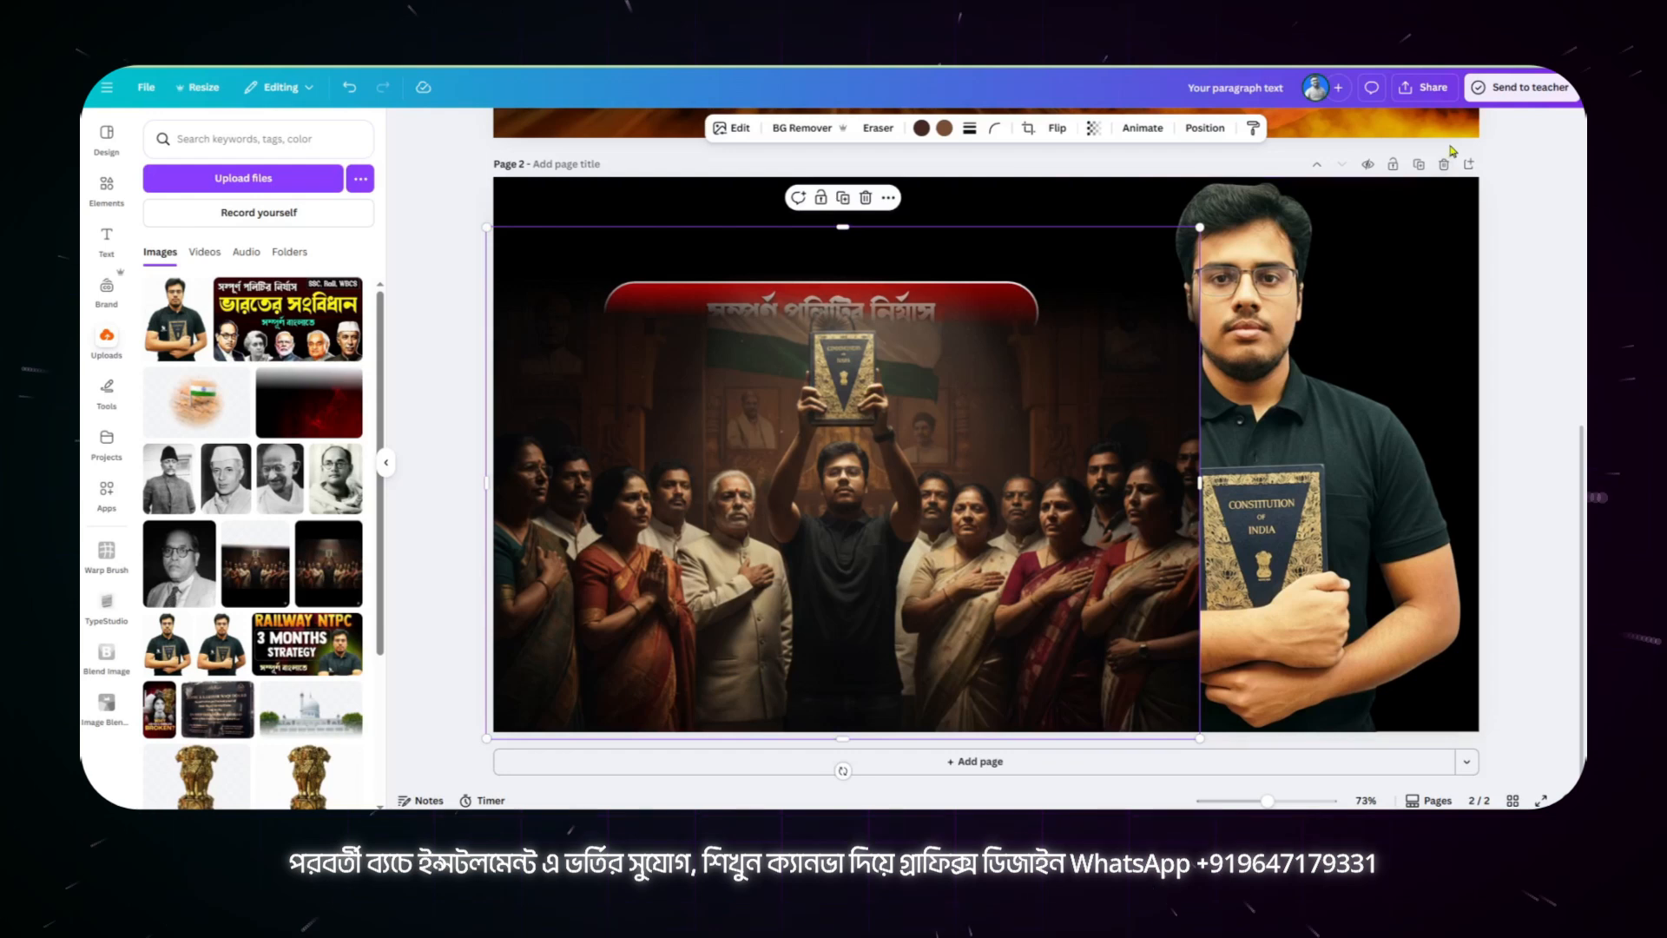
left_click(1207, 129)
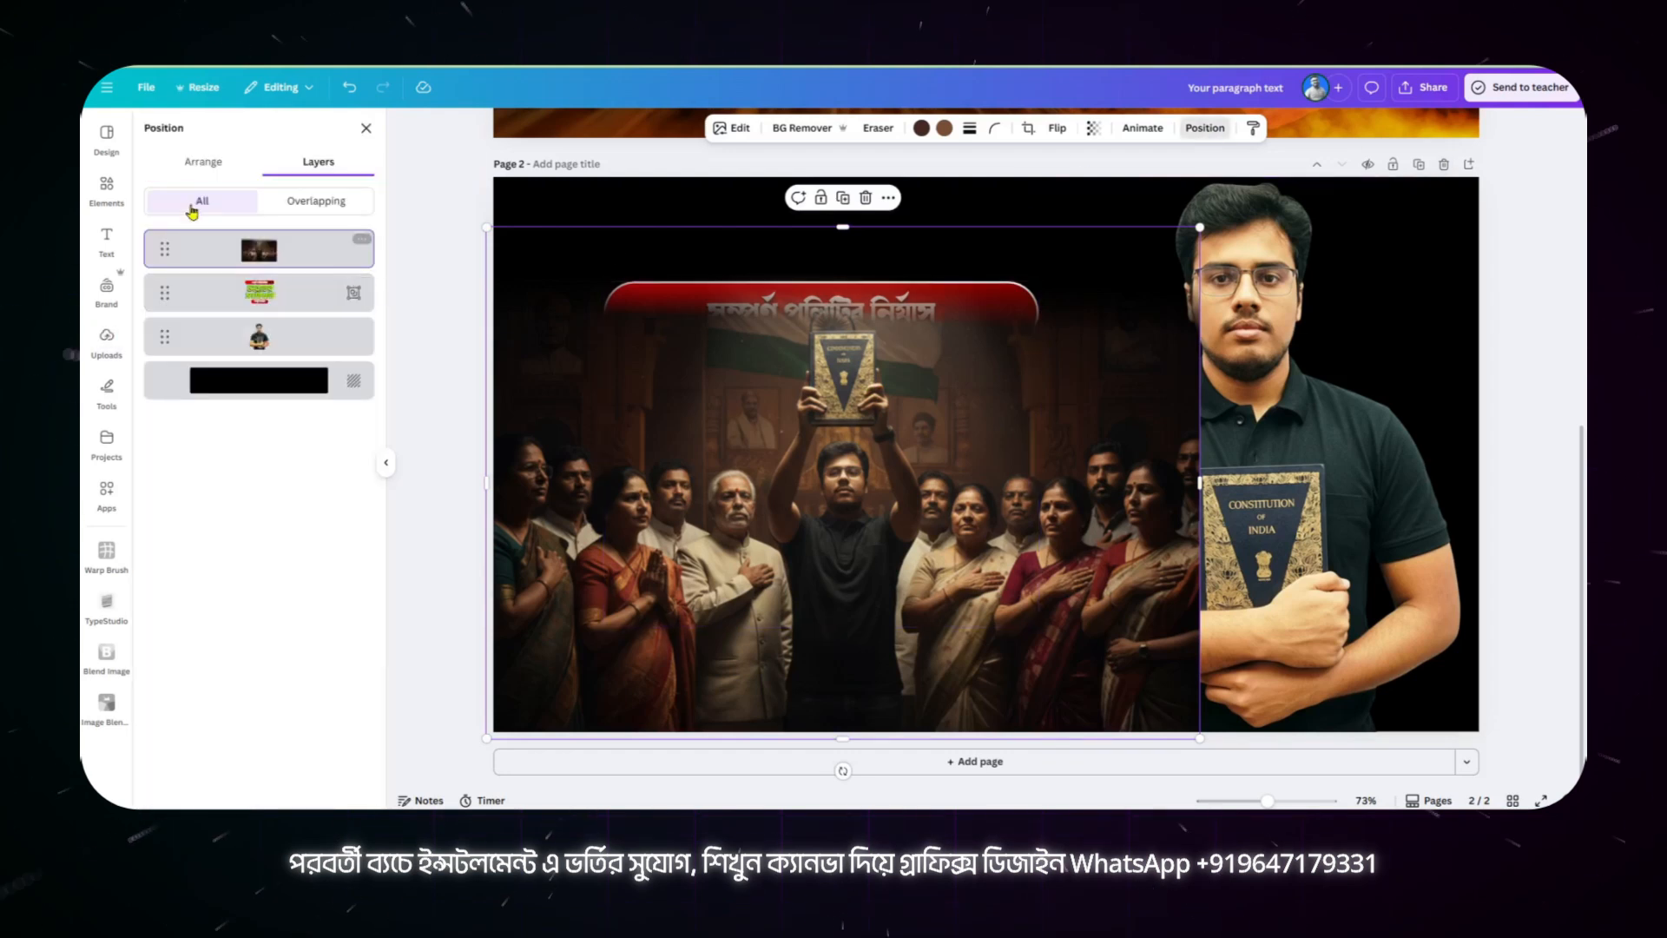
left_click(203, 163)
left_click(304, 234)
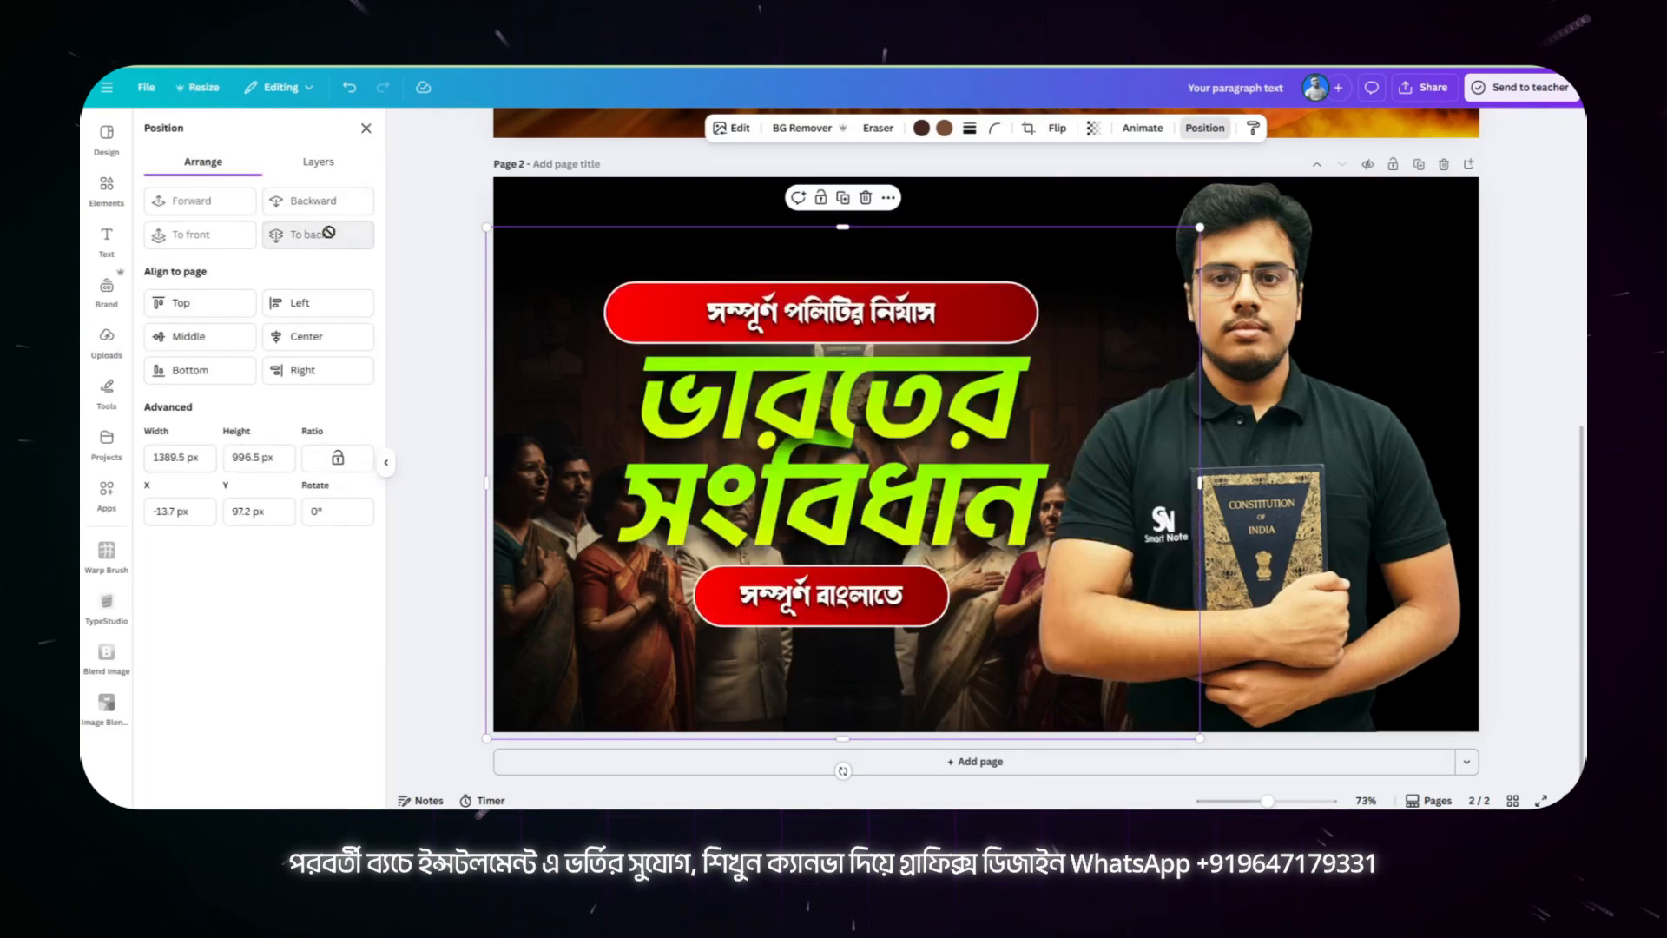
left_click_drag(559, 430, 567, 451)
key("Escape")
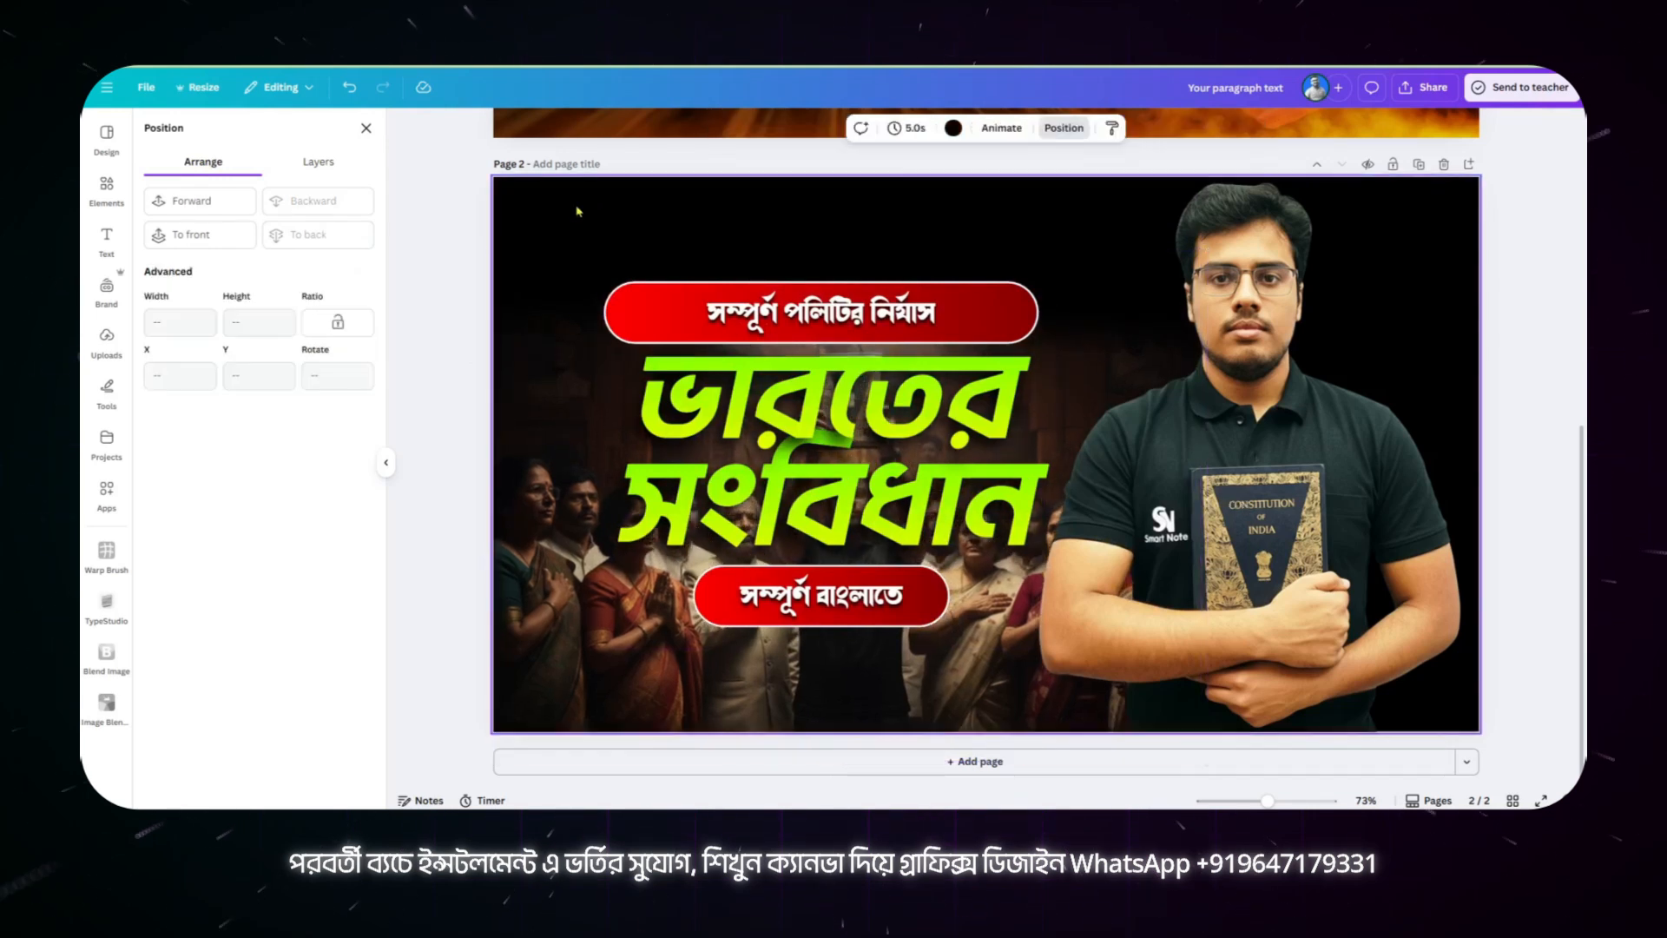
Step: Place the four uploaded black-and-white leader portraits side by side along the top edge of page 2, starting at its left edge
scroll(633, 331, "up", 4)
scroll(633, 331, "up", 3)
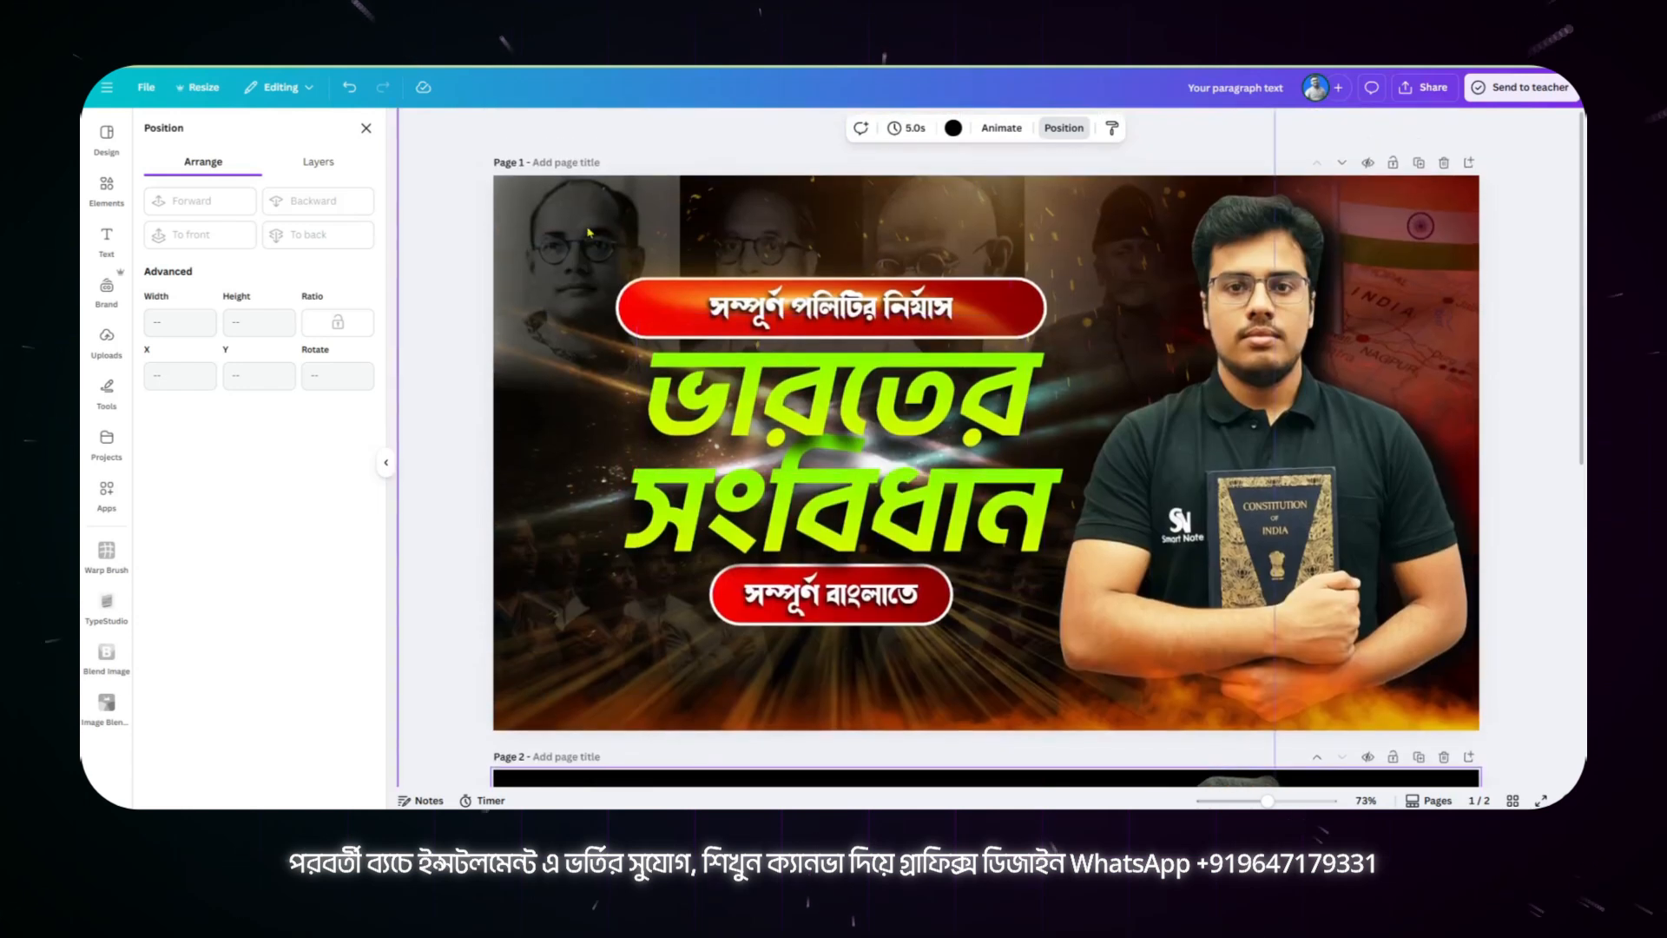
scroll(703, 393, "down", 5)
scroll(703, 393, "down", 1)
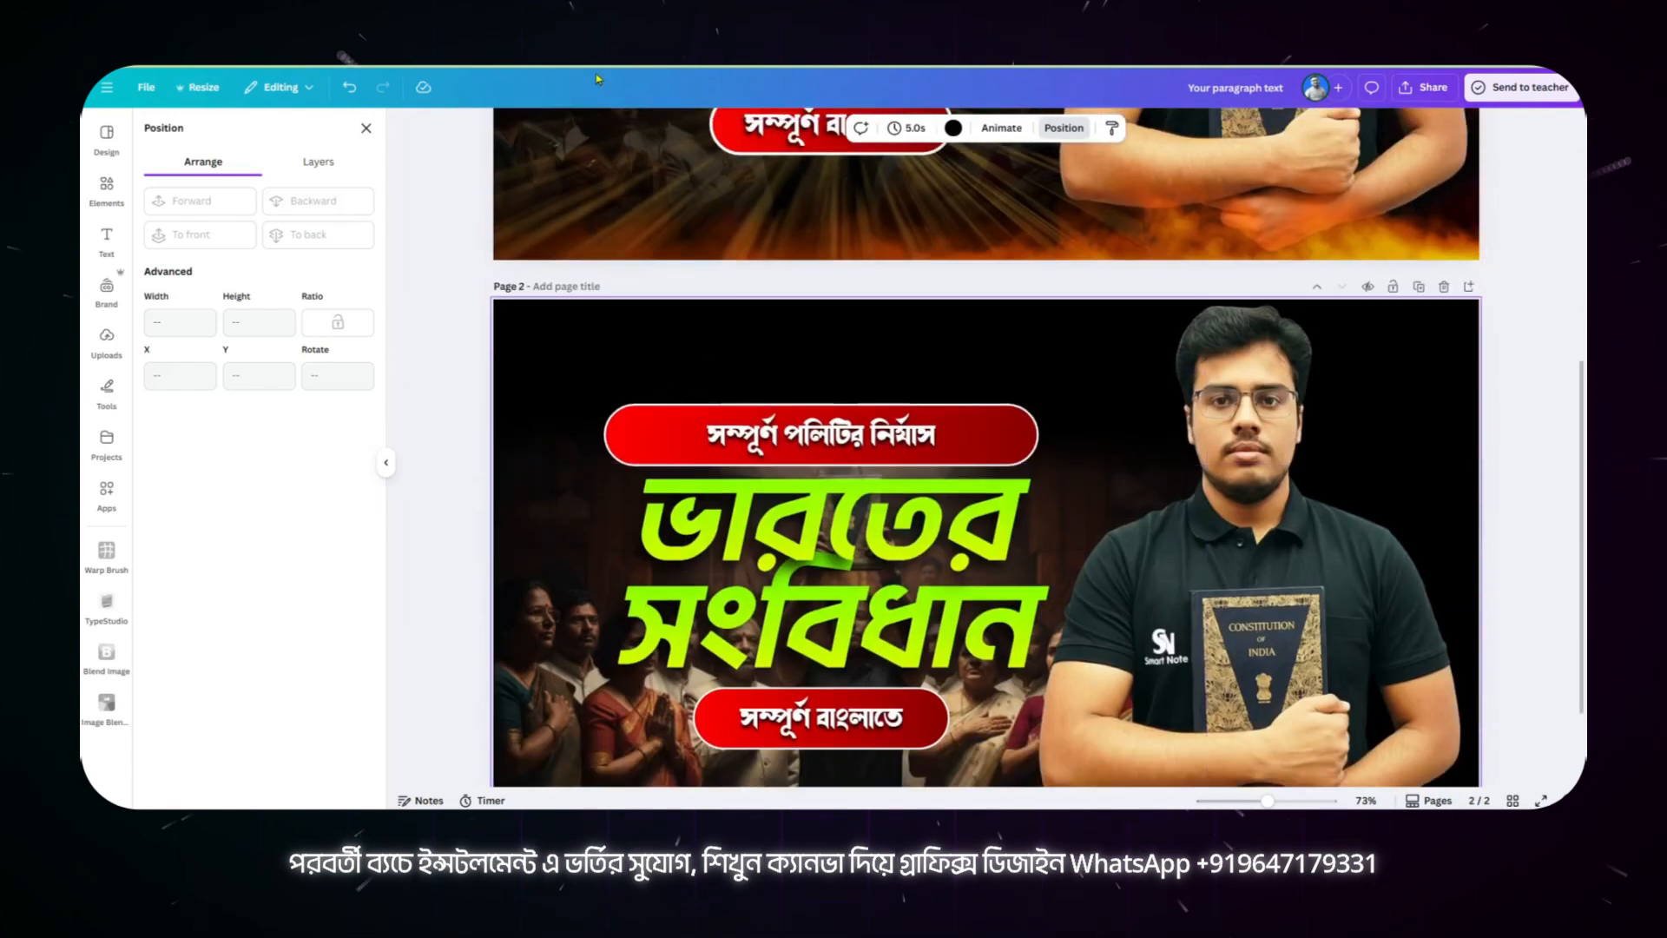
left_click(108, 347)
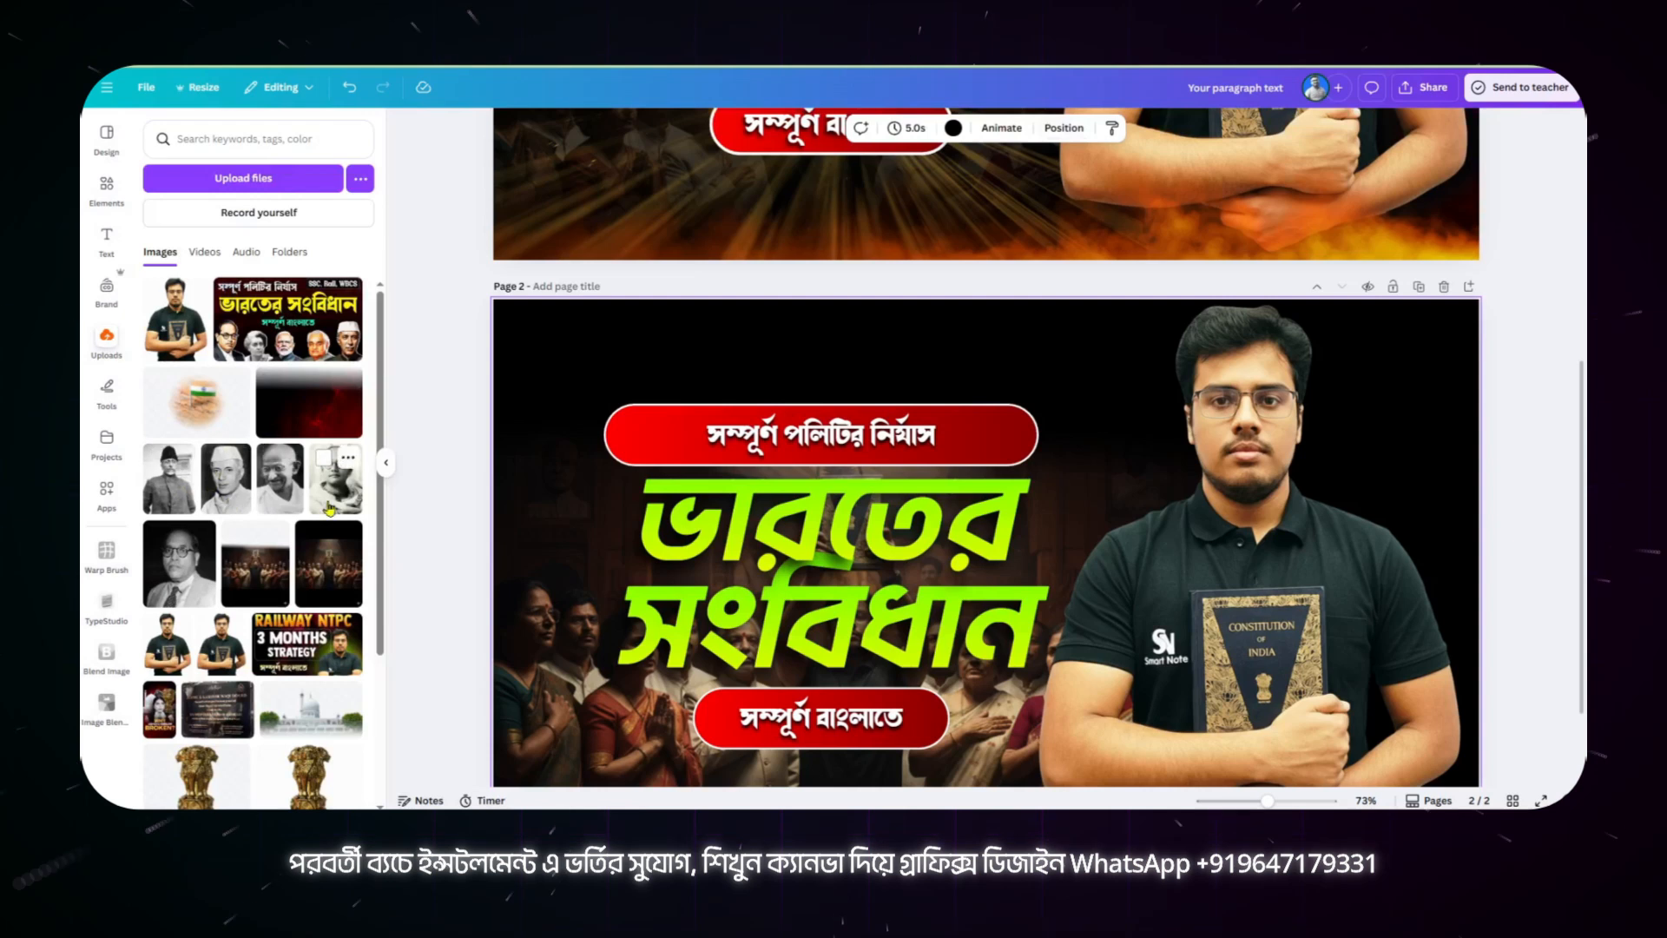
left_click_drag(329, 509, 574, 466)
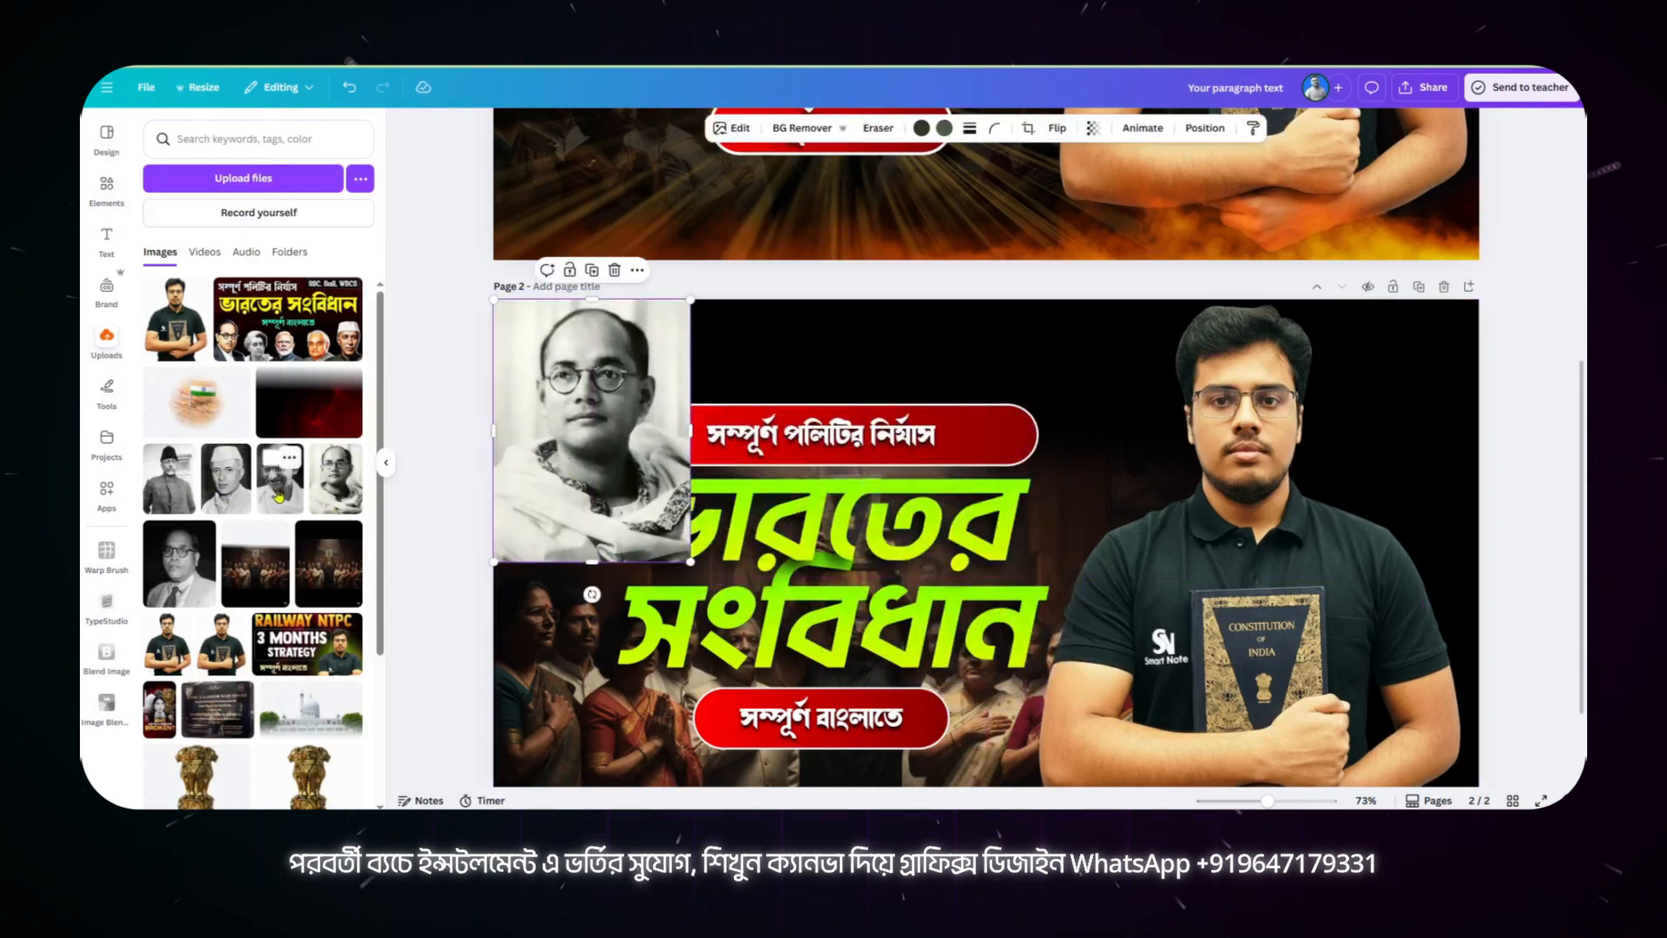
left_click(279, 458)
left_click_drag(962, 559, 750, 409)
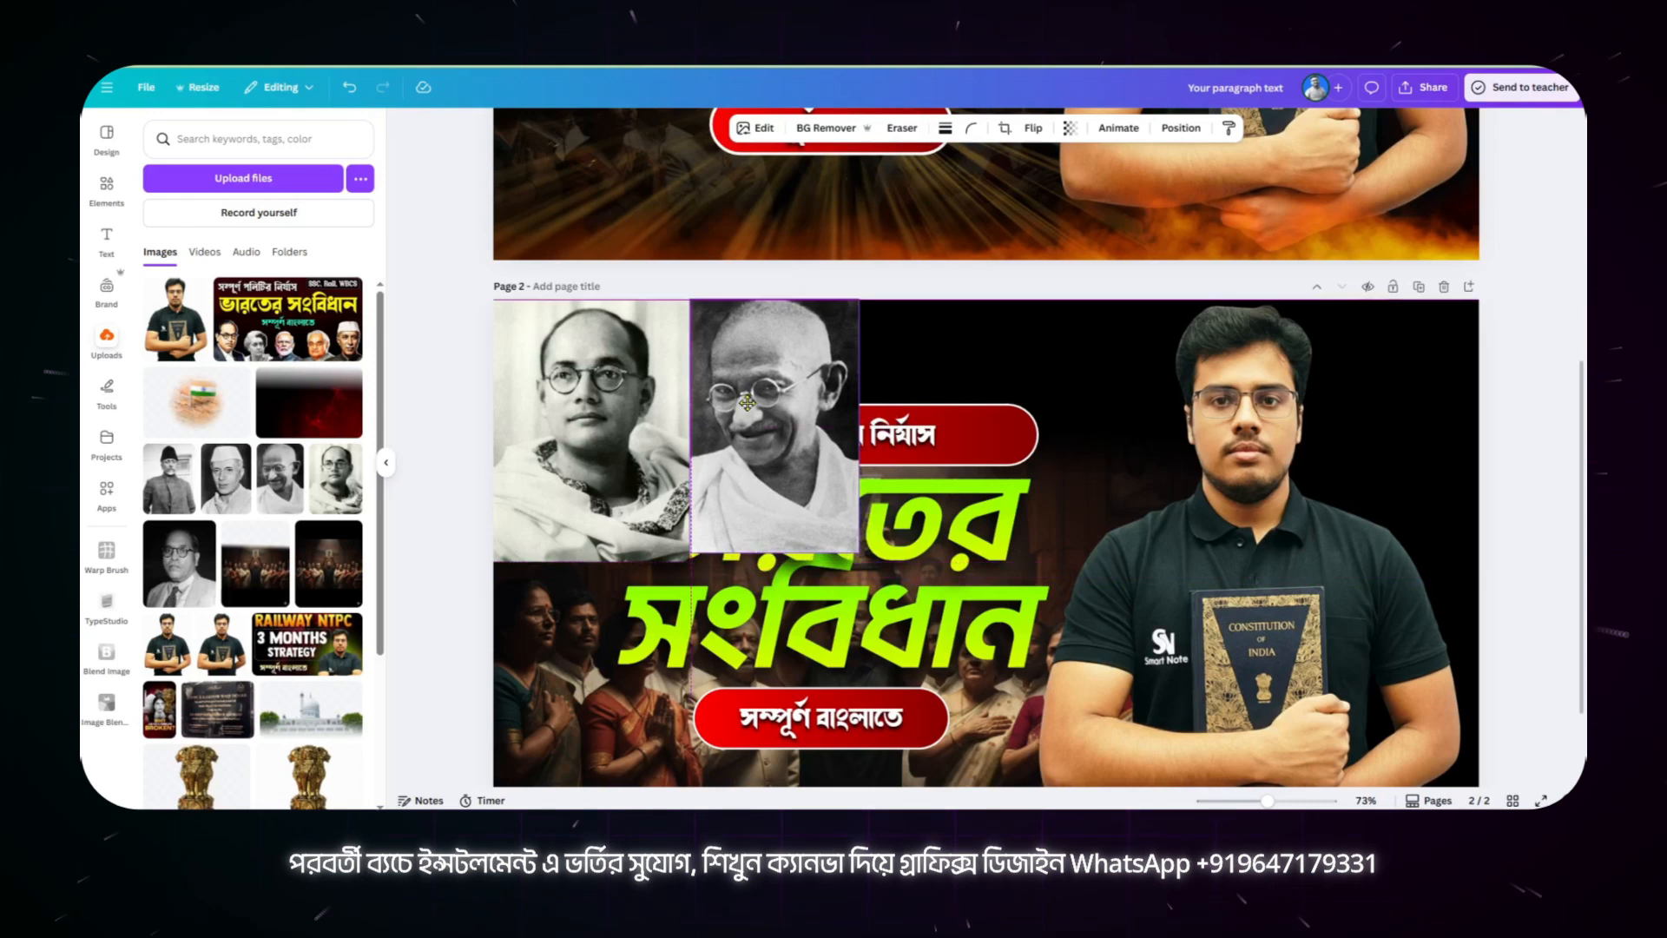
left_click(225, 473)
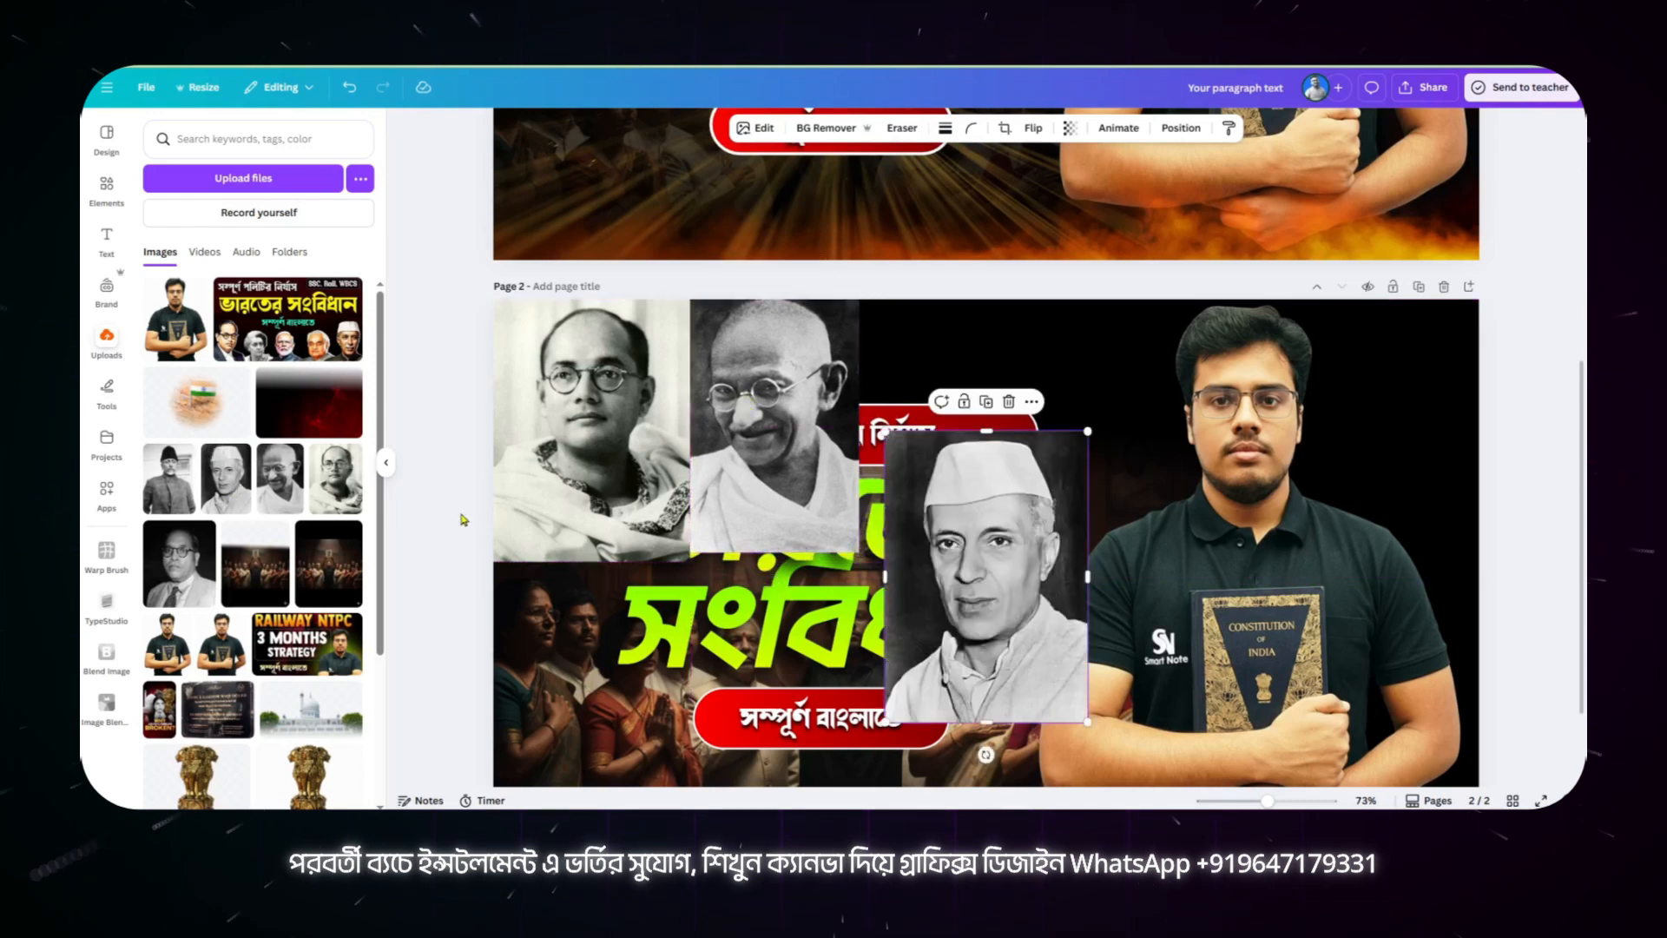
left_click_drag(979, 523, 958, 383)
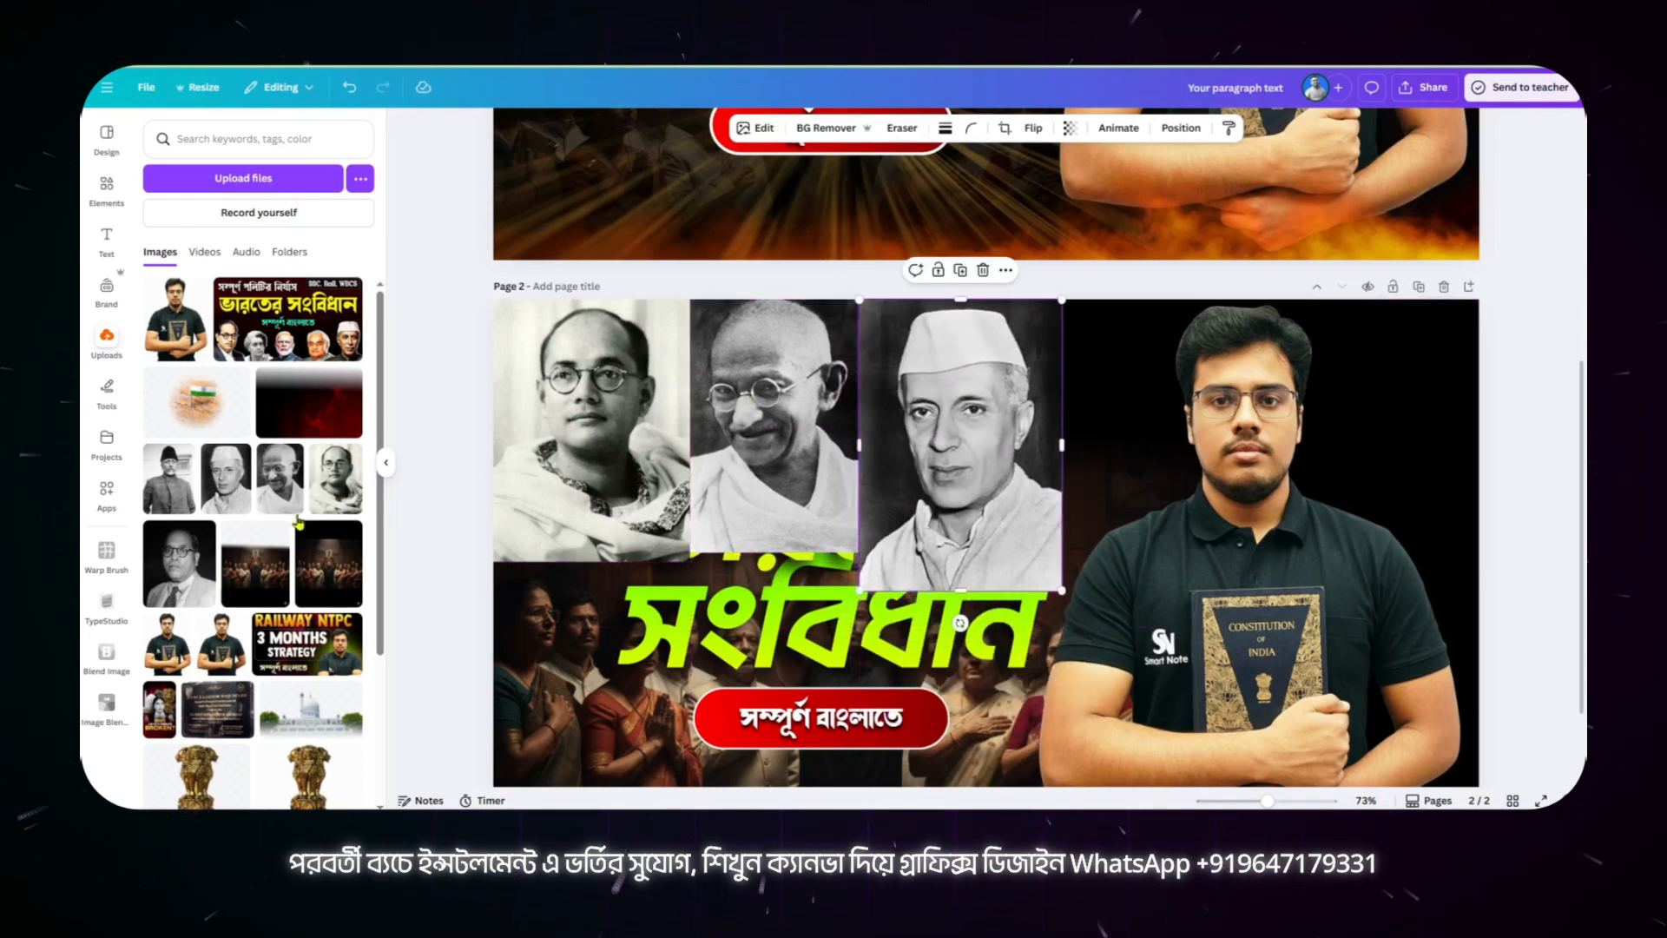
left_click(199, 506)
left_click_drag(949, 529, 1136, 434)
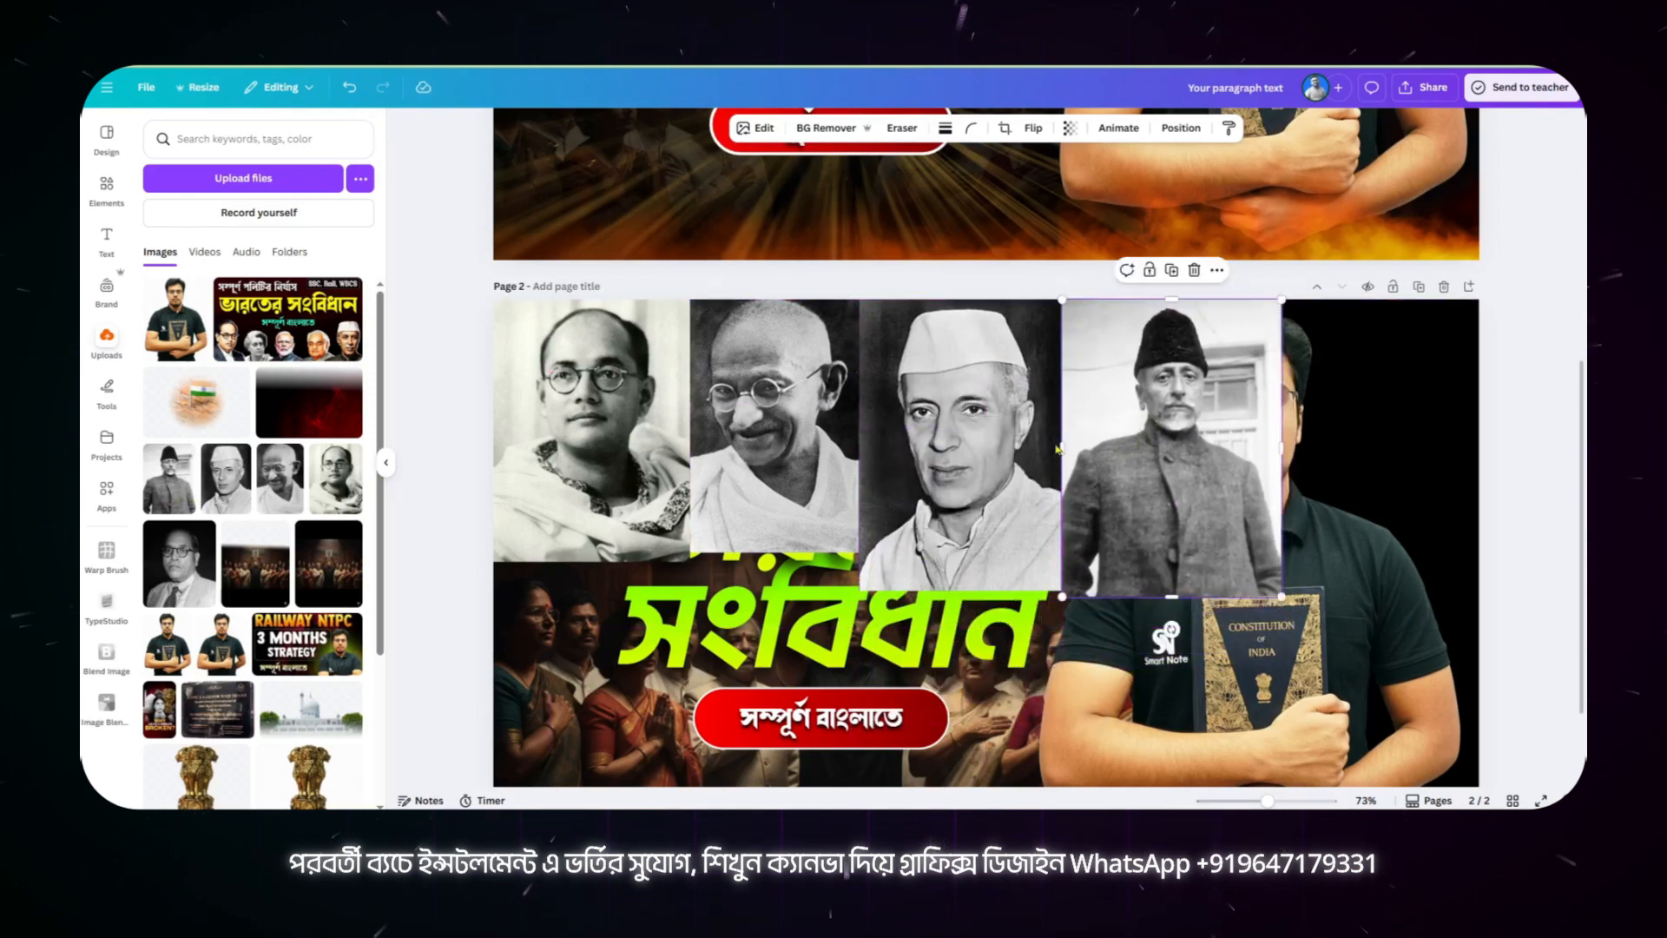
Step: Select all four leader portraits together and move them down to about Y 149.4 px
left_click(989, 452, "shift")
left_click(764, 417, "shift")
left_click(647, 401, "shift")
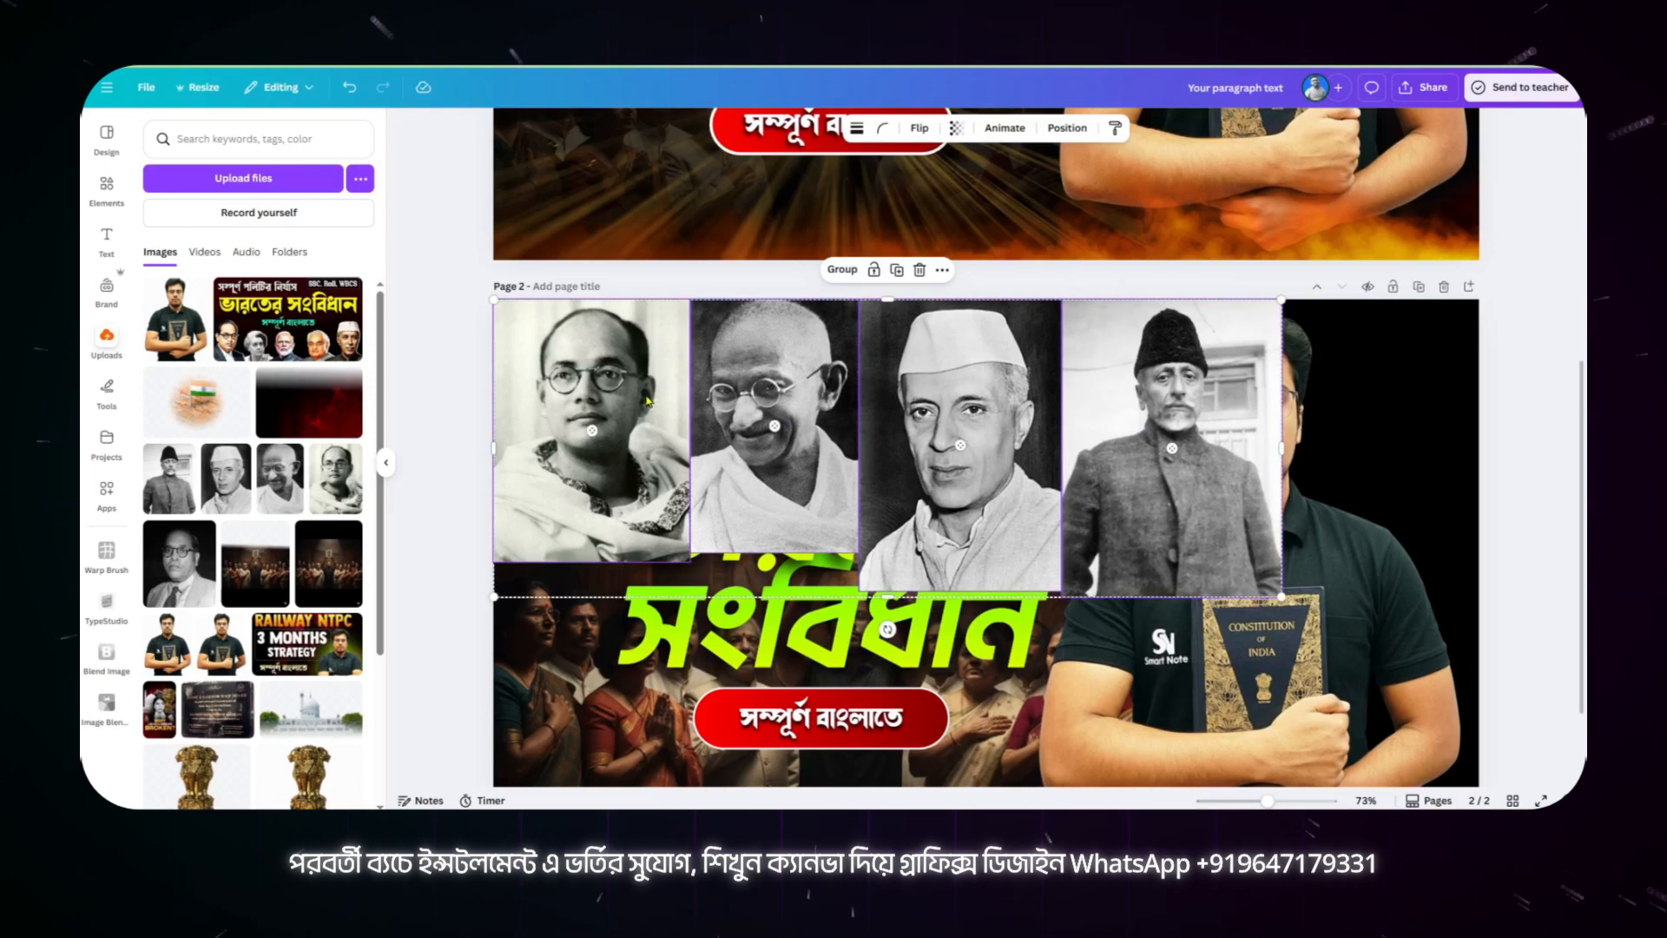
left_click(1067, 127)
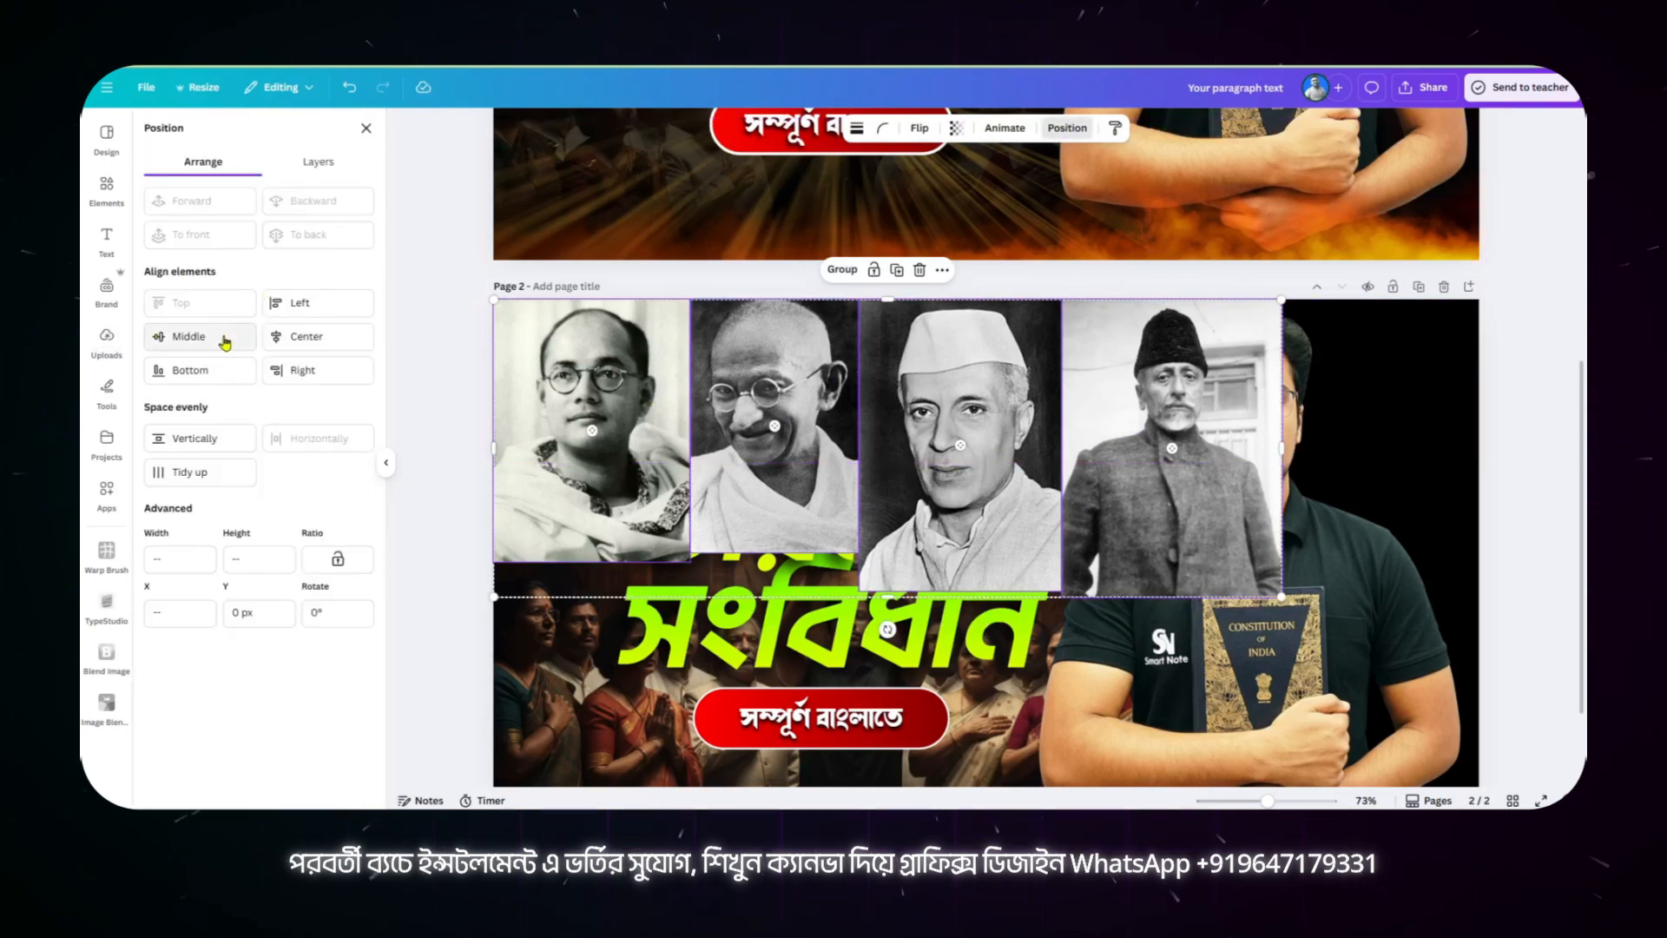
left_click_drag(766, 439, 766, 468)
scroll(693, 518, "down", 1)
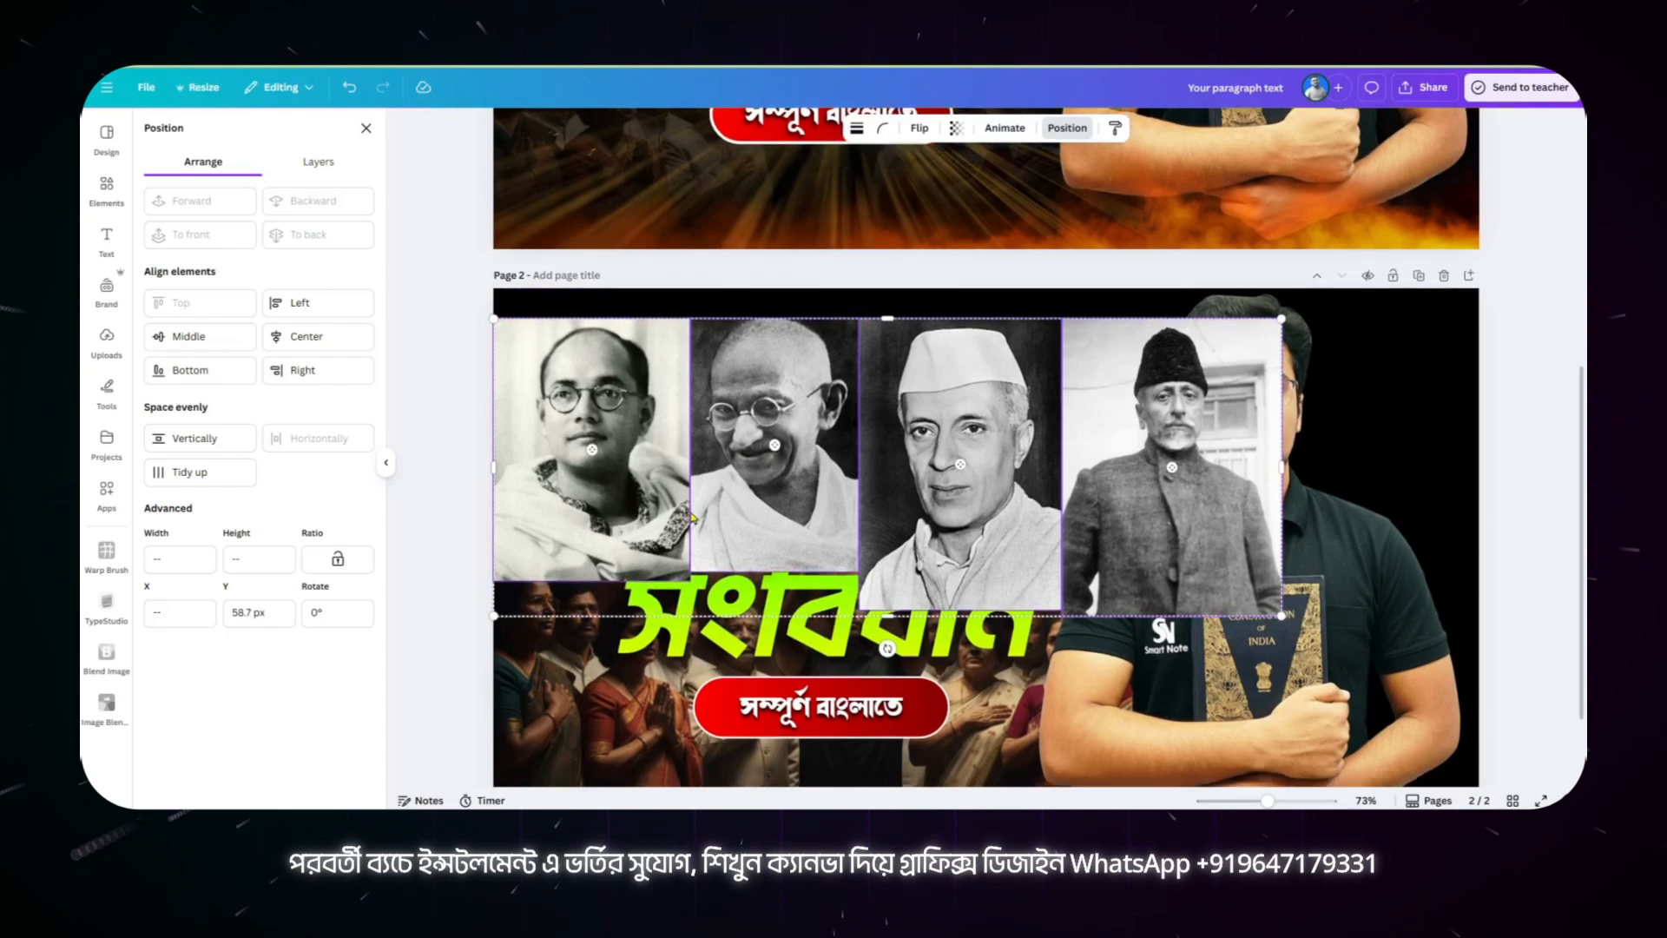
scroll(693, 519, "down", 2)
left_click_drag(877, 333, 876, 379)
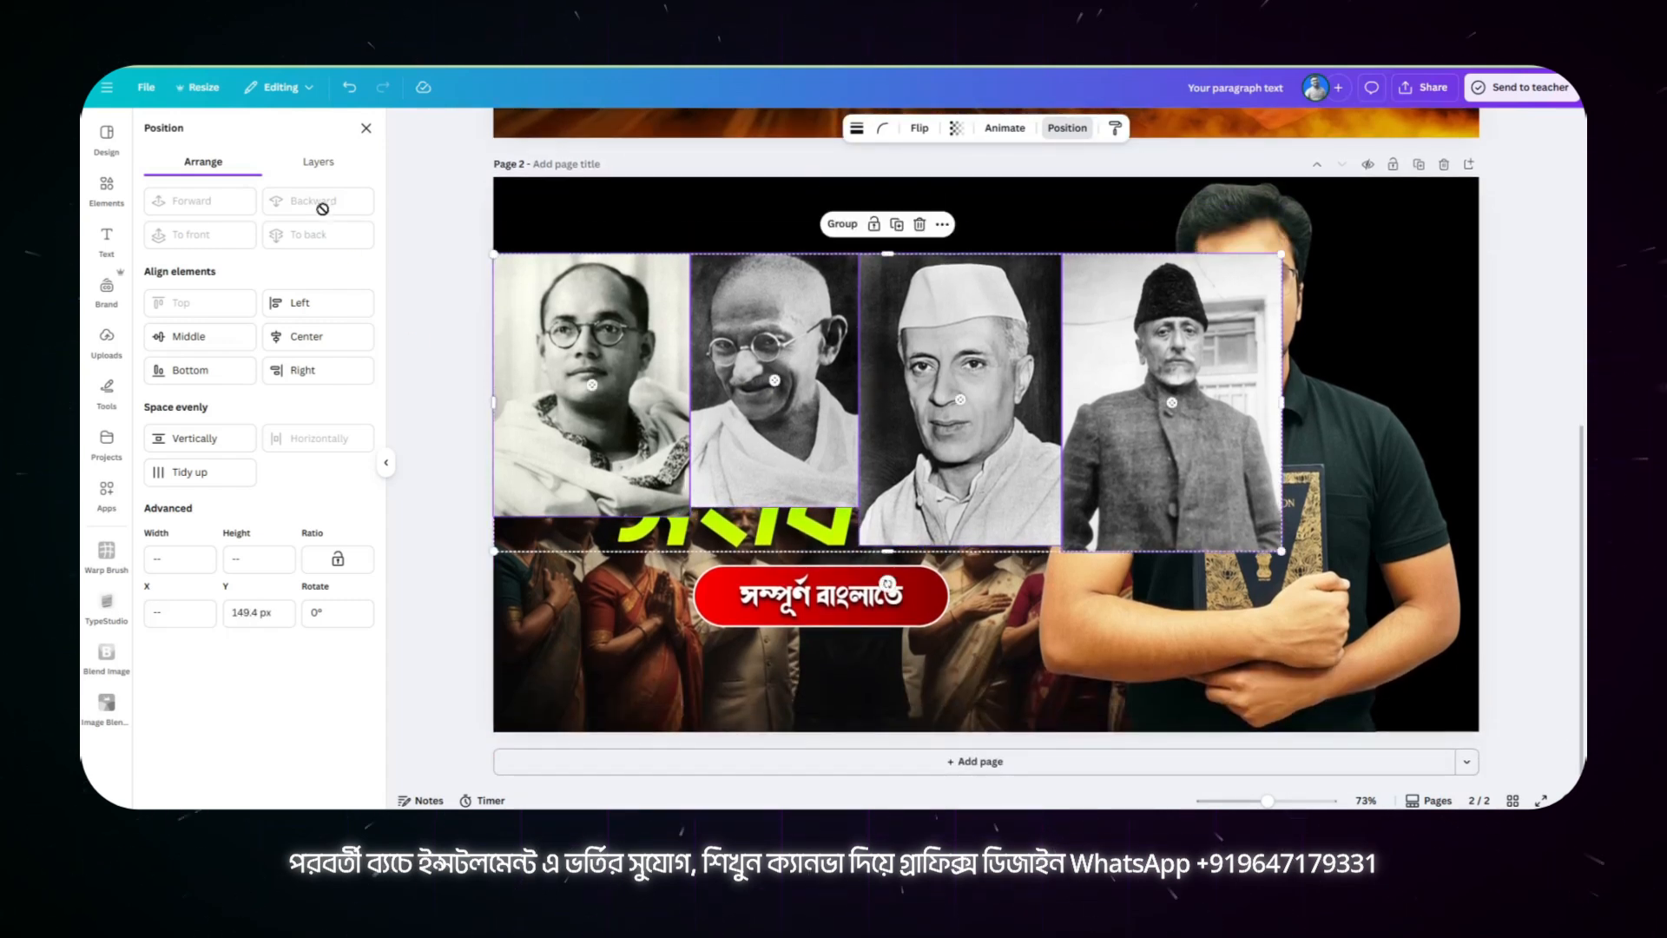
Step: Send each of the four leader portraits on page 2 to the back, behind the patriots image and the headings
left_click(570, 298)
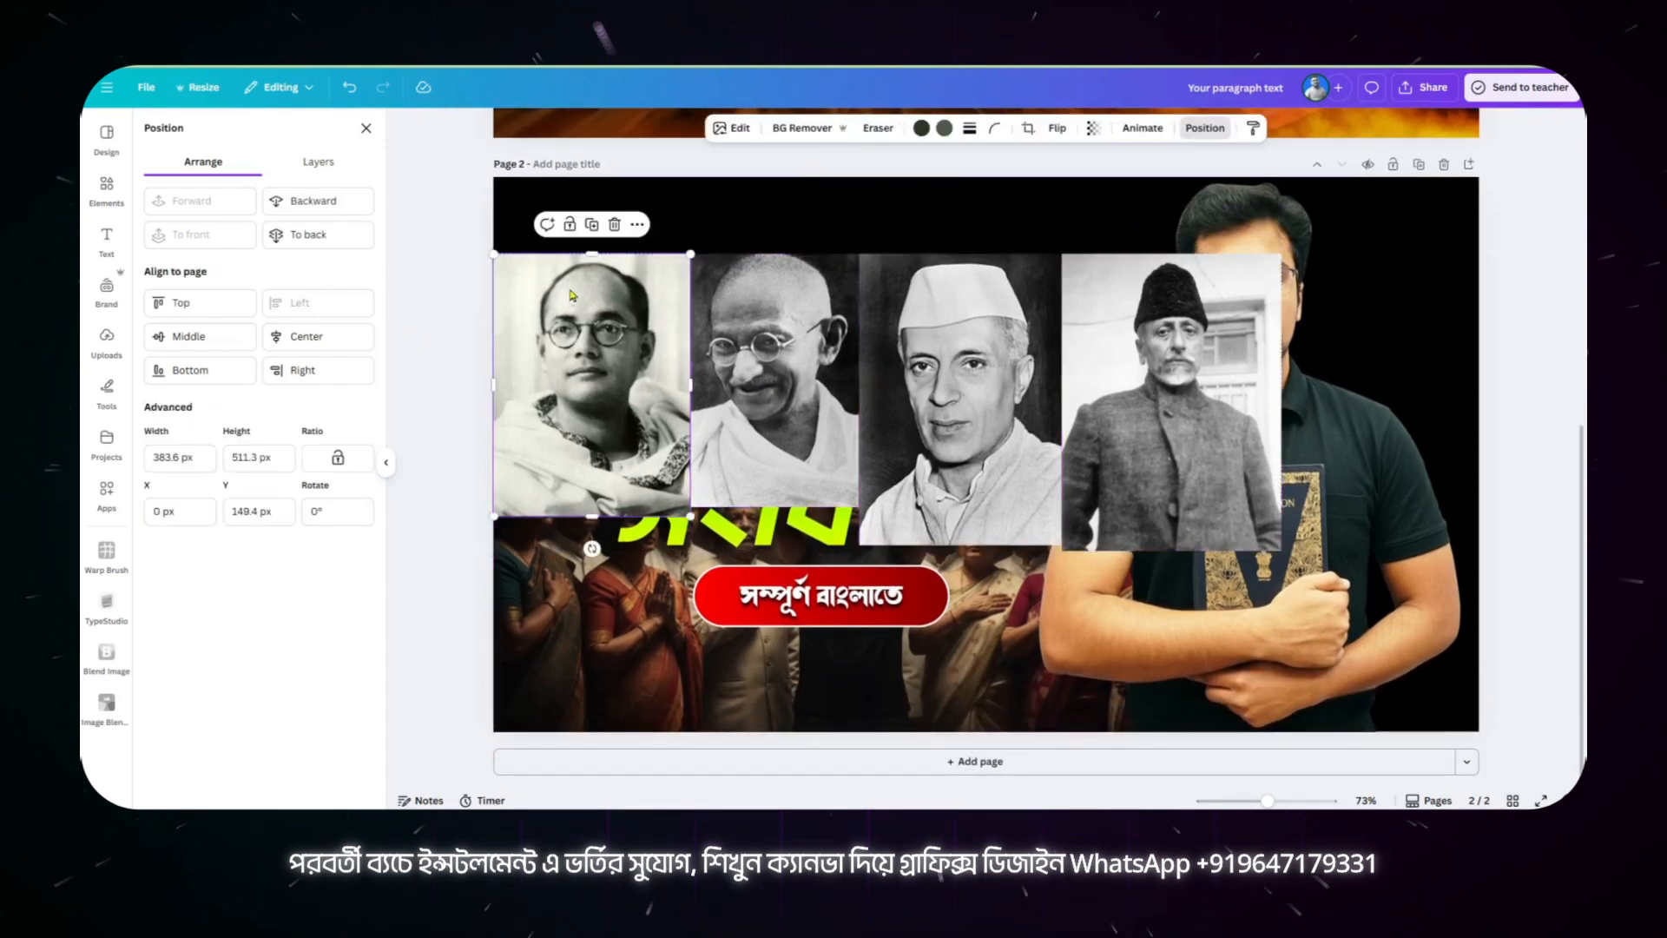
left_click(328, 229)
key("Tab")
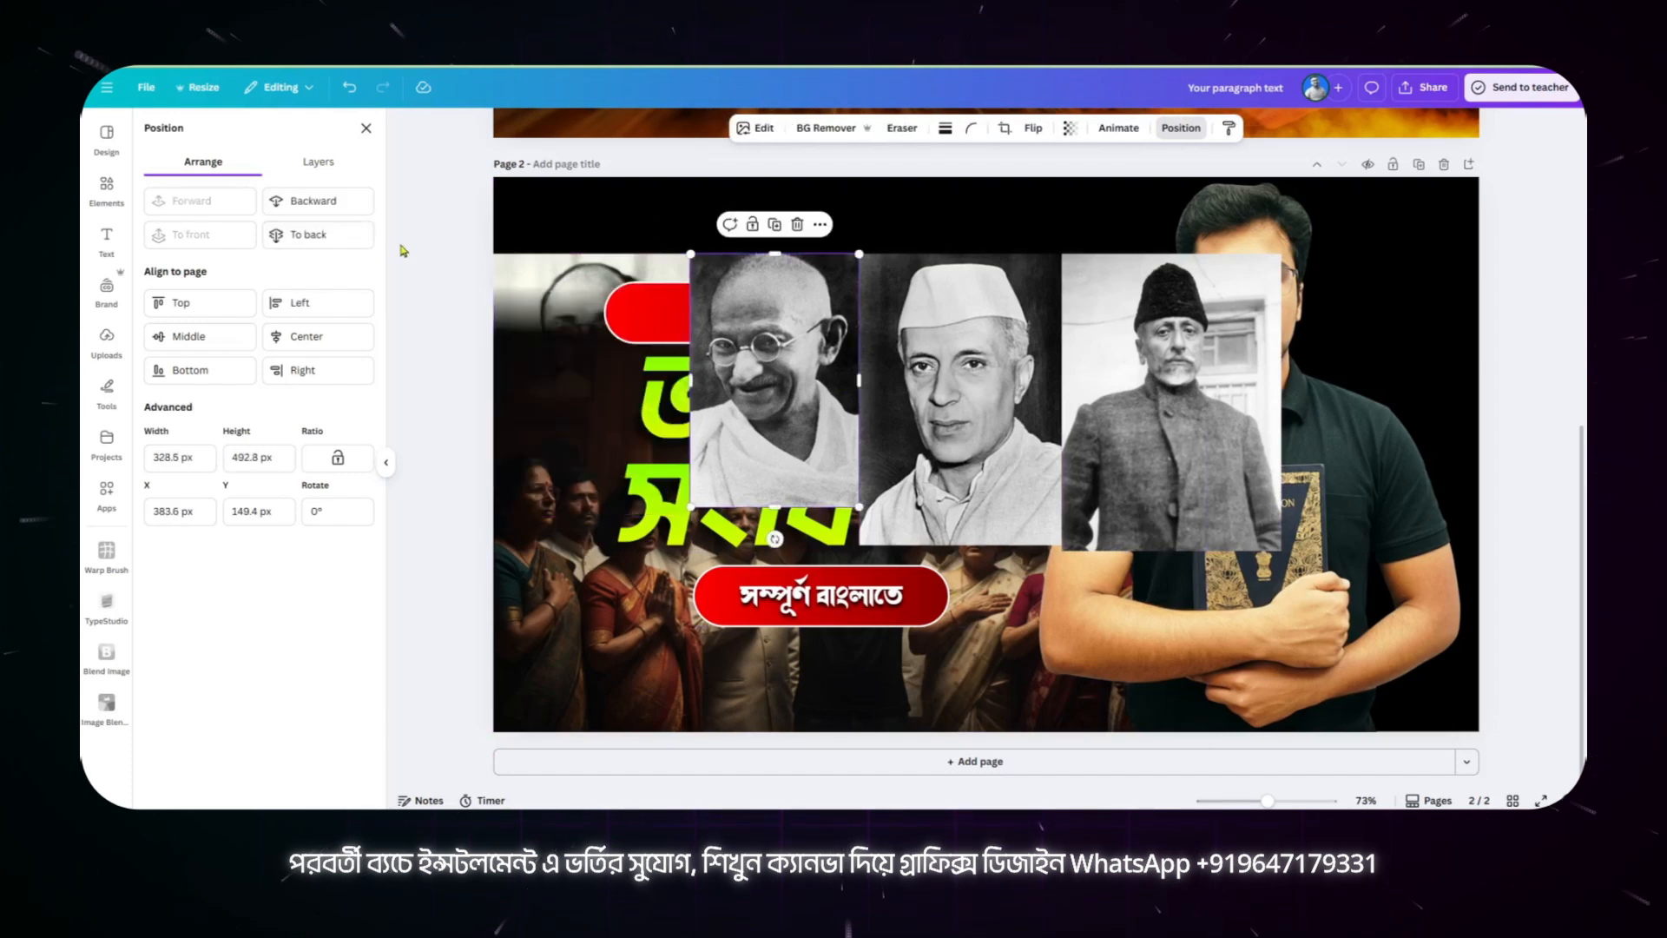
left_click(321, 231)
key("Tab")
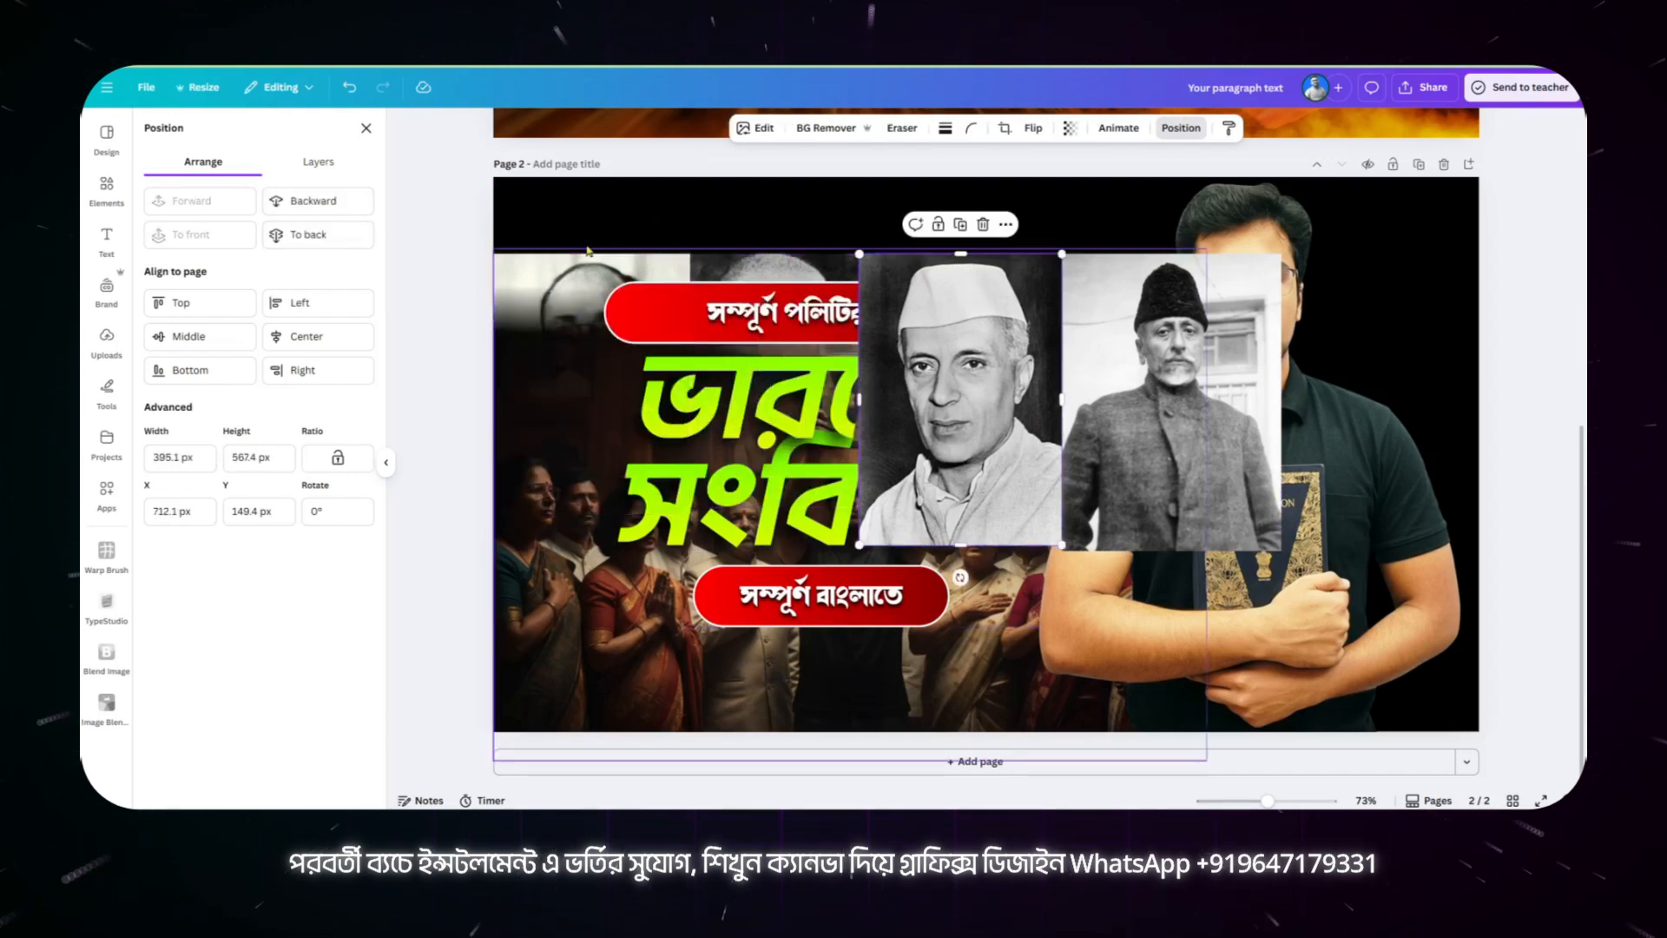
left_click(321, 235)
key("Tab")
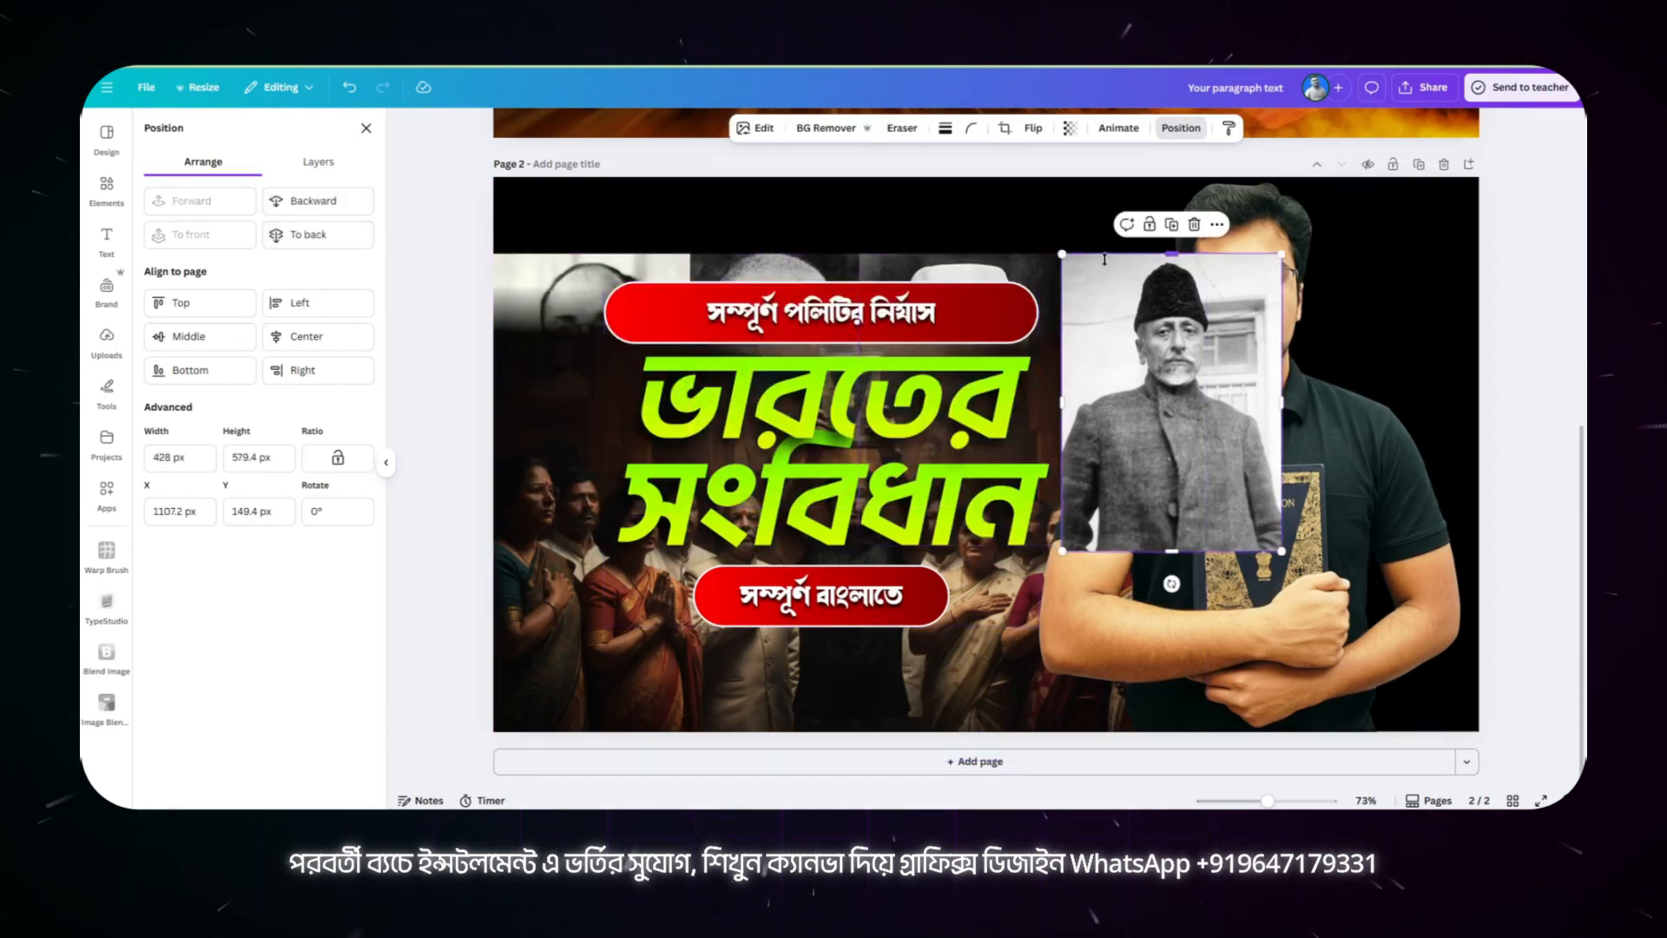
left_click(343, 234)
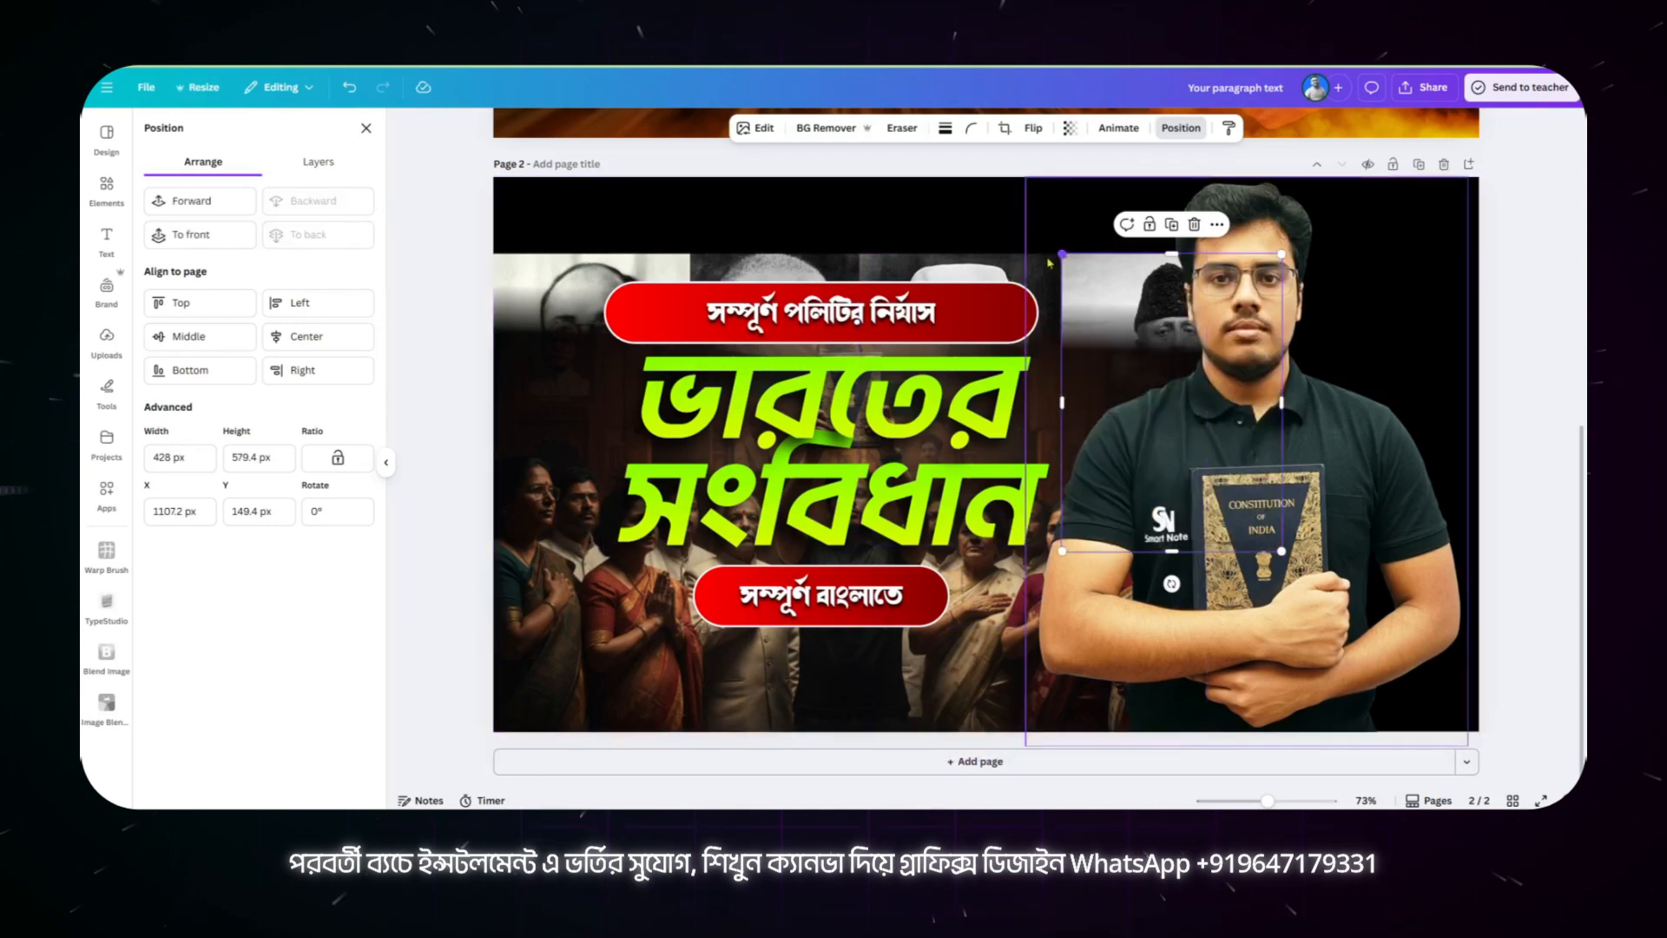
Step: Select all four leader portraits together in the layer order and move them up to the top edge of page 2
left_click(318, 161)
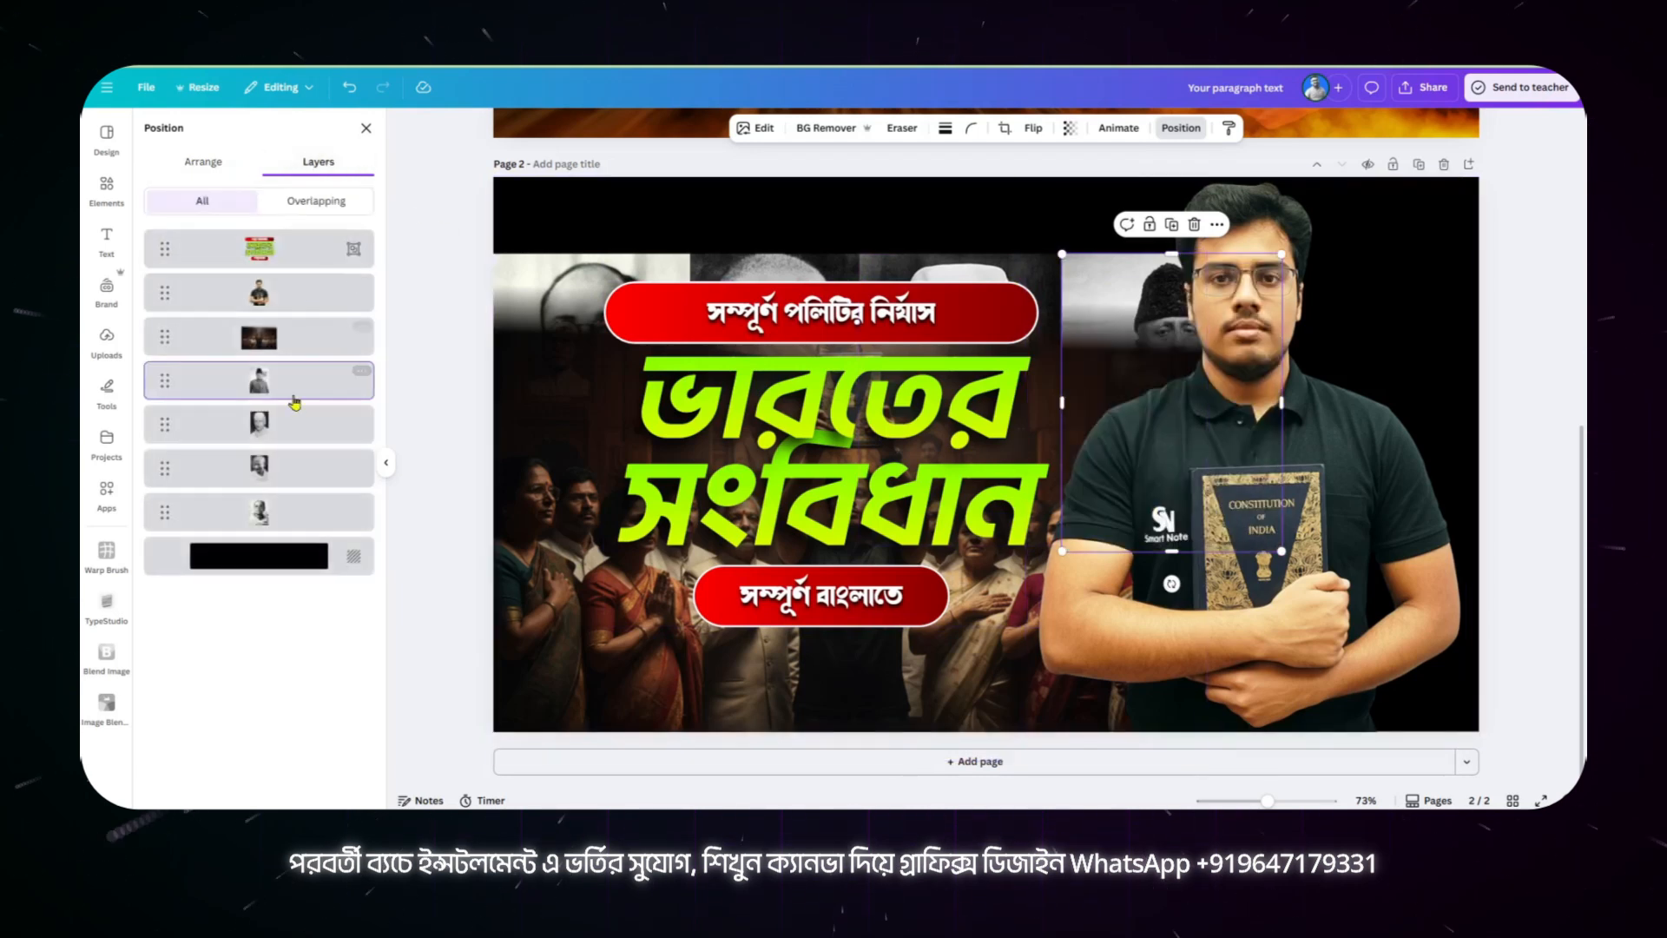
left_click(282, 517, "shift")
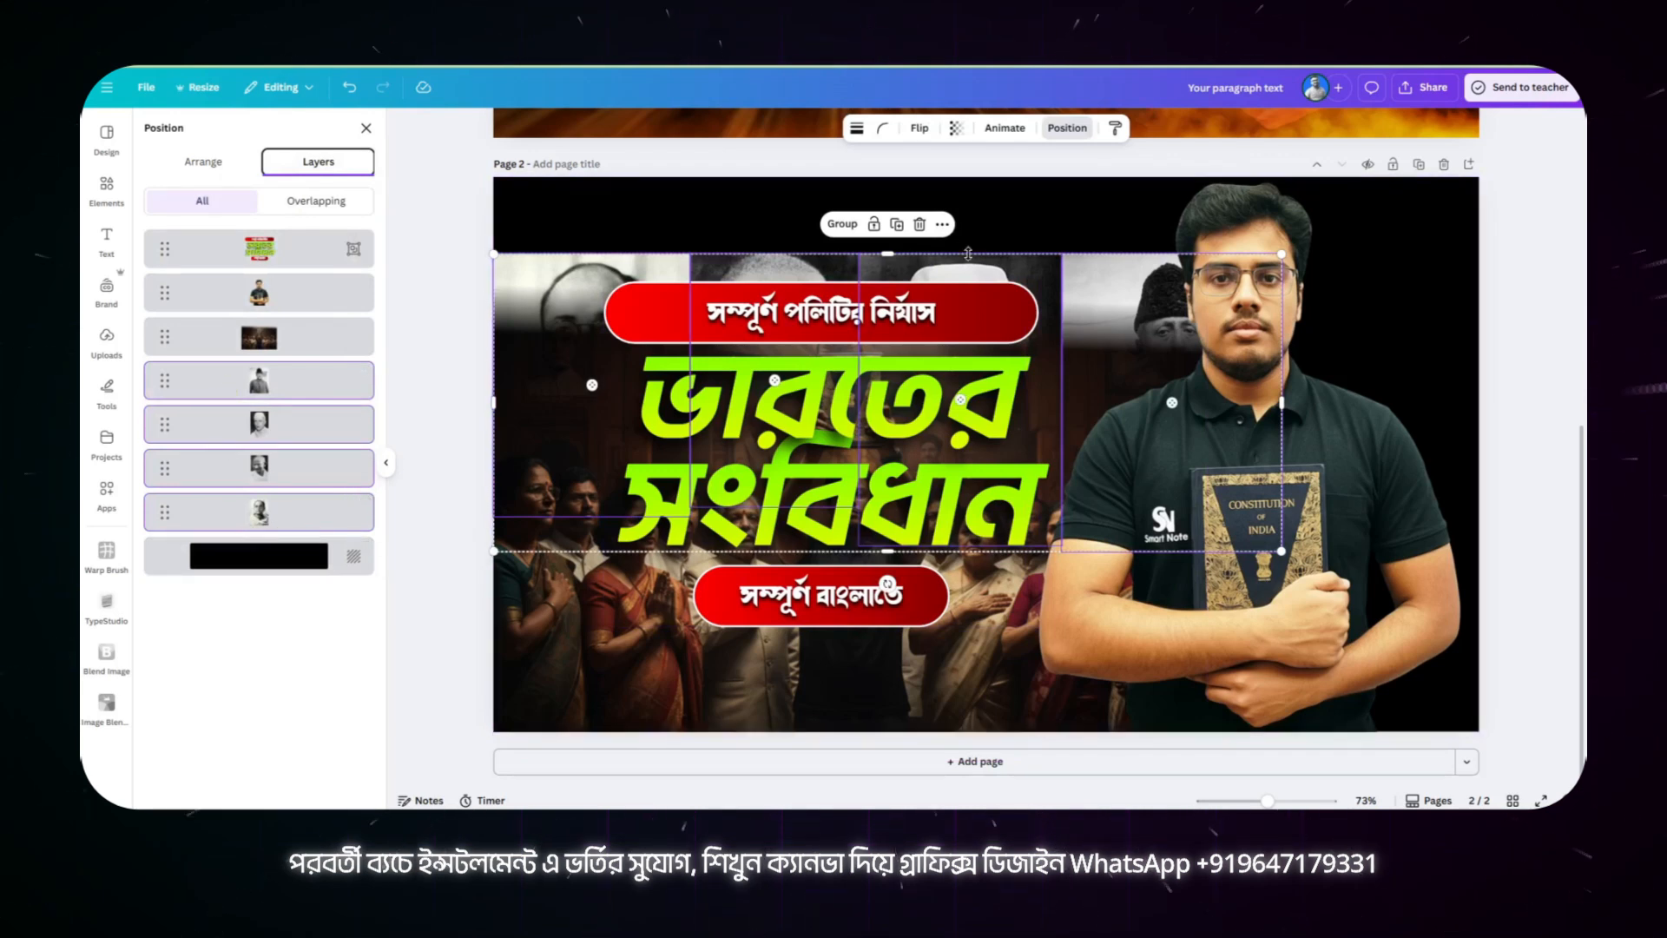
left_click_drag(970, 269, 963, 184)
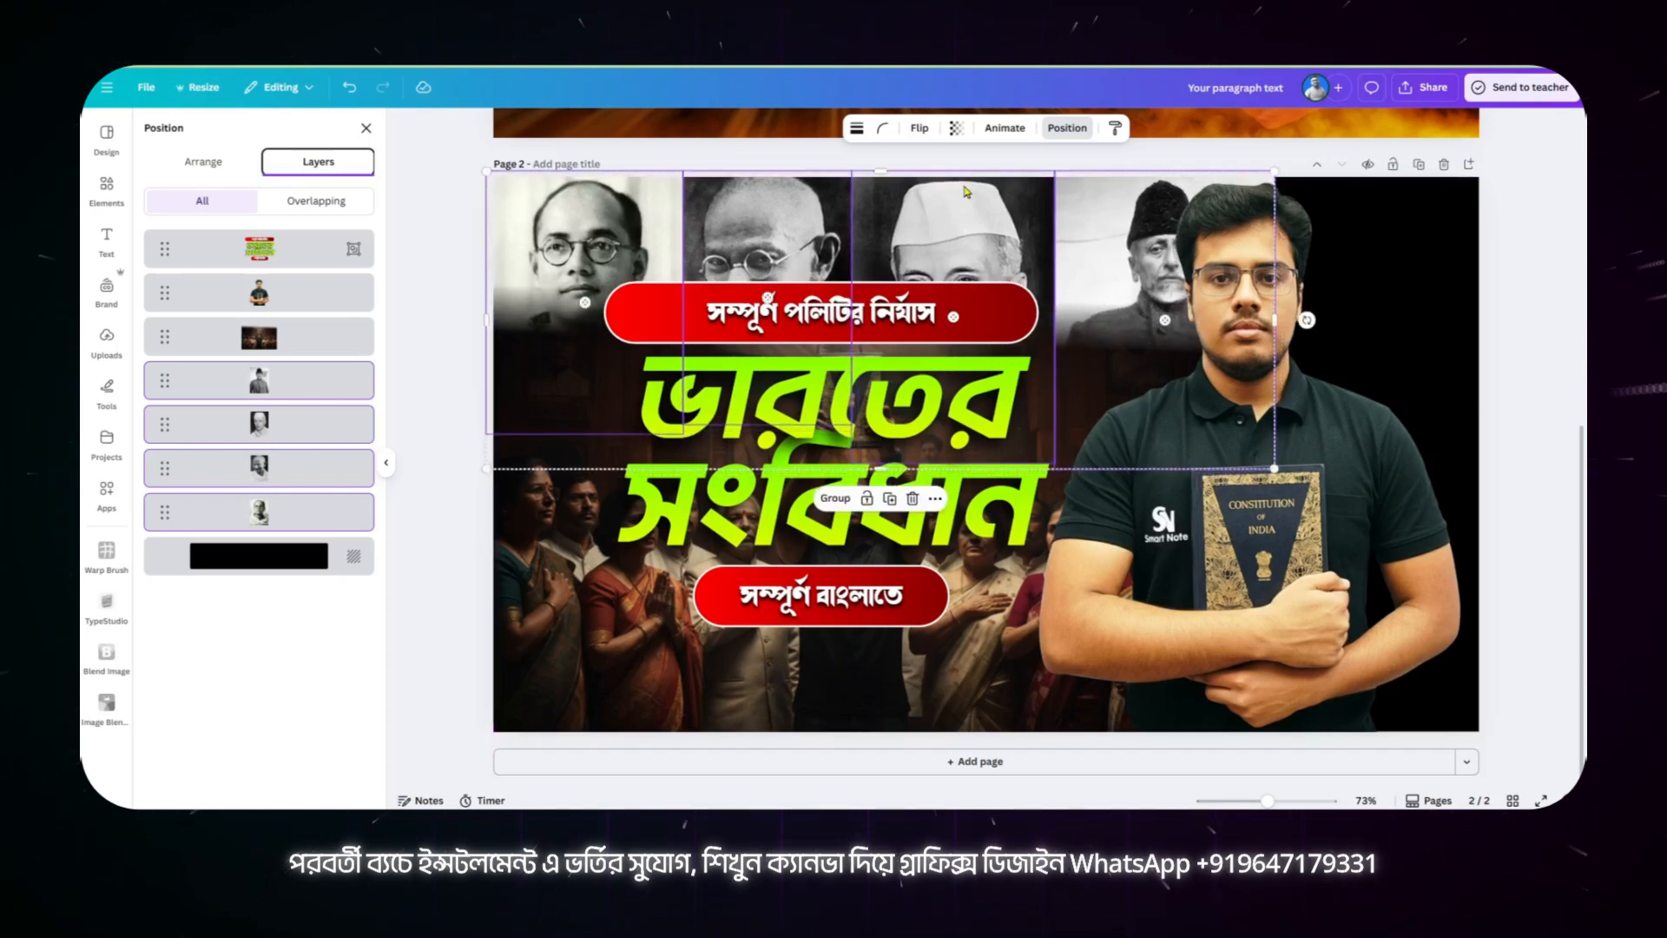
left_click(106, 339)
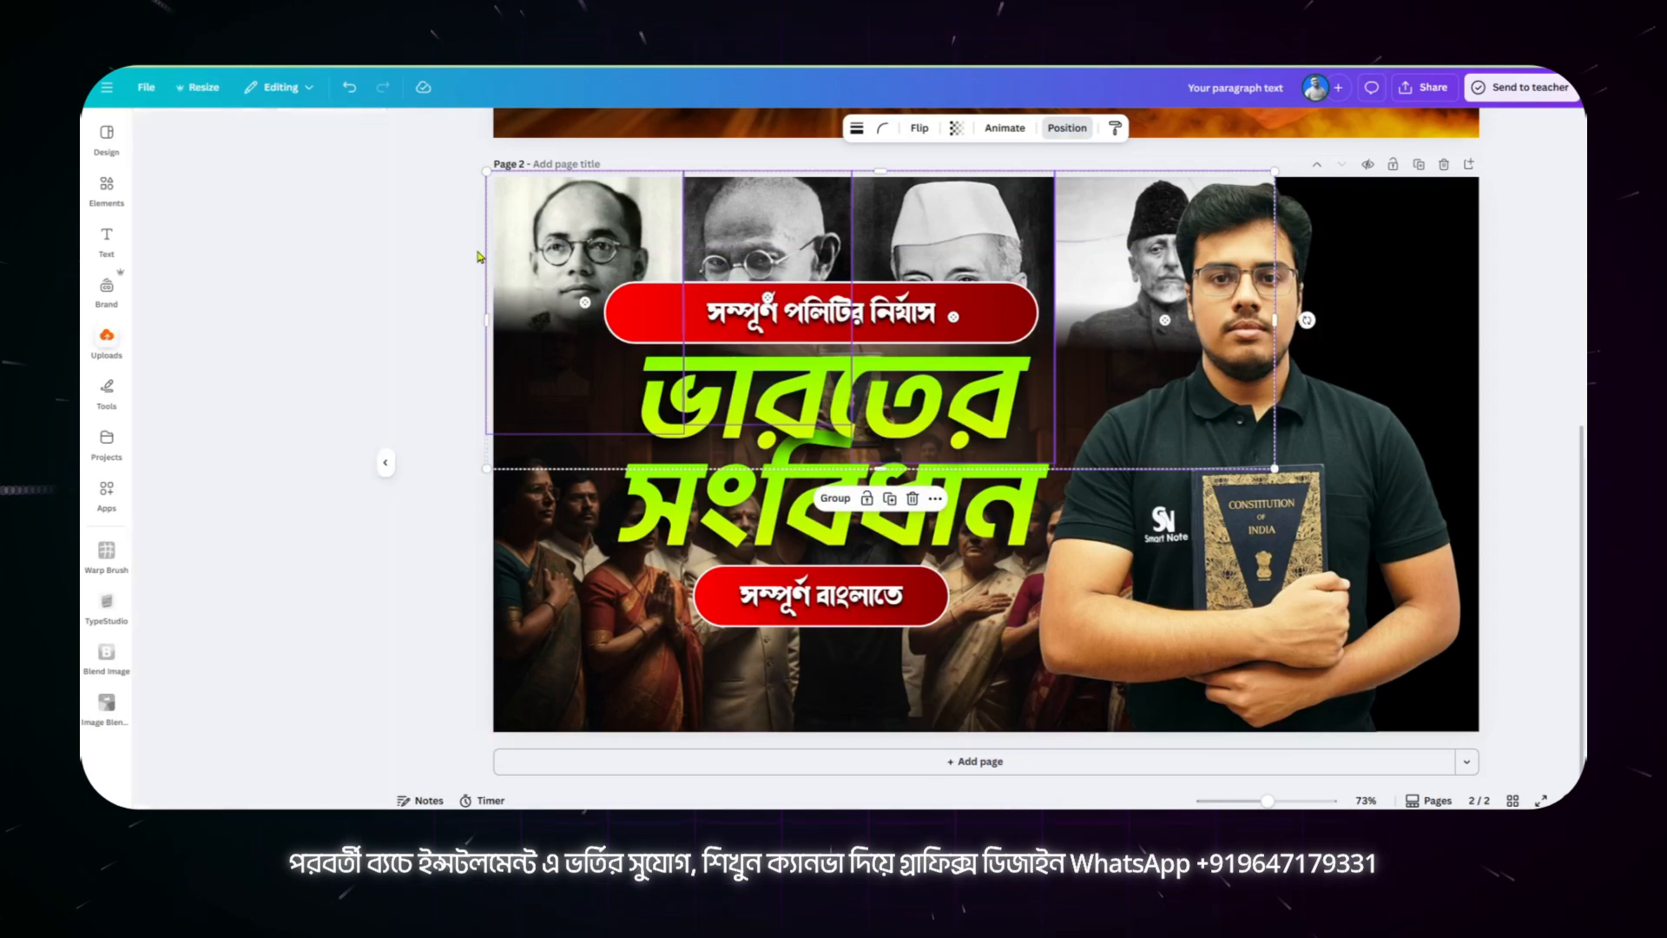
left_click(459, 270)
Step: Search the elements for "shadow" and limit the results to graphics
left_click(105, 177)
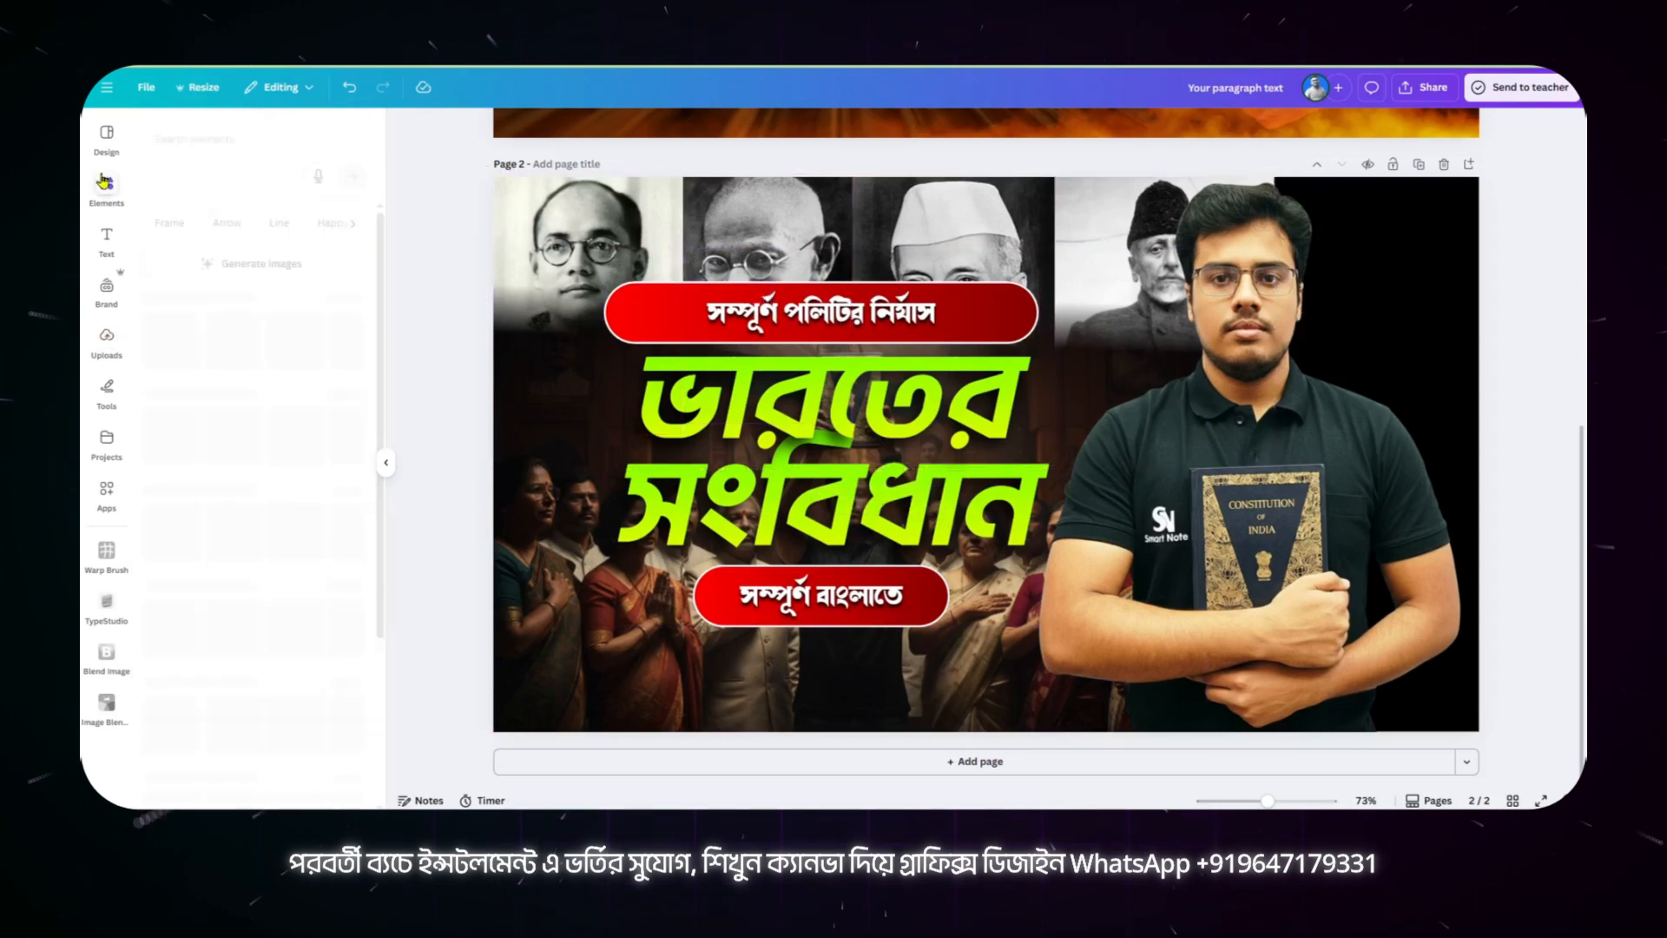
left_click(170, 139)
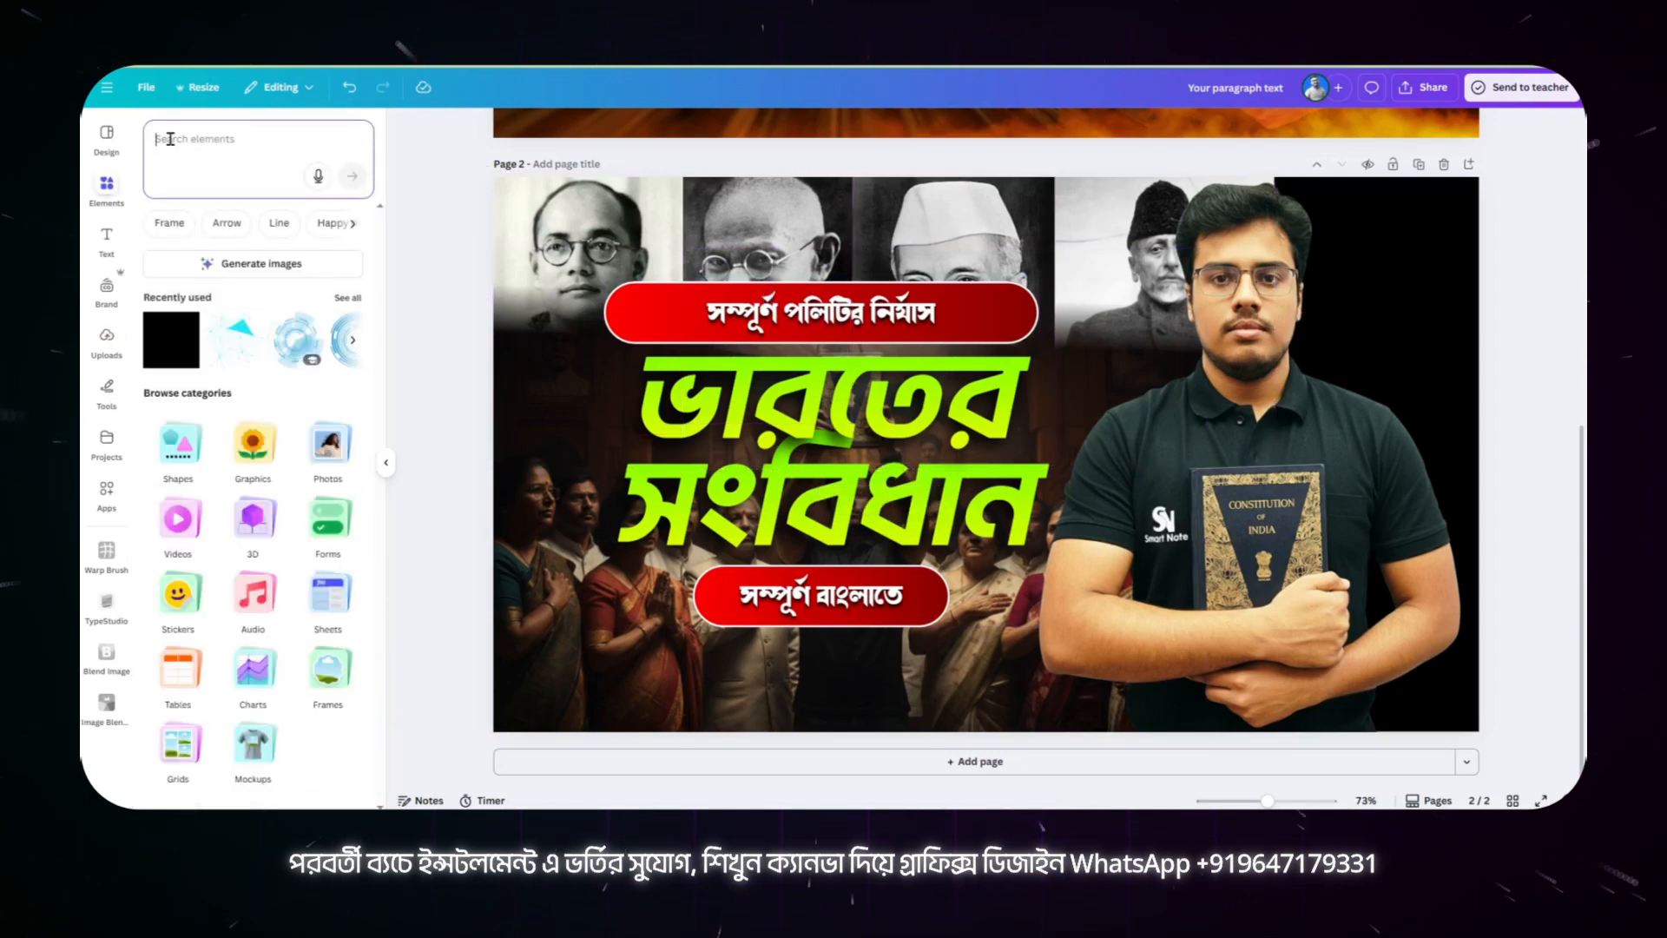
type("shadow")
key("Return")
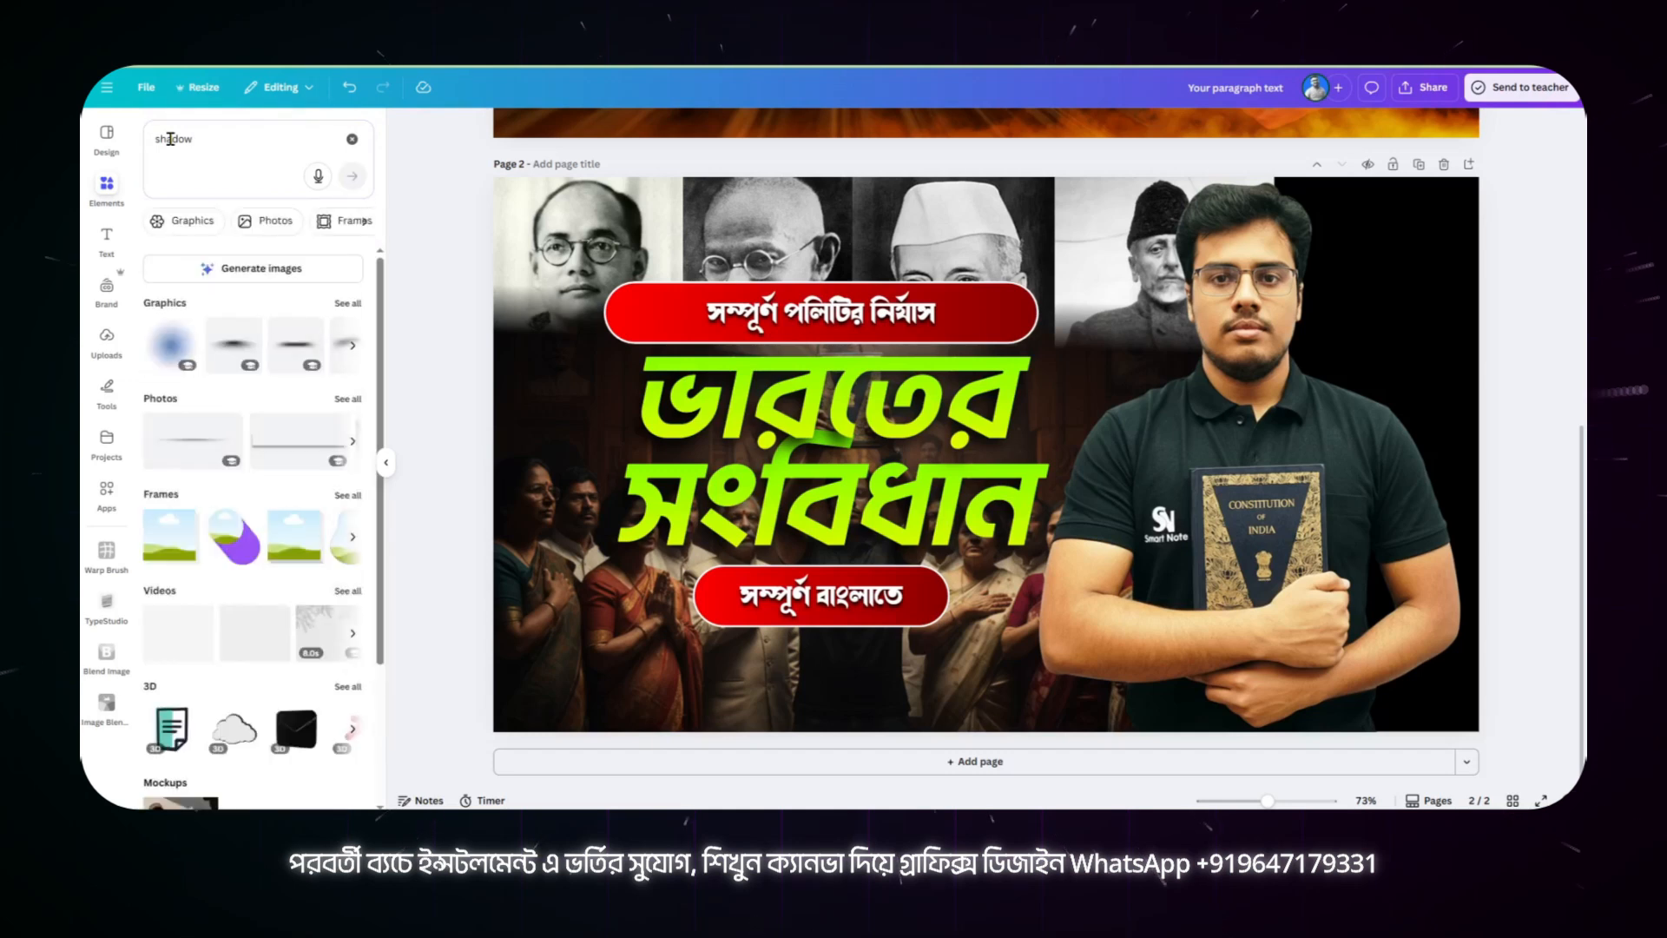
left_click(189, 222)
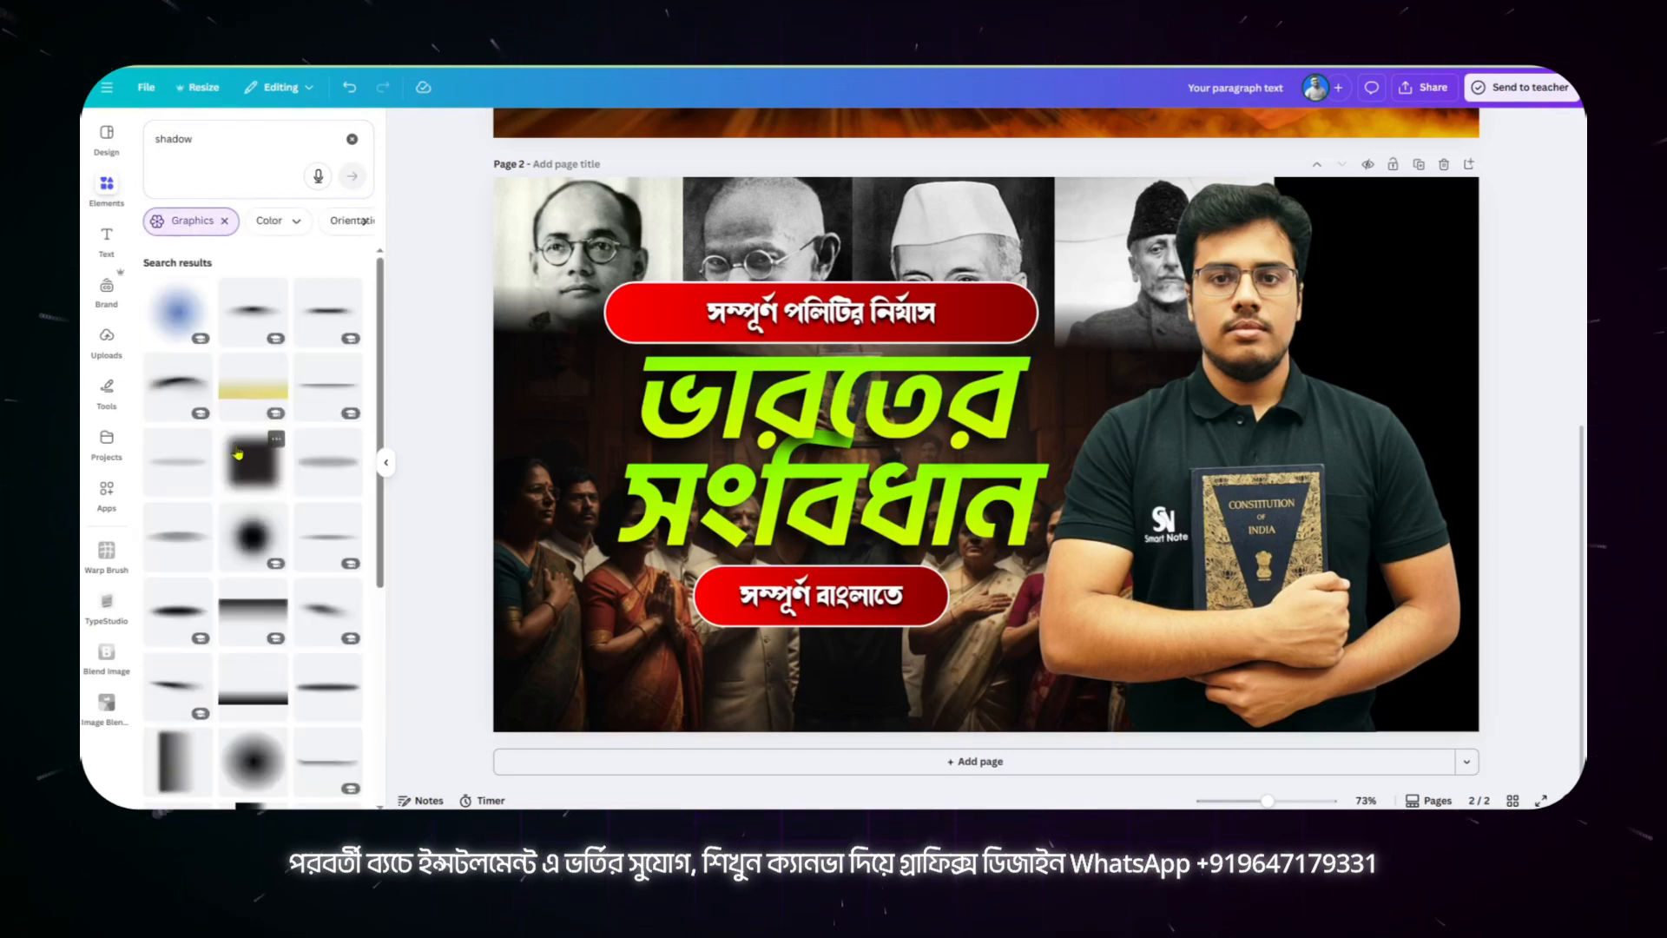
scroll(252, 469, "down", 4)
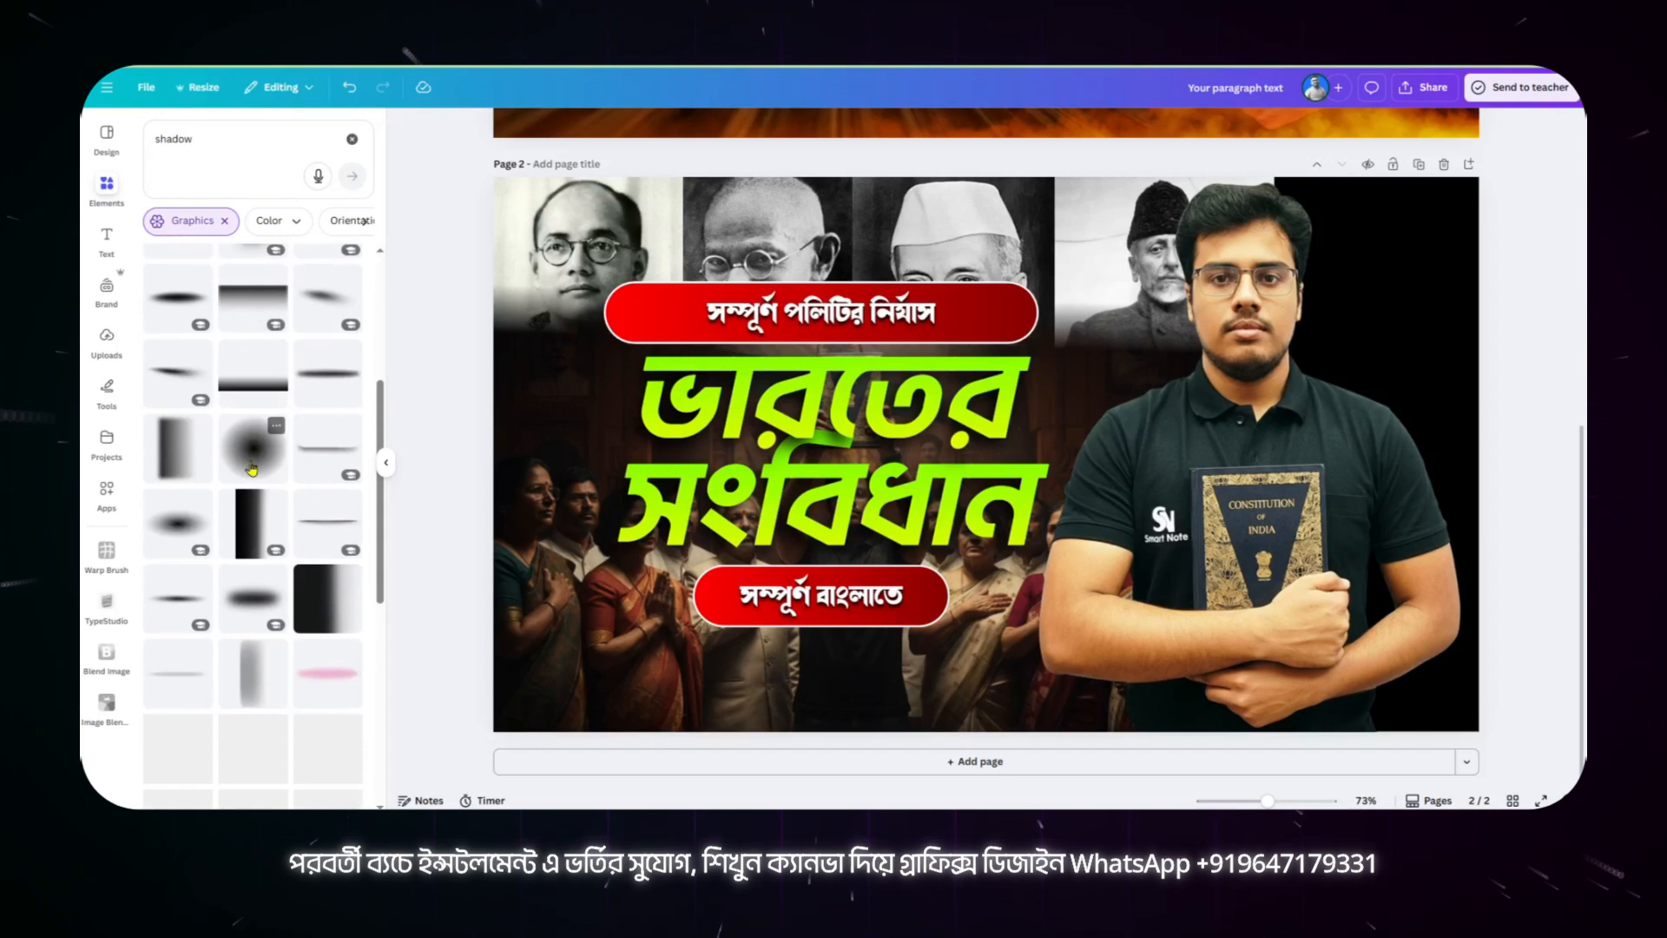
left_click(183, 438)
left_click_drag(987, 597, 749, 460)
left_click(1009, 348)
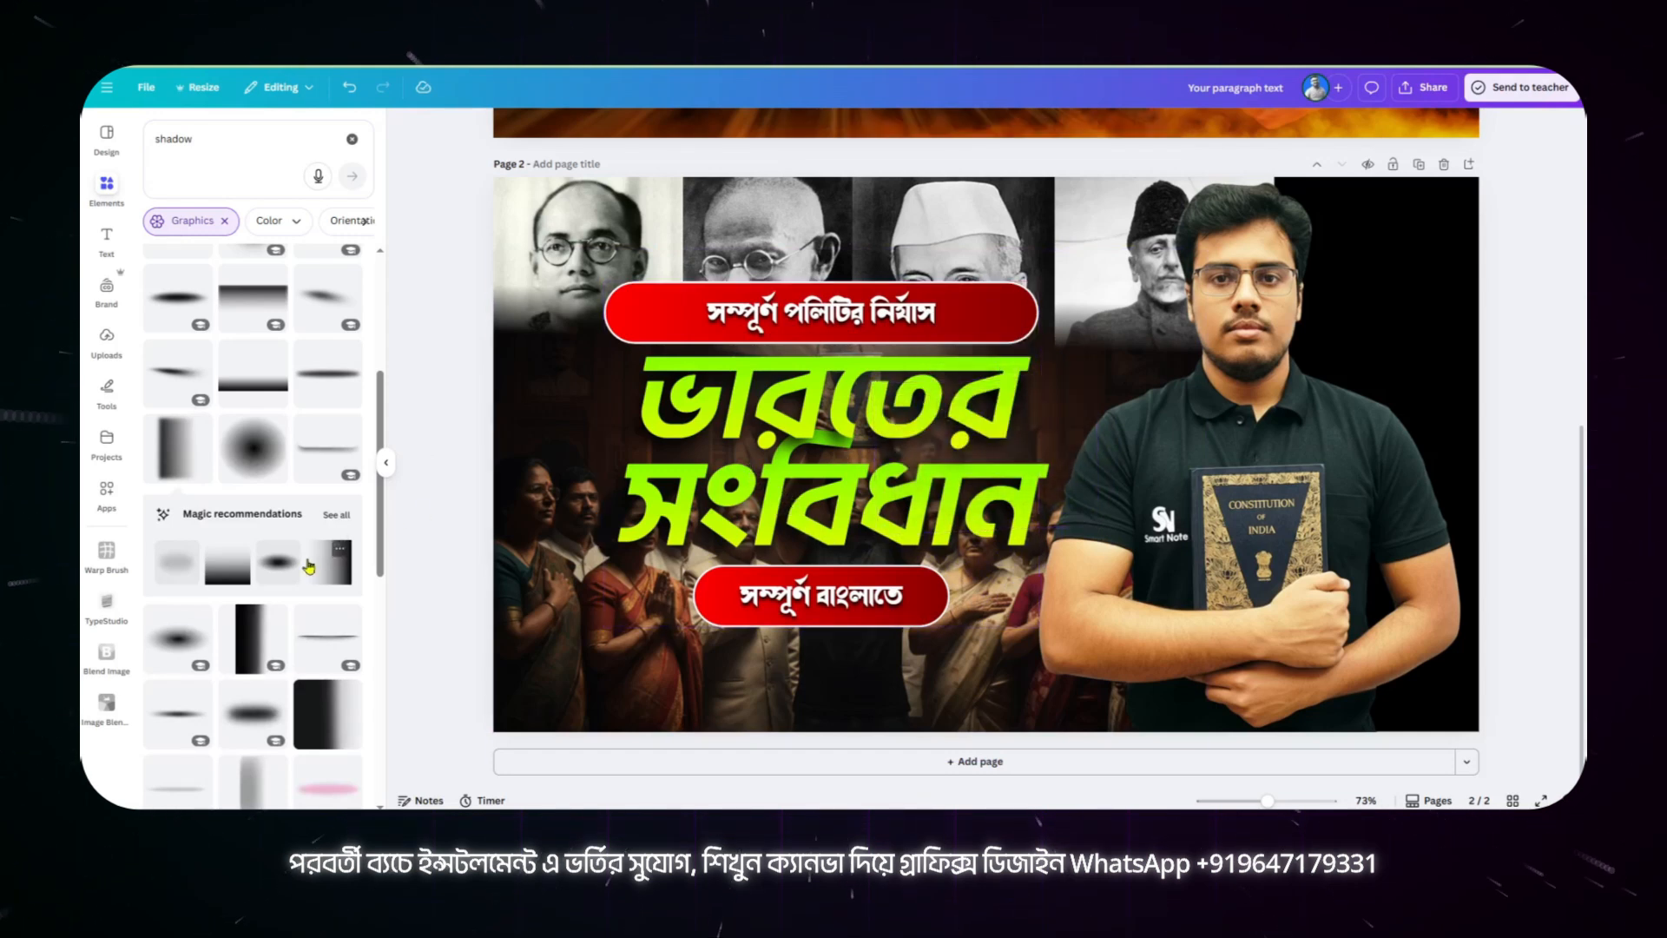
Step: Add the dark blurred rectangle graphic from the shadow results and enlarge it from the upper-left corner to cover most of page 2
scroll(309, 566, "down", 10)
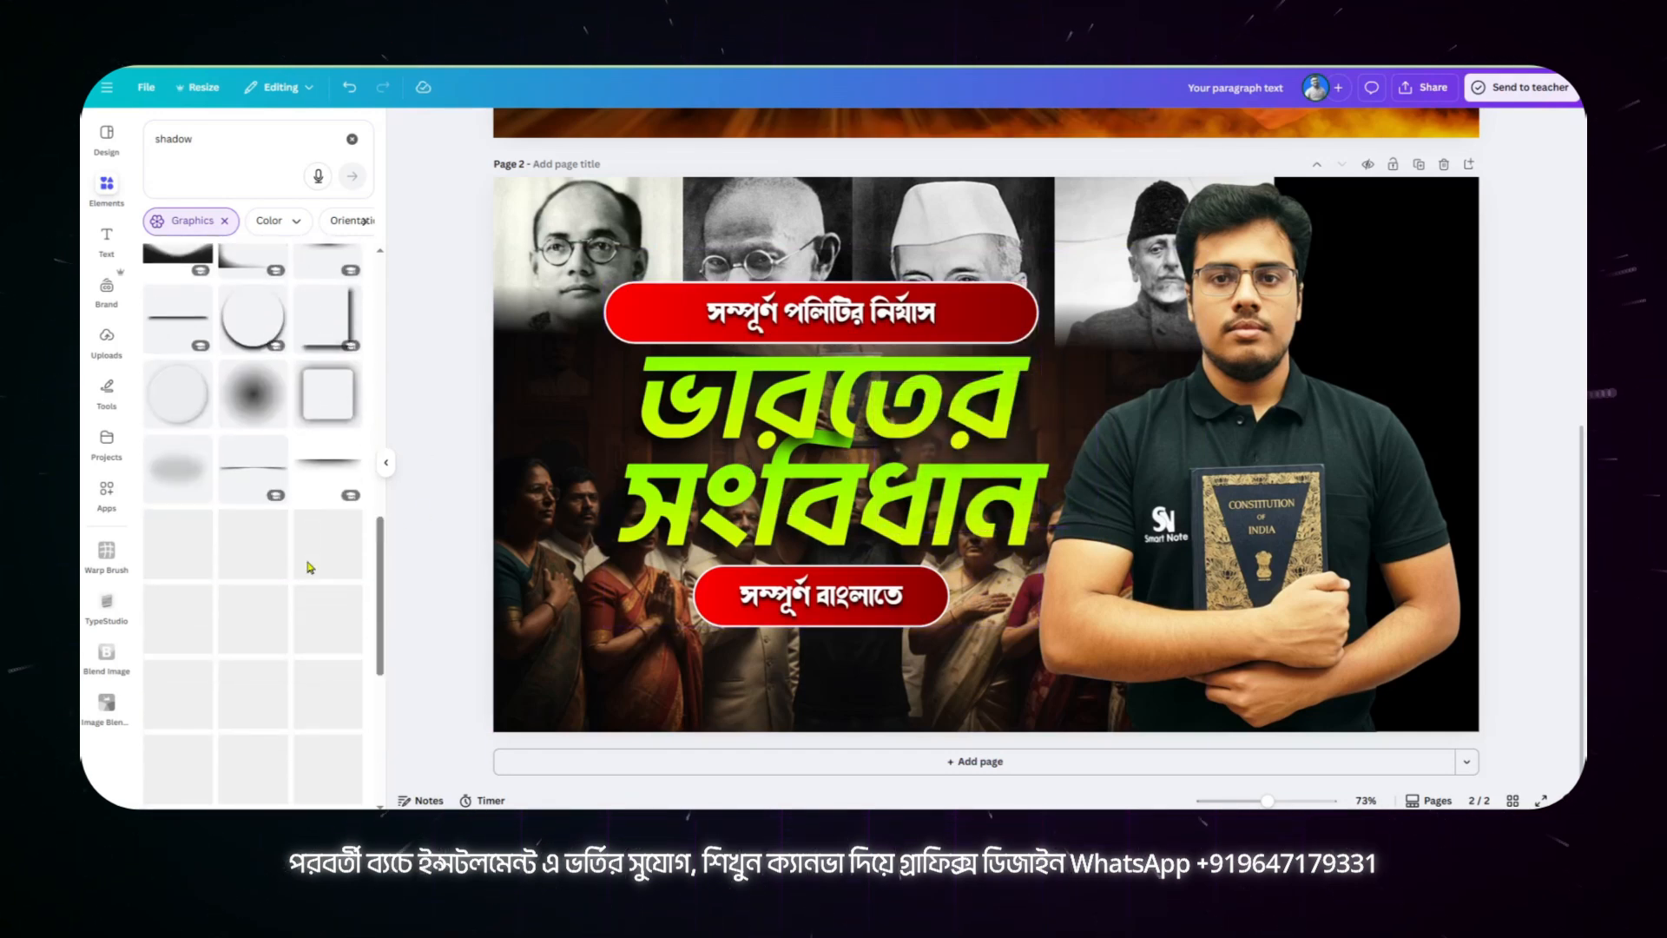
scroll(309, 566, "down", 3)
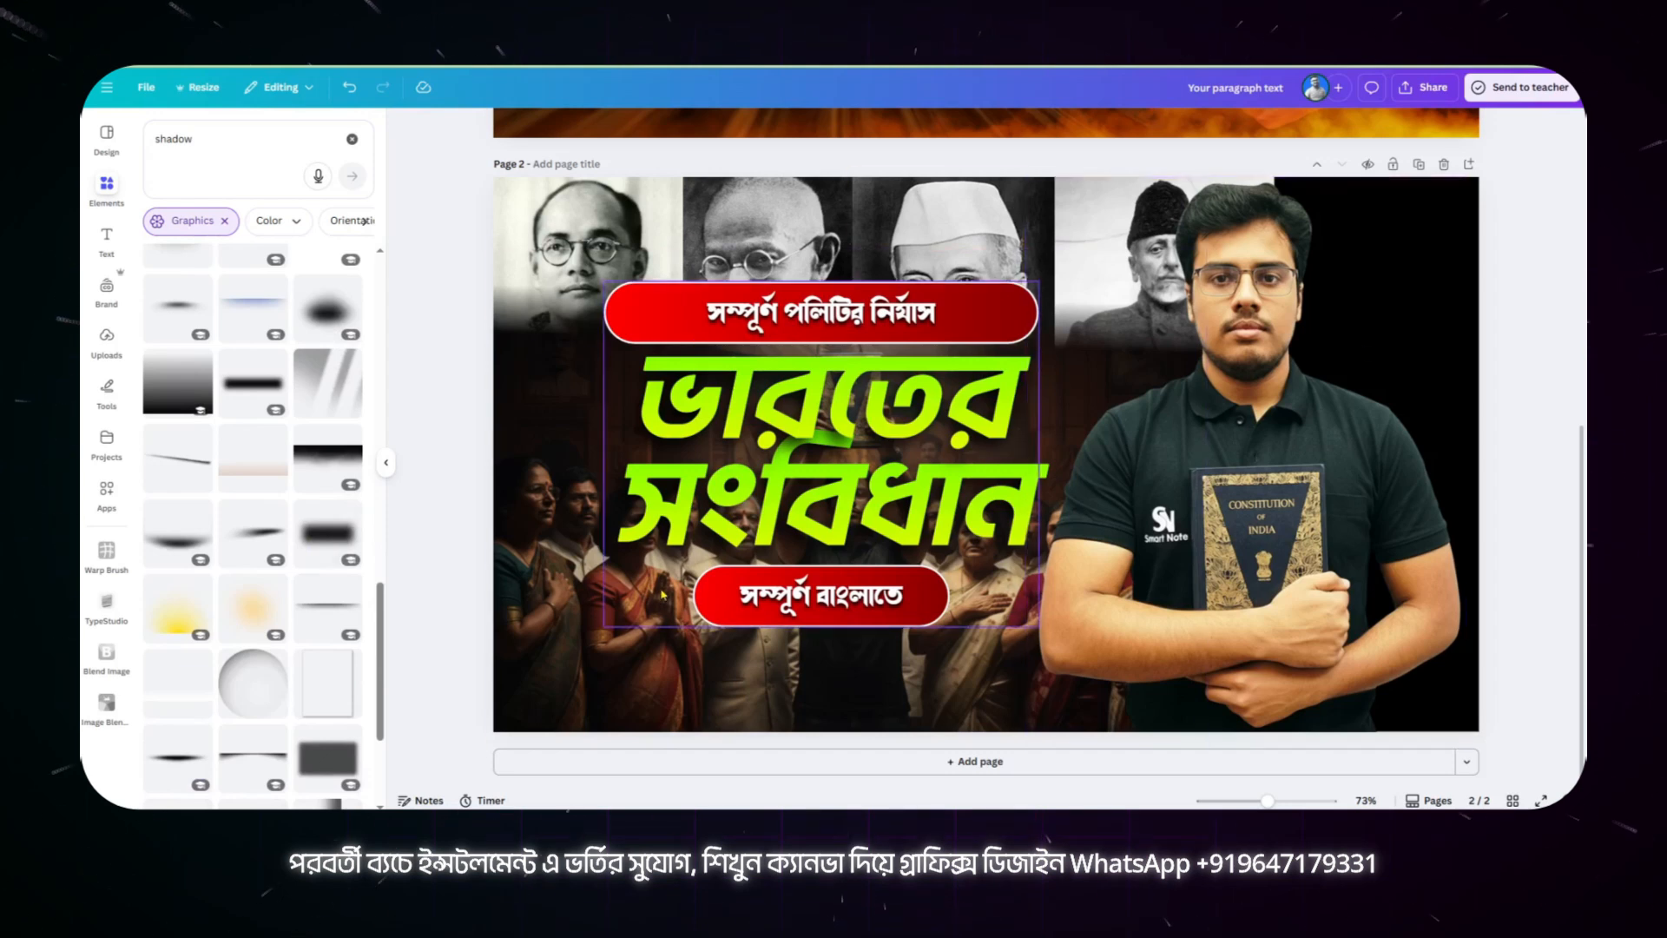
left_click(321, 760)
left_click_drag(1081, 419, 719, 217)
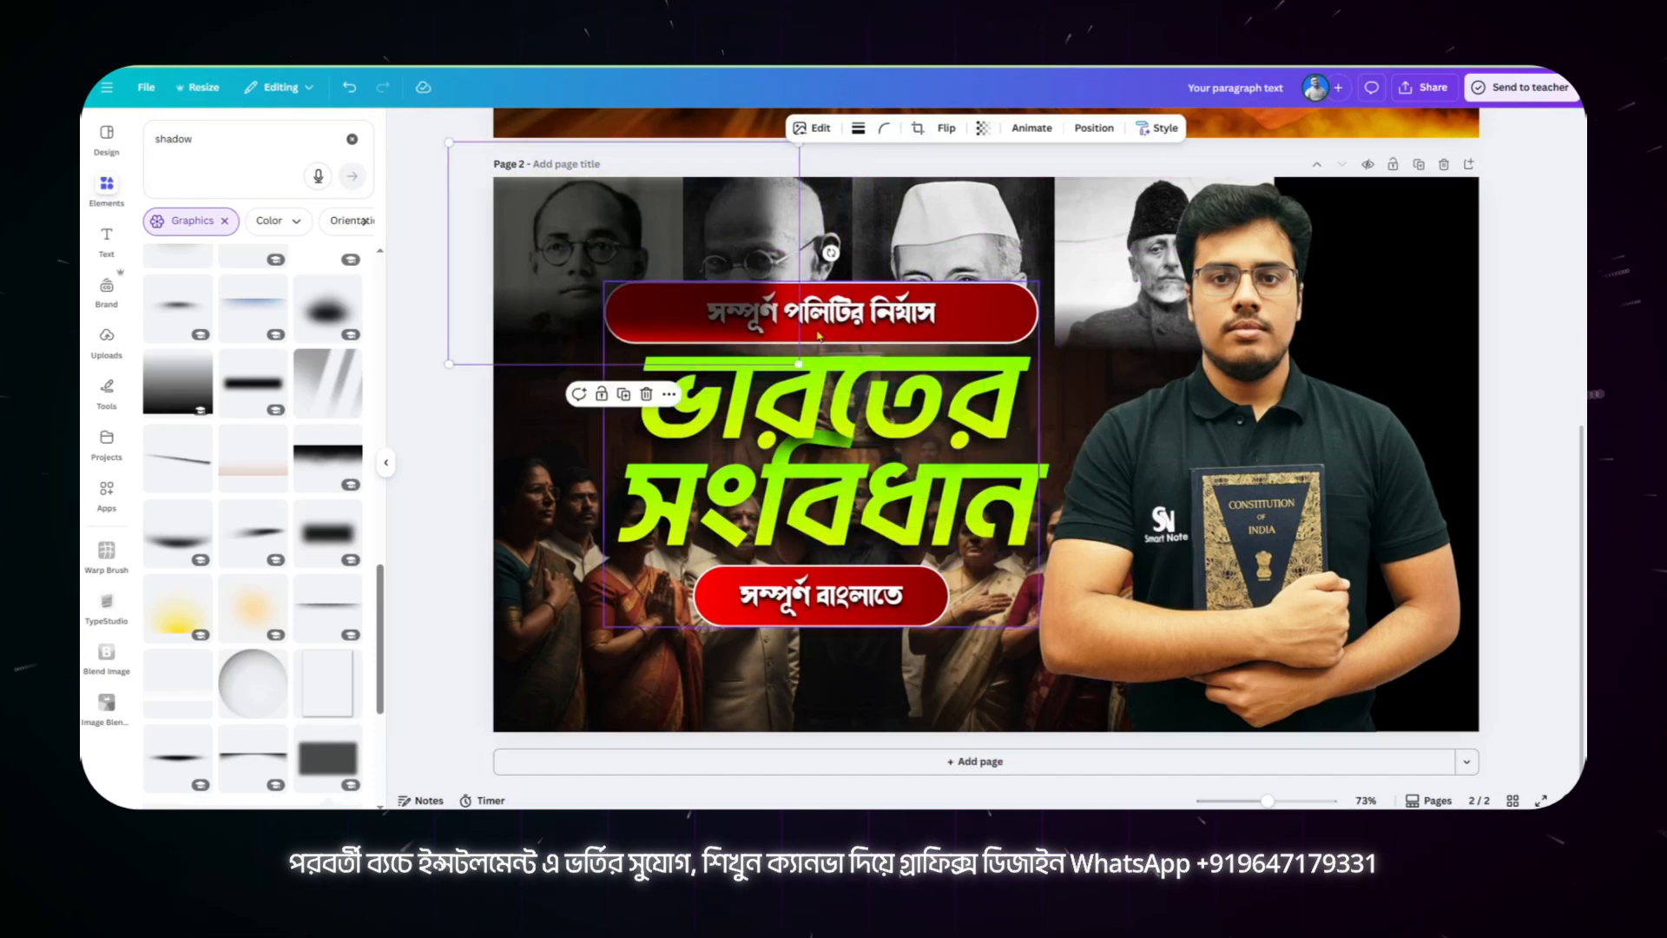
left_click_drag(800, 364, 1430, 761)
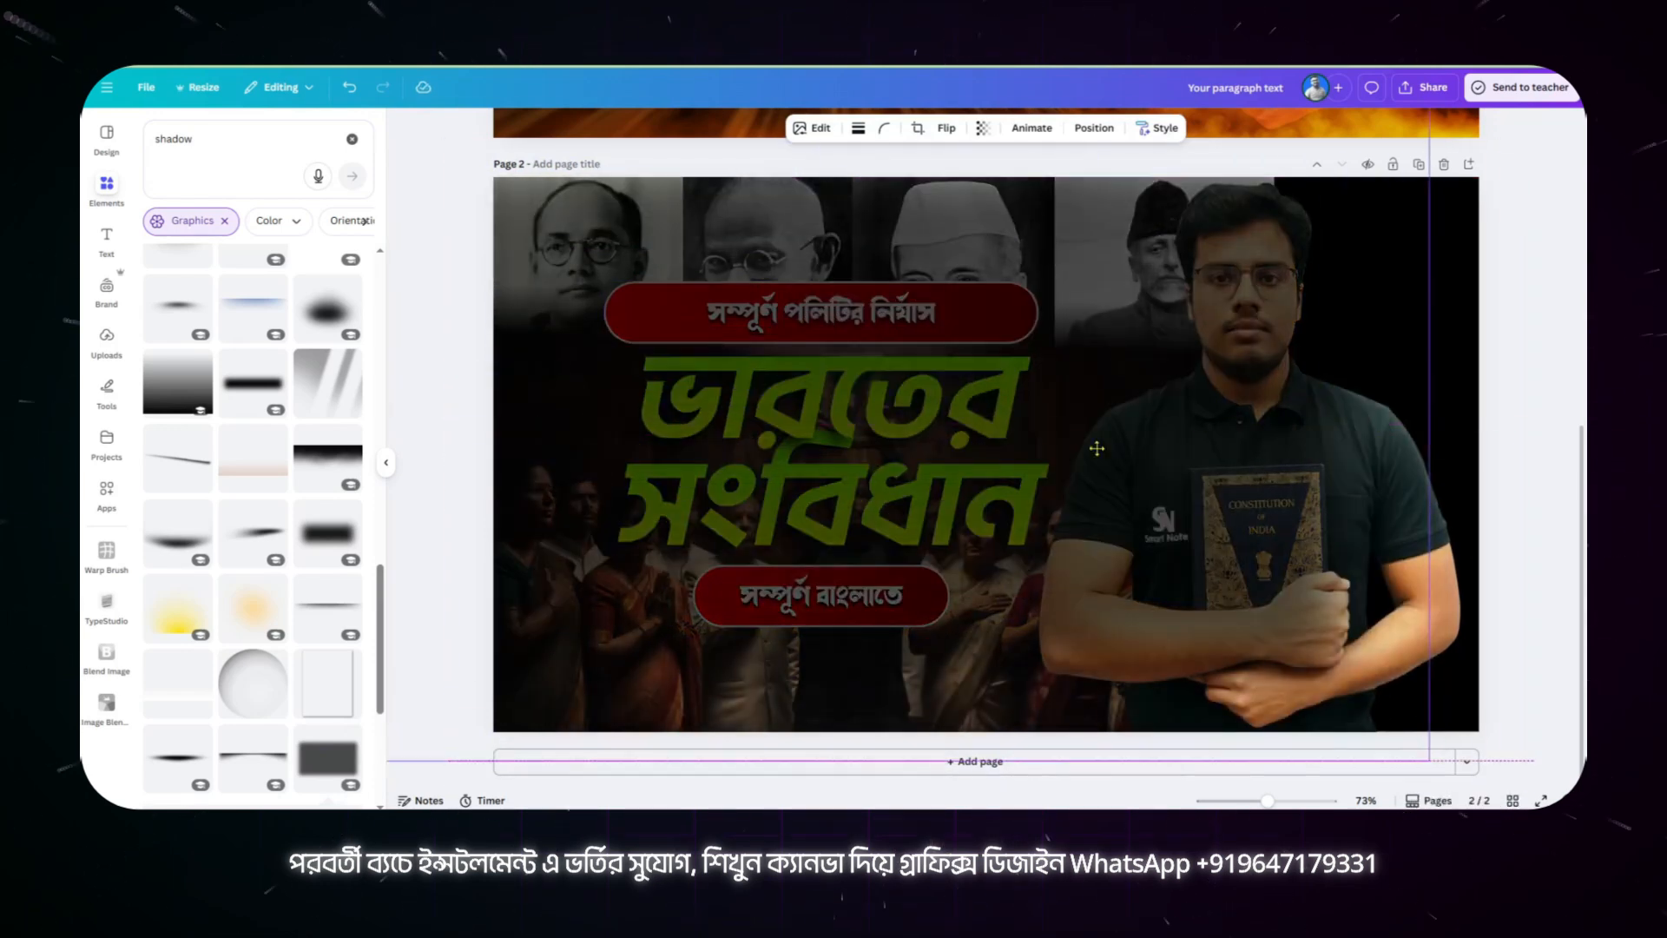
Step: Shift the dark overlay slightly upward and reorder it between the main portrait and the patriots image
left_click_drag(1097, 448, 1101, 397)
left_click(1093, 129)
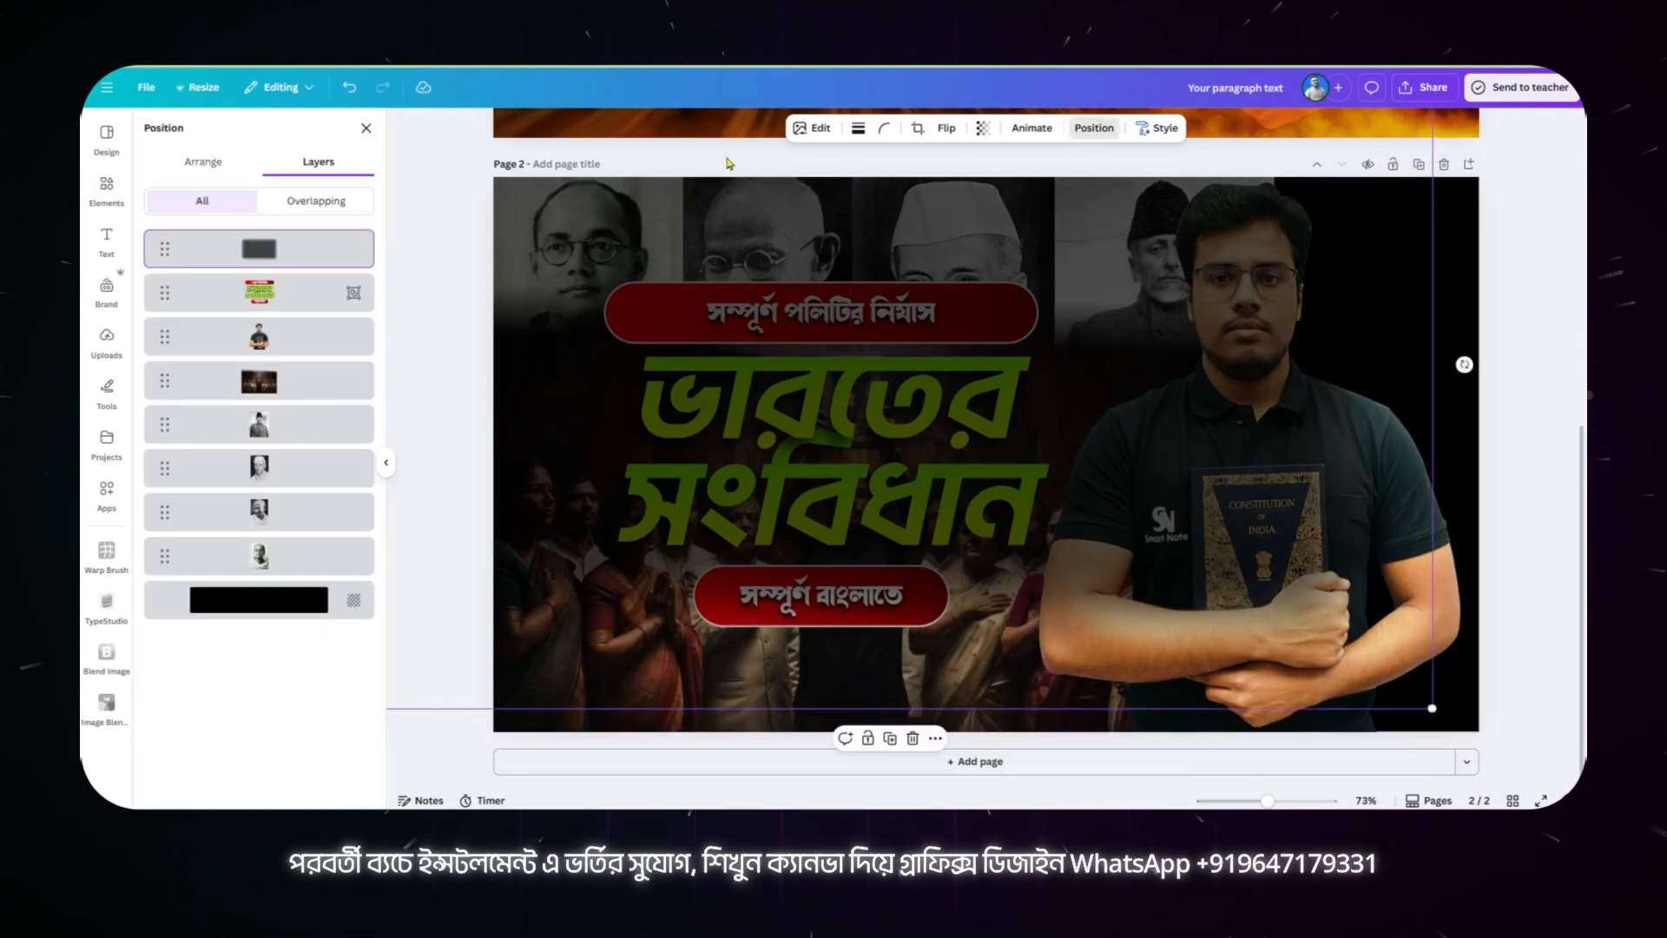
left_click_drag(292, 250, 306, 344)
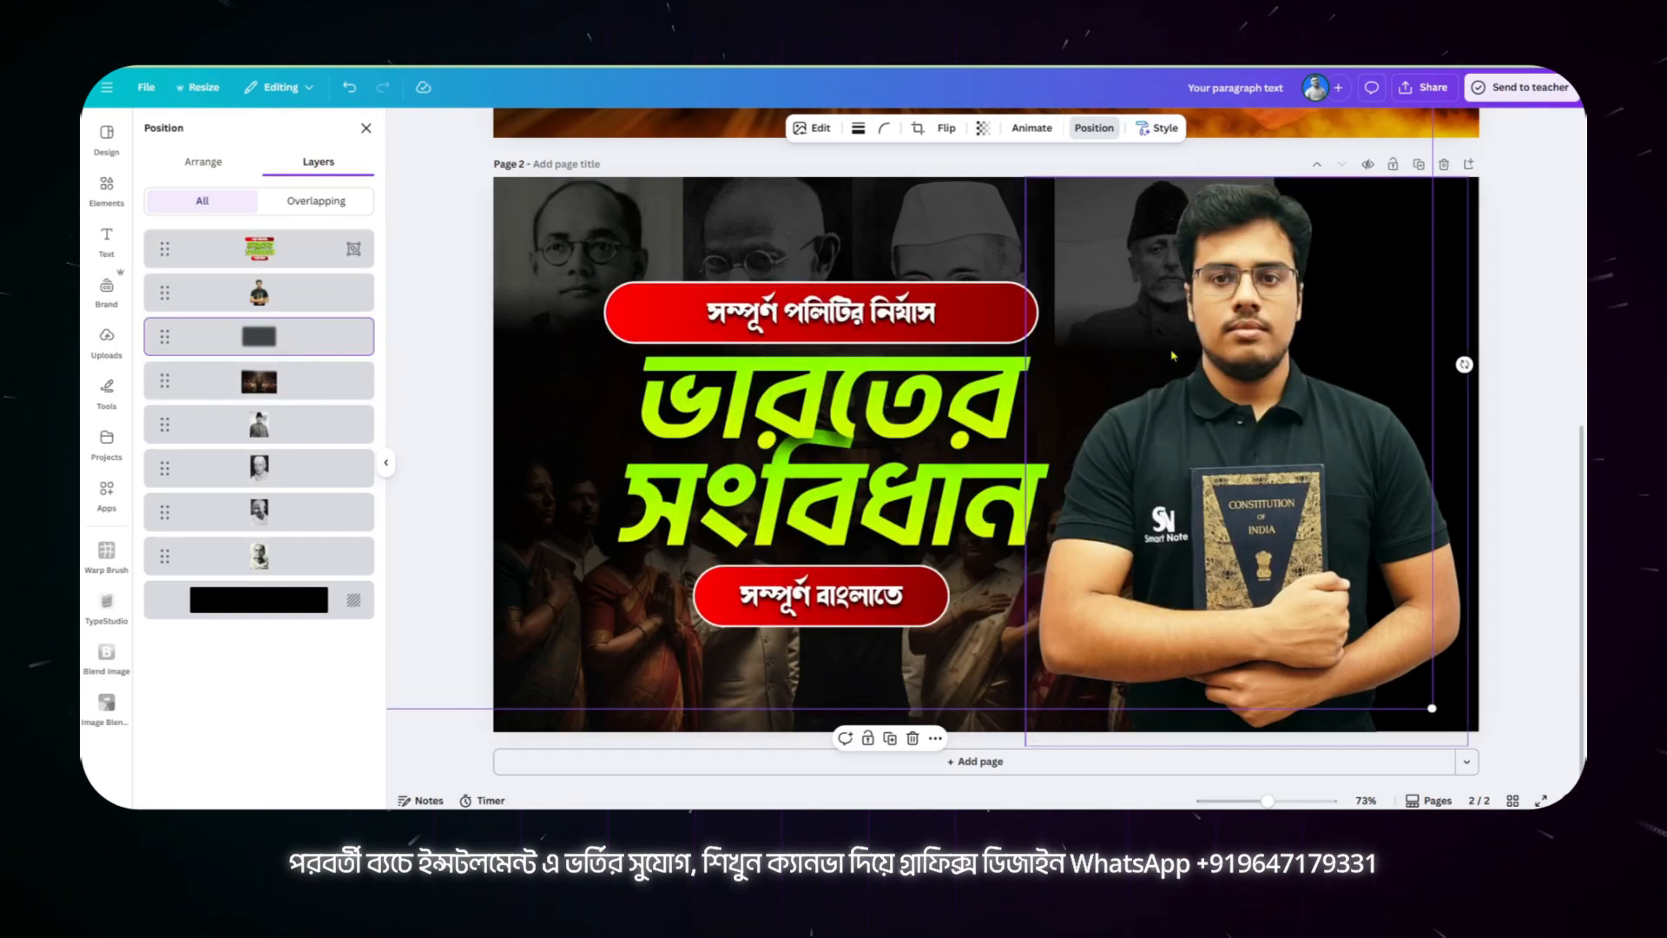
Step: Try moving the light flare overlay on reference page 1 to the right, and undo the move
scroll(883, 205, "up", 6)
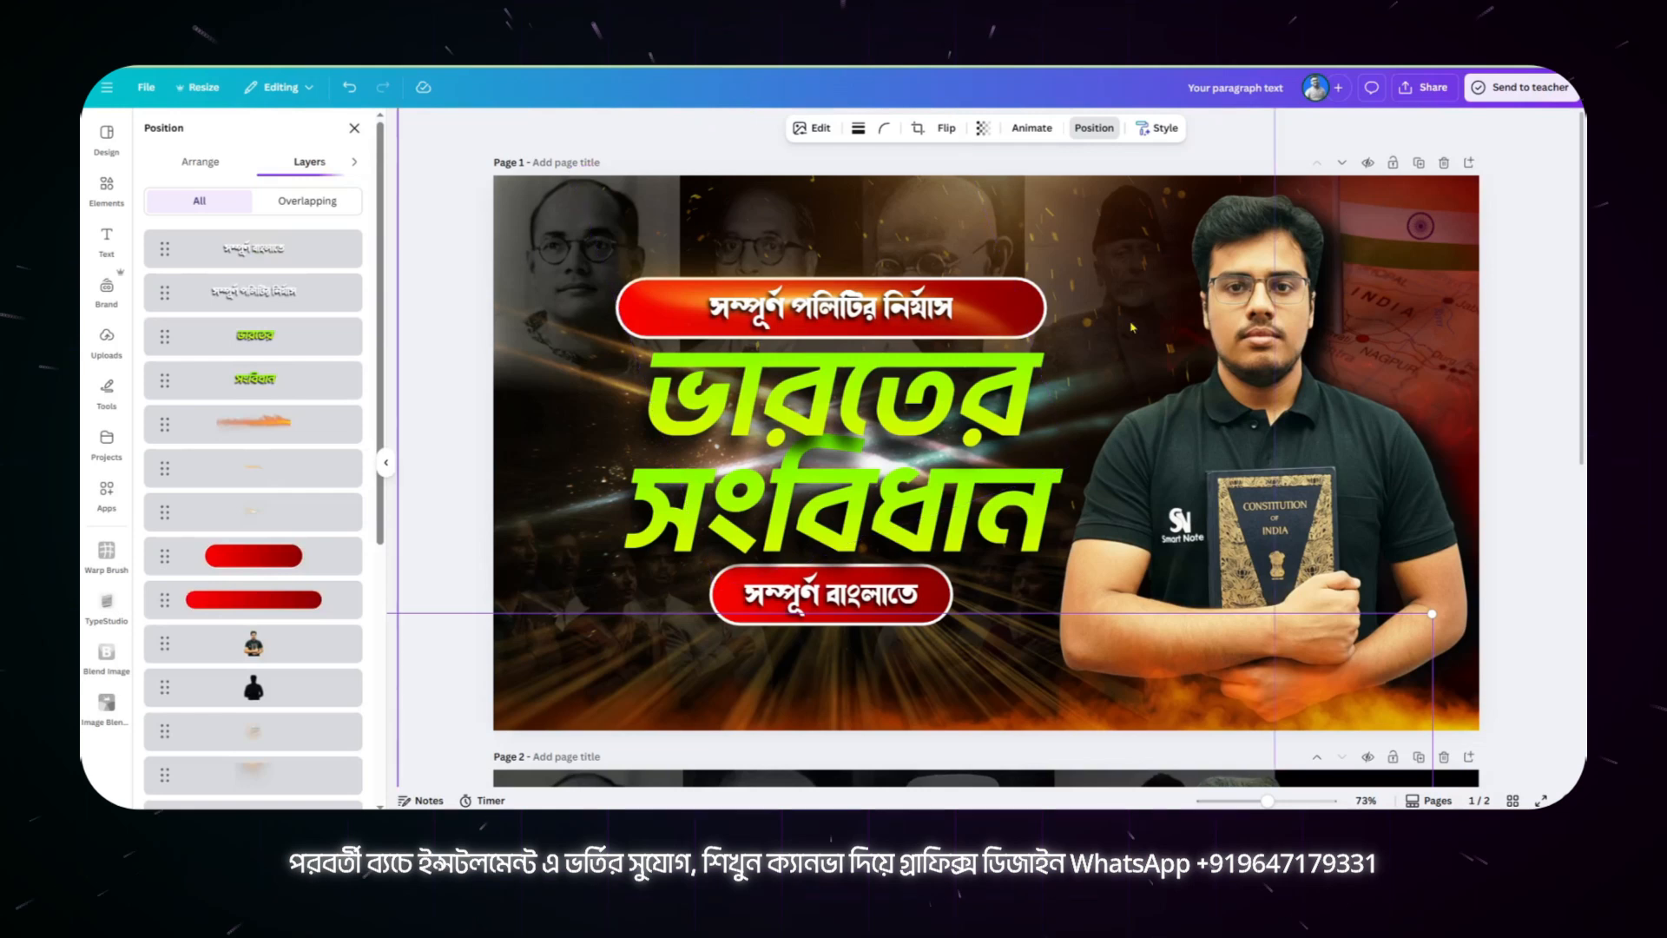
scroll(1278, 213, "down", 6)
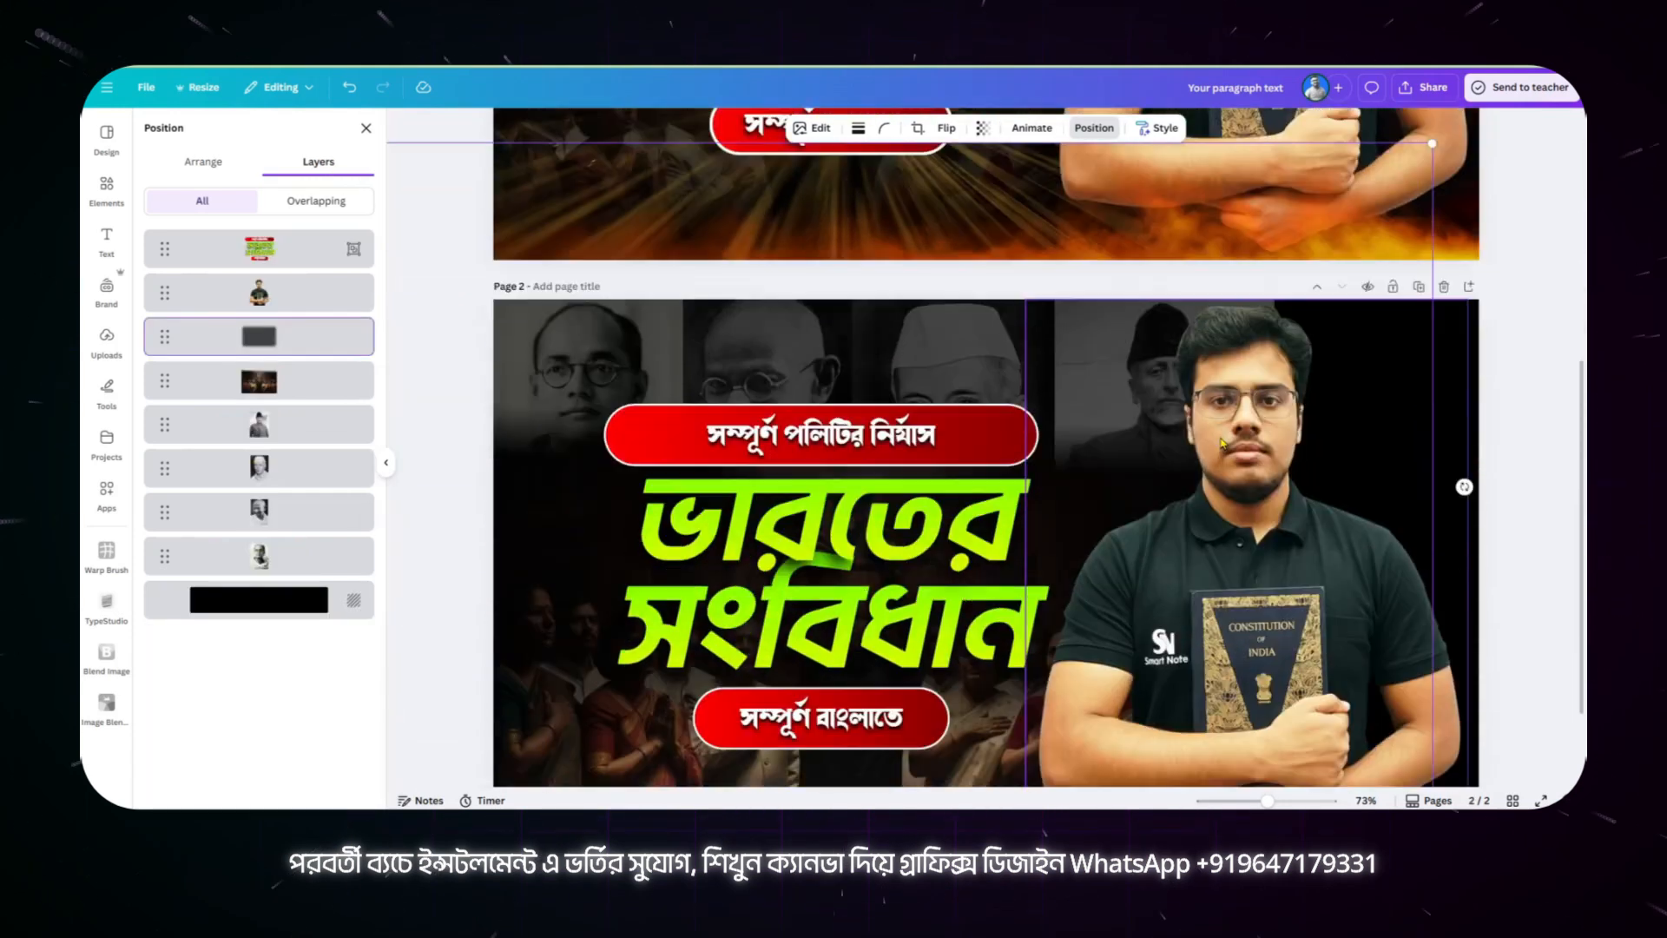
scroll(1146, 482, "up", 6)
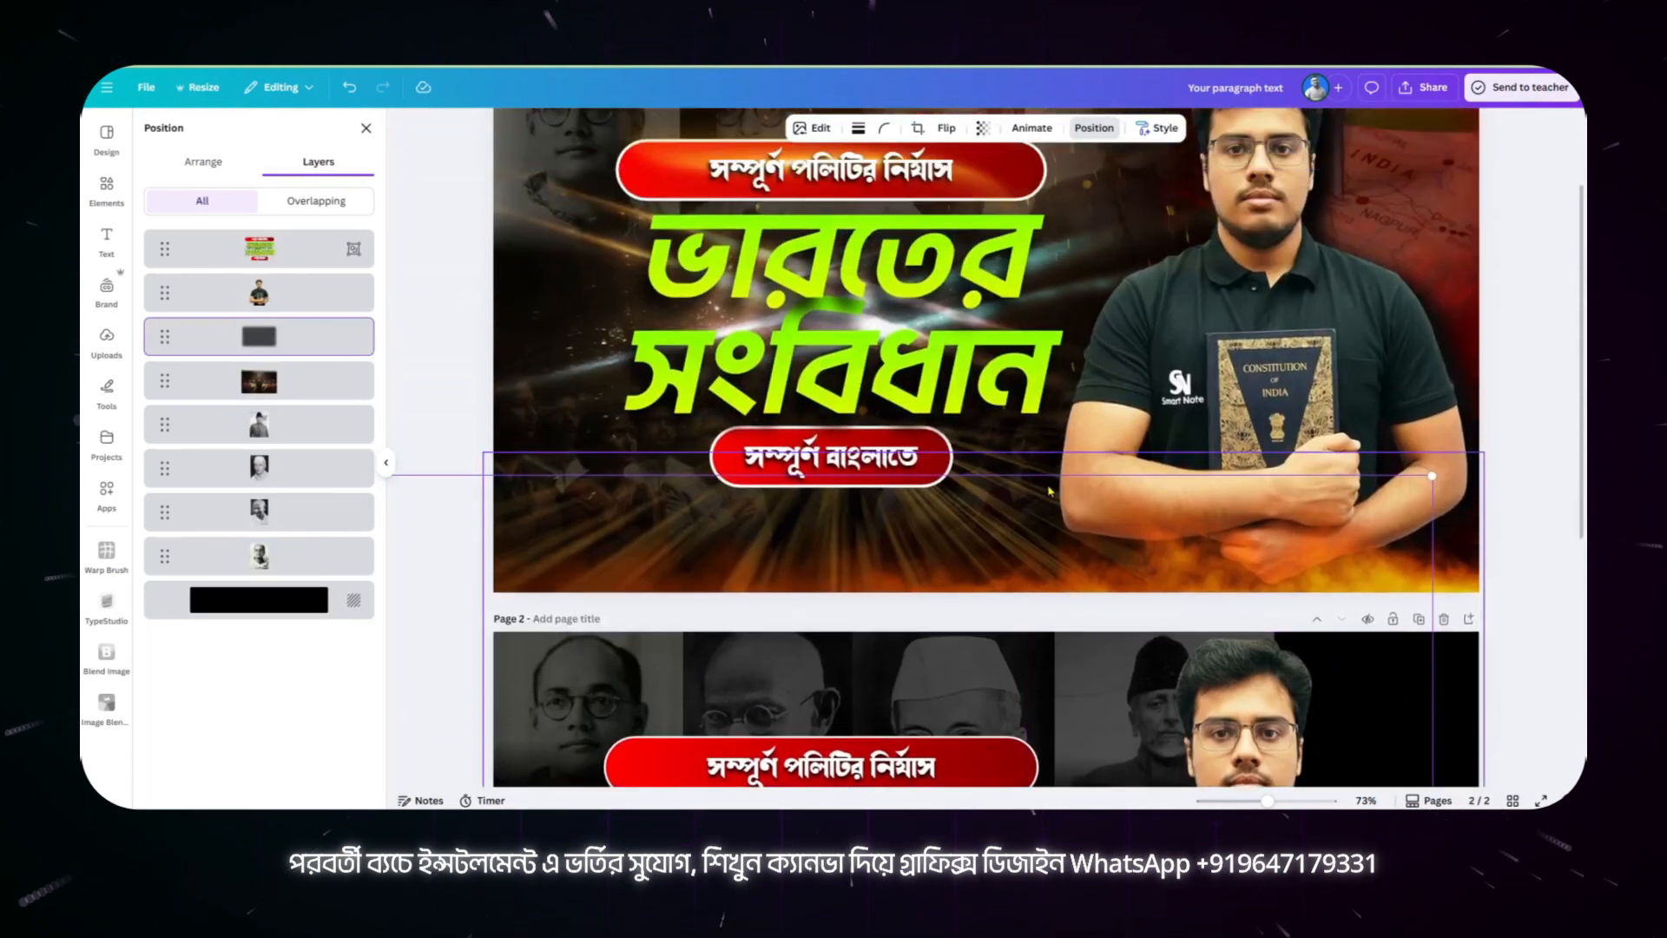
left_click(1039, 207)
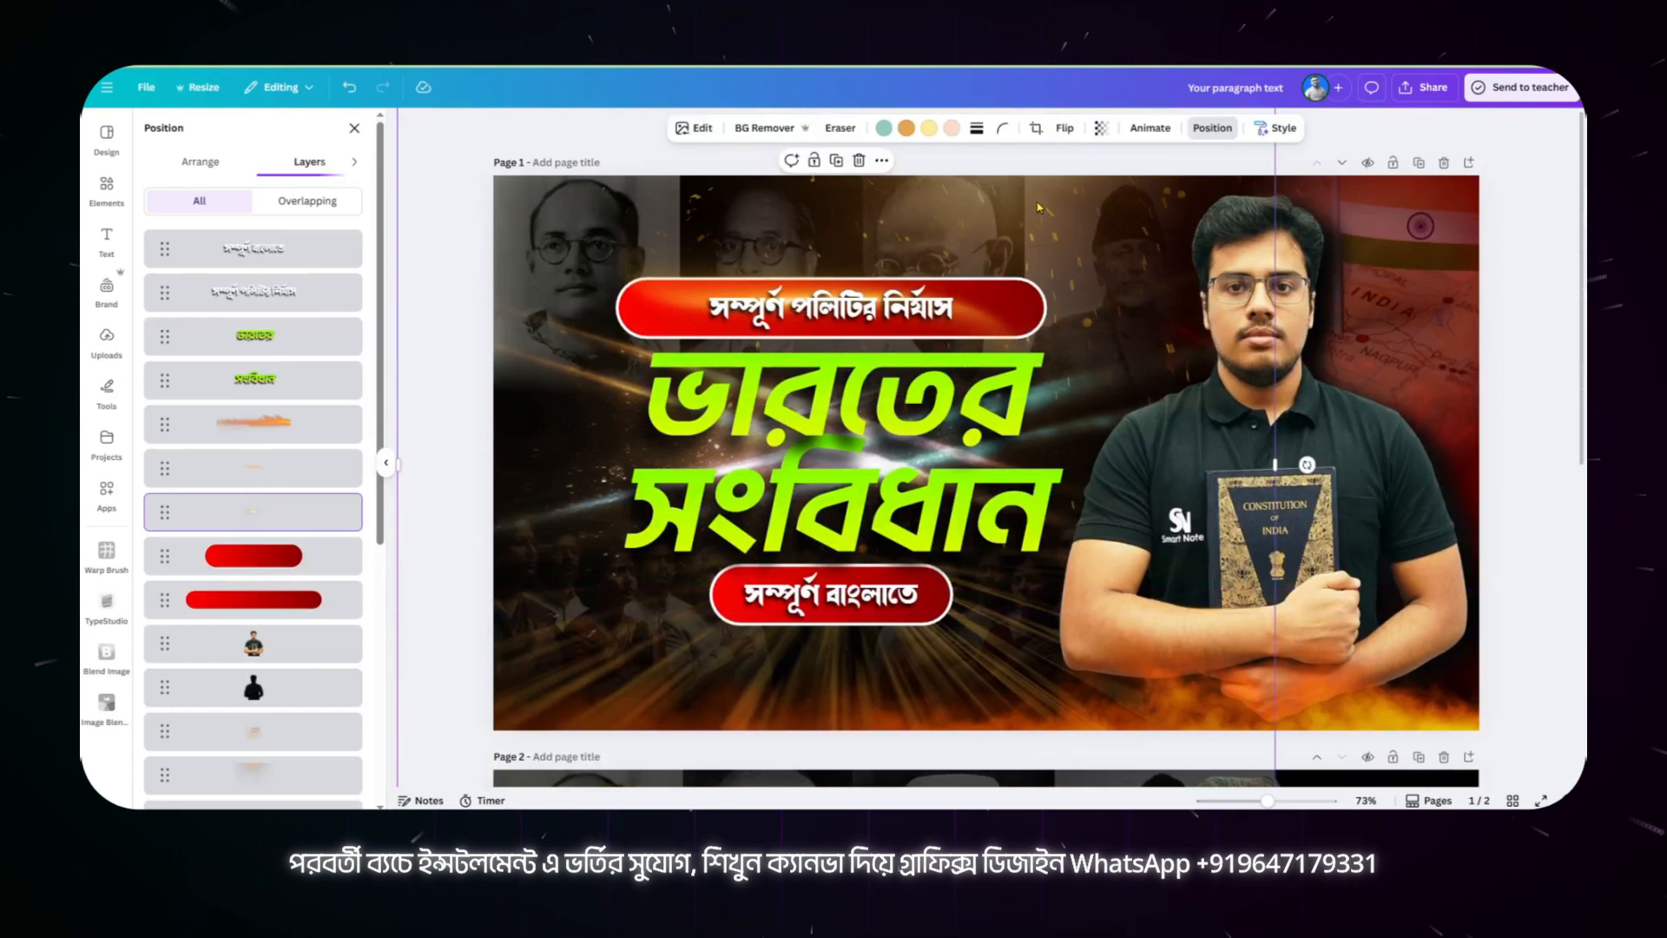
left_click_drag(1039, 207, 1133, 211)
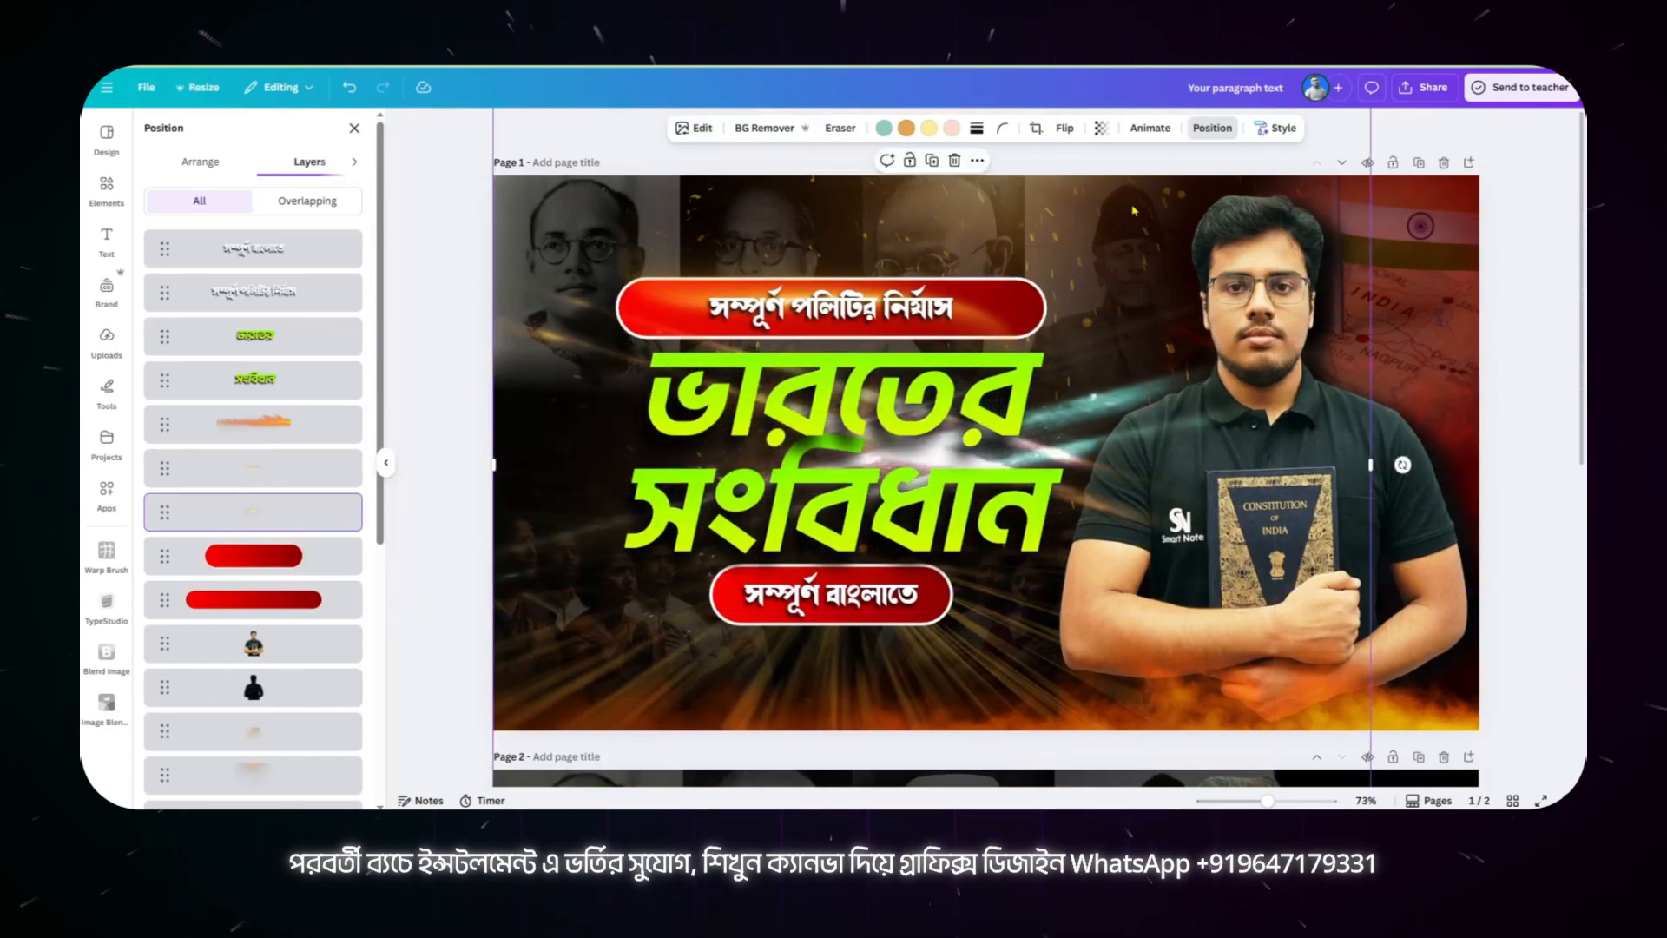
key("ctrl+z")
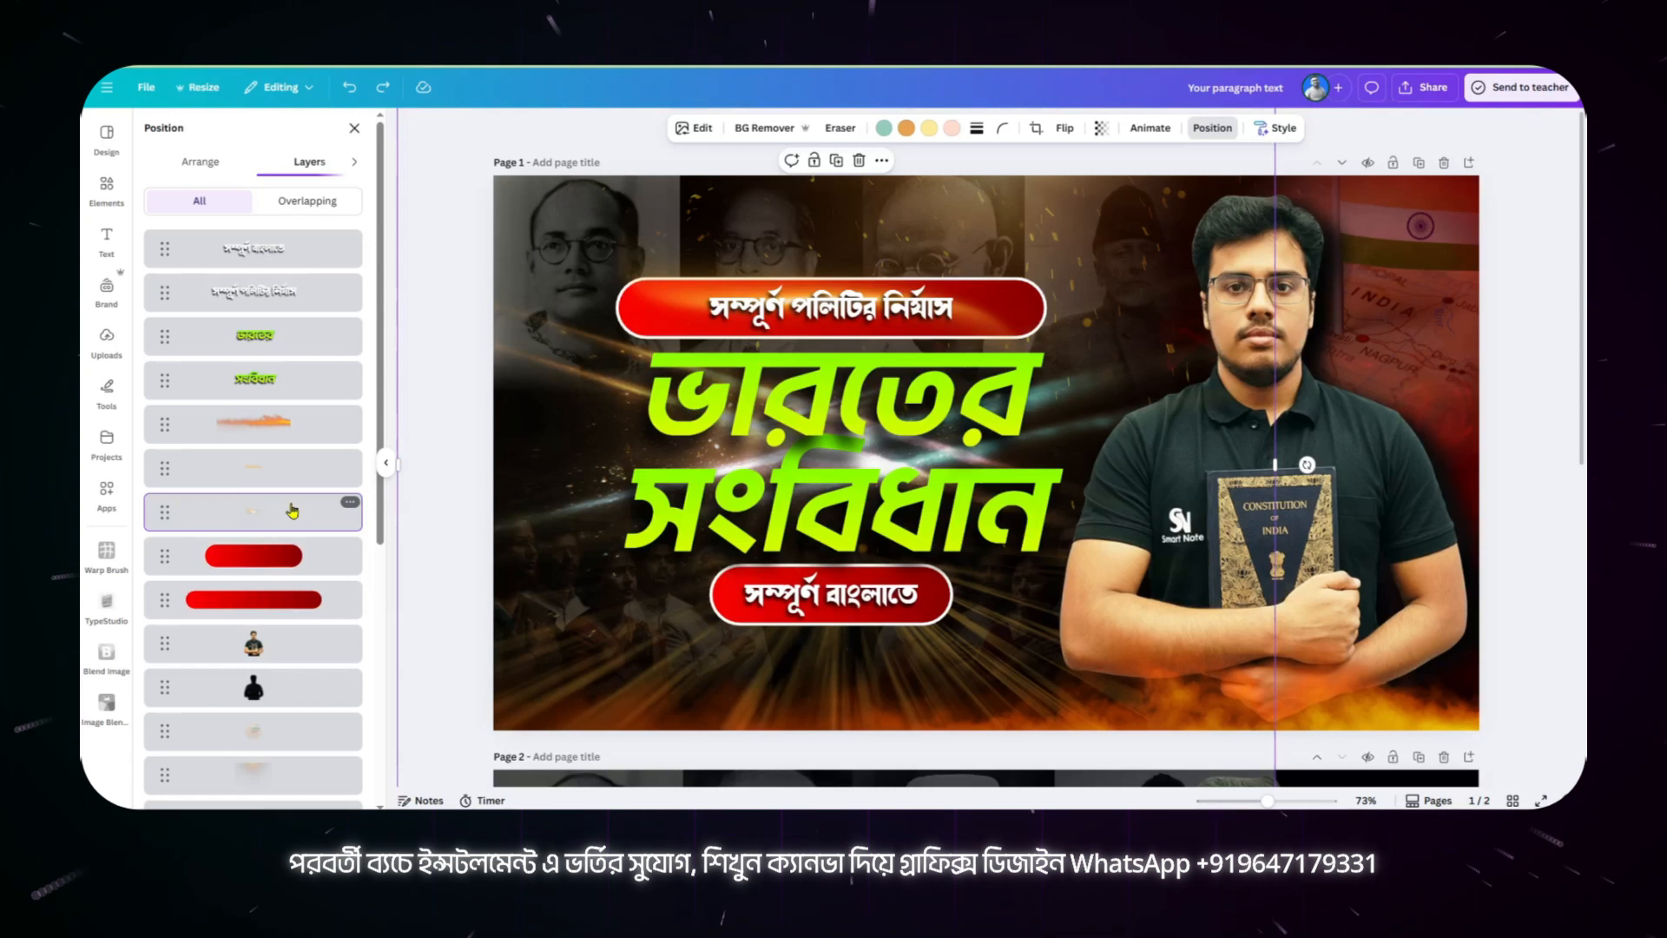
Step: Open the info of the golden light overlay on page 1 and select "Golden Light with Sparkles" in its title for copying
scroll(292, 511, "down", 2)
left_click(286, 618)
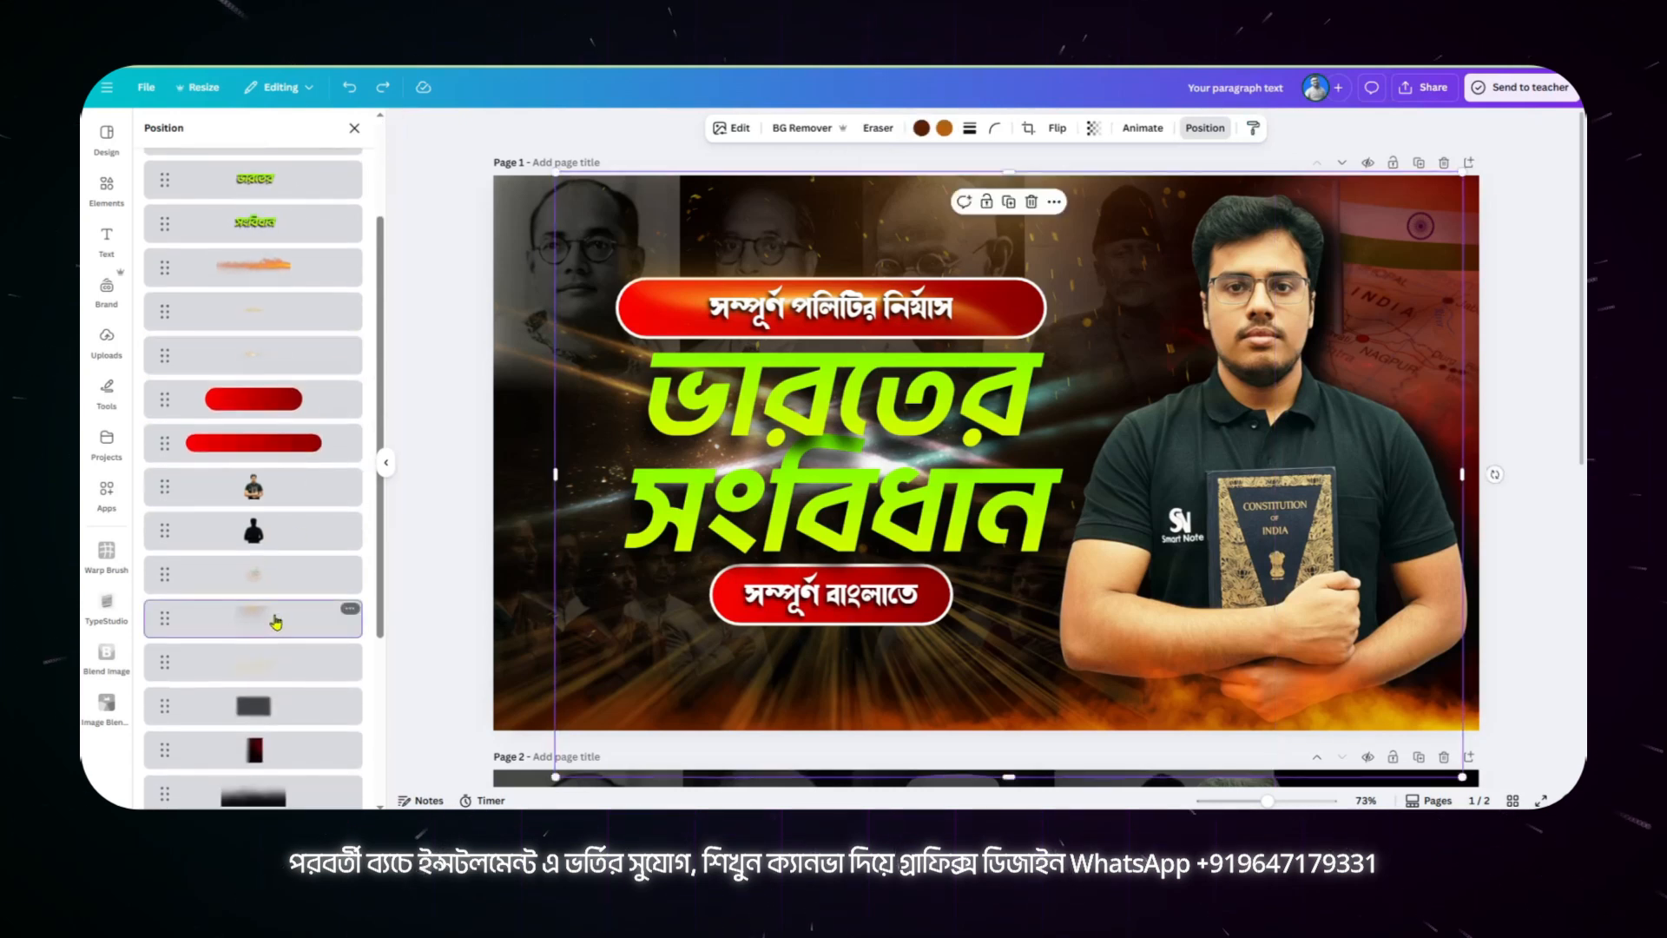
left_click(1054, 203)
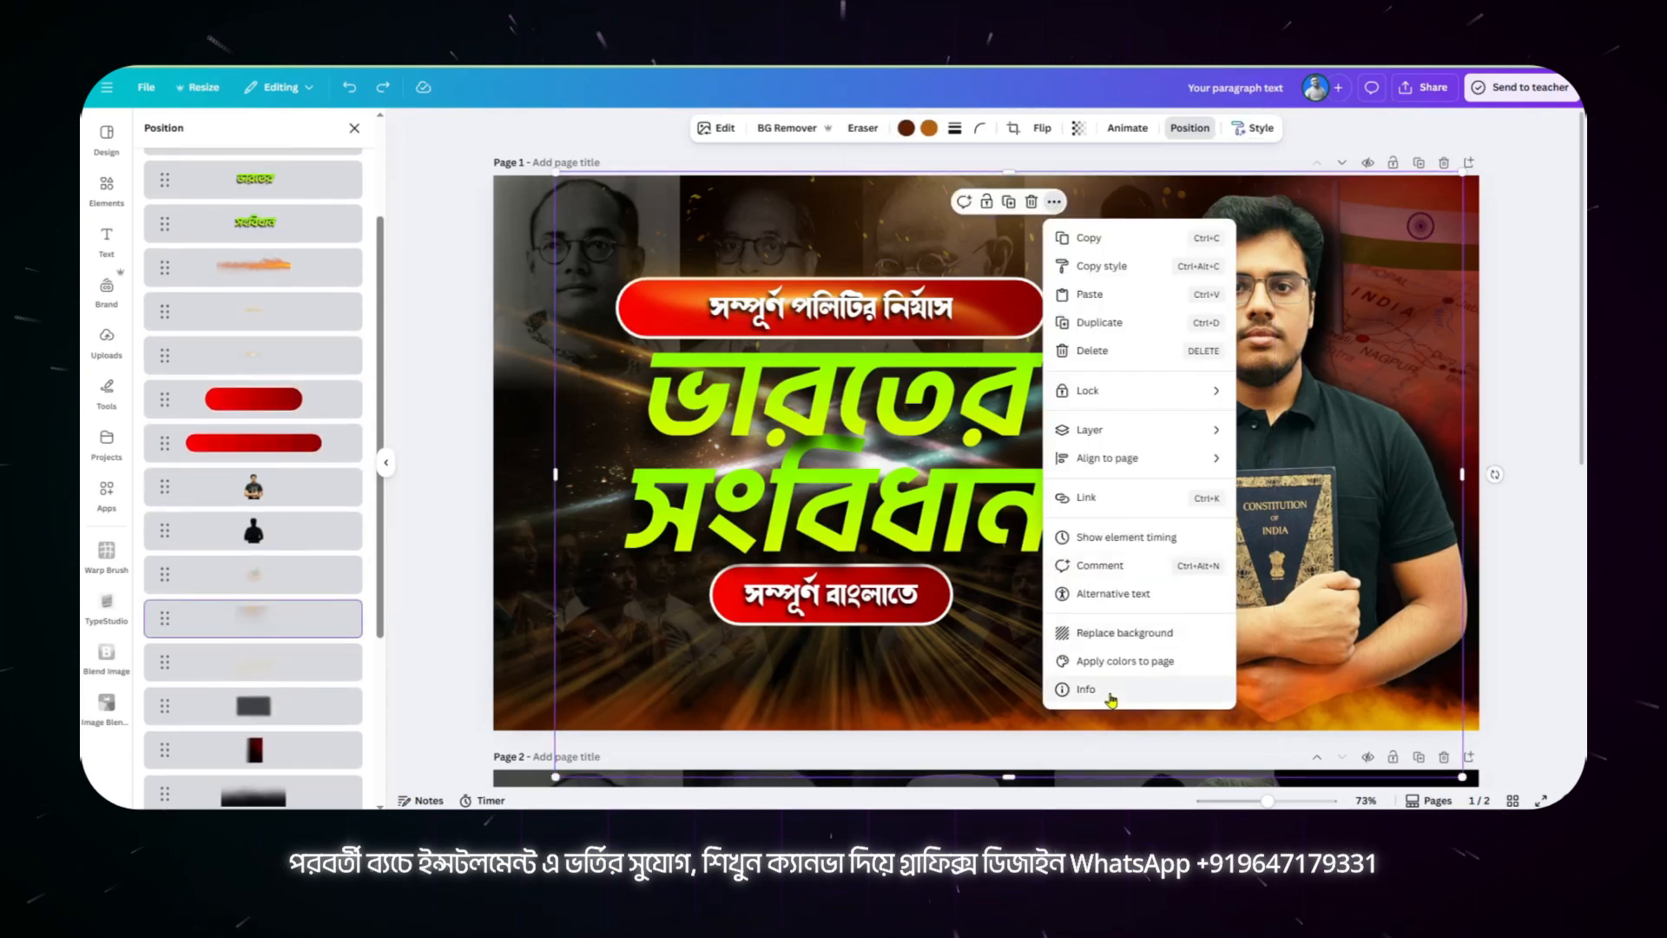
left_click(1146, 692)
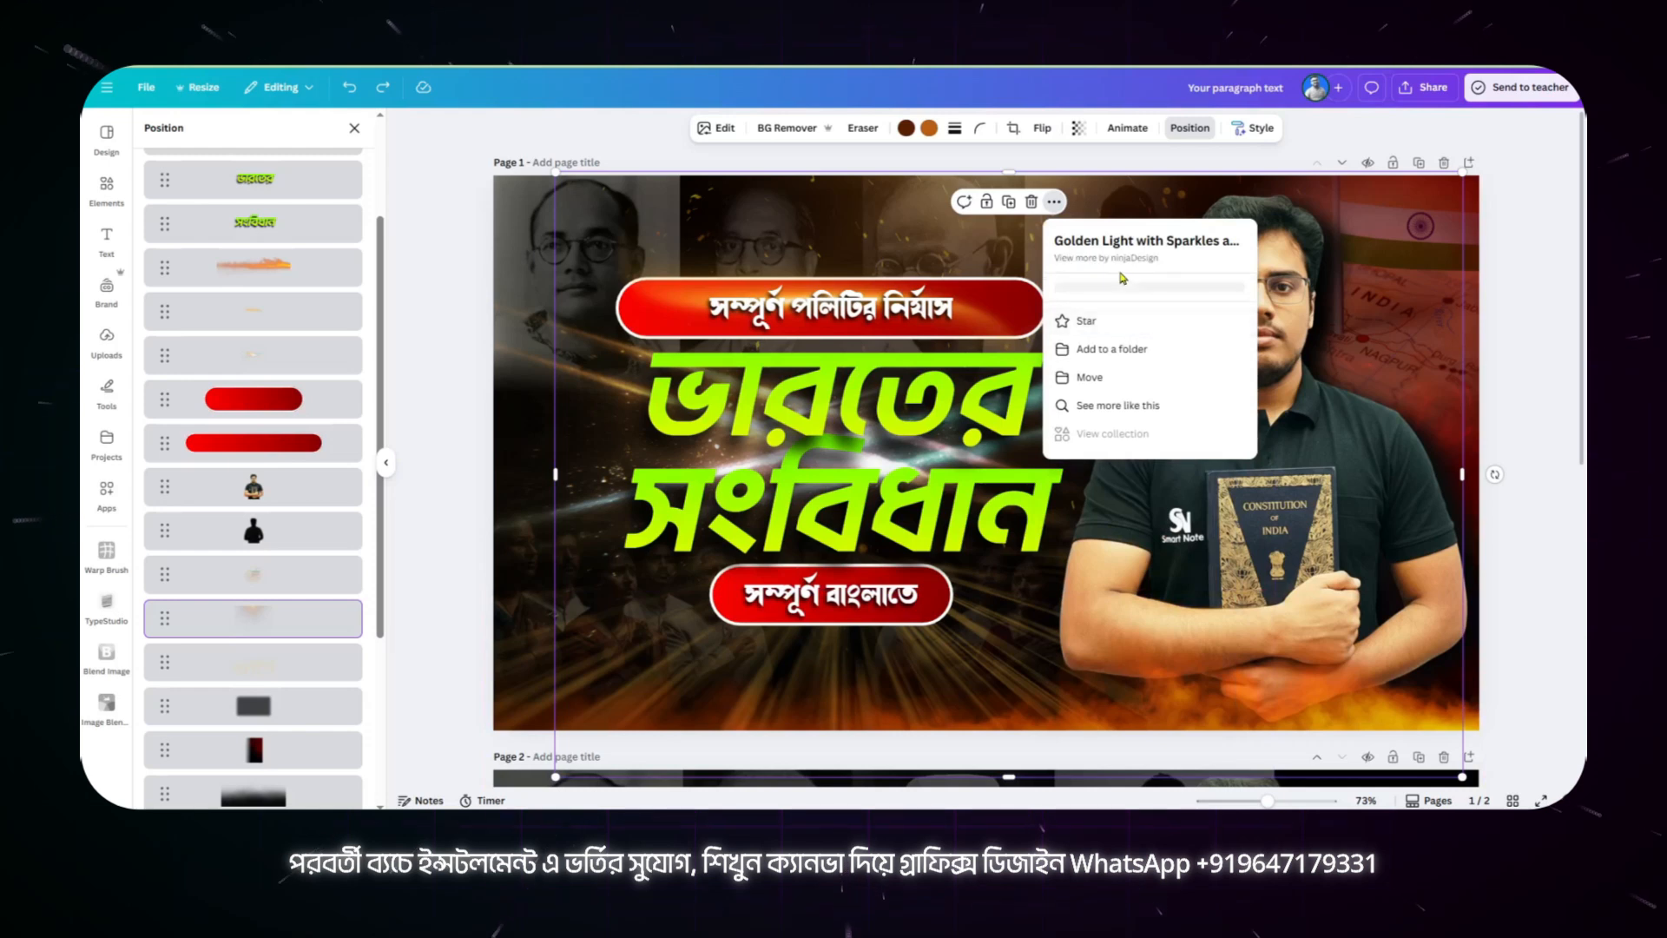
left_click_drag(1056, 240, 1219, 232)
key("ctrl+c")
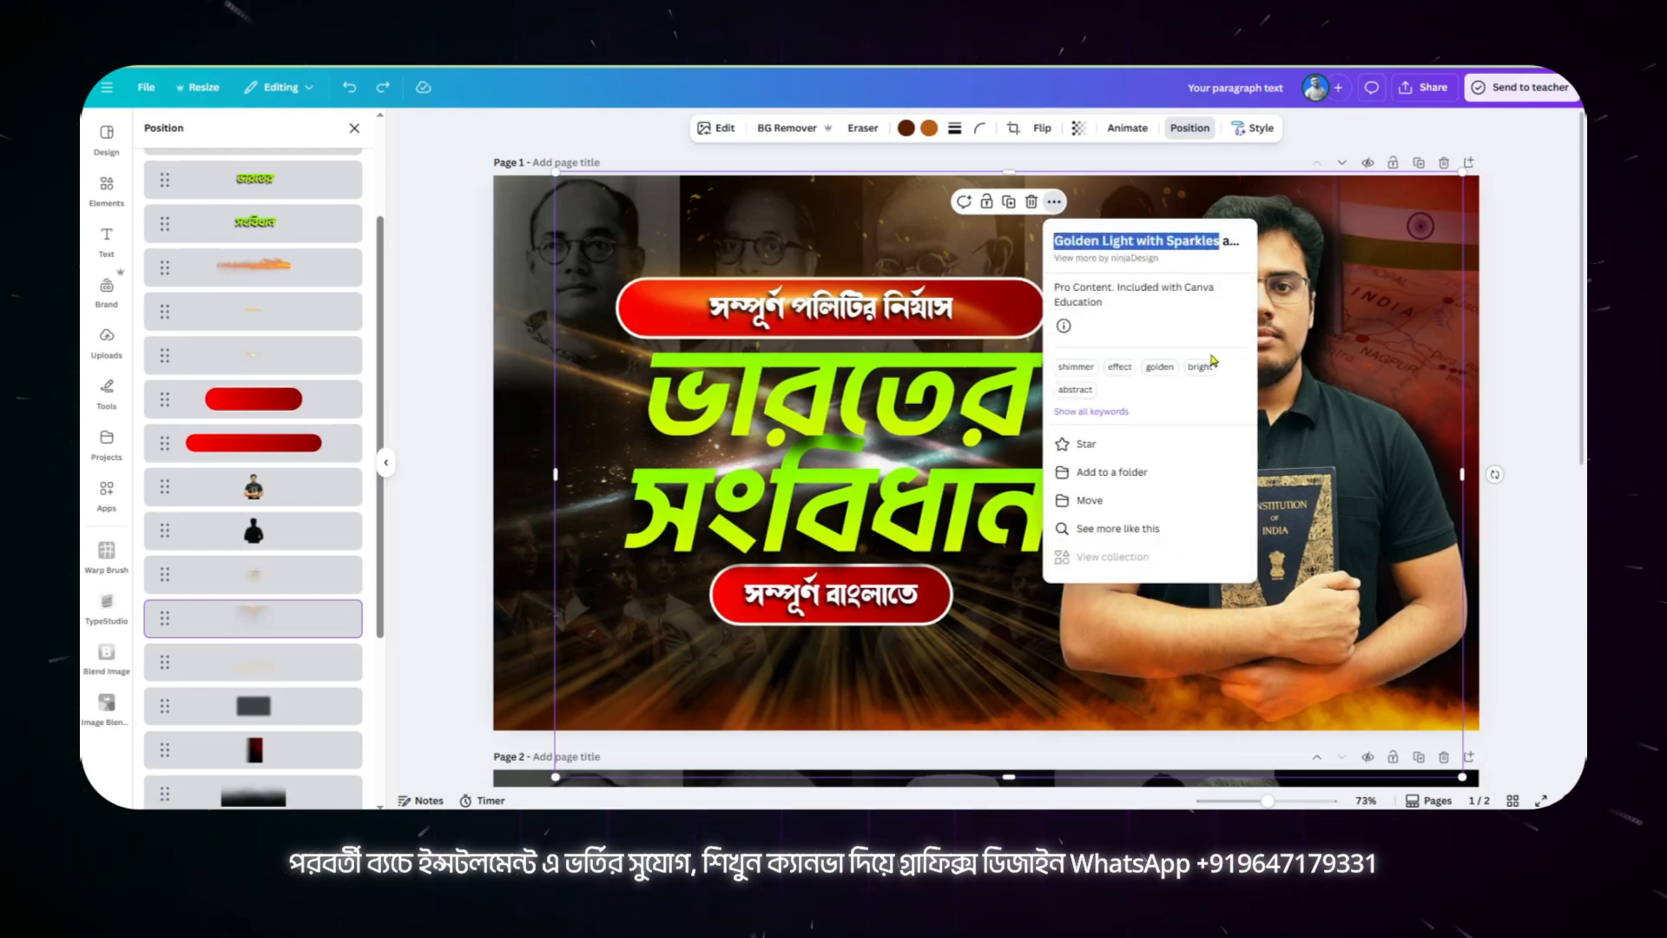
Step: Search the graphics for "Golden Light with Sparkles" and look through the results for the golden light overlay
left_click(108, 192)
left_click_drag(231, 143, 131, 158)
key("ctrl+v")
key("Return")
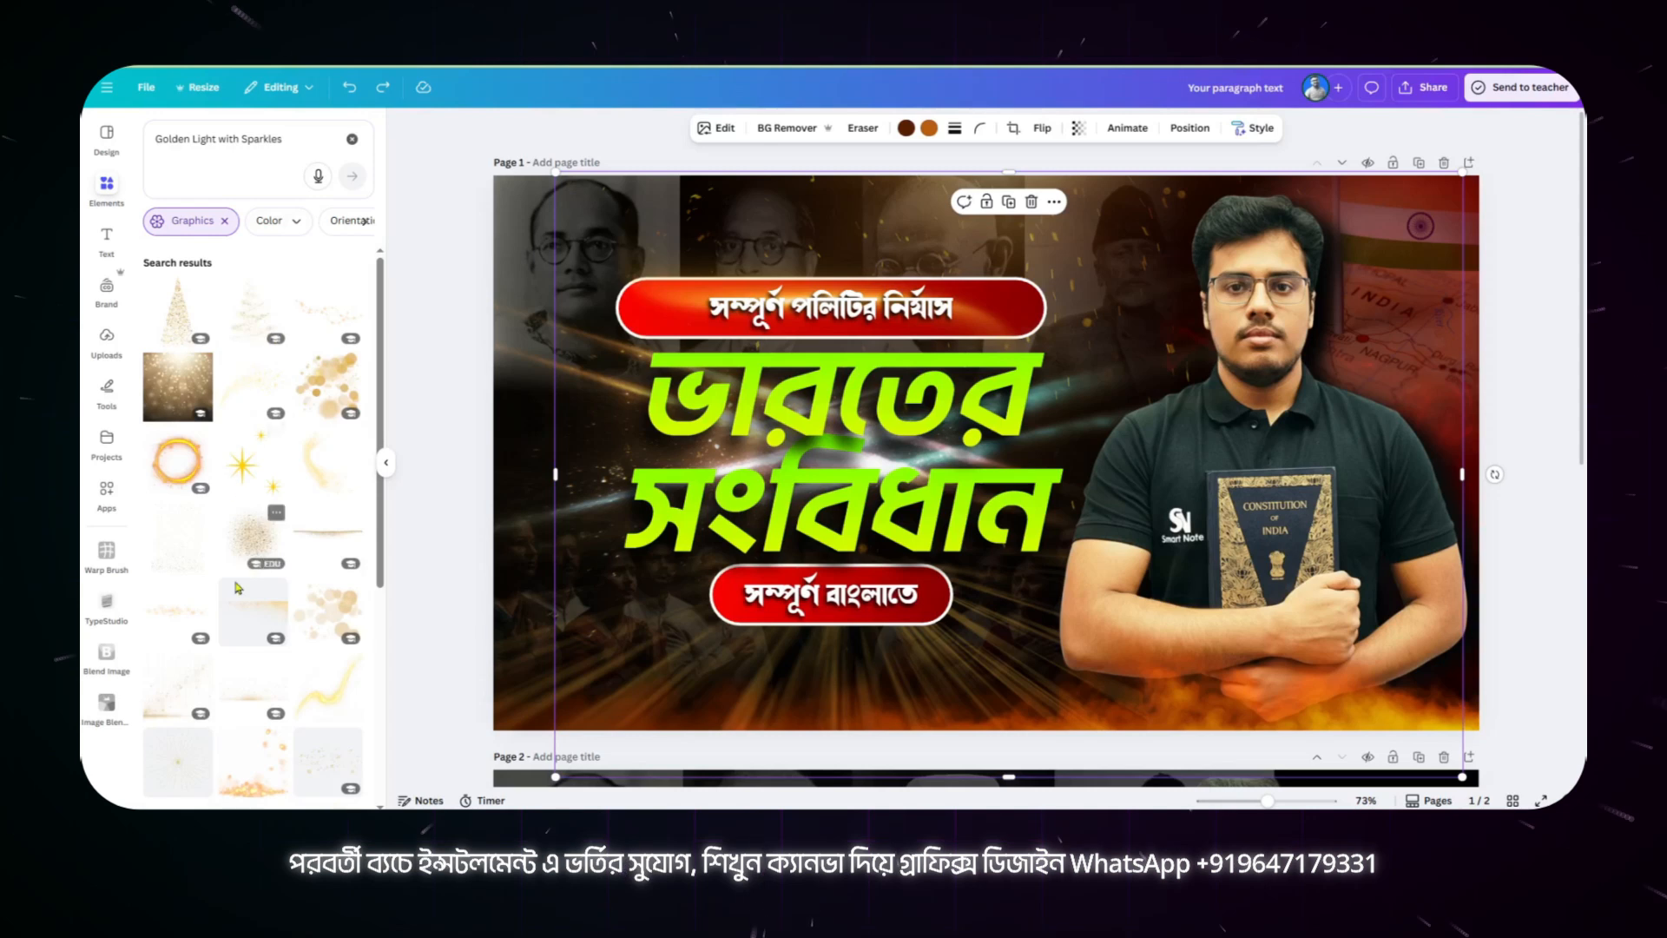
scroll(959, 631, "down", 7)
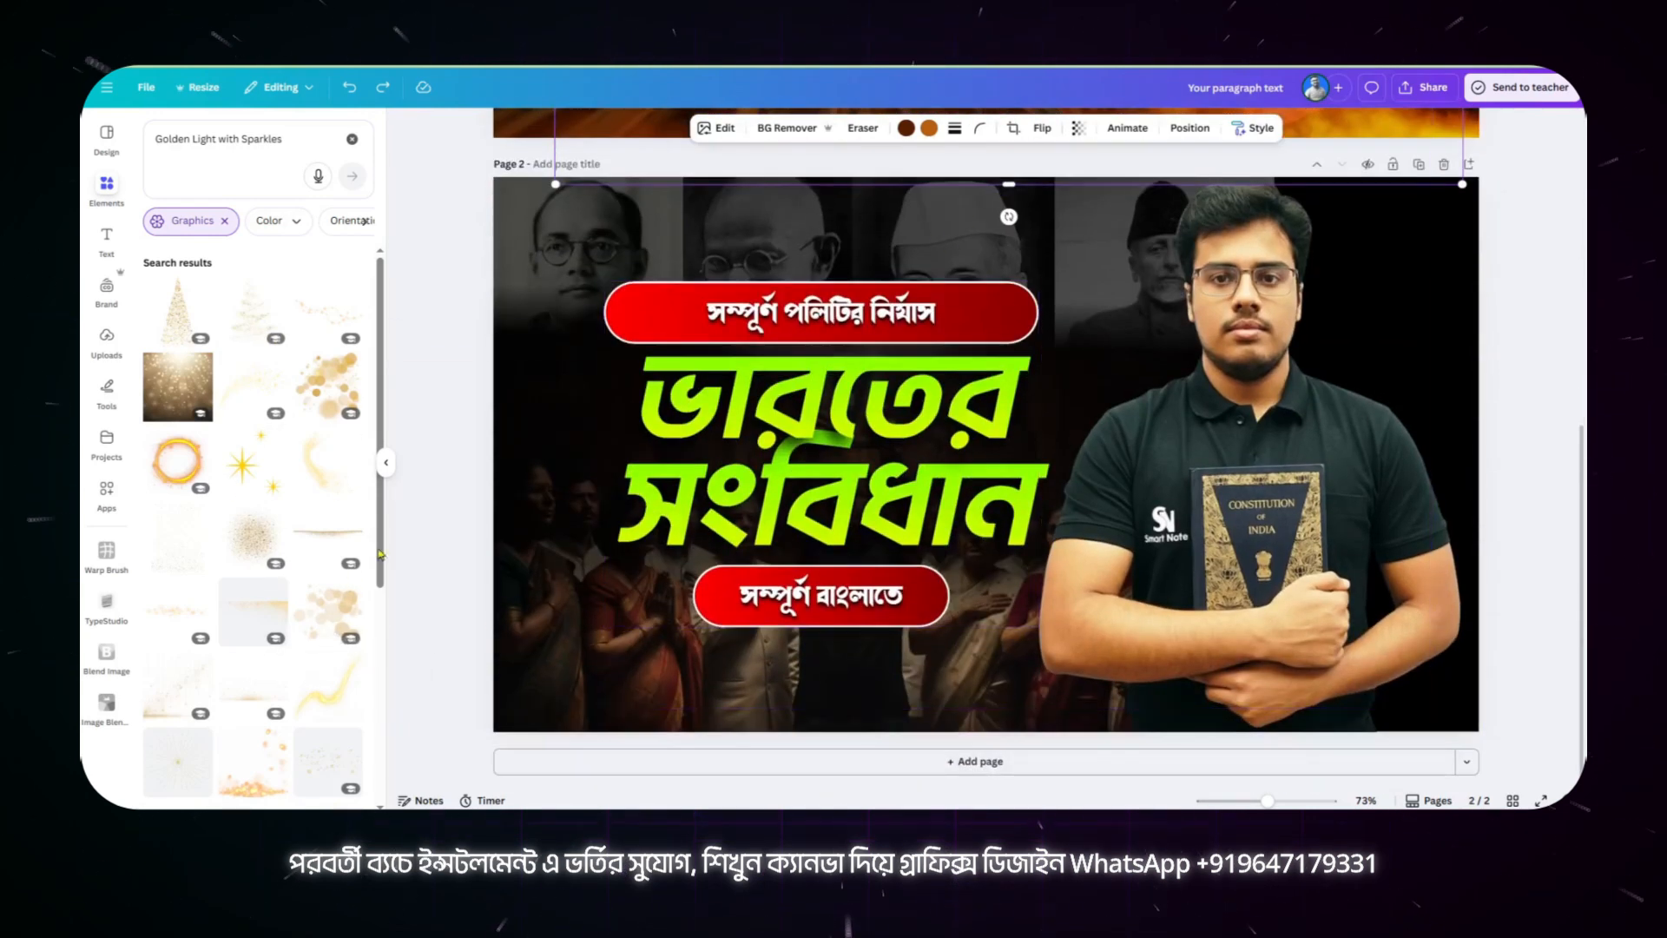
scroll(346, 694, "down", 4)
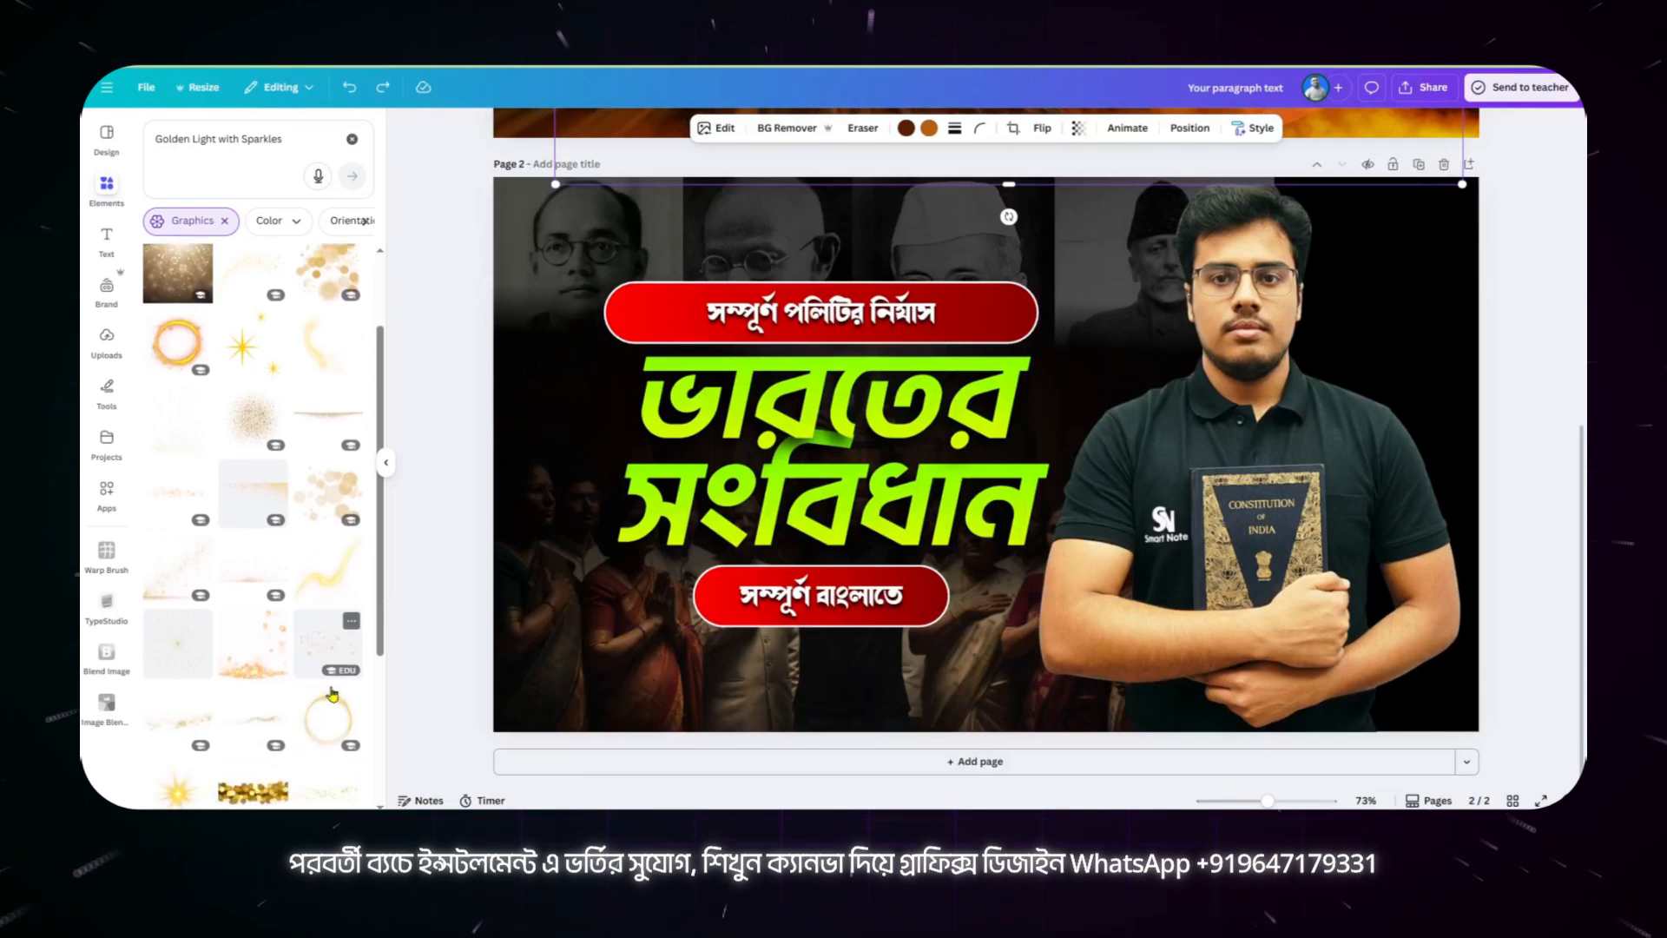
scroll(296, 697, "down", 4)
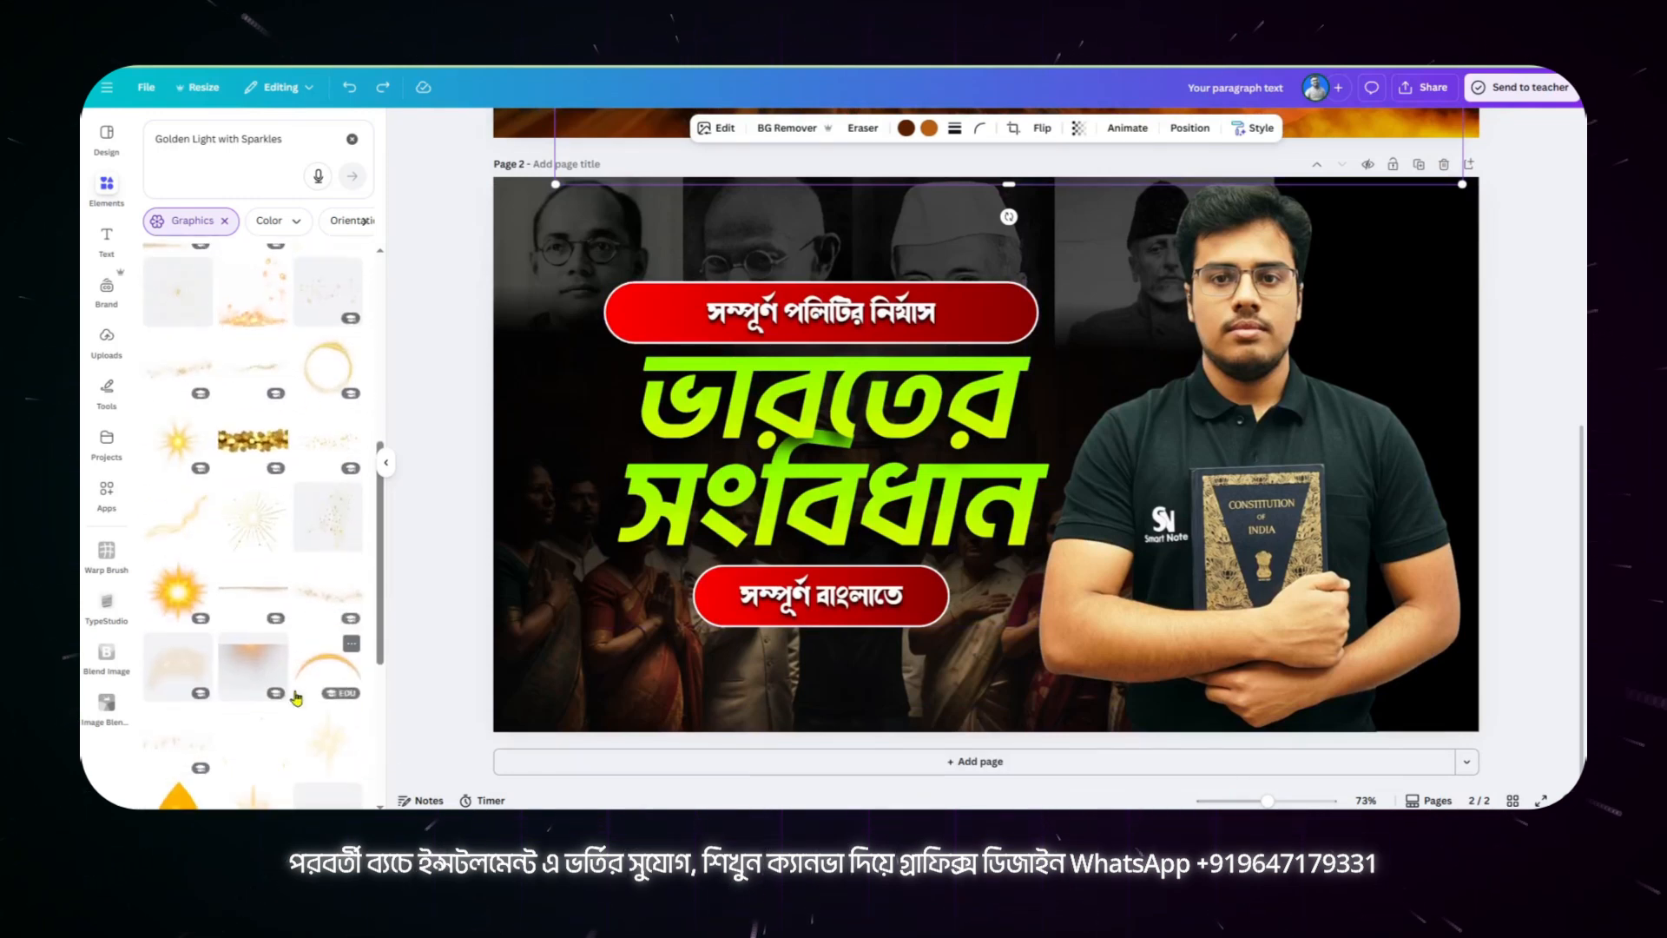
scroll(296, 697, "down", 3)
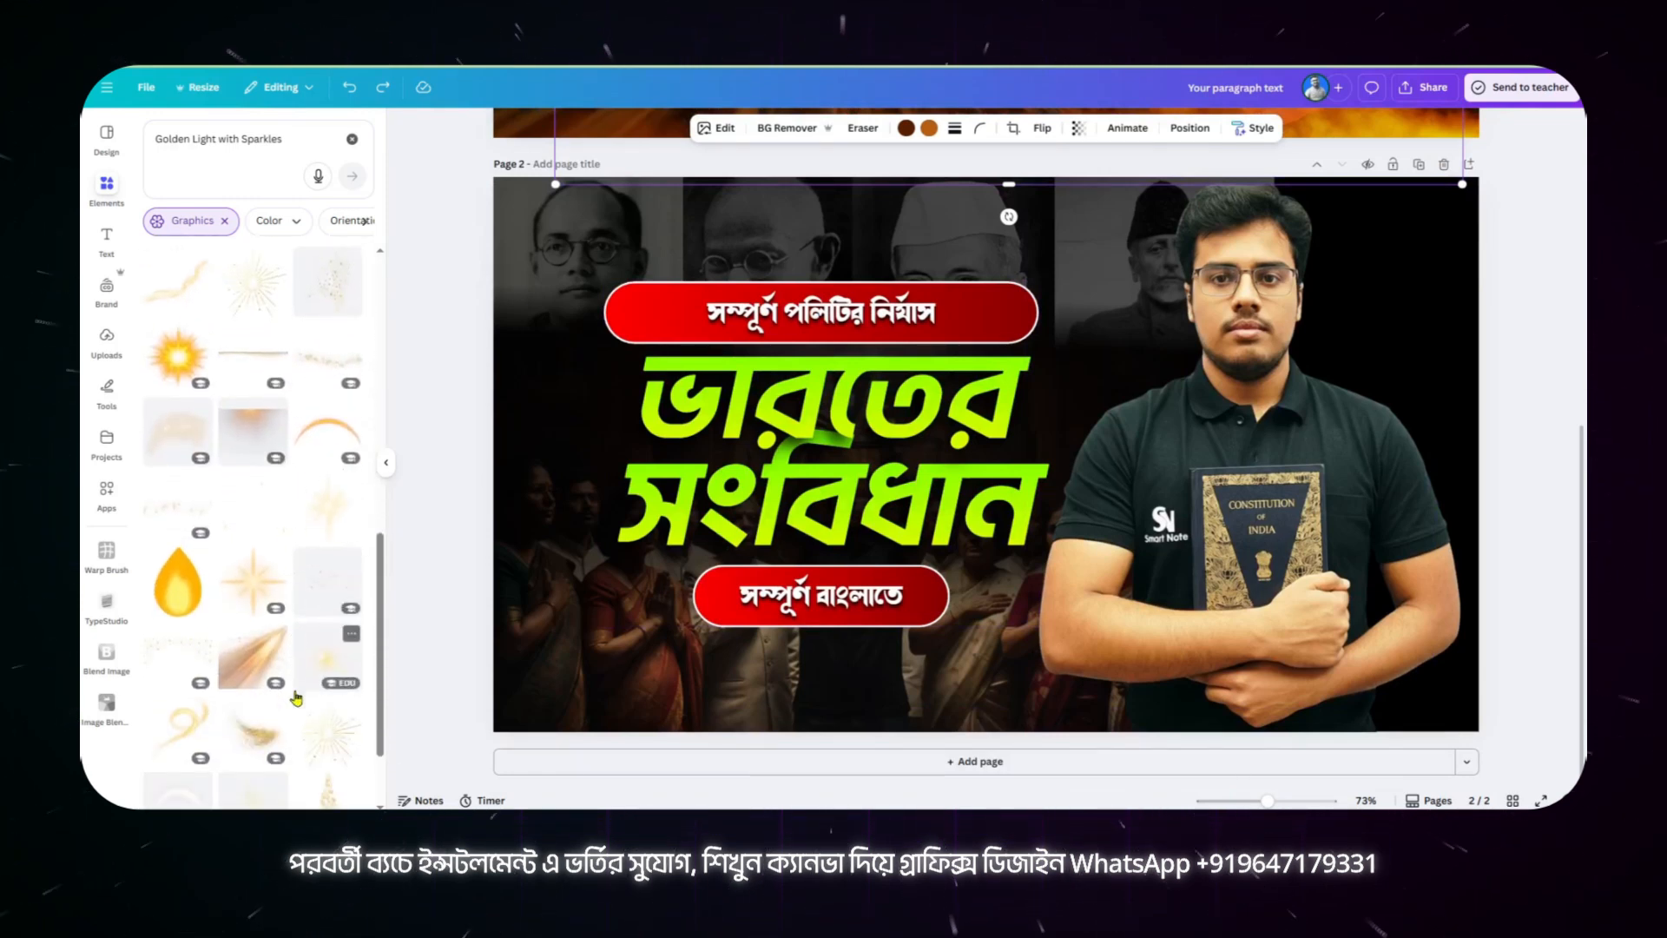
scroll(298, 698, "up", 10)
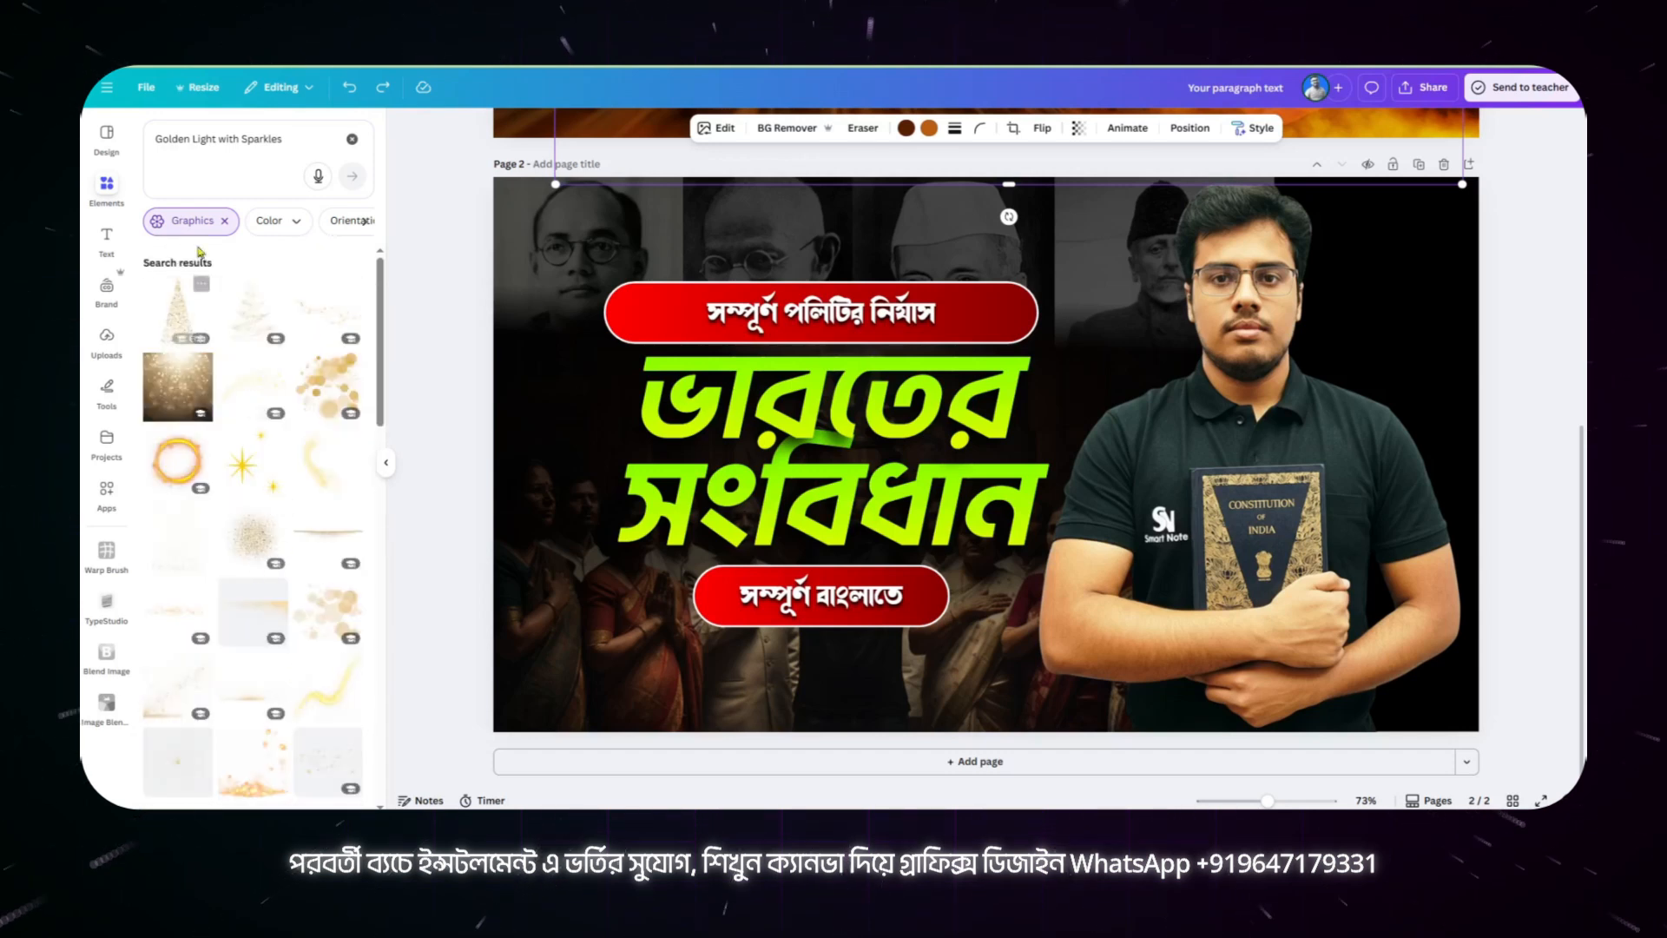
Step: Search the graphics for "spark", try a golden bokeh overlay on page 2, and delete it
left_click_drag(295, 142, 106, 162)
type("spark")
key("Return")
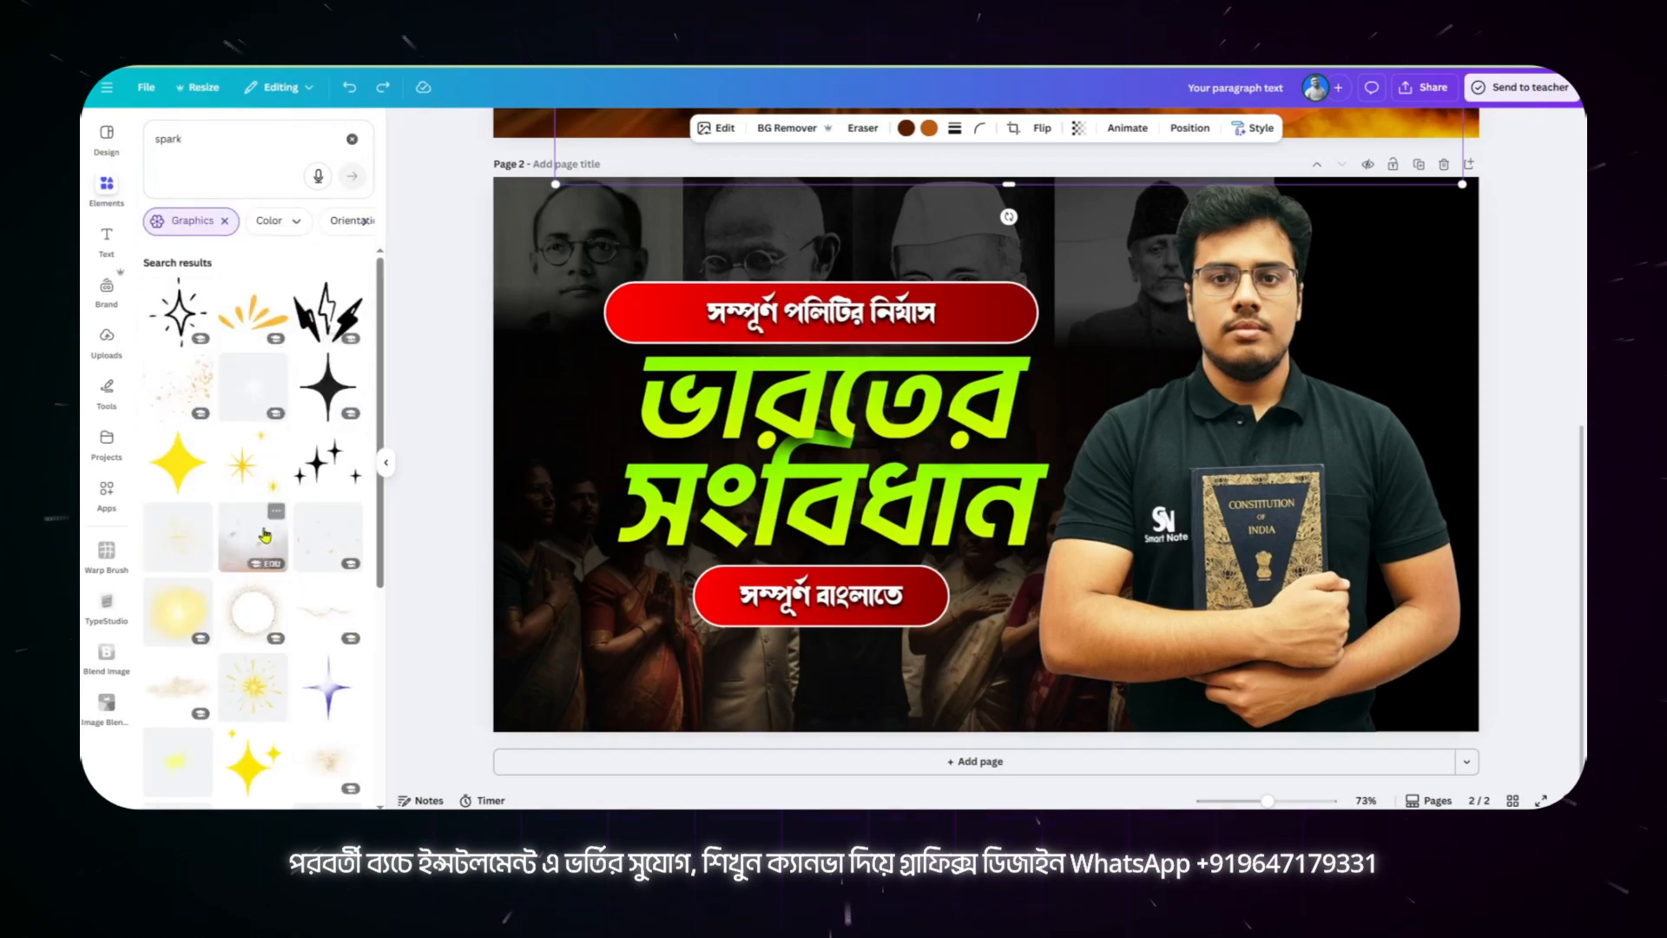
scroll(267, 534, "down", 3)
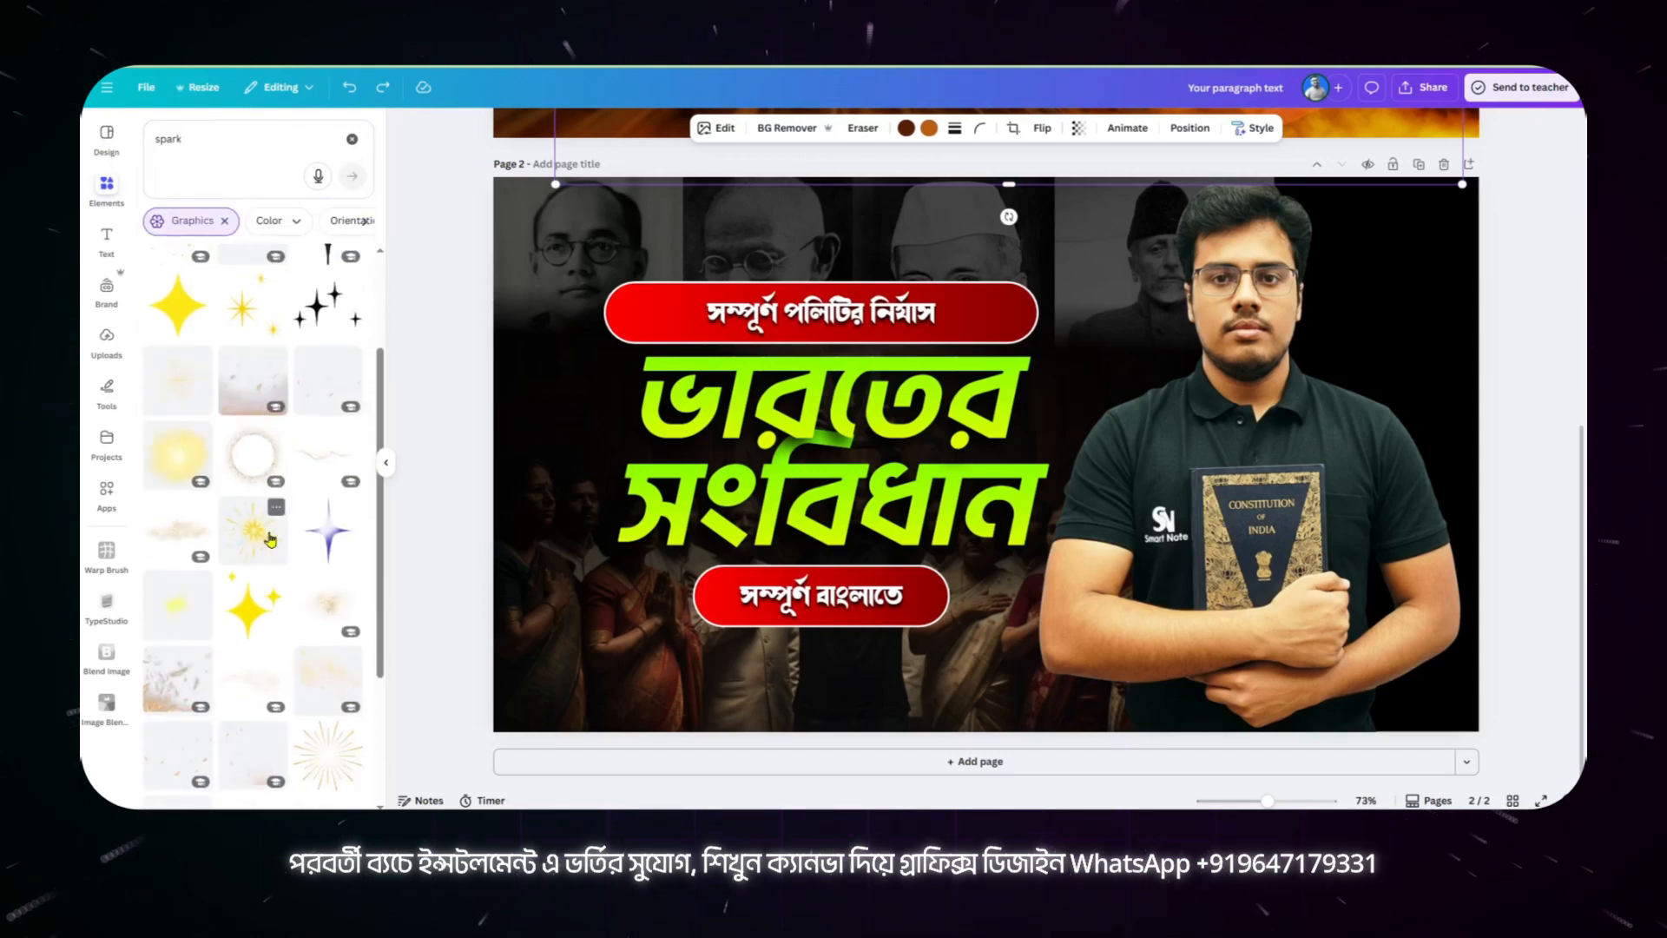
left_click(308, 585)
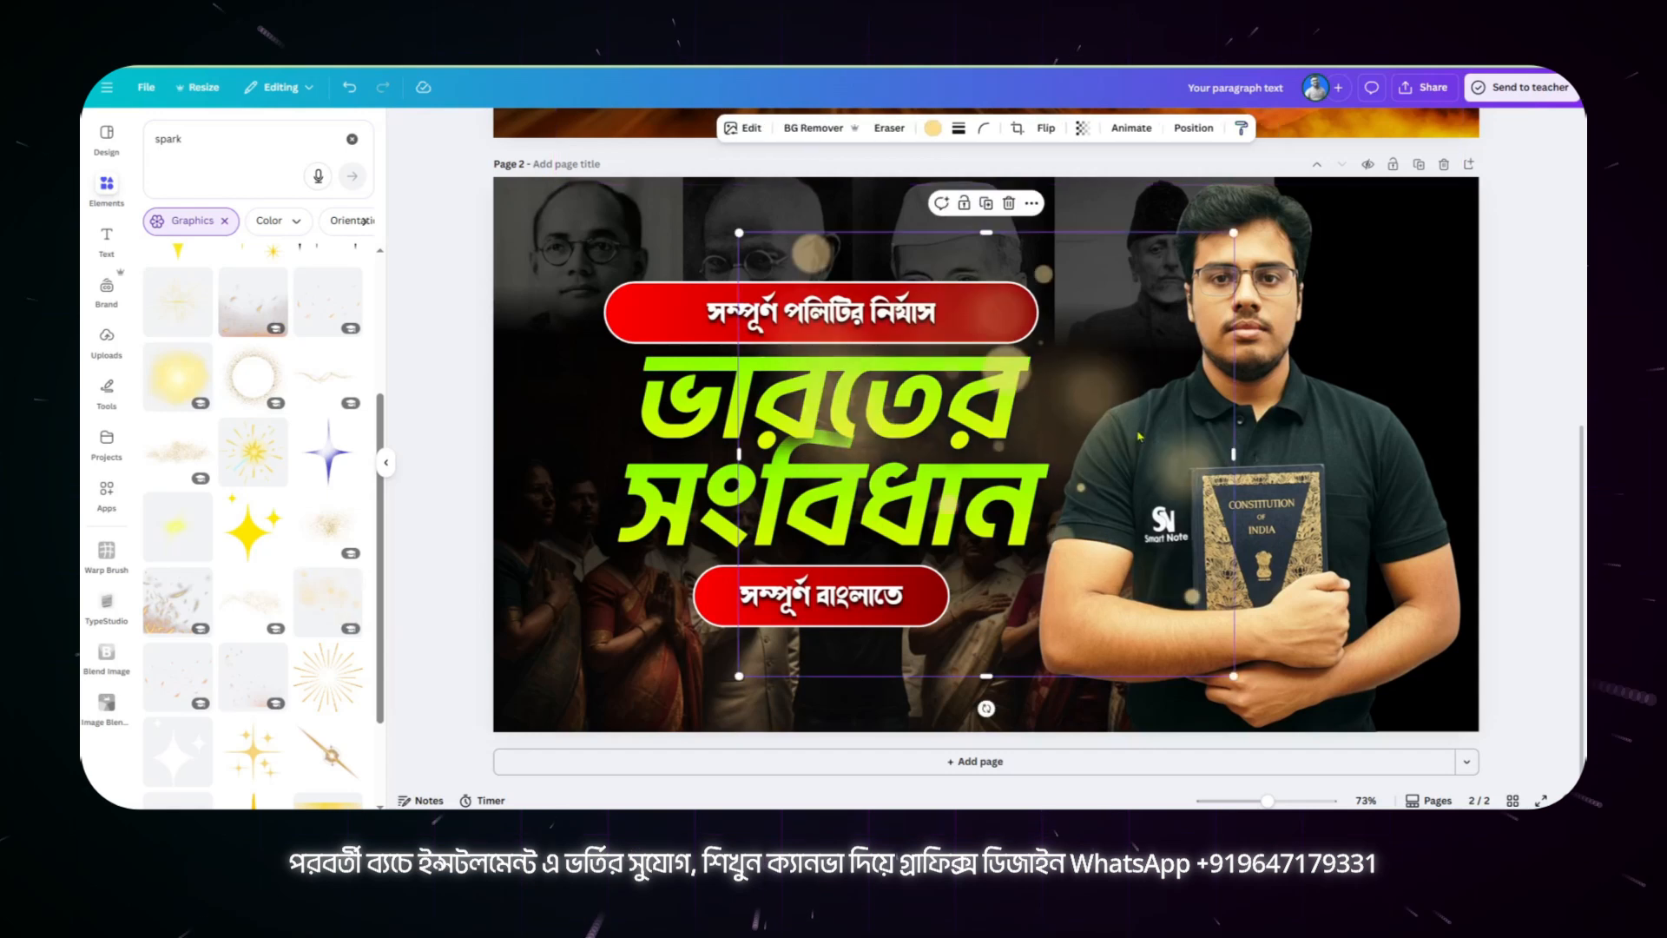
left_click_drag(1097, 397, 1165, 369)
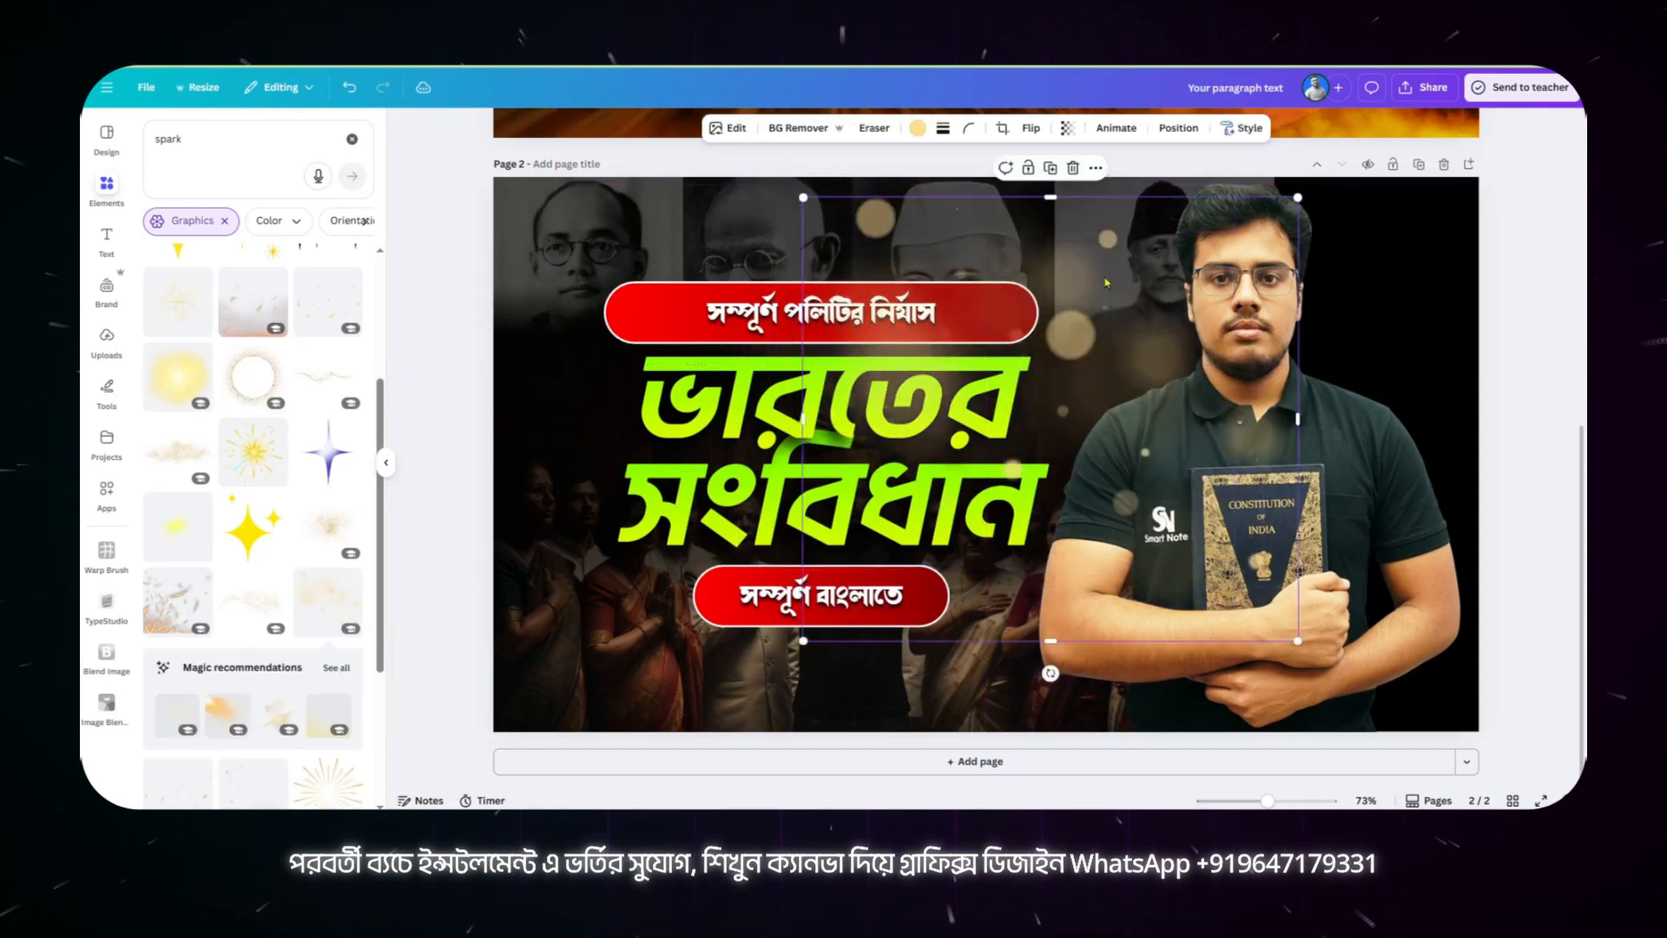
left_click(1073, 168)
Step: Try the fire-sparks graphic and another spark graphic near the portrait, delete both, and look through more results
left_click(180, 598)
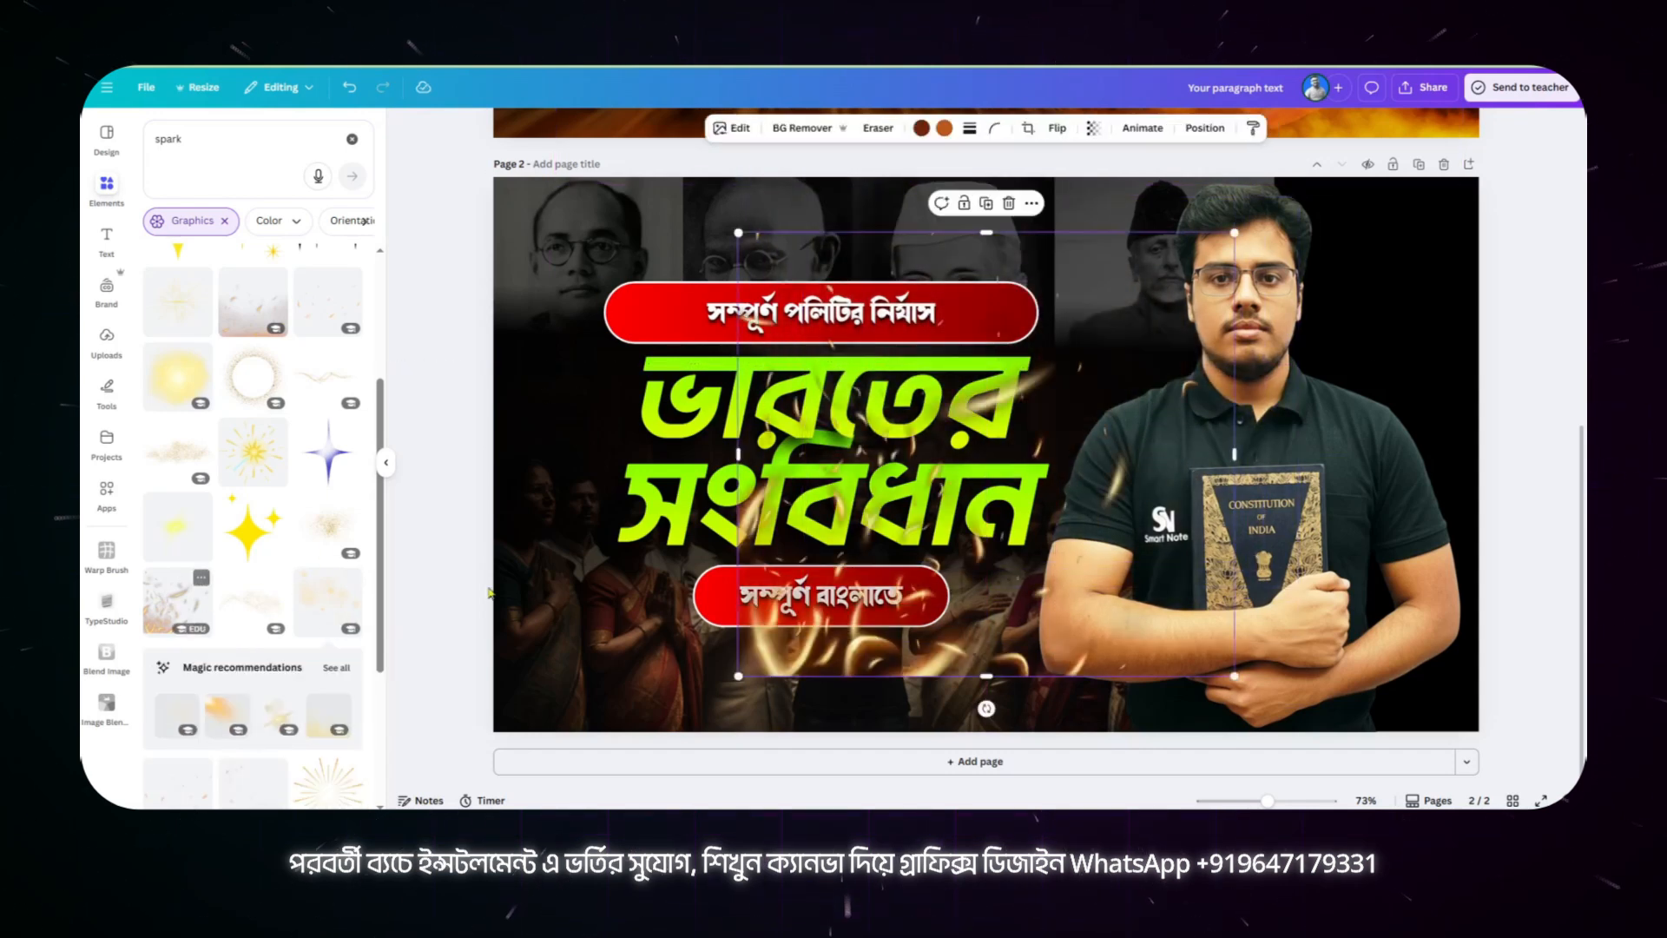
left_click_drag(1116, 410, 1295, 342)
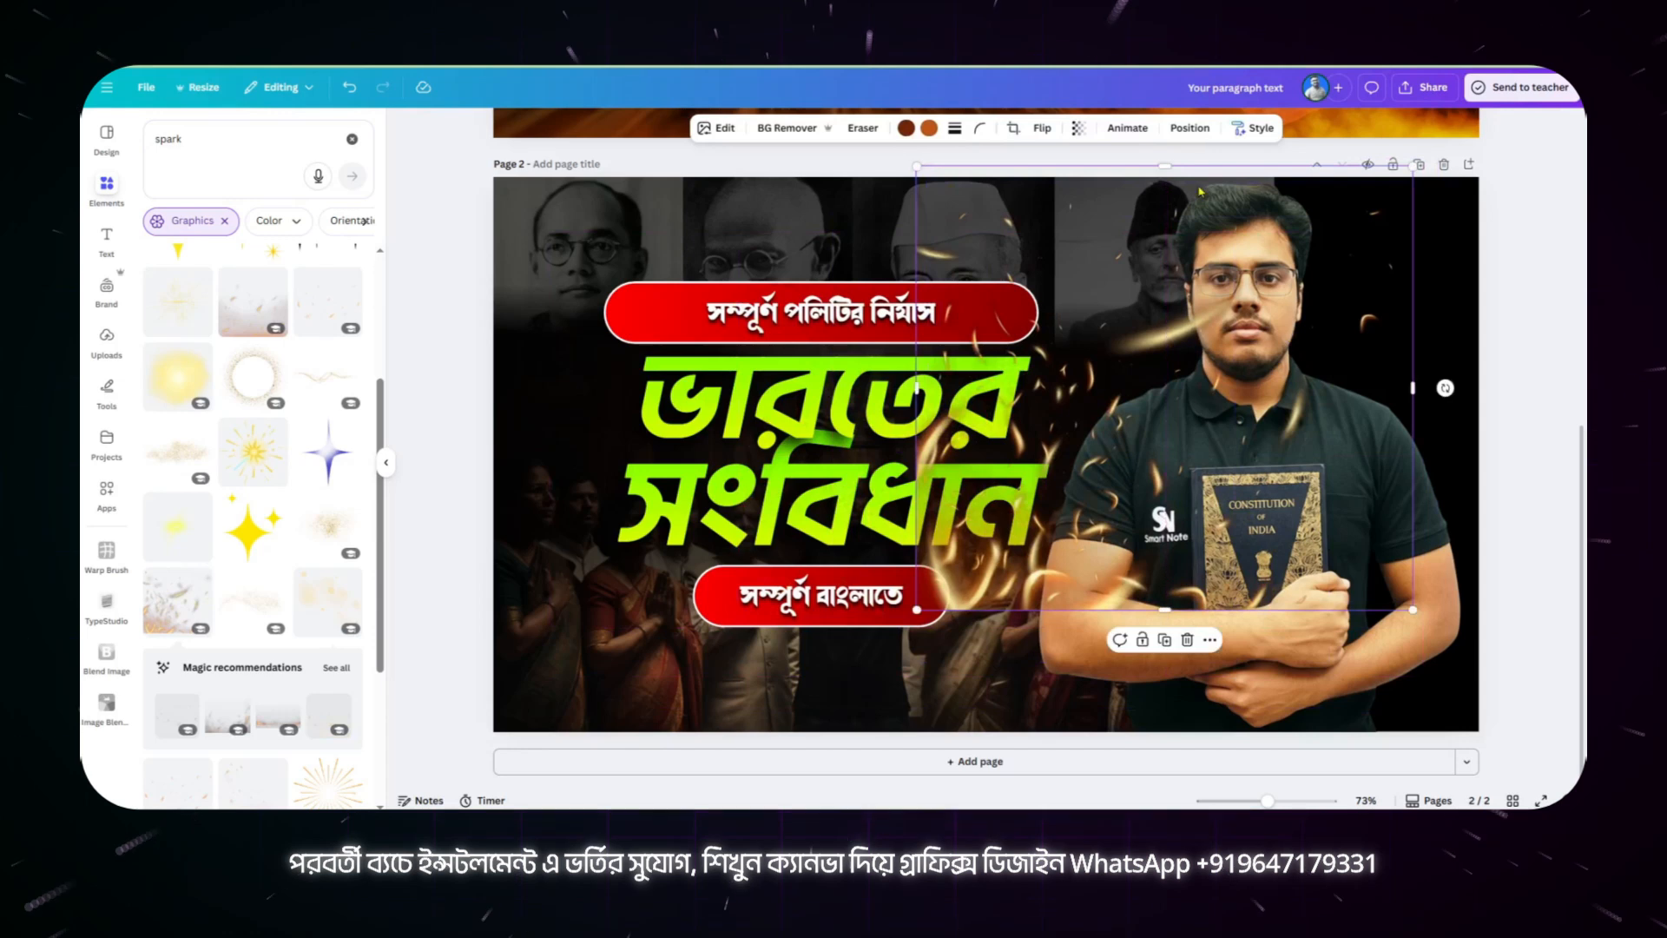
key("Delete")
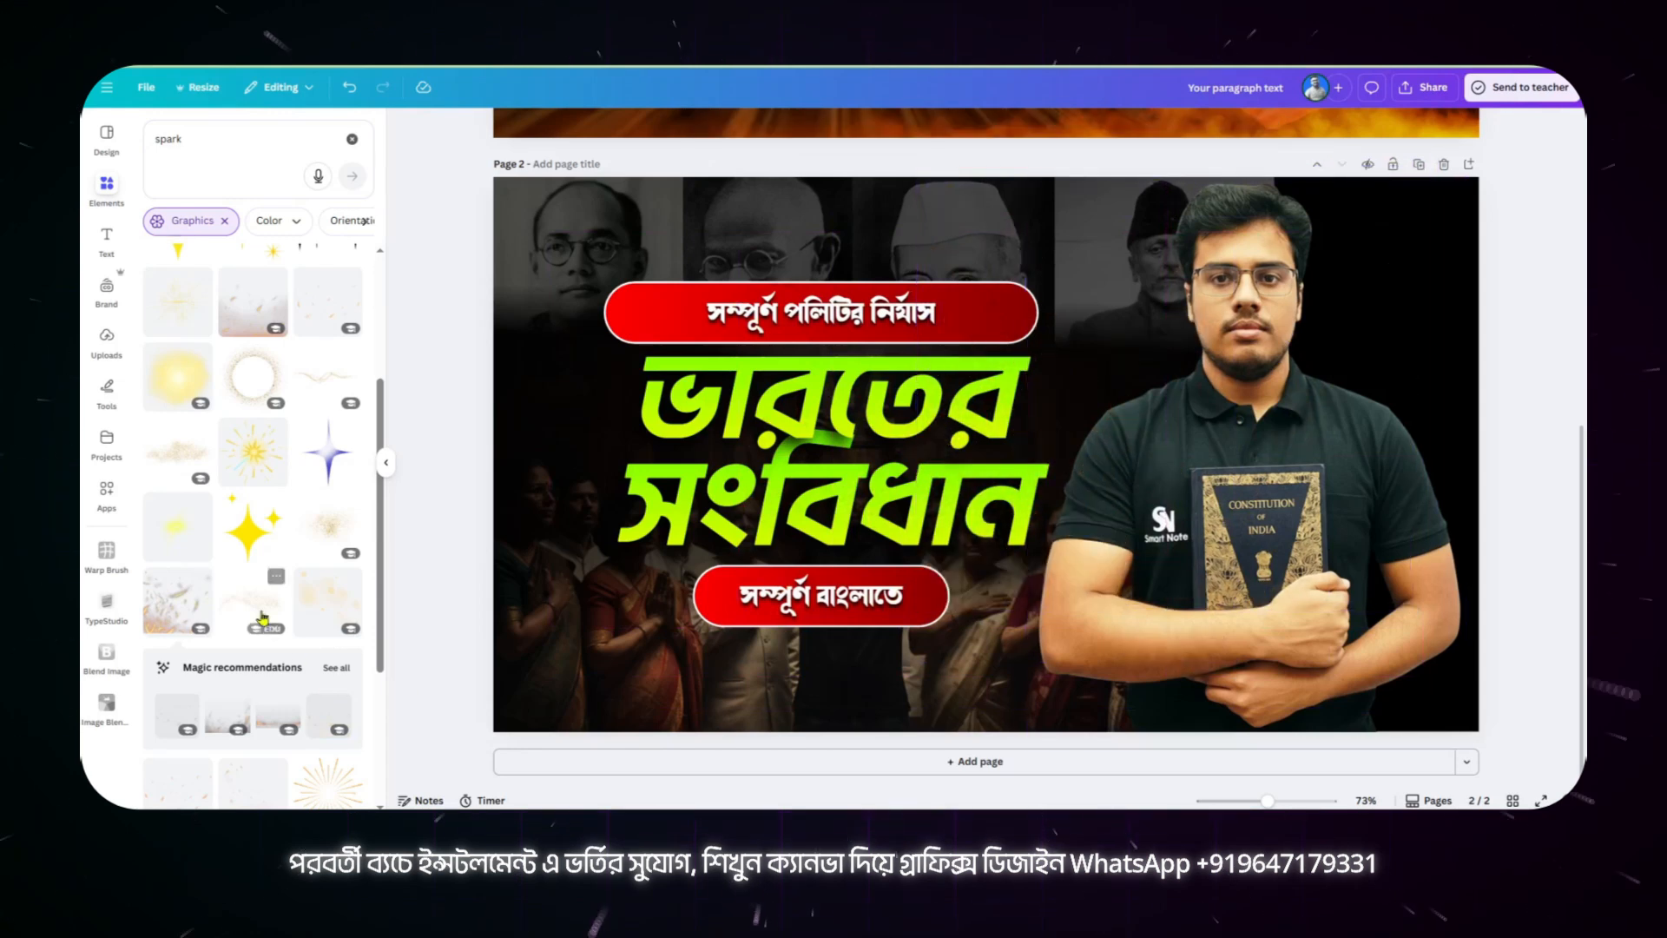
left_click(332, 708)
left_click_drag(1163, 350, 1226, 422)
left_click(1061, 189)
scroll(304, 613, "down", 2)
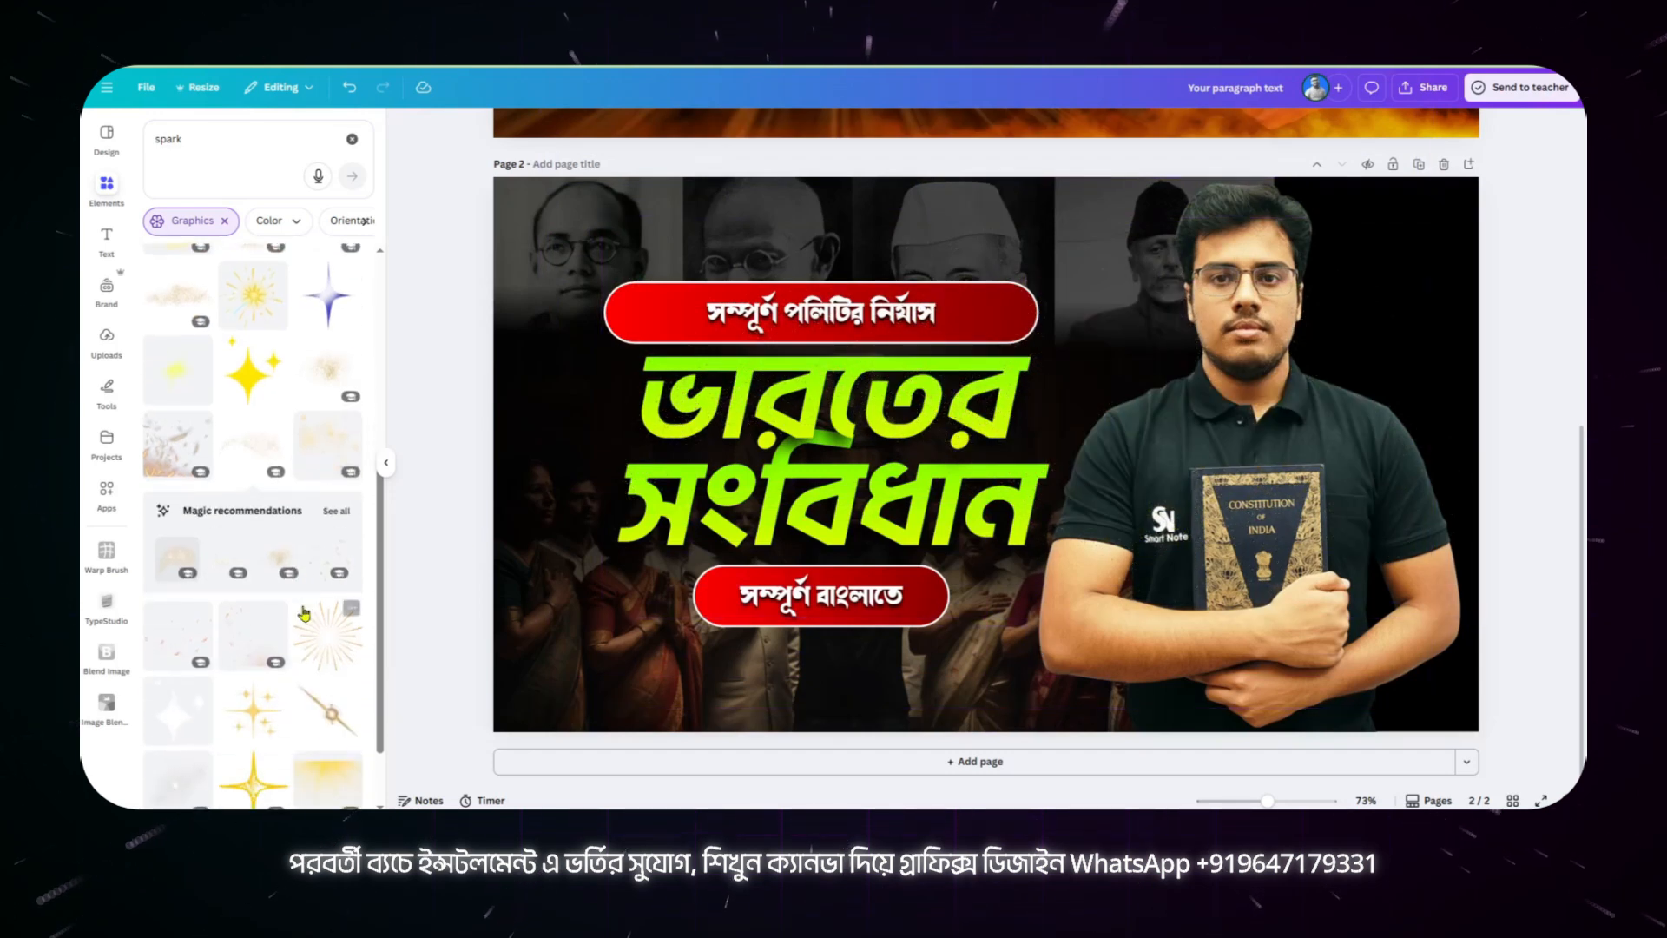
scroll(304, 613, "down", 3)
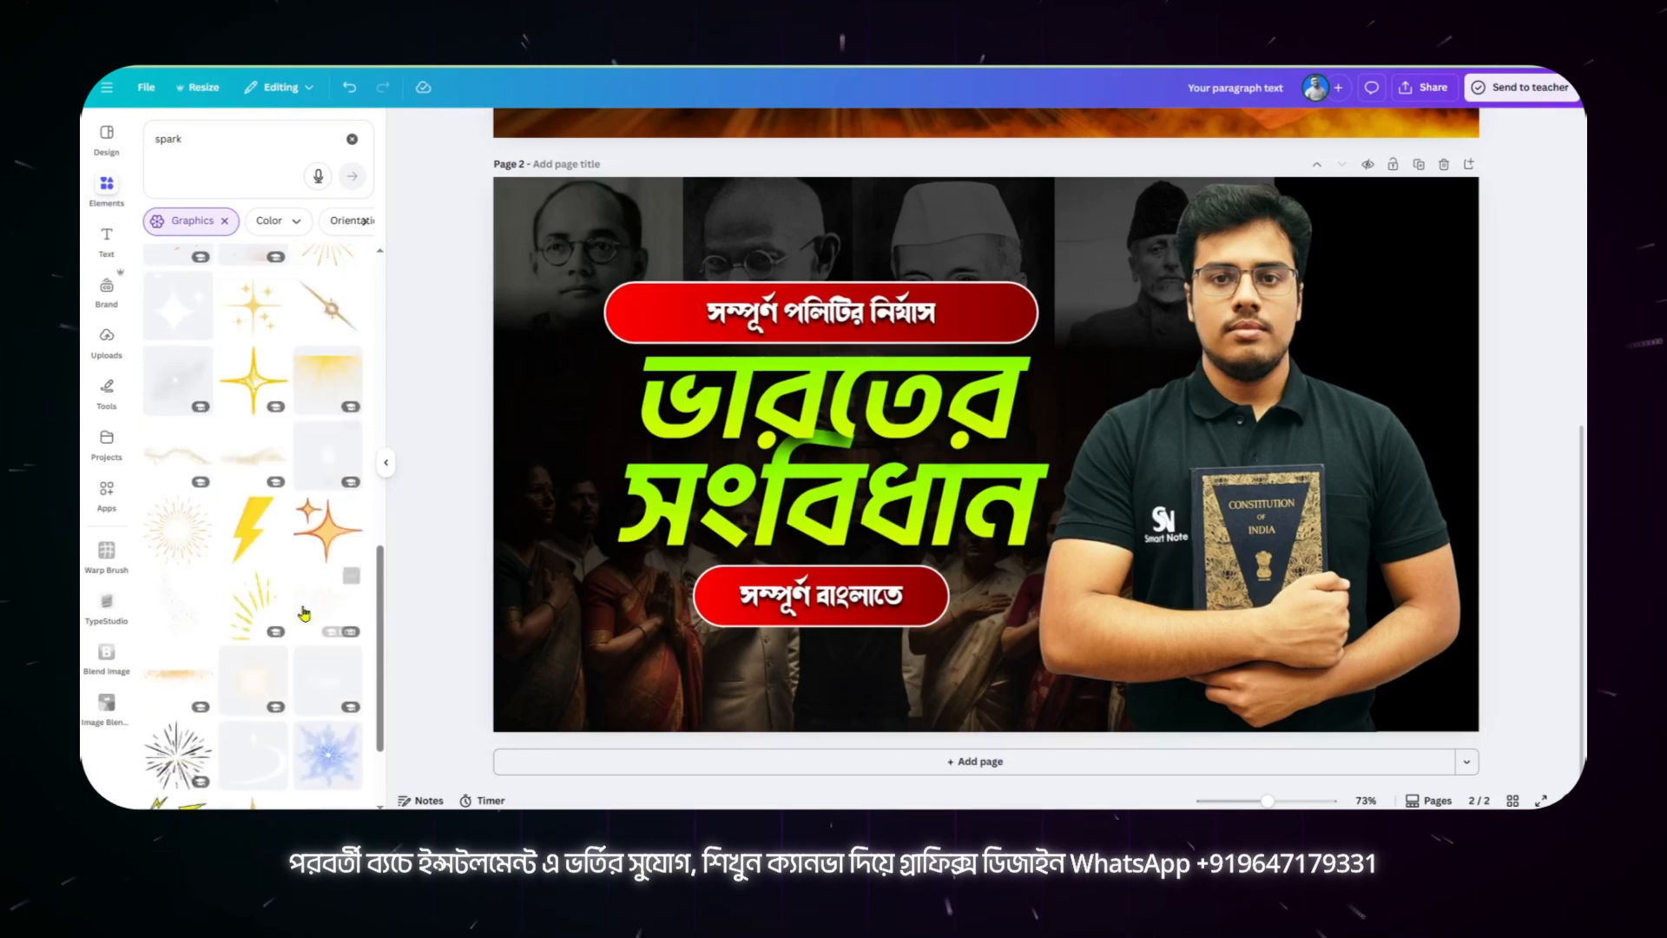
Step: Place the golden sparkle overlay across page 2, with its transparency value set to 86, layered directly behind the portrait
left_click(304, 613)
left_click_drag(926, 217, 944, 212)
left_click(1080, 129)
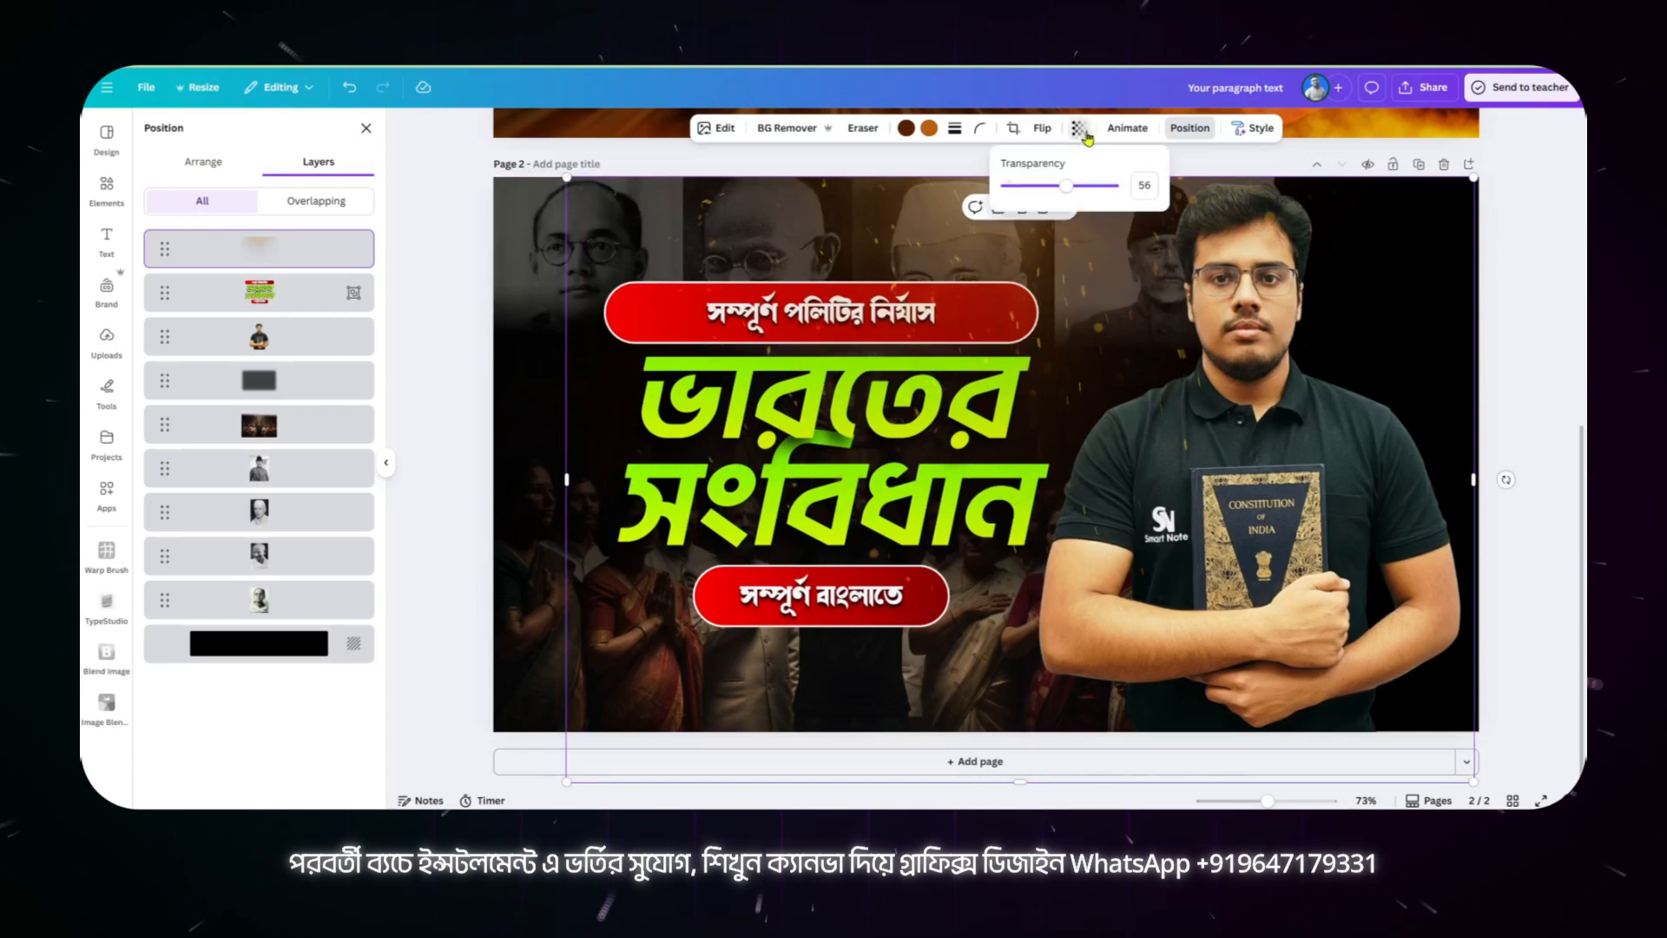
left_click_drag(1073, 191, 1092, 231)
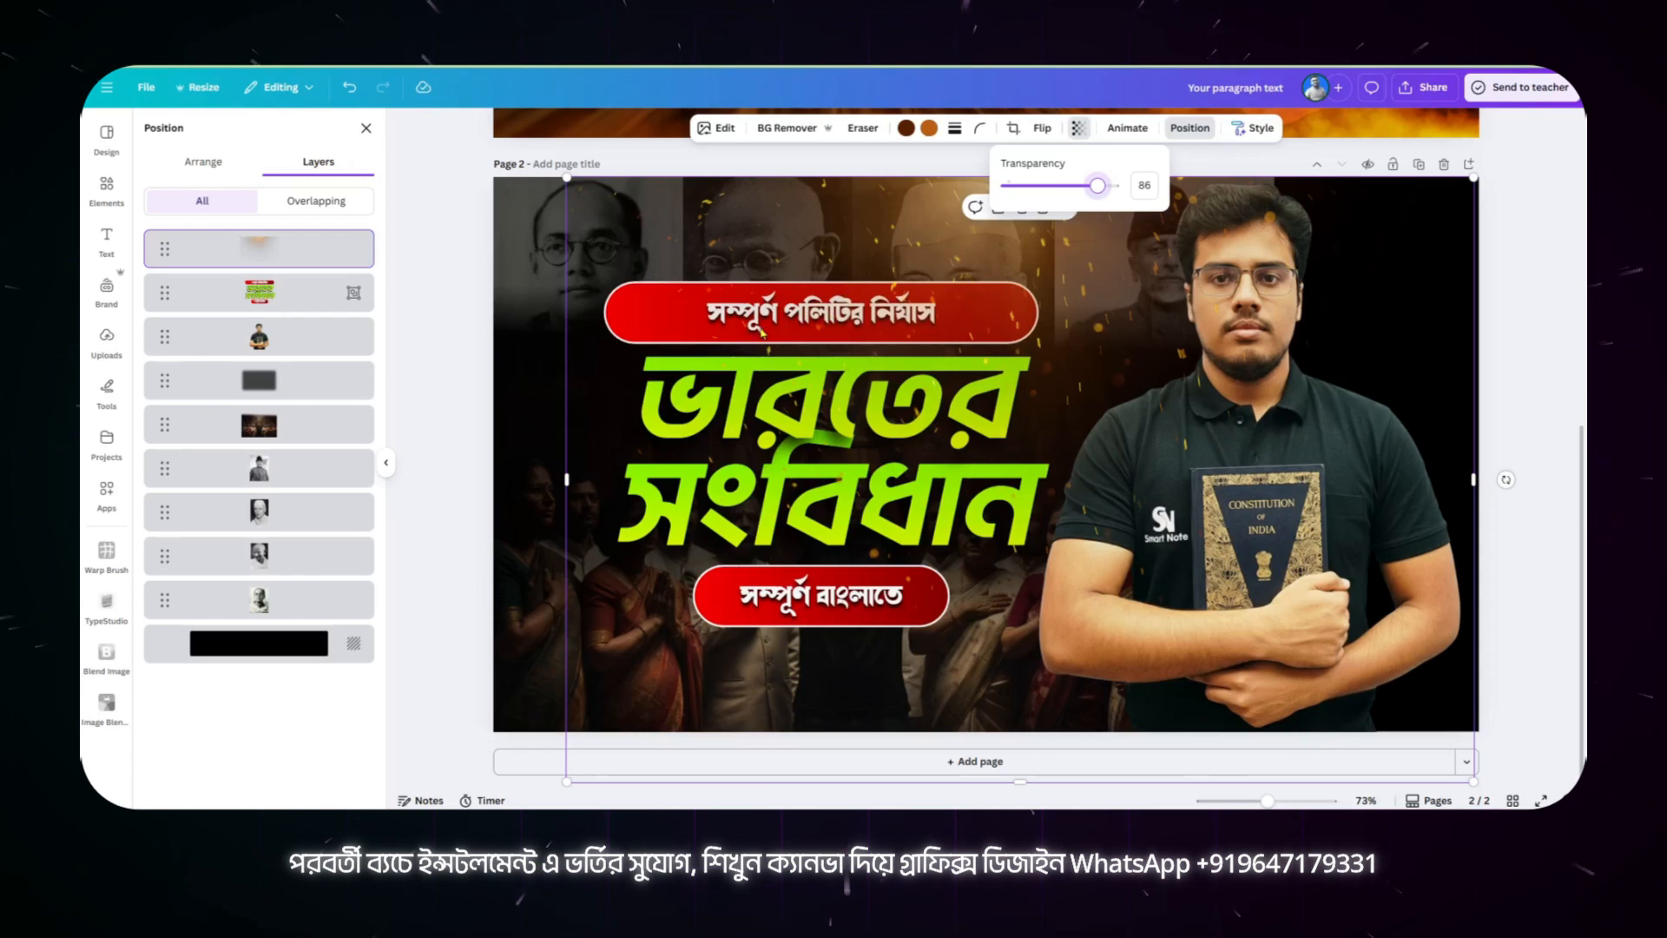
left_click_drag(286, 261, 296, 343)
Step: Open the info of the light streaks graphic on page 1 and select "Abstract Orange and Yellow" in its title
scroll(692, 420, "up", 6)
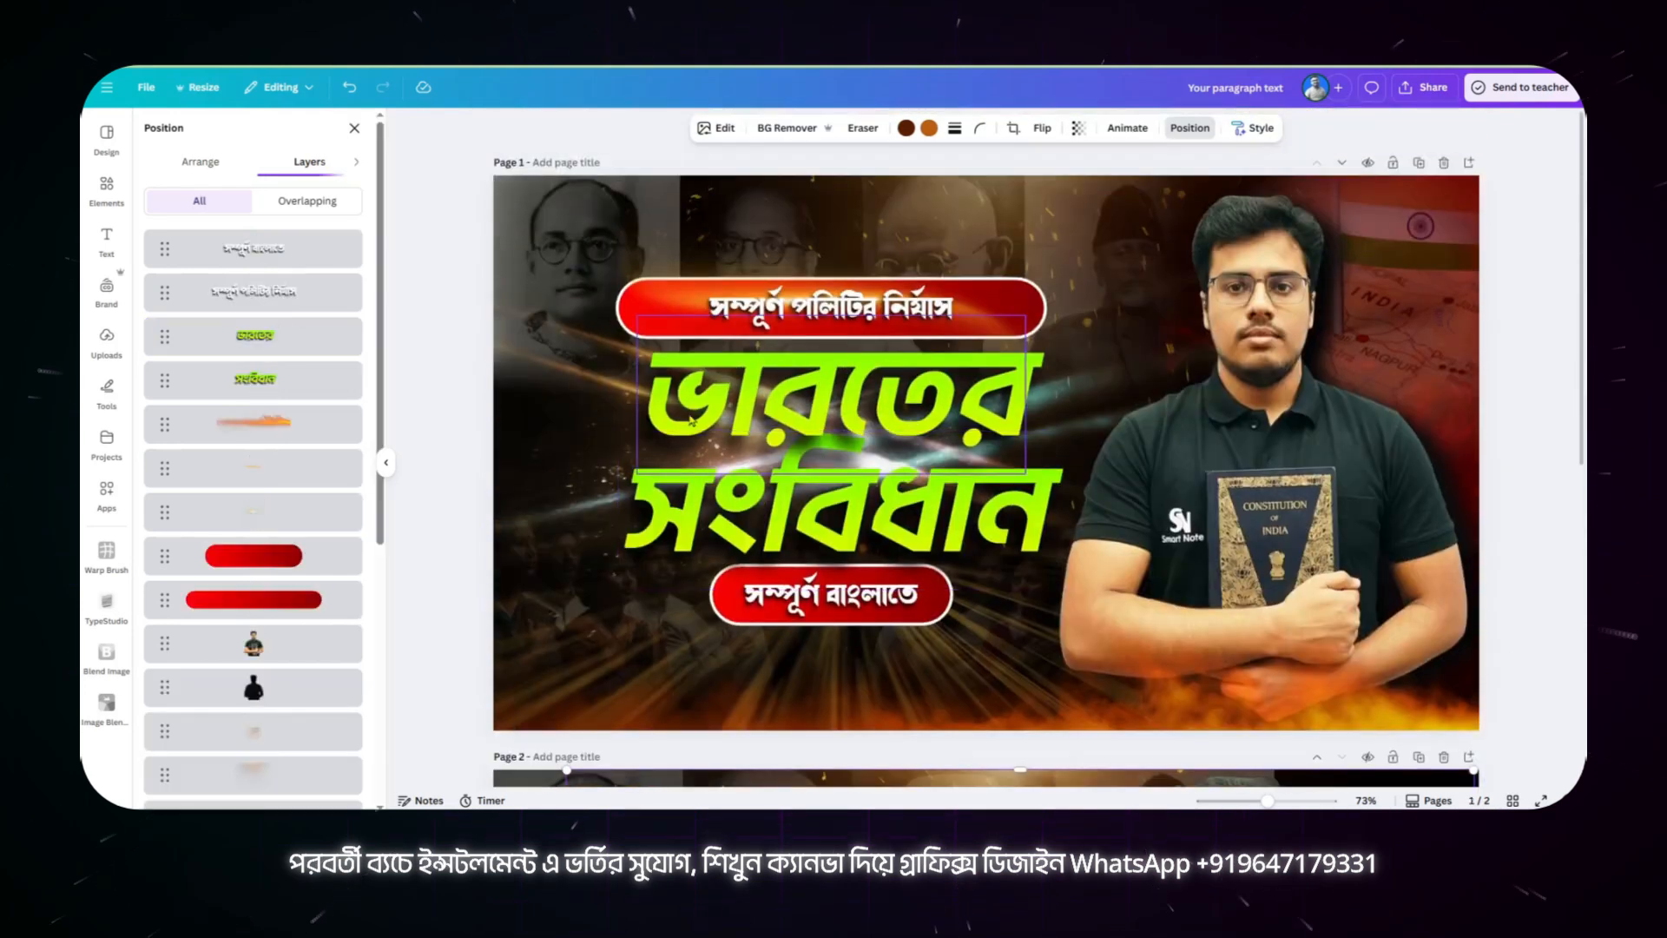
left_click(581, 375)
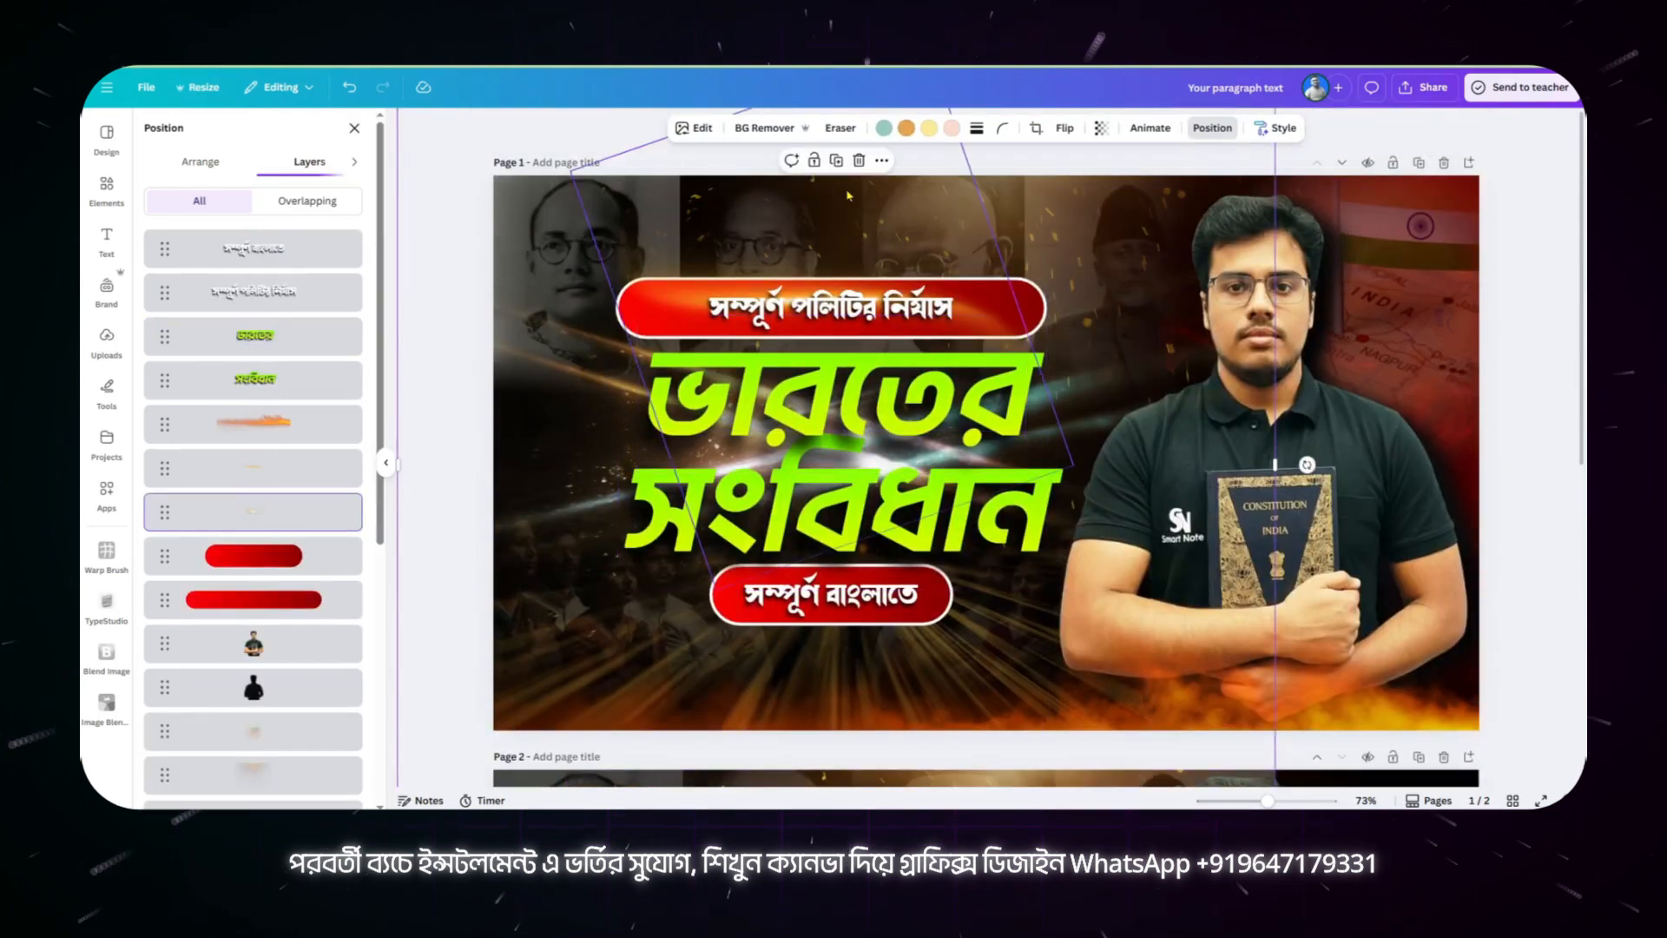
left_click(883, 162)
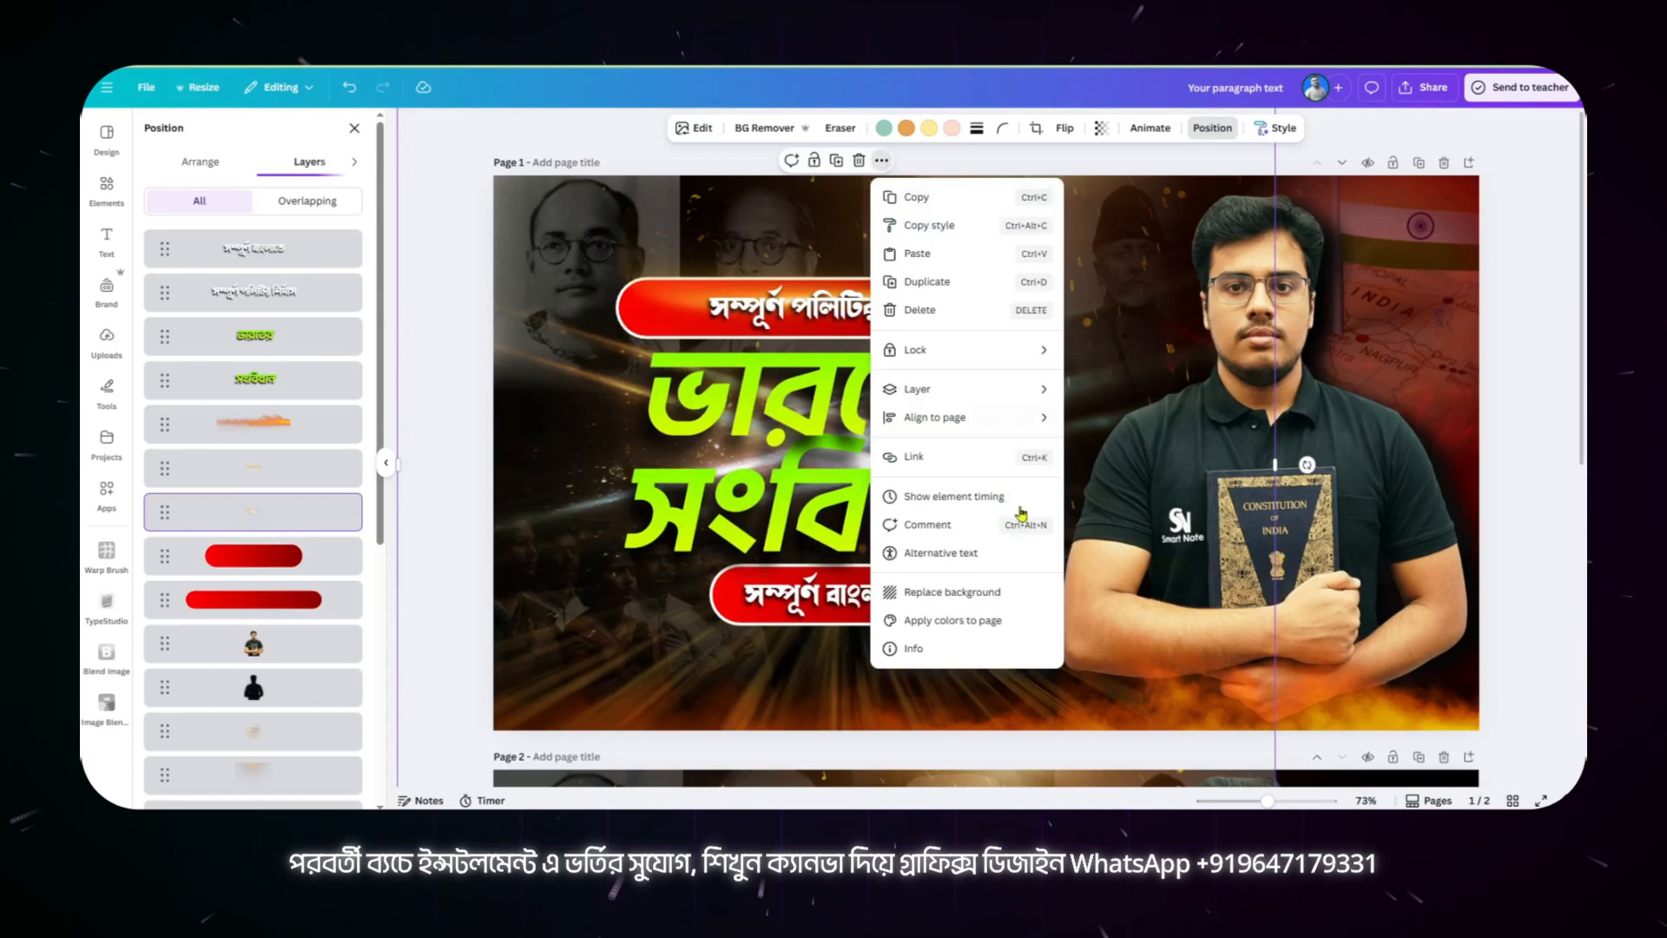
left_click(912, 646)
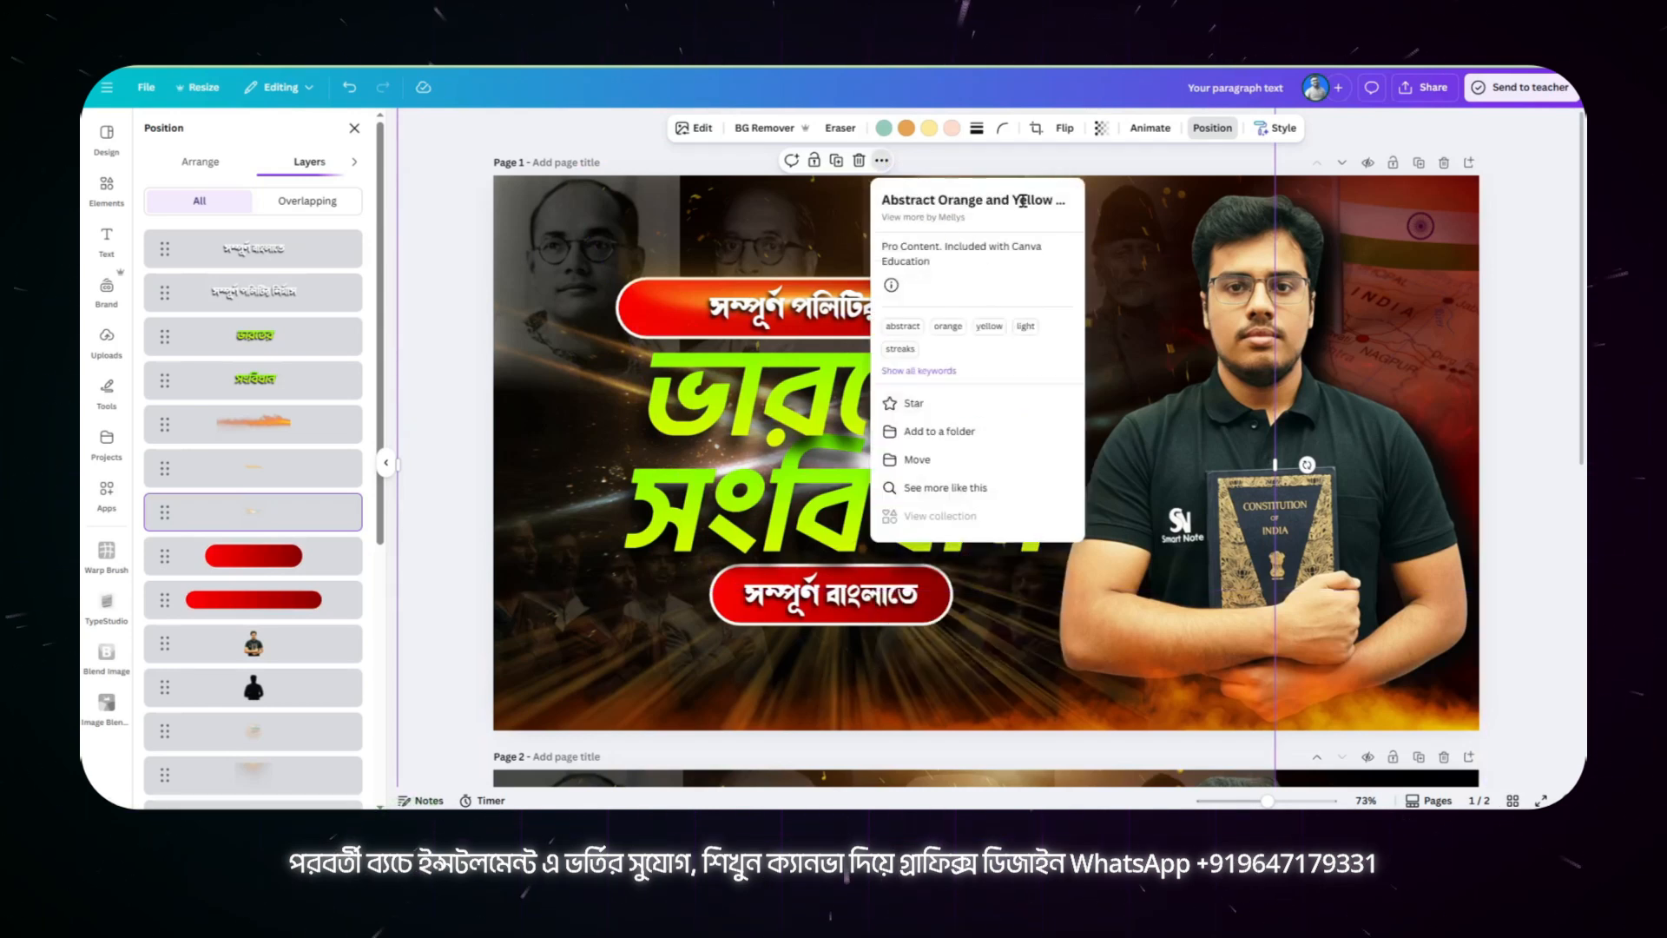
left_click_drag(883, 199, 1001, 197)
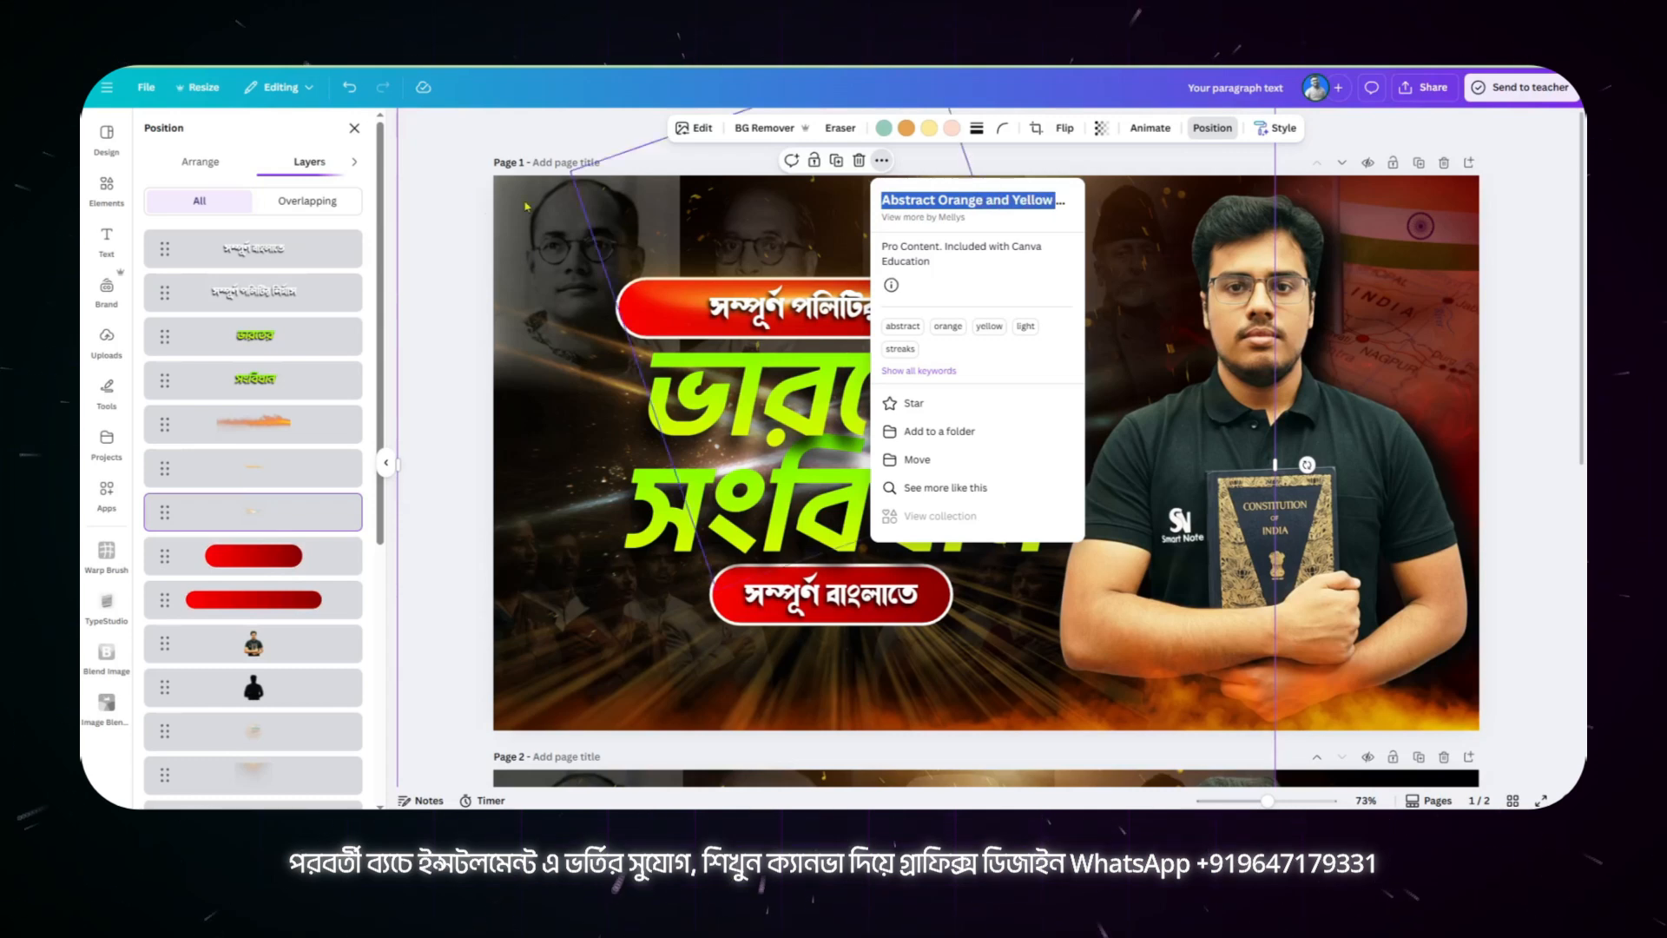
Step: Search the graphics for "Abstract Orange and Yellow Lig" and look through the results for the light streaks
left_click(107, 190)
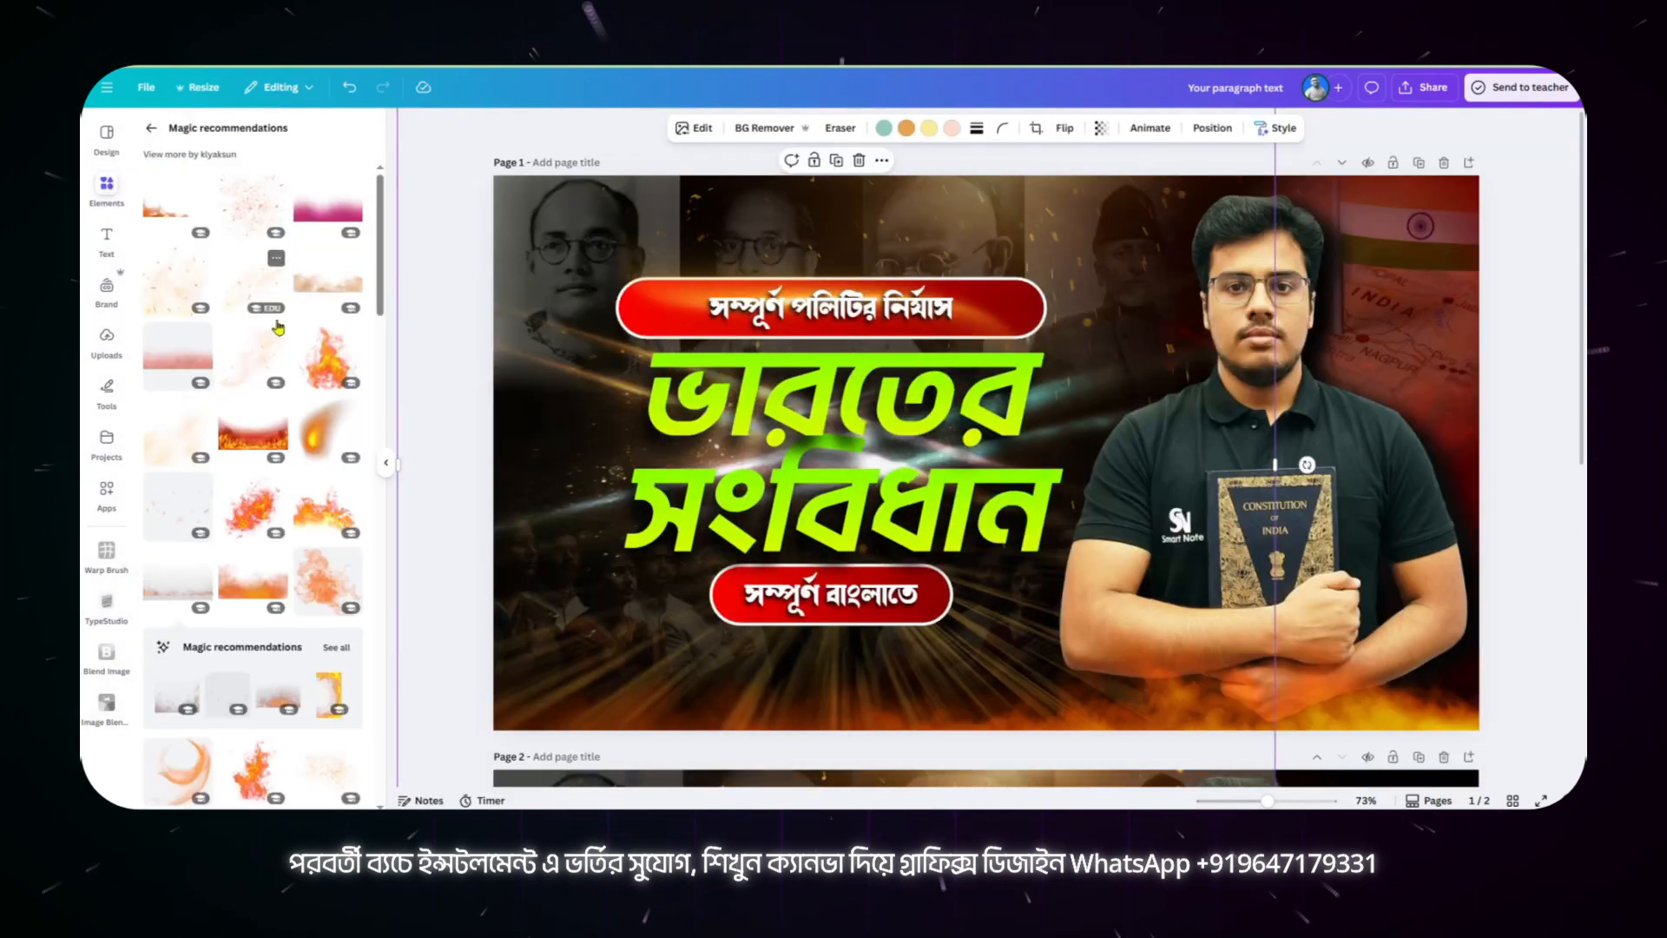
left_click(151, 130)
left_click_drag(241, 135, 136, 149)
type("Abstract Orange and Yellow Lig")
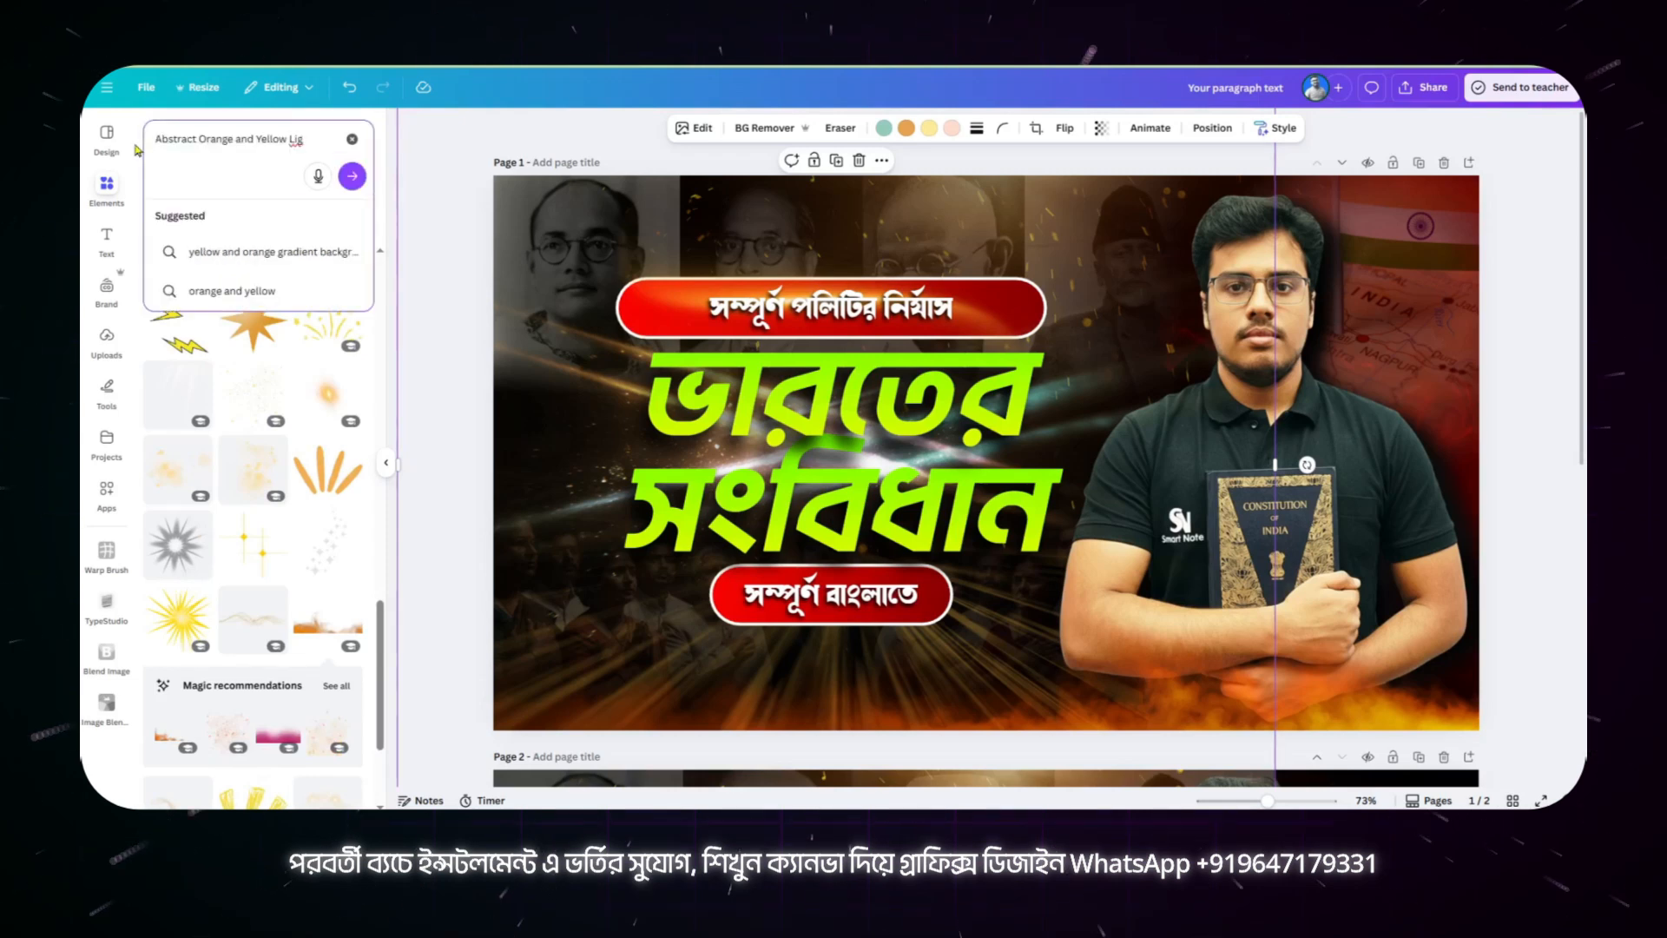
key("Return")
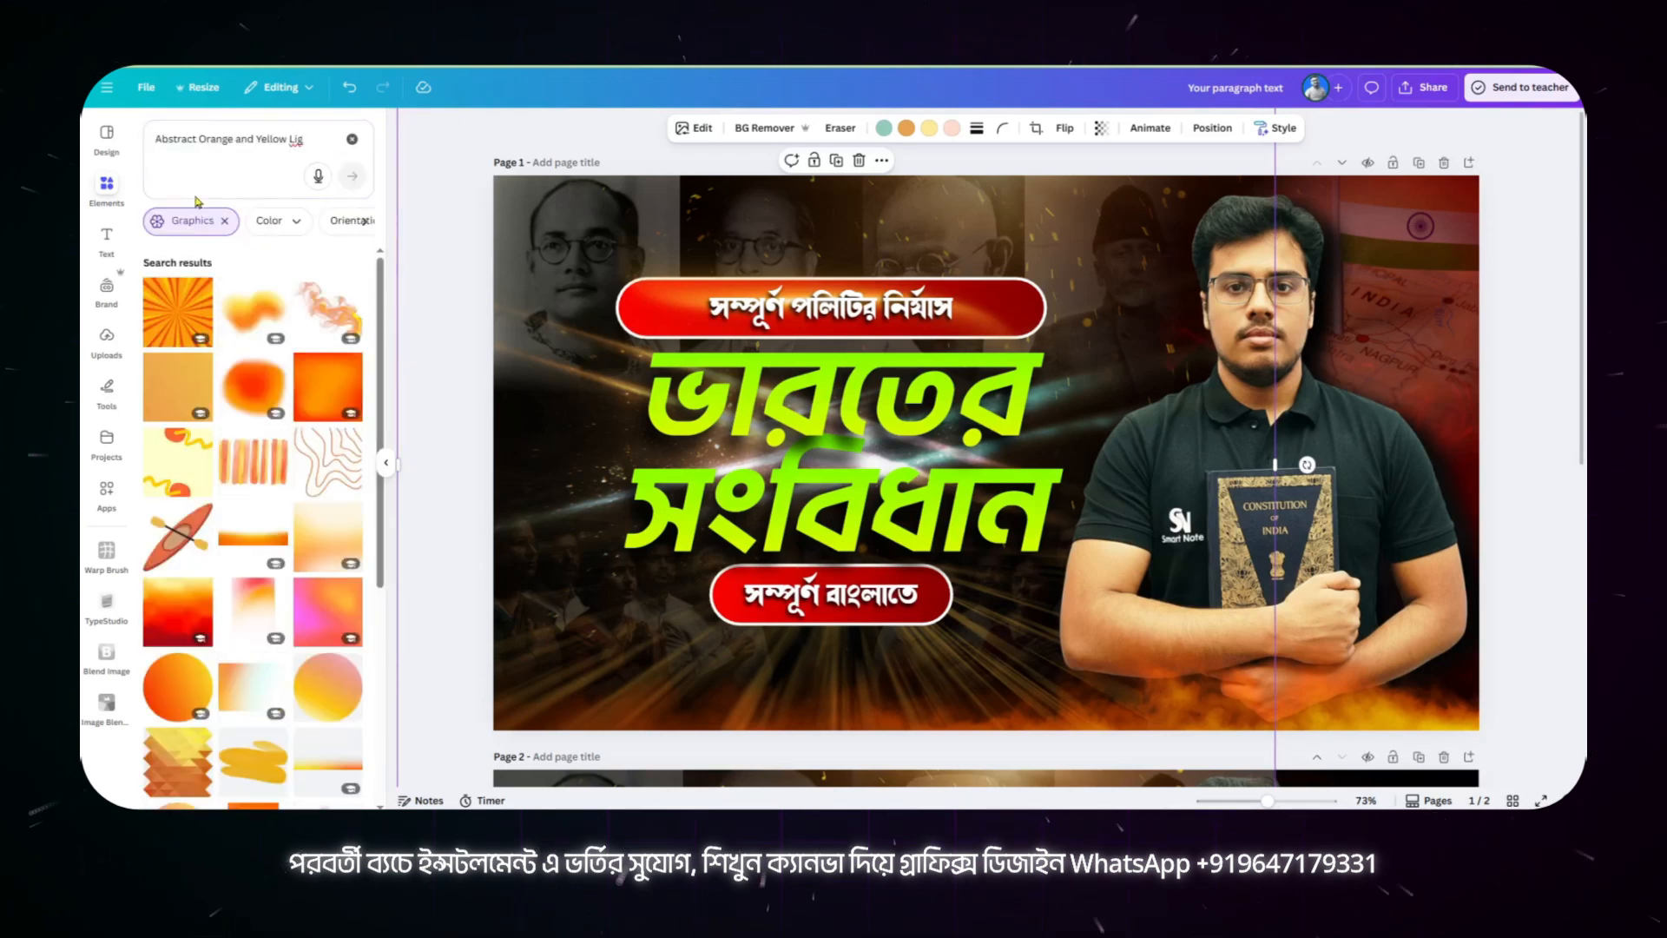
scroll(325, 537, "down", 10)
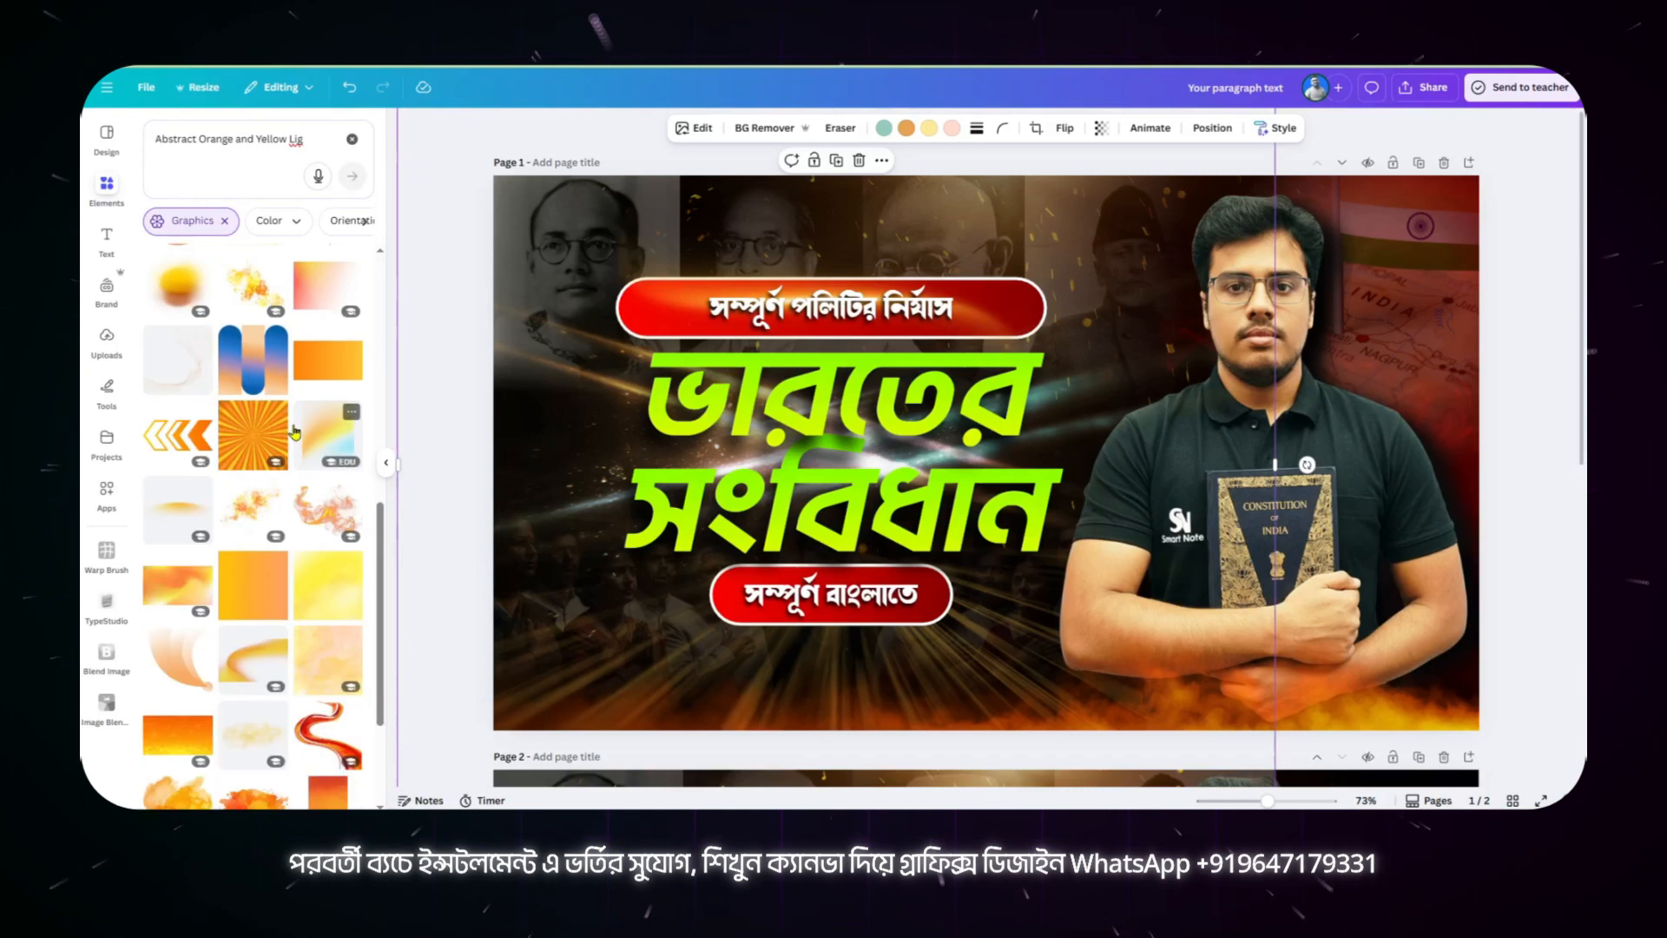
scroll(325, 537, "down", 5)
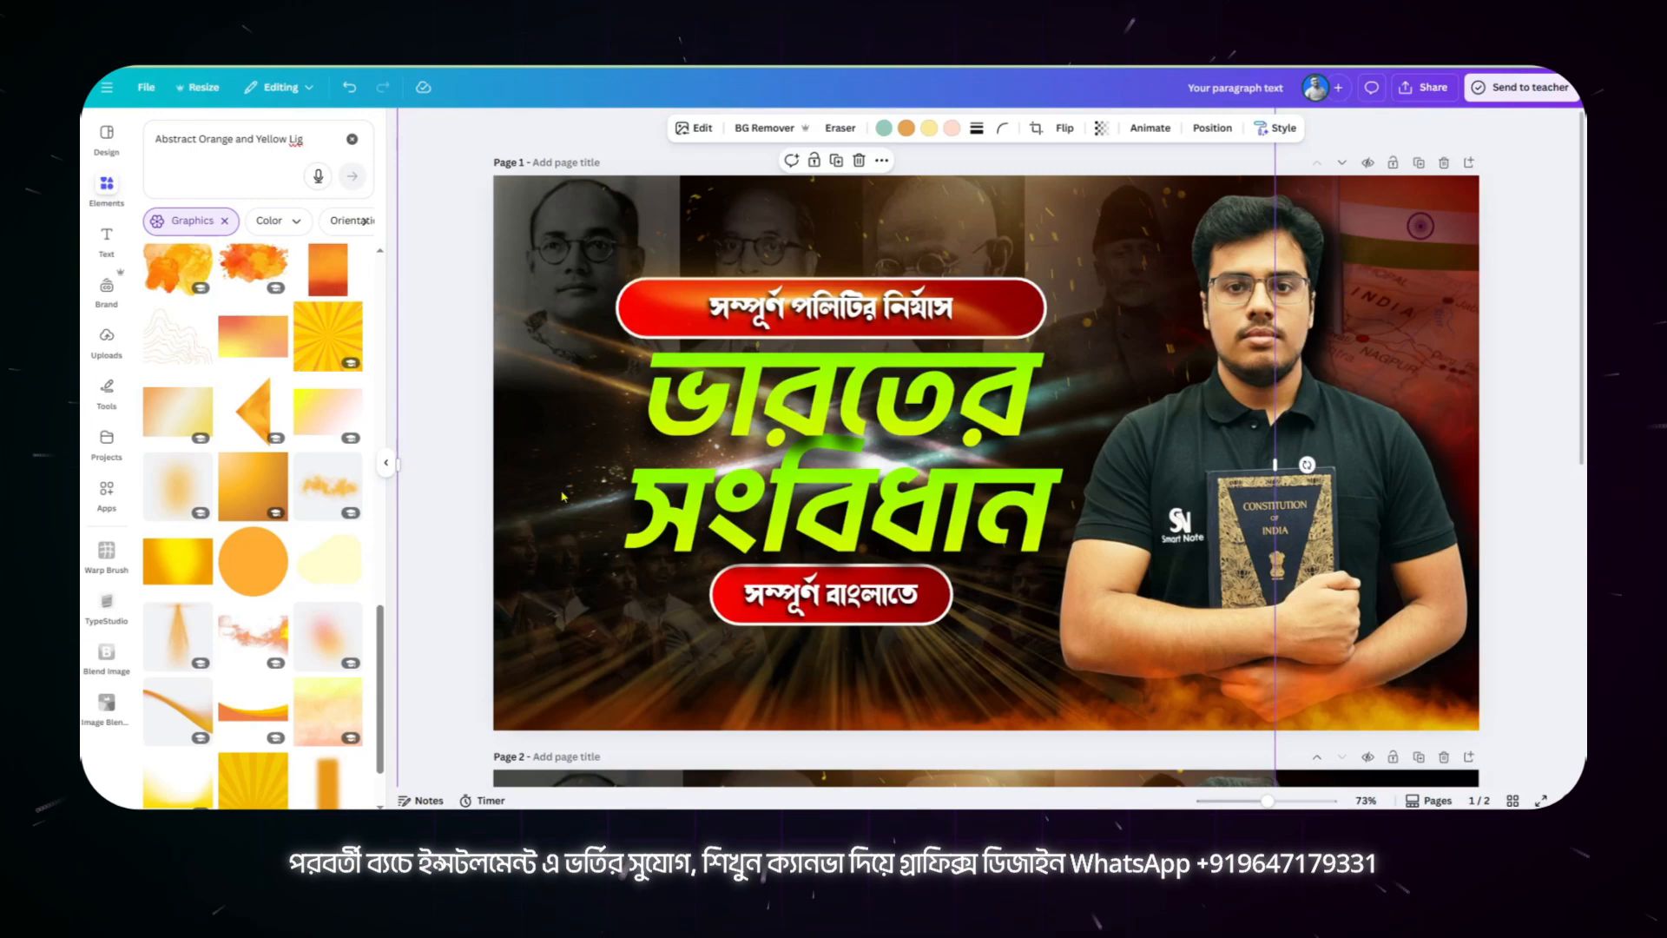
scroll(647, 513, "down", 5)
Step: Paste the light streaks graphic from page 1 onto page 2 and center its flare over the green heading
left_click(558, 502)
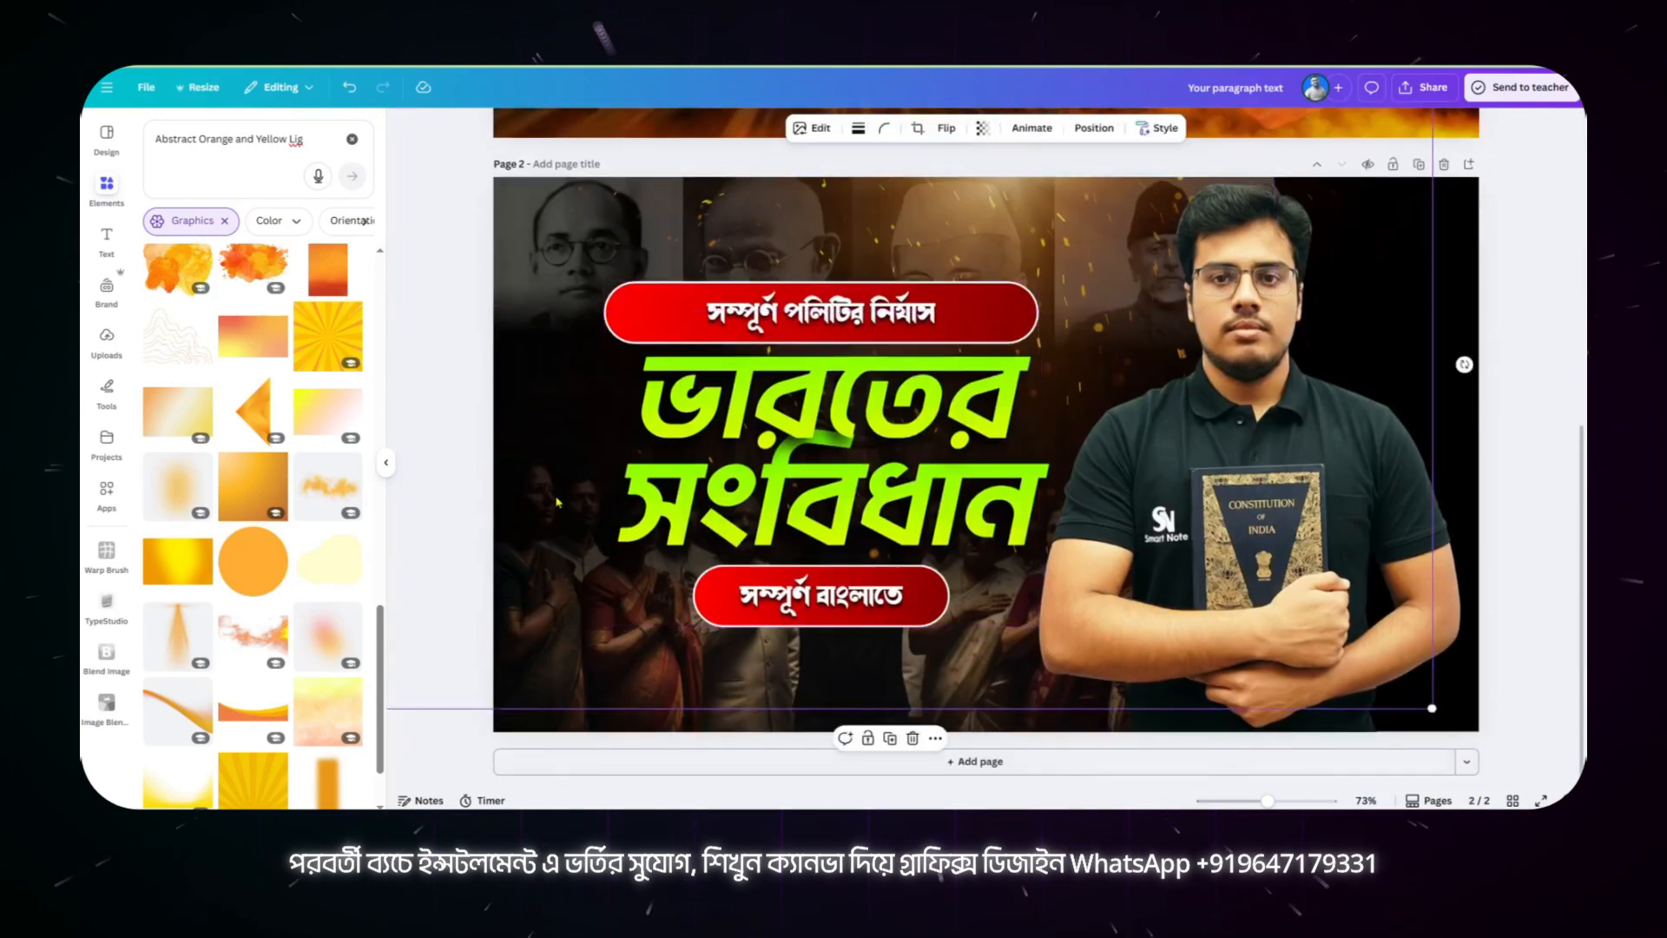
key("ctrl+v")
left_click_drag(841, 445, 880, 427)
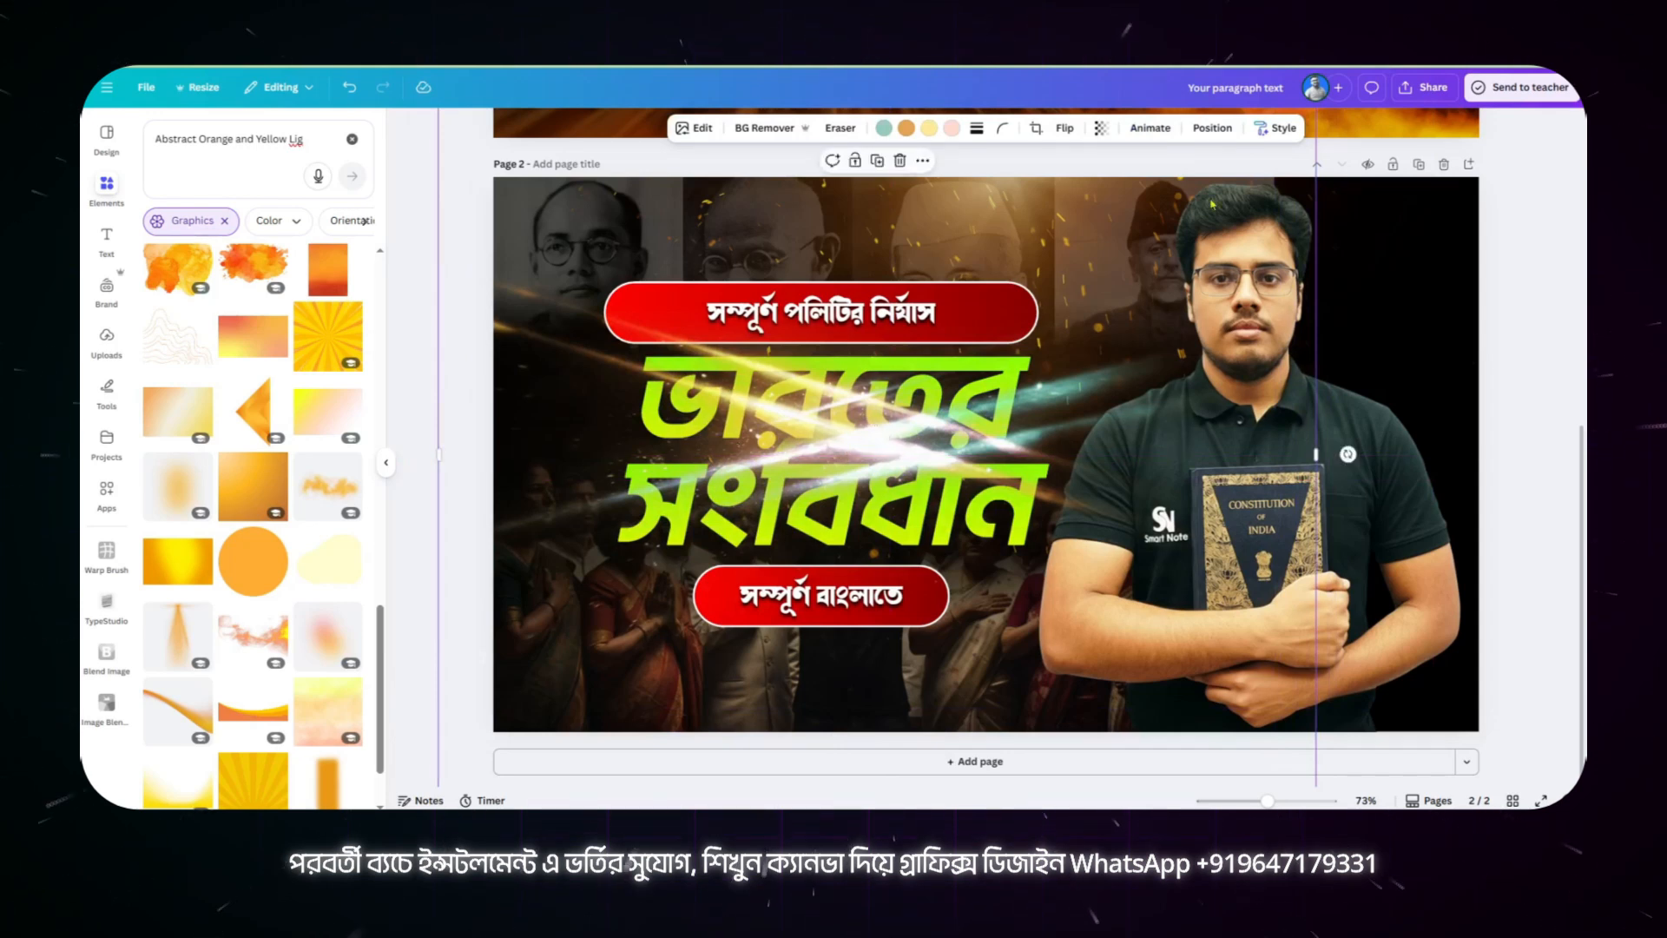
Step: Send the light streaks one layer backward behind the headings and shift them to about X -159 px, Y -304 px
left_click(204, 162)
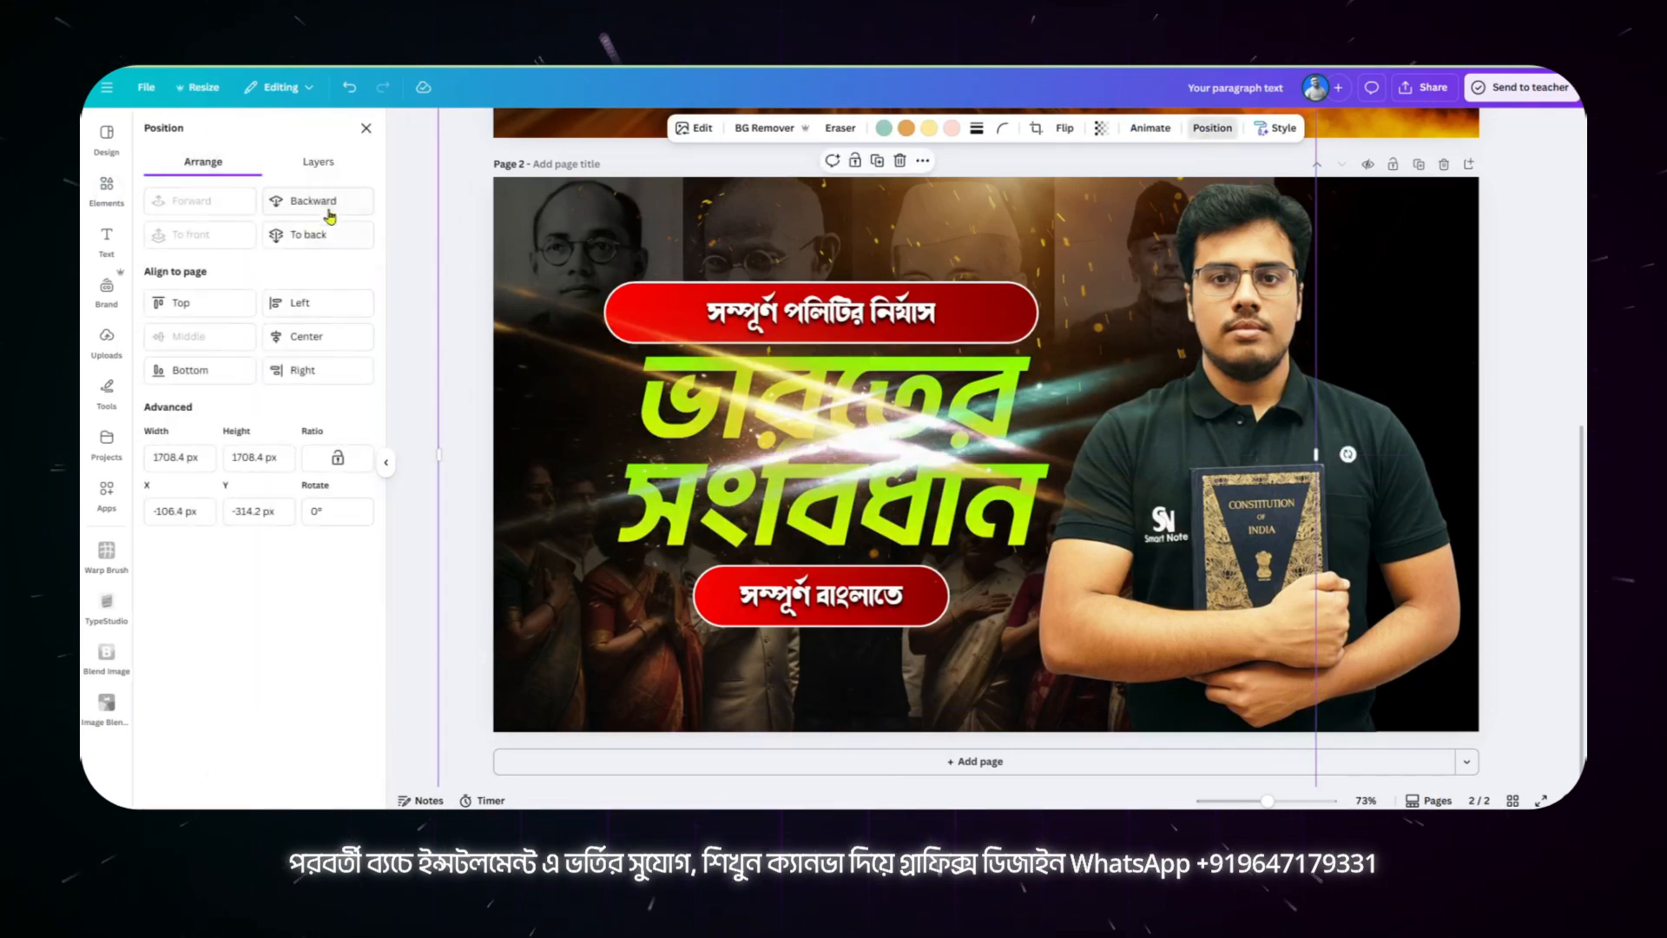
left_click(313, 200)
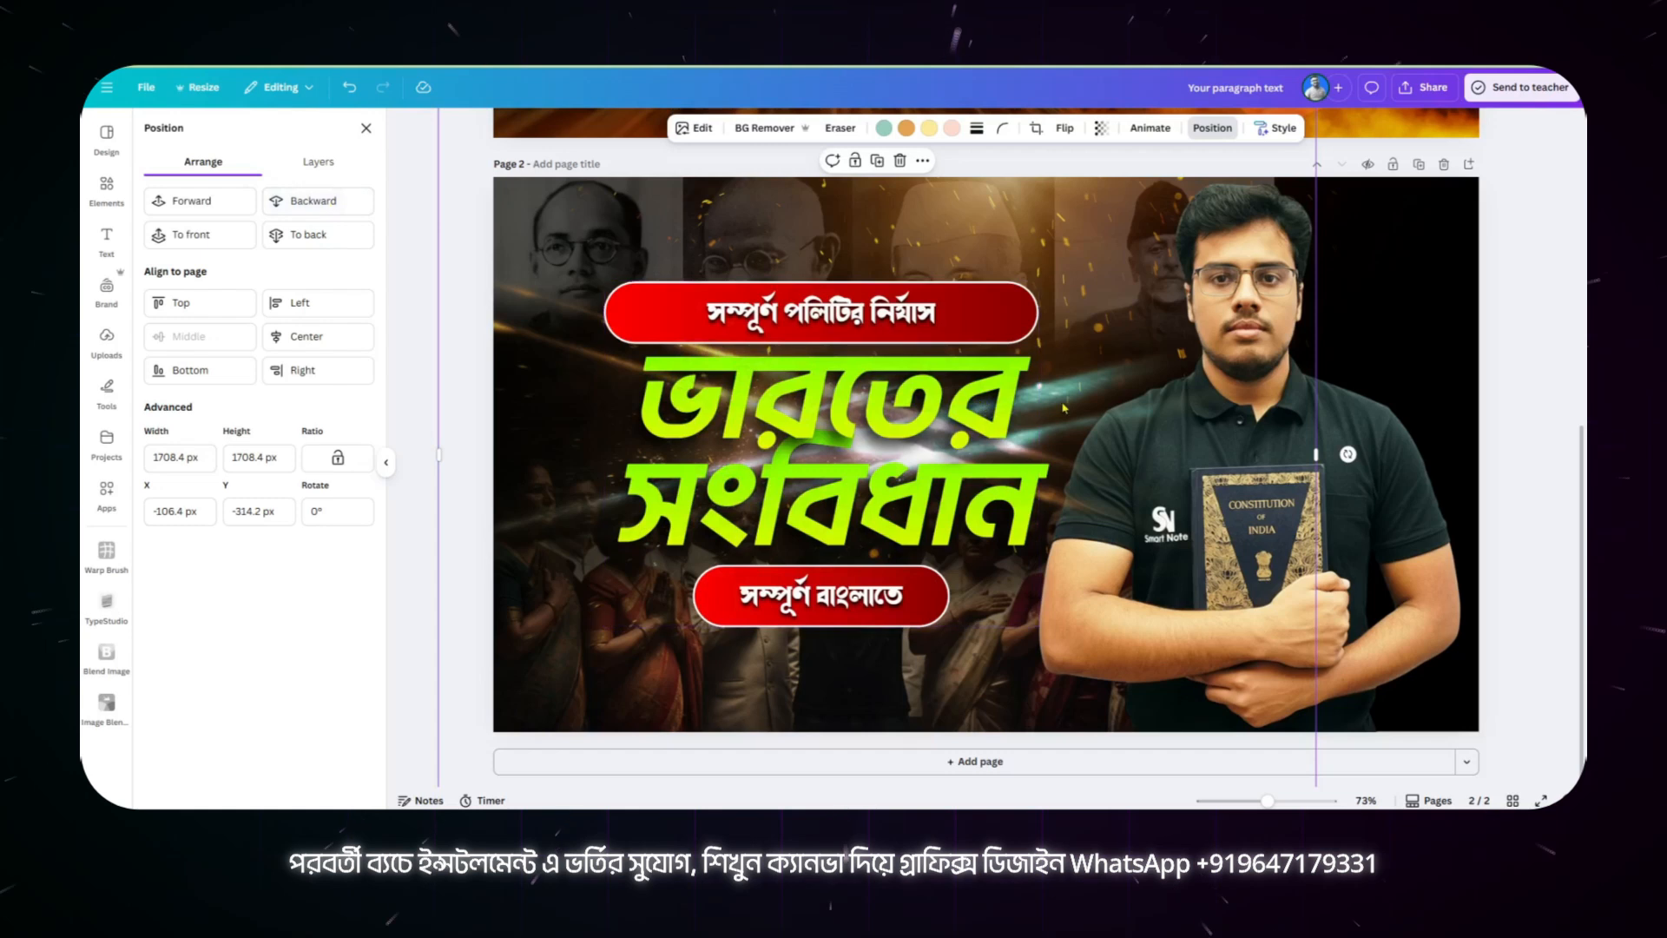
left_click_drag(1063, 408, 1034, 403)
scroll(955, 408, "up", 4)
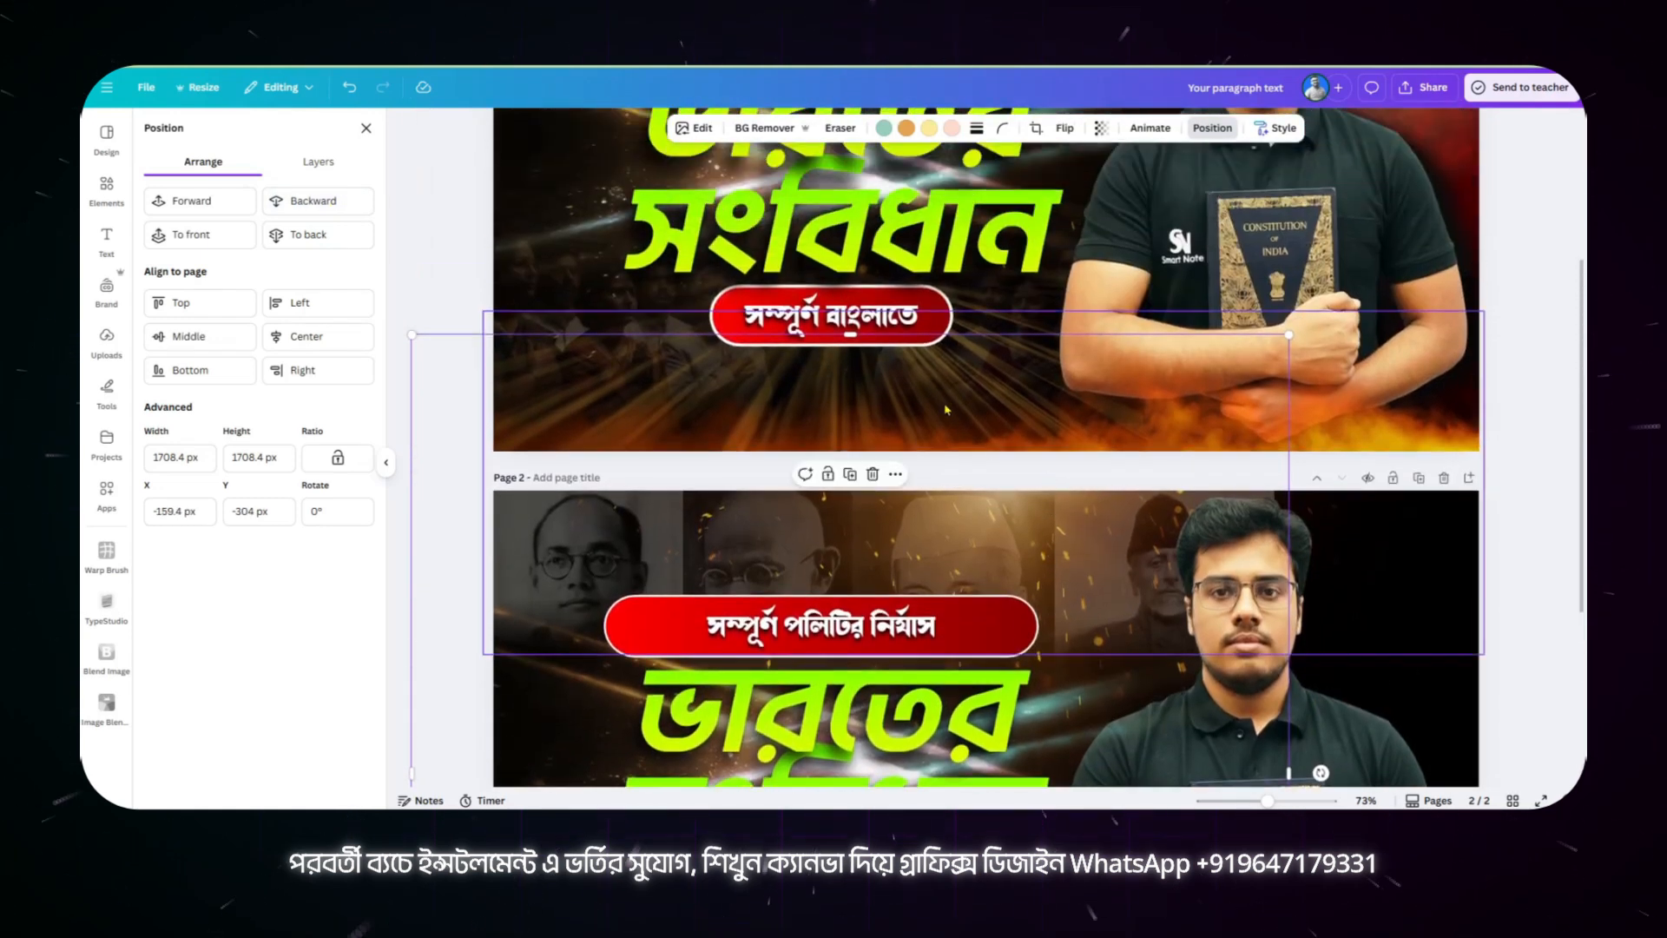